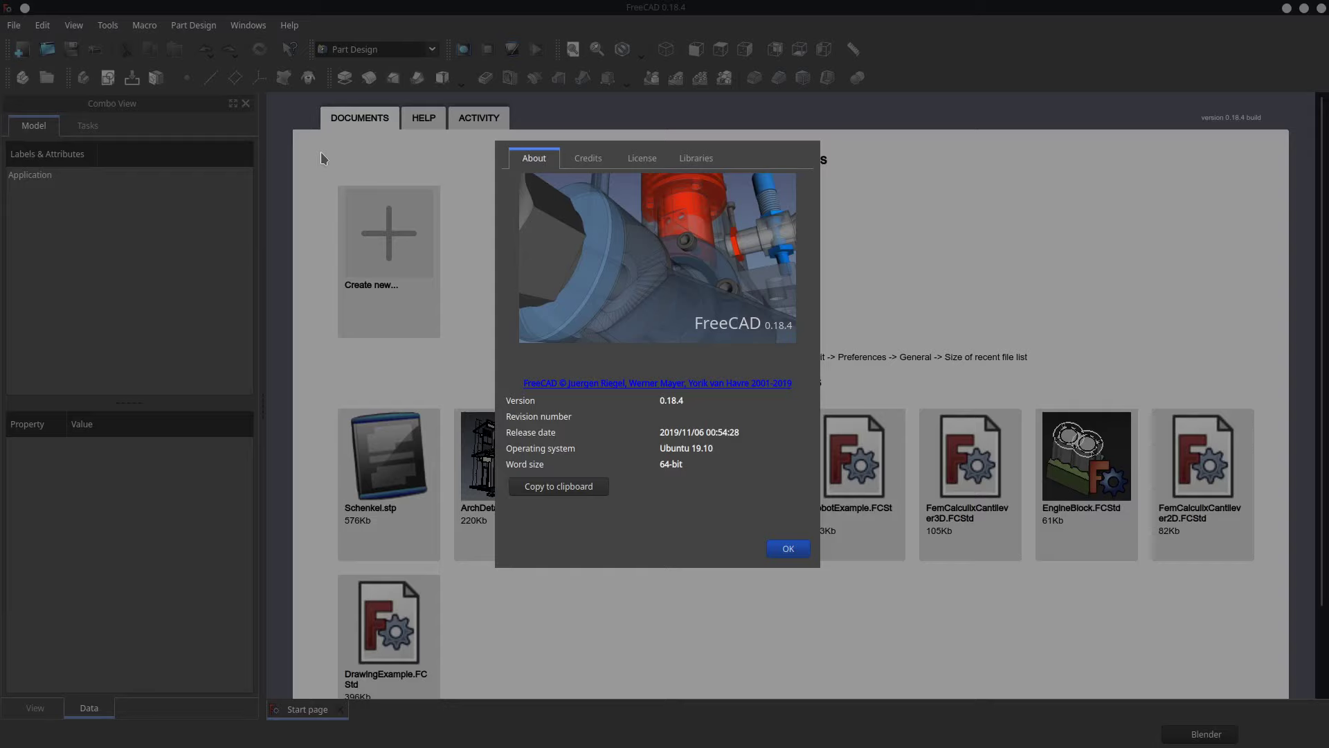
# - Dismiss the About dialog with OK to get back to the Start page
pyautogui.click(777, 551)
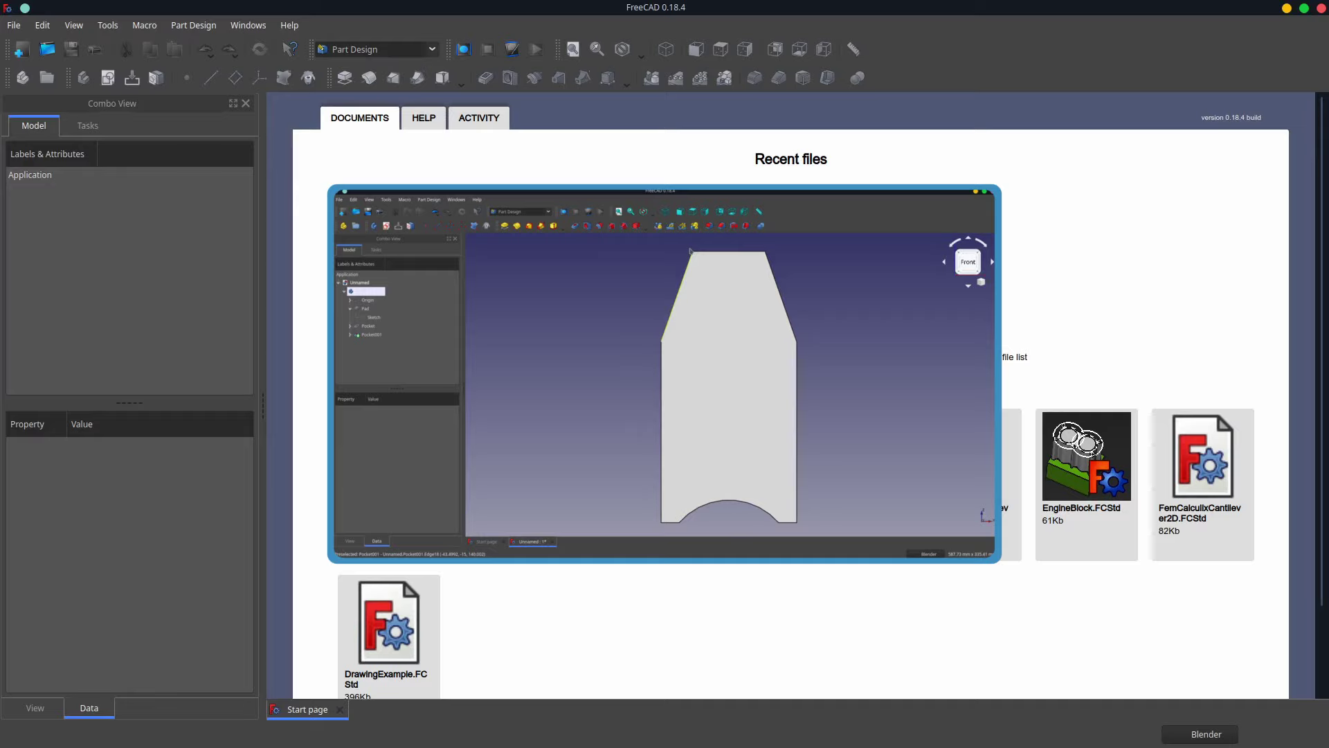
# - Create a new document with a Part Design body
pyautogui.click(21, 51)
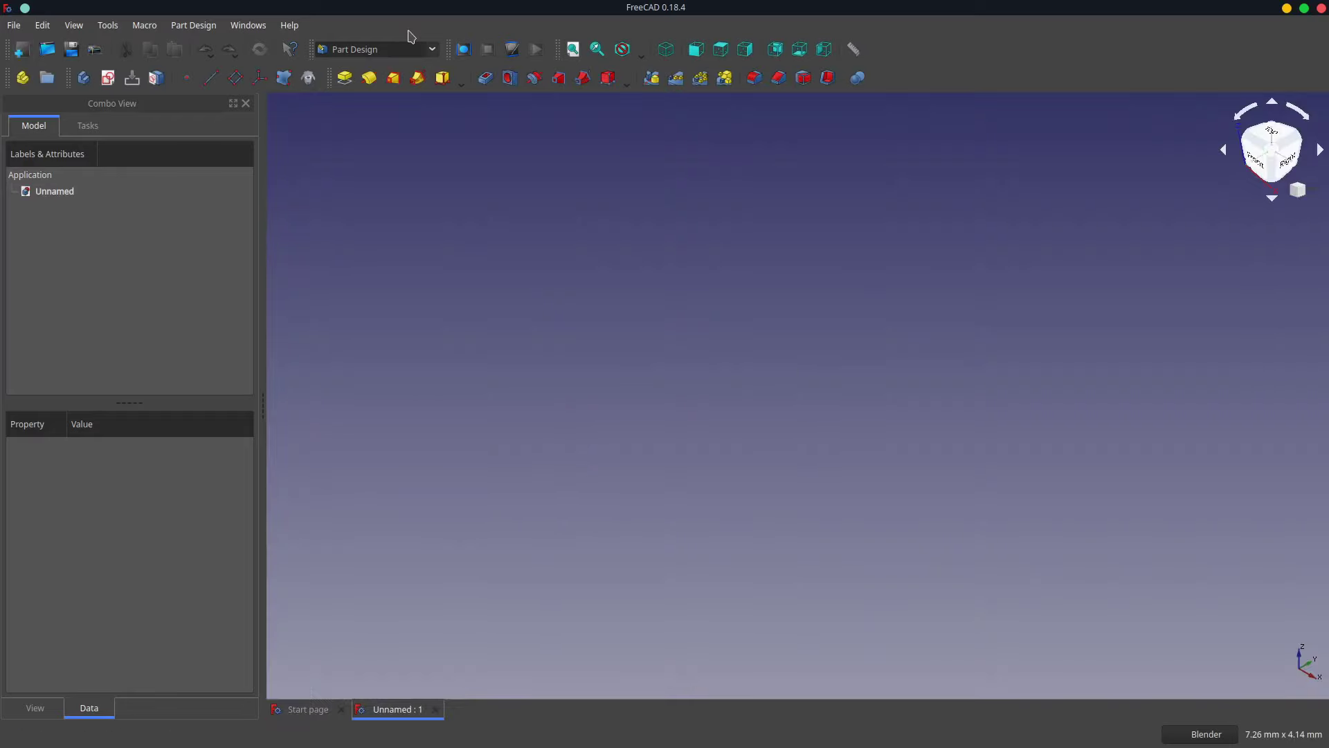
pyautogui.click(404, 52)
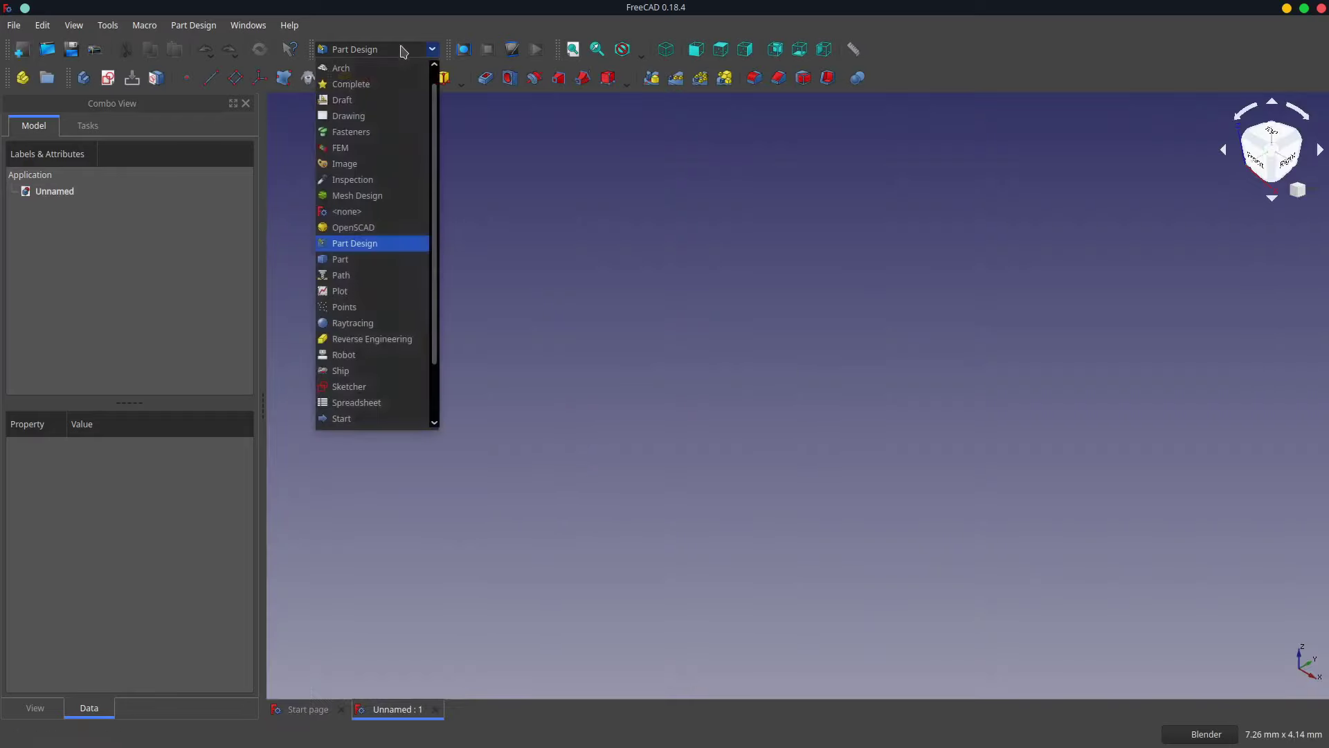
pyautogui.click(361, 247)
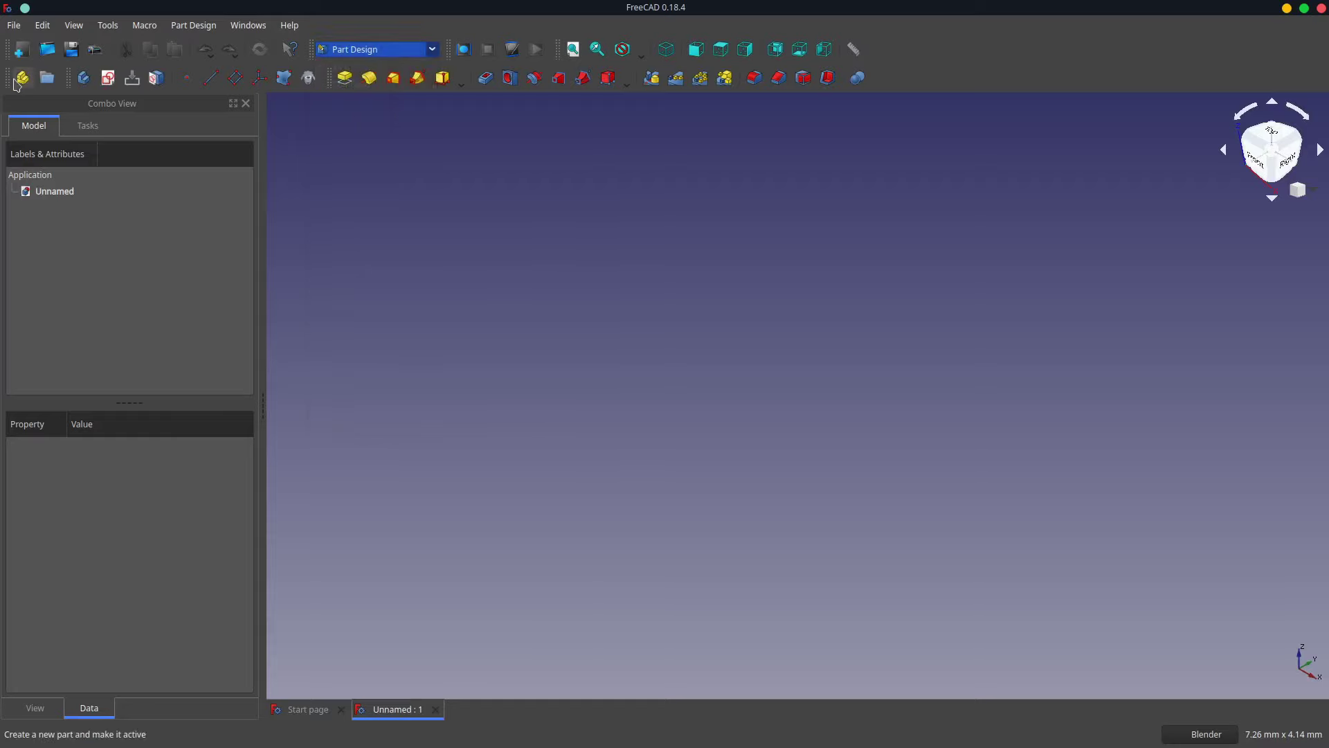
pyautogui.click(84, 127)
# - Start a new sketch in the body on the XZ_Plane
pyautogui.click(49, 173)
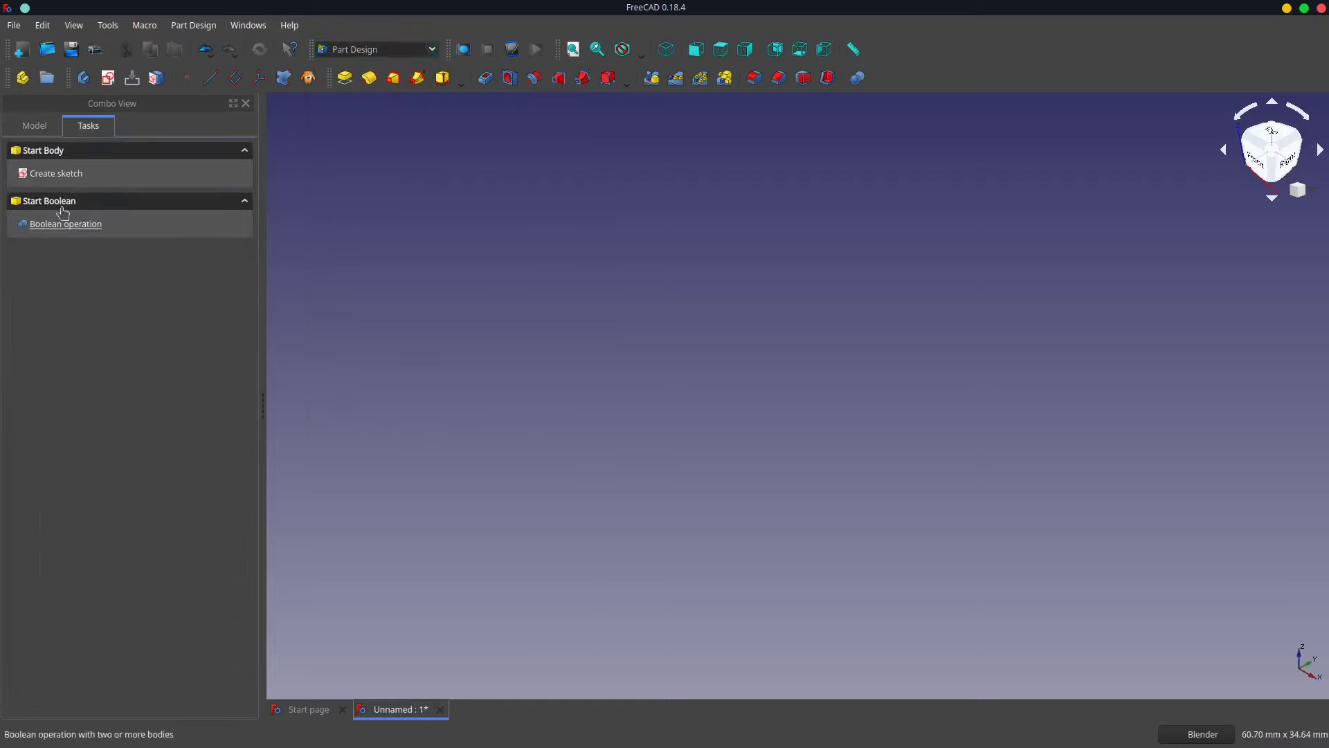
pyautogui.click(50, 178)
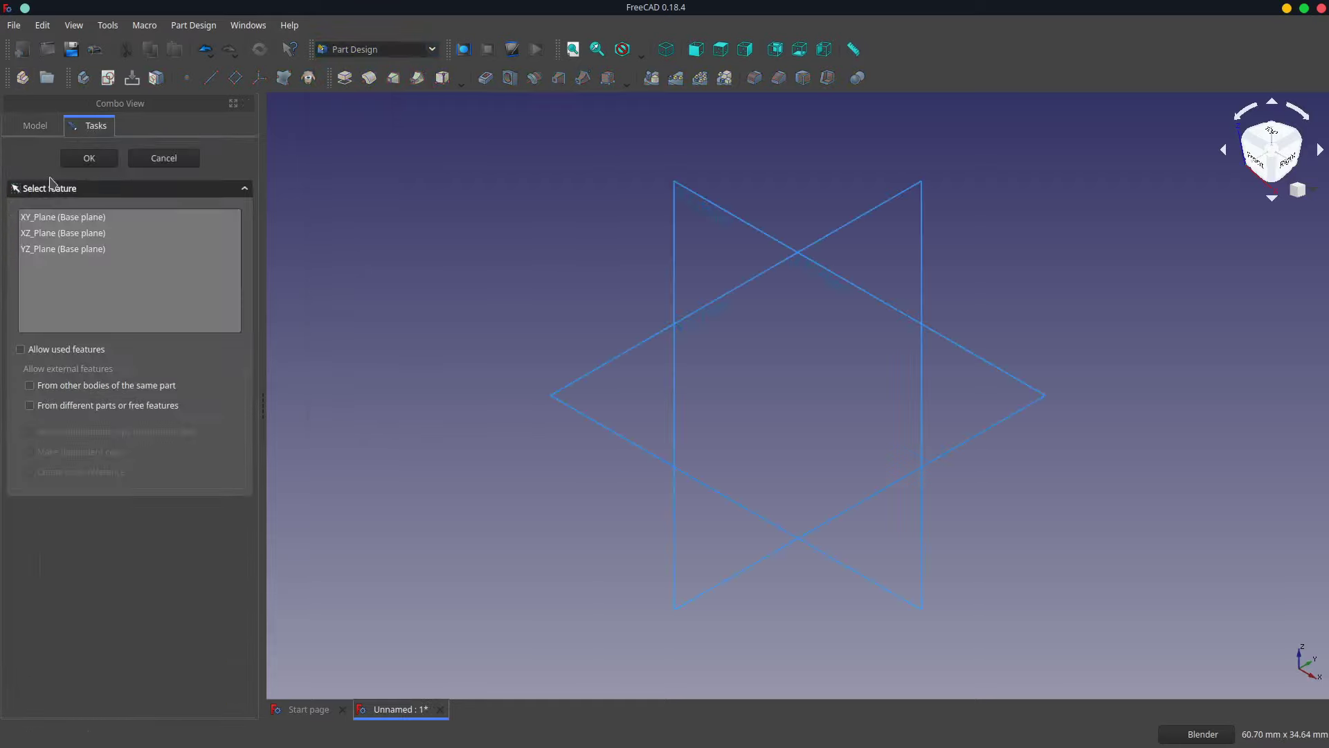
pyautogui.click(58, 236)
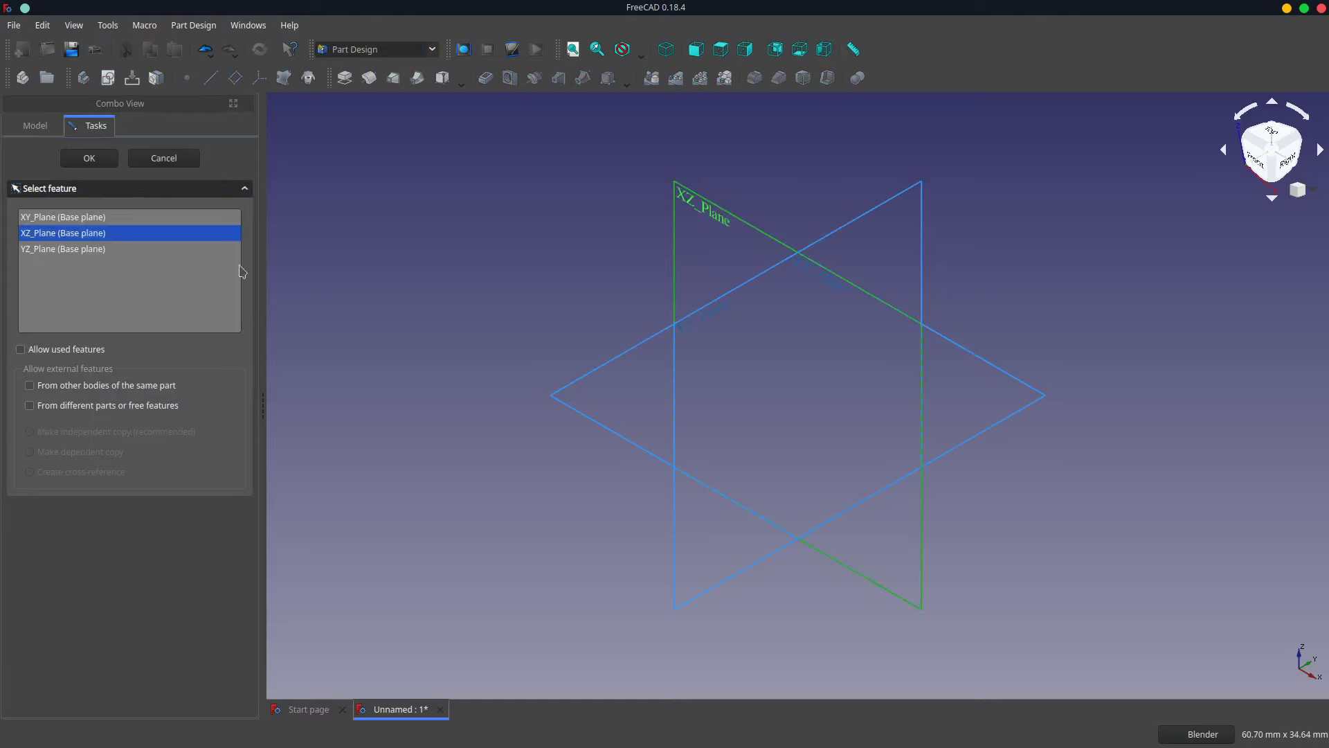
pyautogui.click(87, 158)
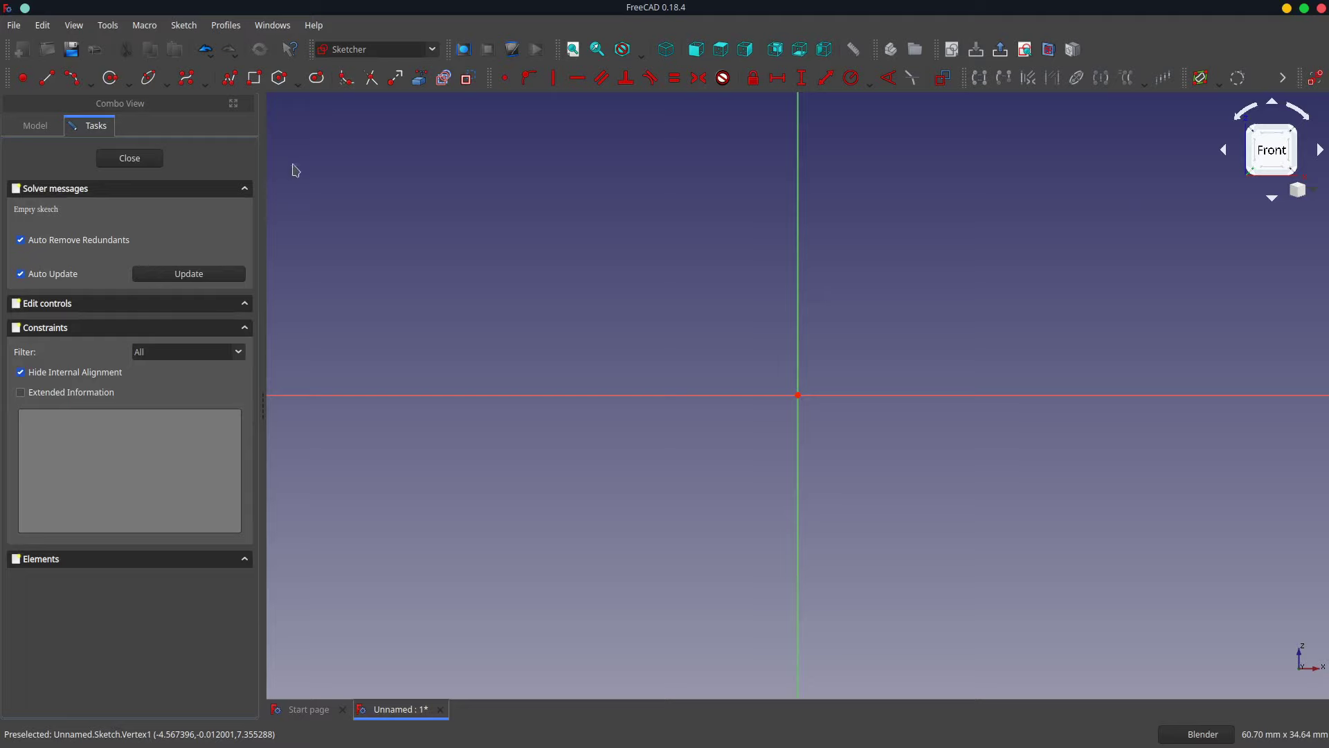
# - Draw a rectangle and make its opposite corners symmetric about the sketch origin
pyautogui.click(261, 79)
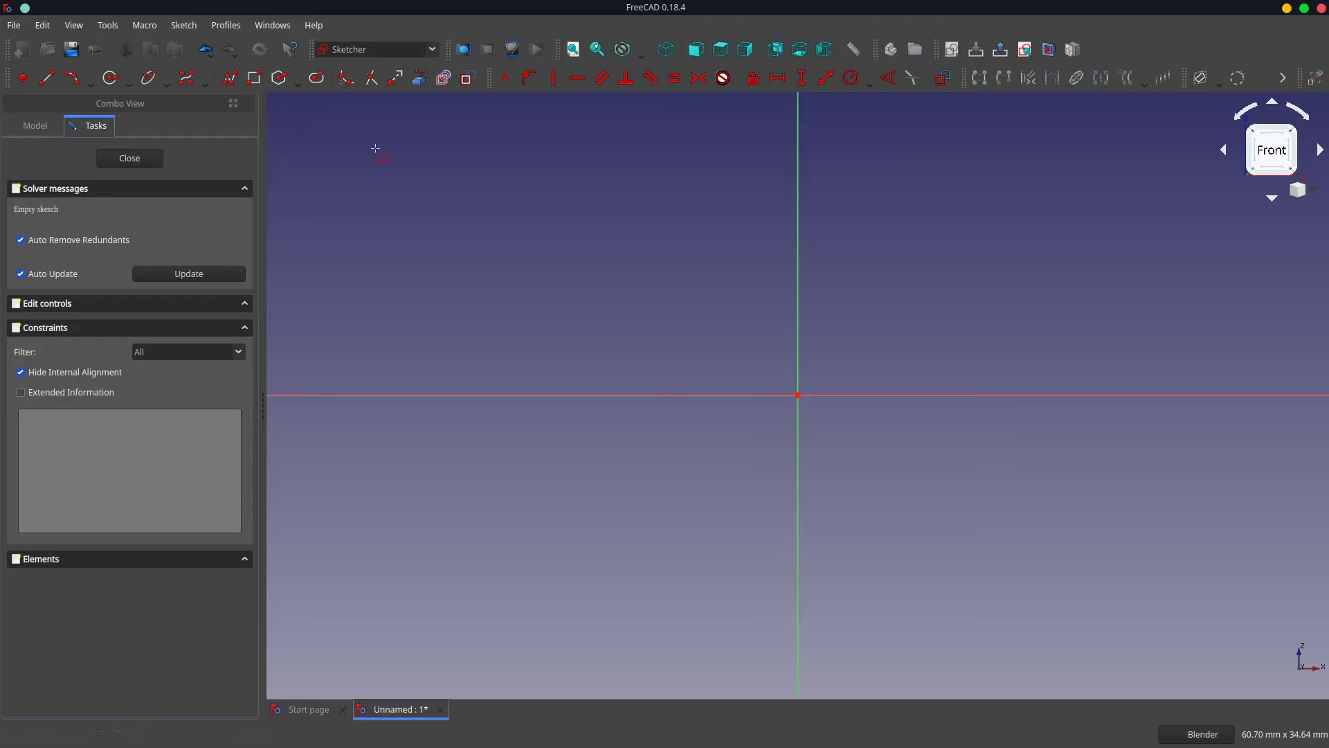
pyautogui.click(722, 226)
pyautogui.click(906, 609)
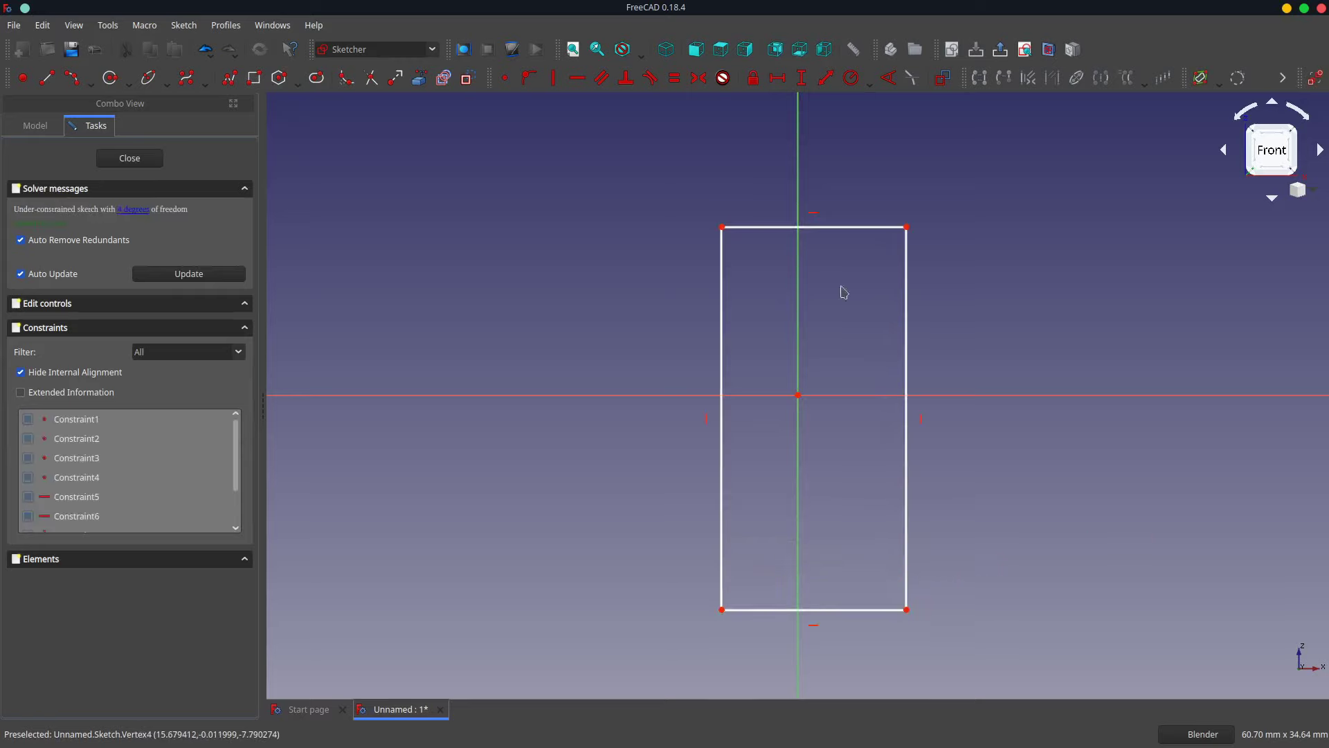
pyautogui.click(722, 227)
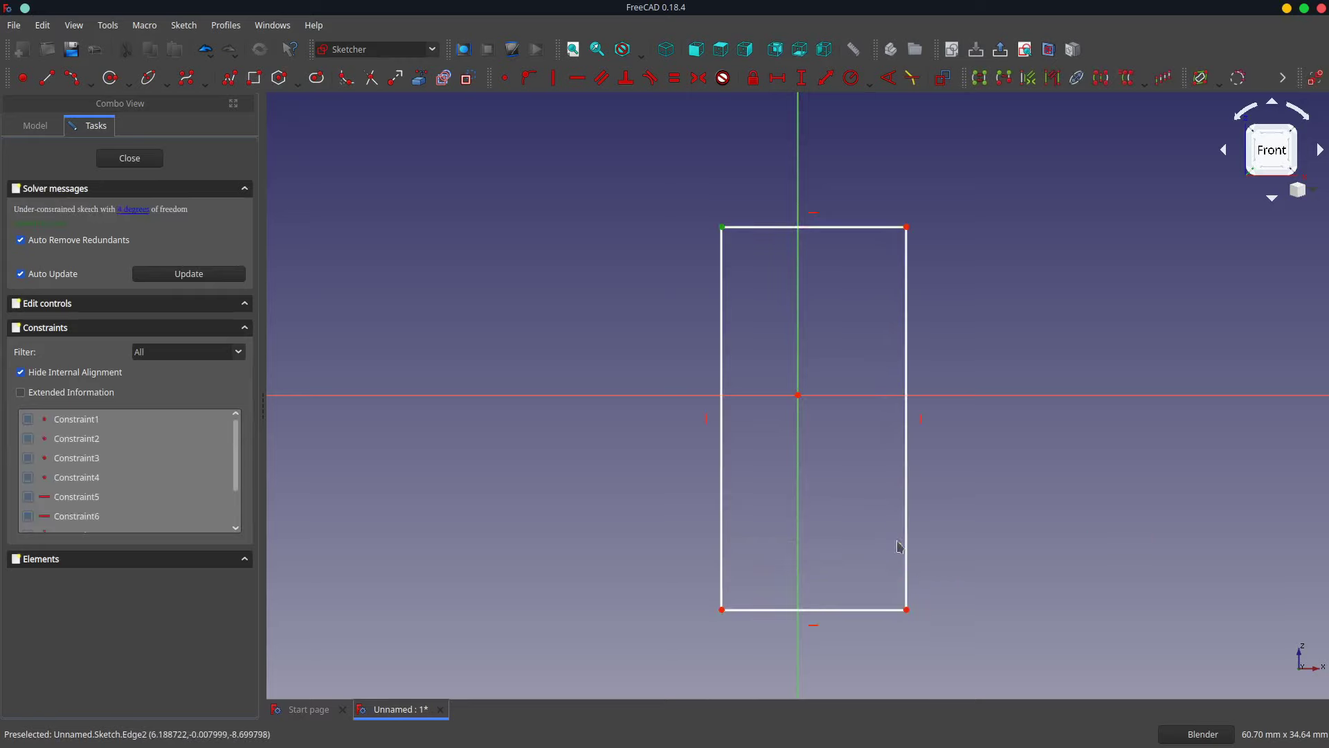
pyautogui.click(906, 609)
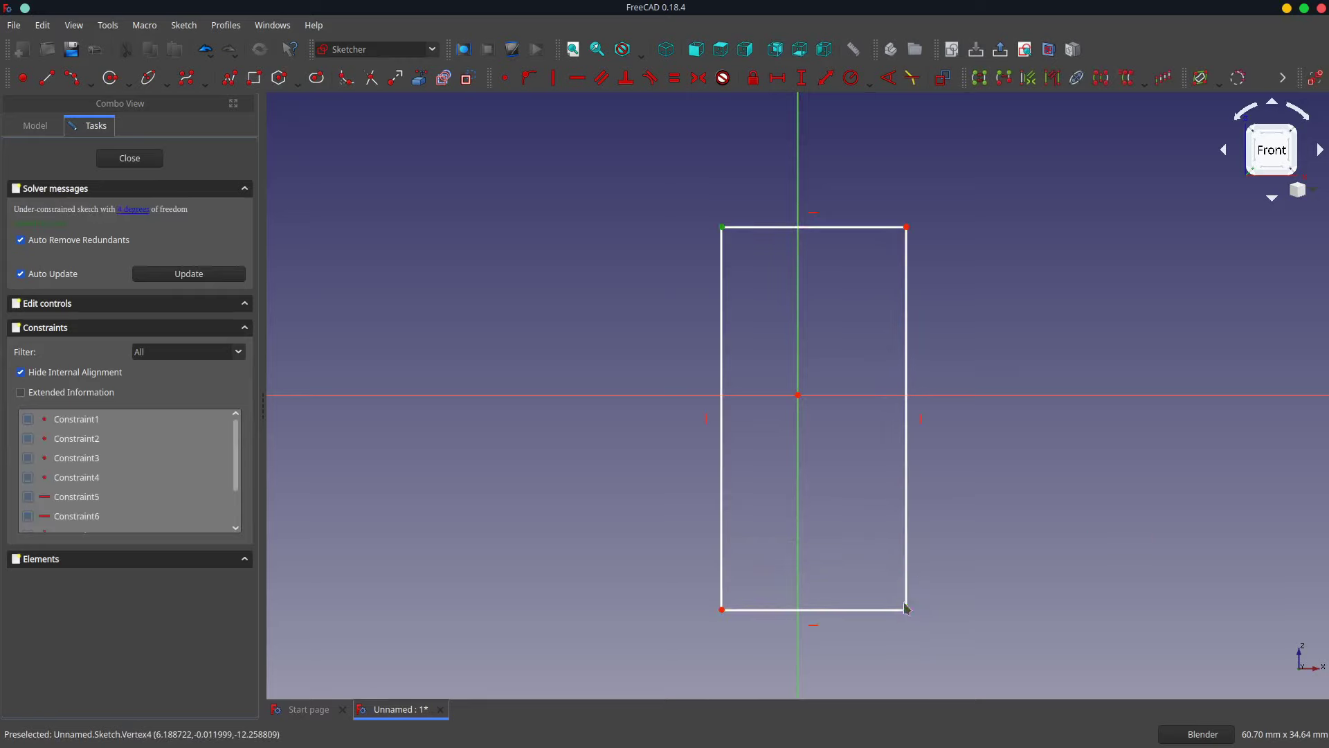
pyautogui.click(799, 395)
pyautogui.click(699, 78)
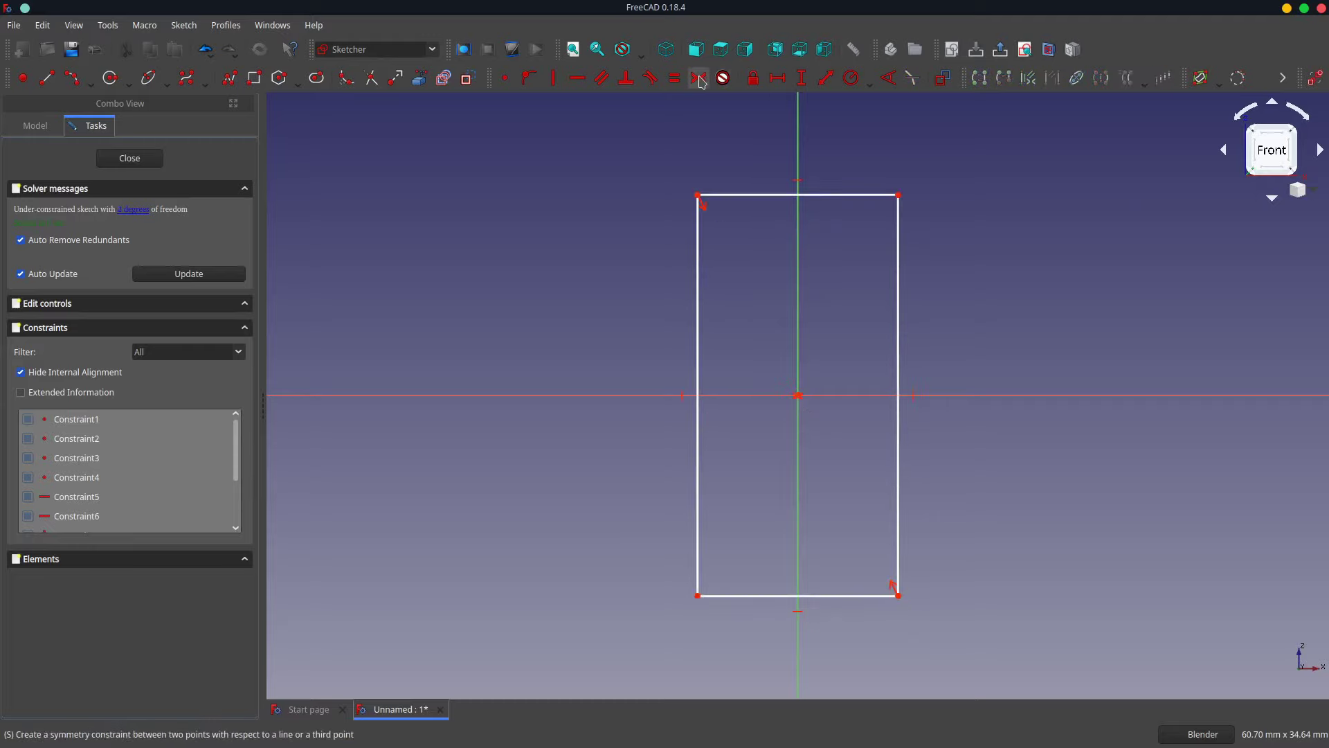
# - Dimension the rectangle 300 mm tall on the left edge and 150 mm wide on top
pyautogui.click(698, 368)
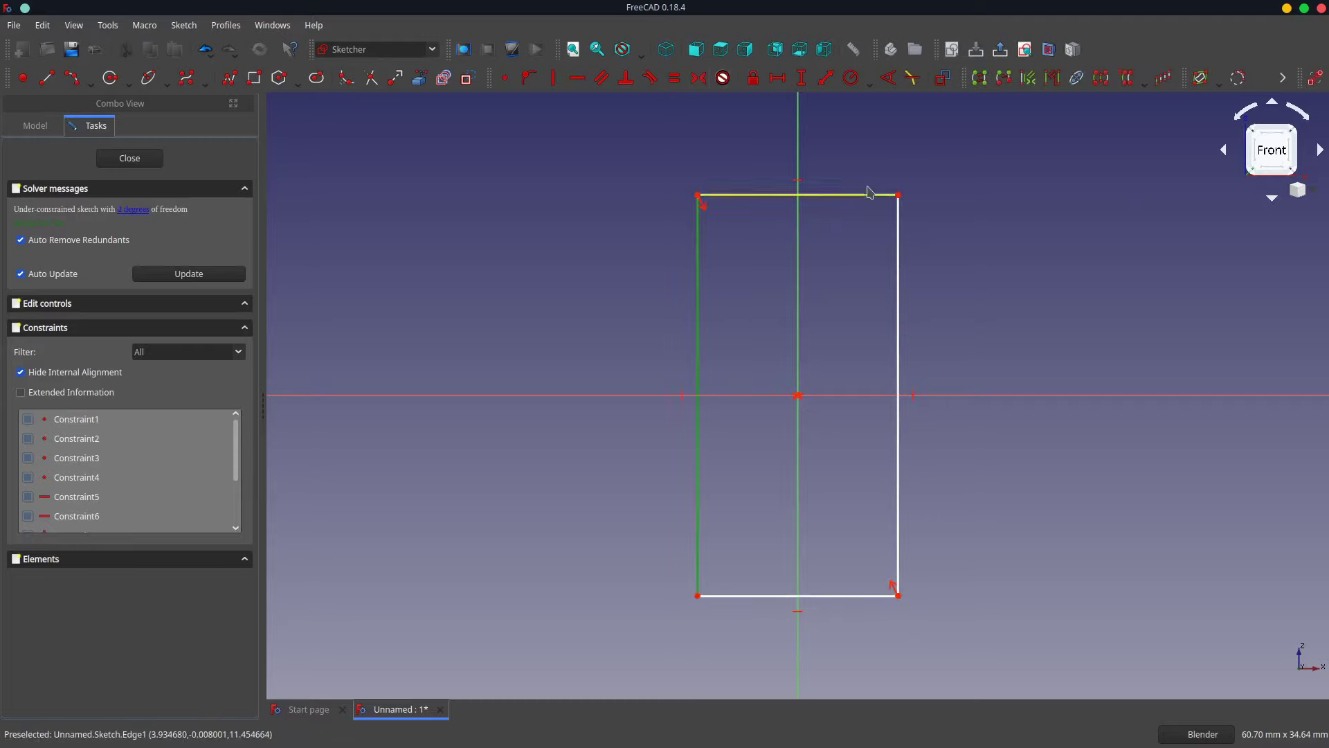
pyautogui.click(801, 77)
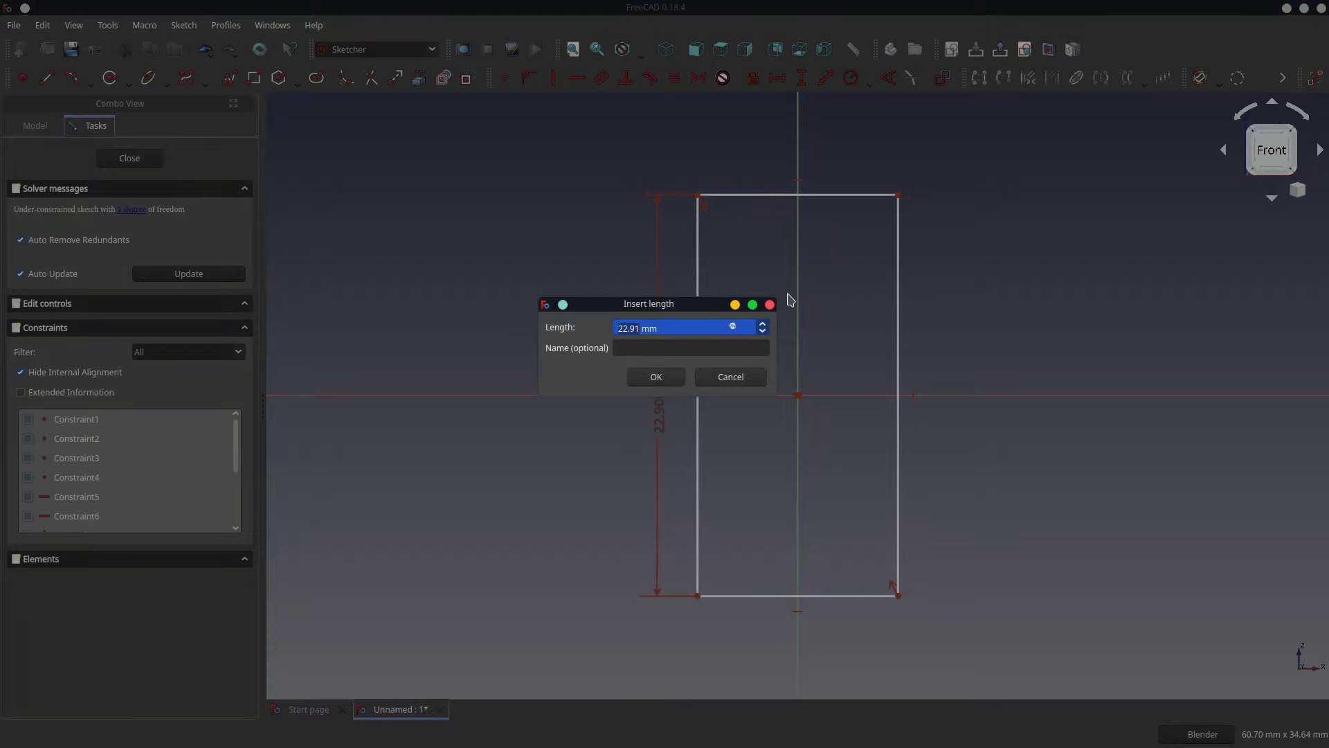
pyautogui.write('300')
pyautogui.press('Return')
pyautogui.scroll(-5, 699, 363)
pyautogui.scroll(-5, 700, 365)
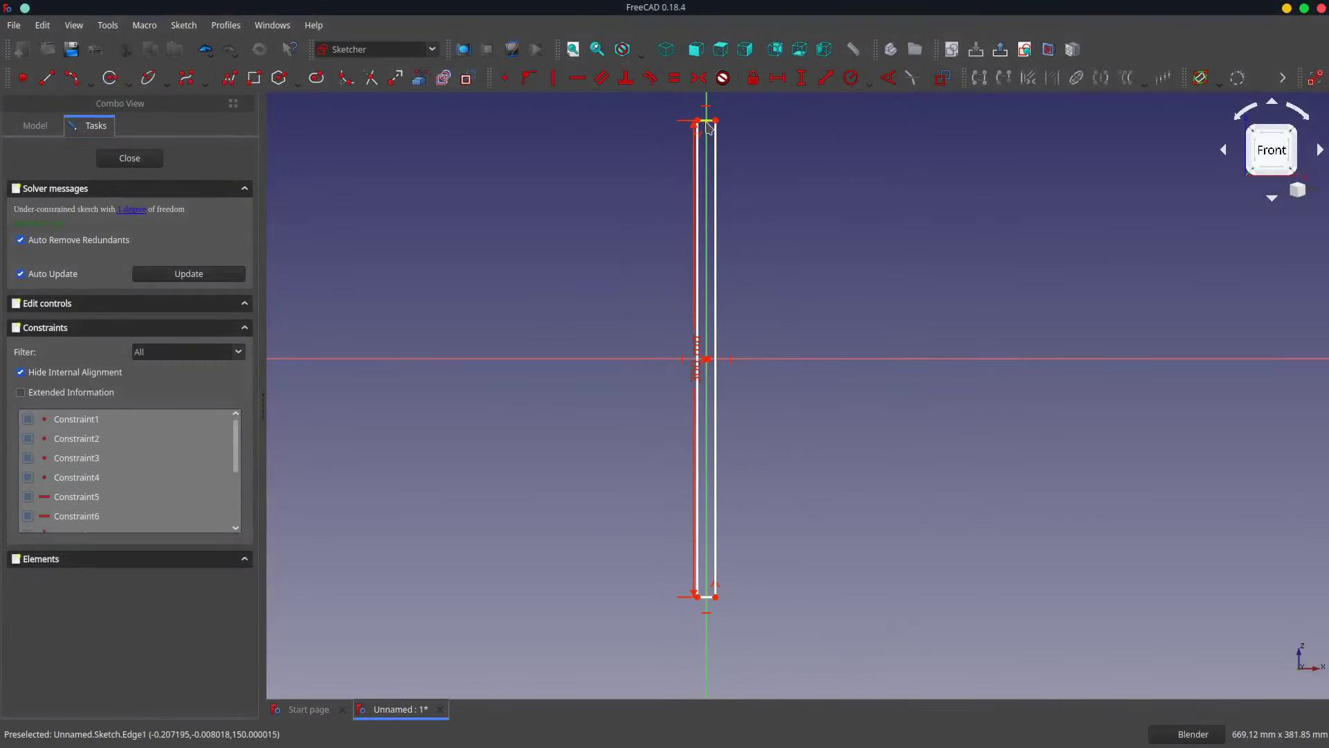
pyautogui.click(708, 127)
pyautogui.click(778, 78)
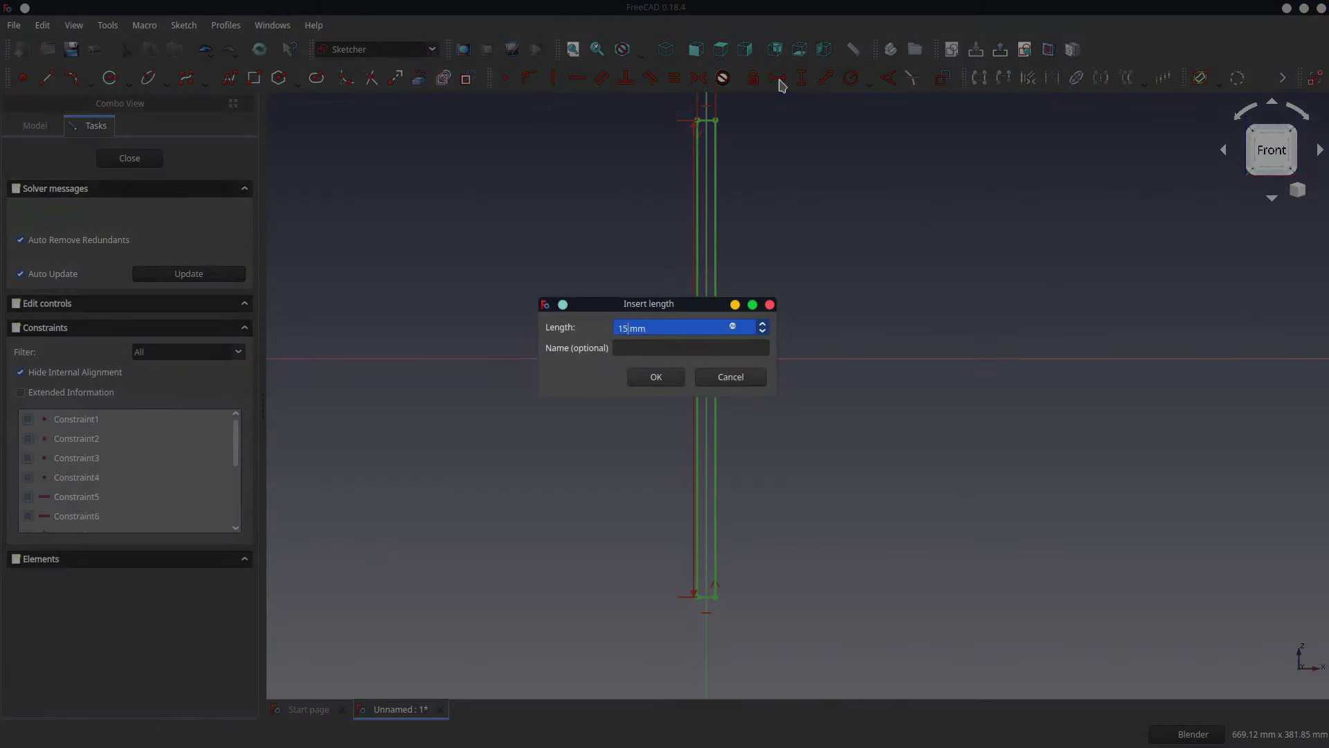
pyautogui.write('150')
pyautogui.press('Return')
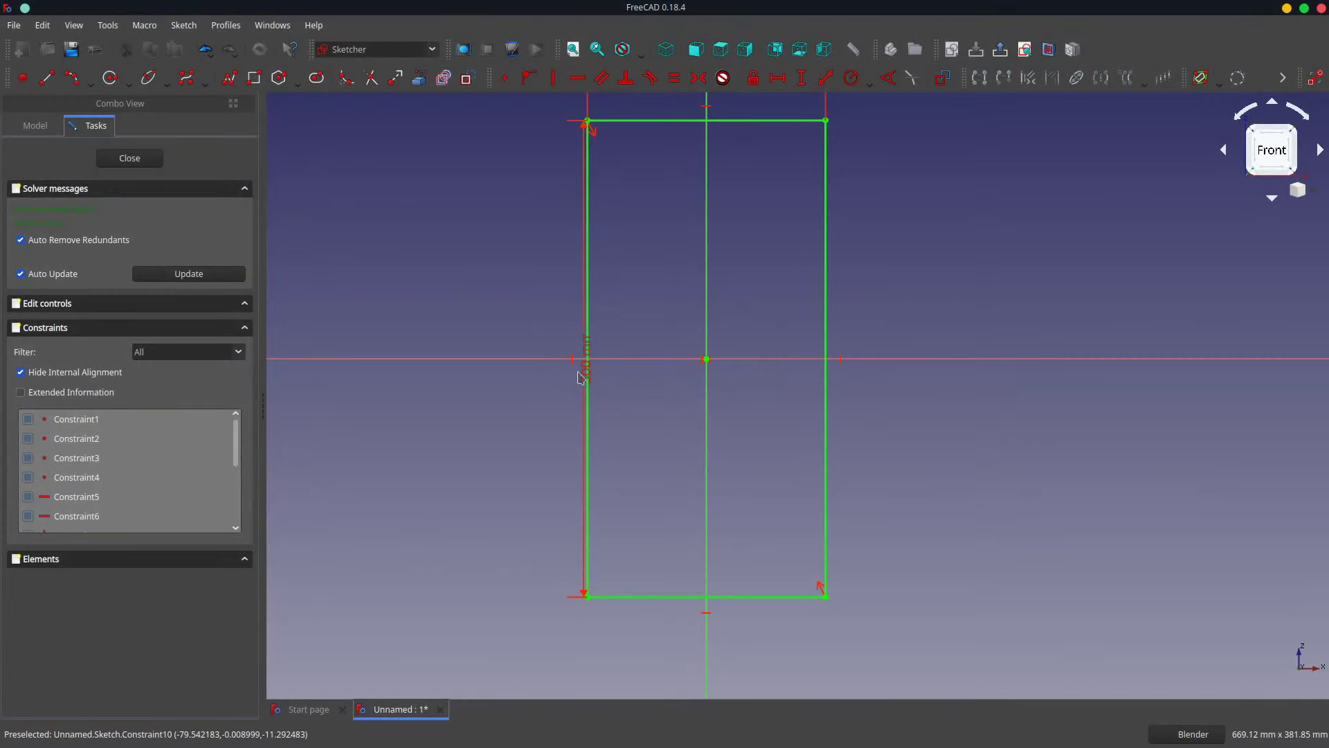
# - Move the 150 mm width dimension from the top edge to the bottom edge
pyautogui.click(585, 374)
pyautogui.press('i')
pyautogui.press('Return')
pyautogui.scroll(-2, 751, 291)
pyautogui.click(728, 172)
pyautogui.press('Delete')
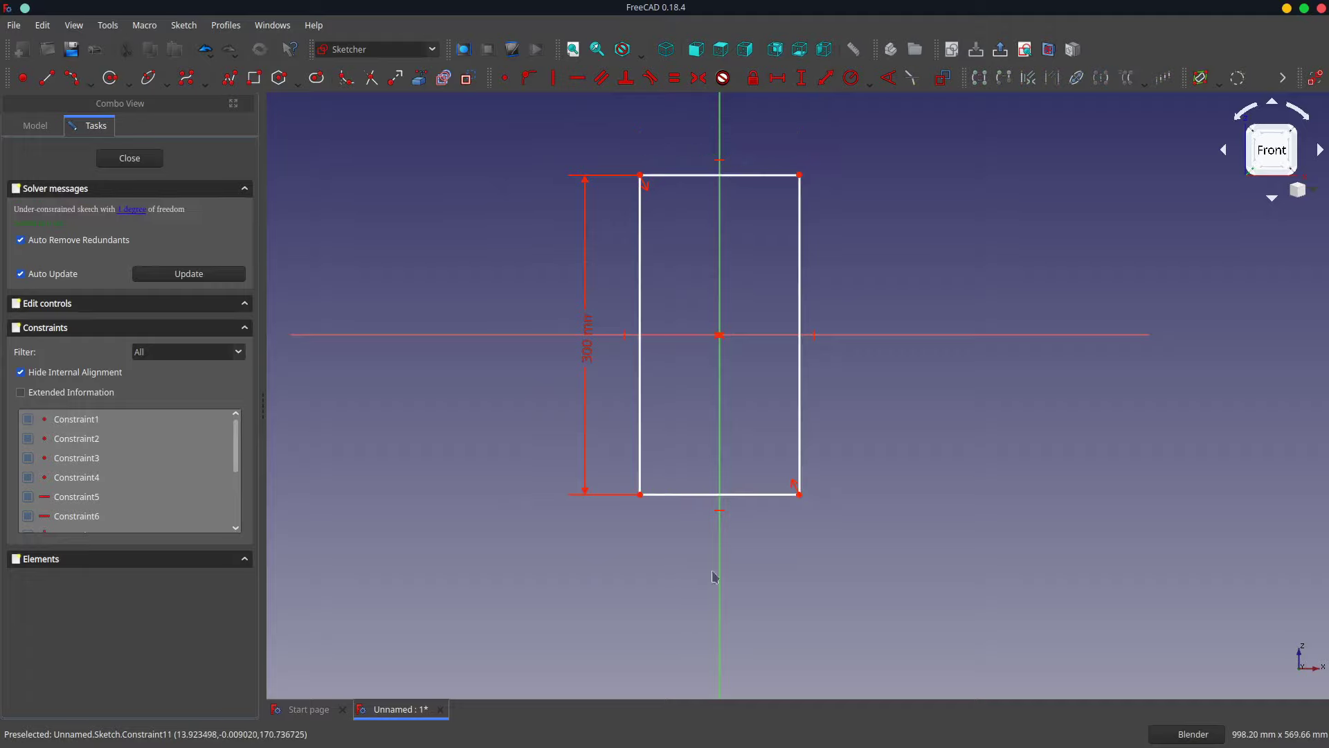
pyautogui.click(694, 494)
pyautogui.click(778, 78)
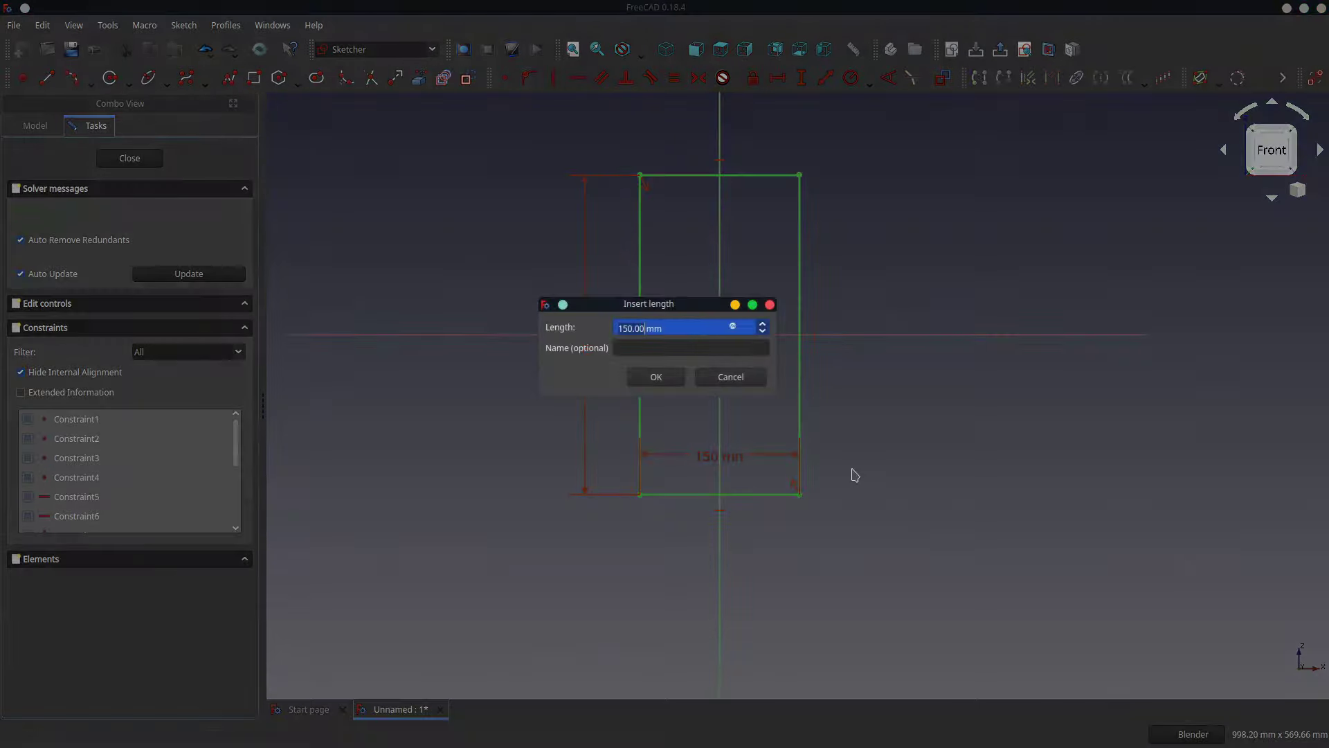
pyautogui.press('Return')
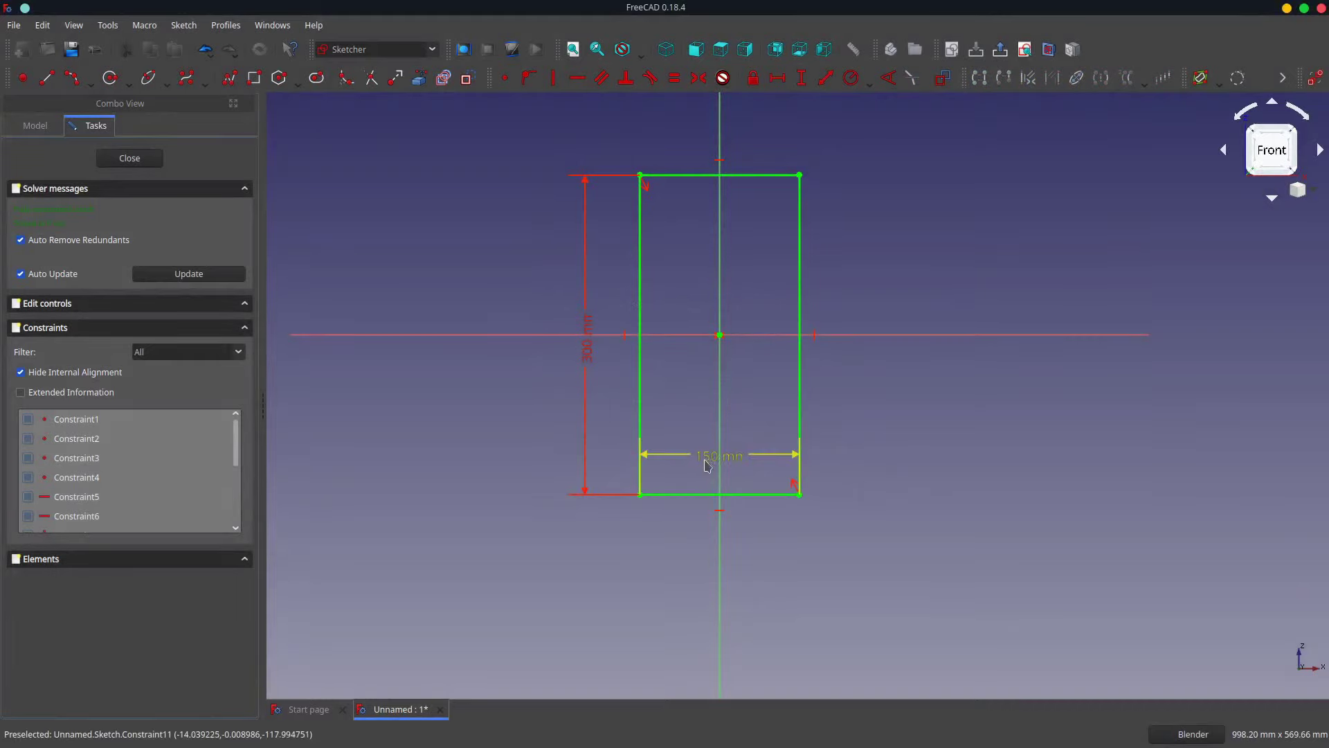
pyautogui.moveTo(709, 459); pyautogui.dragTo(697, 565)
# - Fit the view and pad the rectangle sketch into a 10 mm slab
pyautogui.click(129, 158)
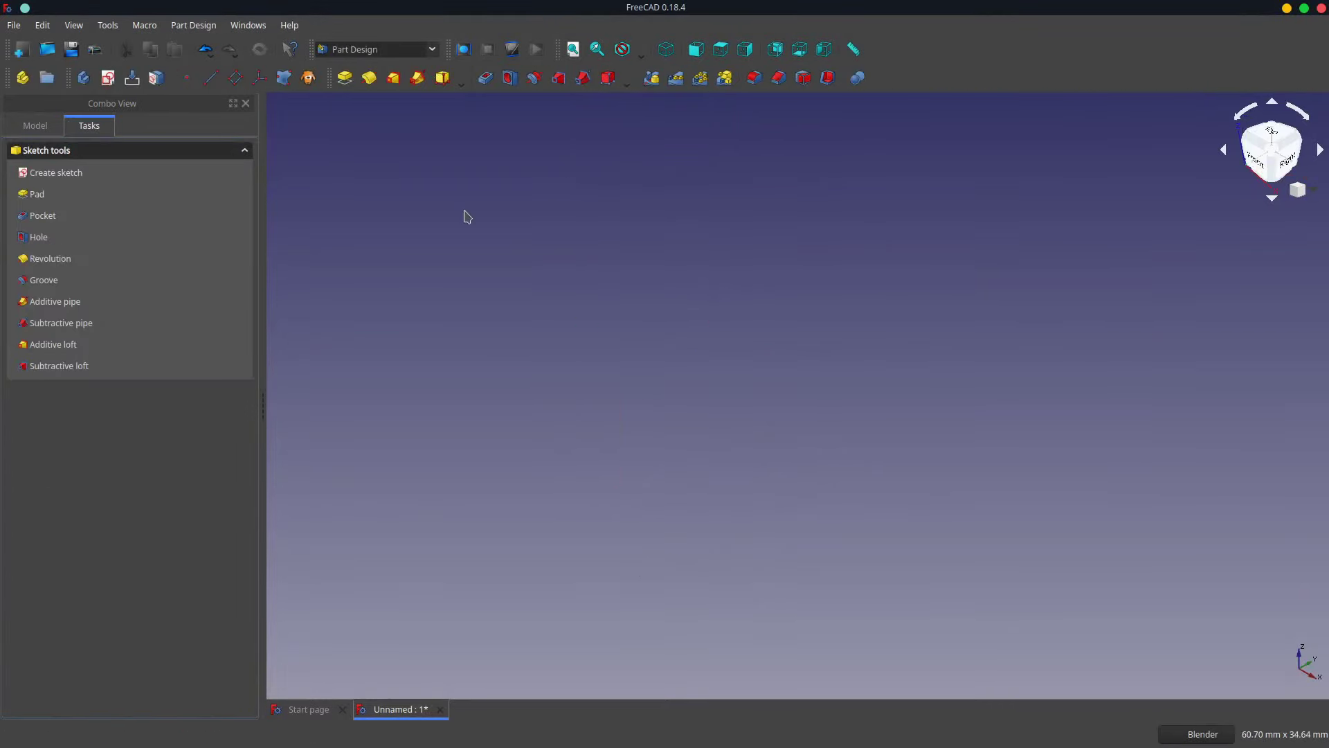
pyautogui.press('v')
pyautogui.press('f')
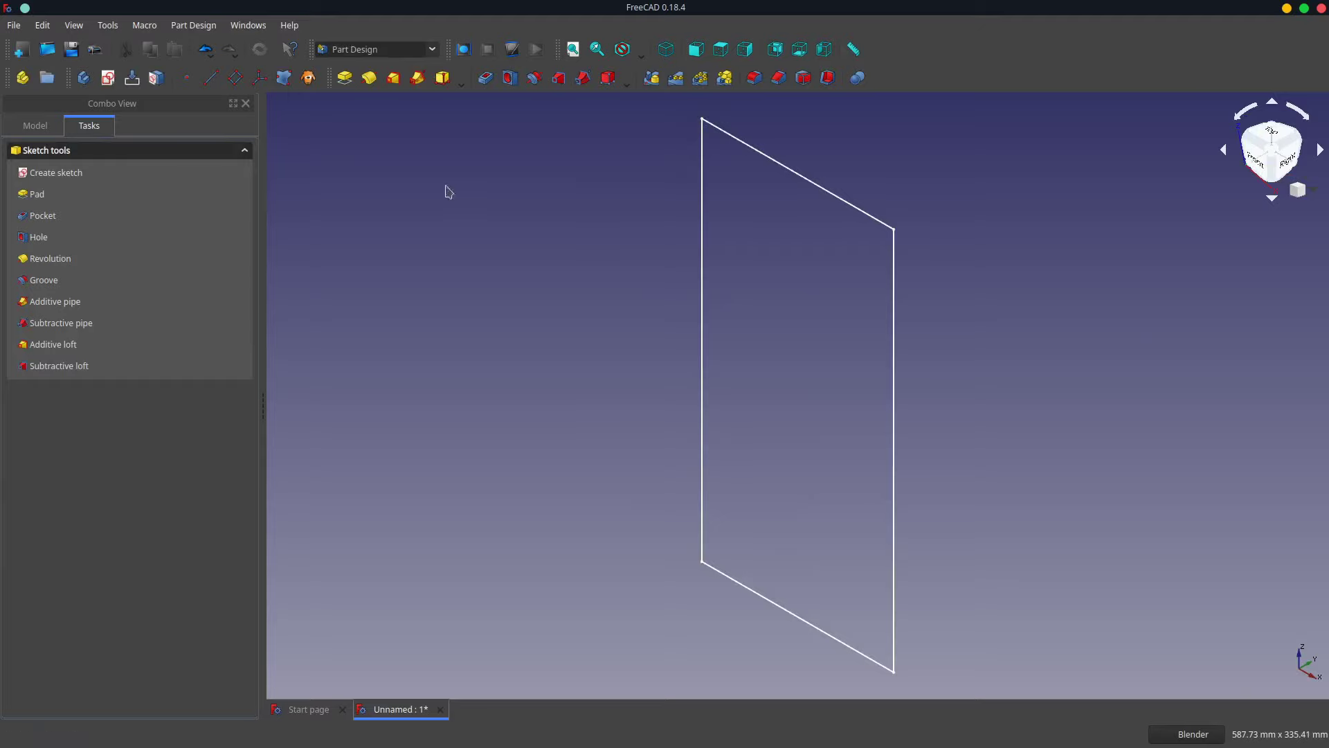
pyautogui.click(345, 78)
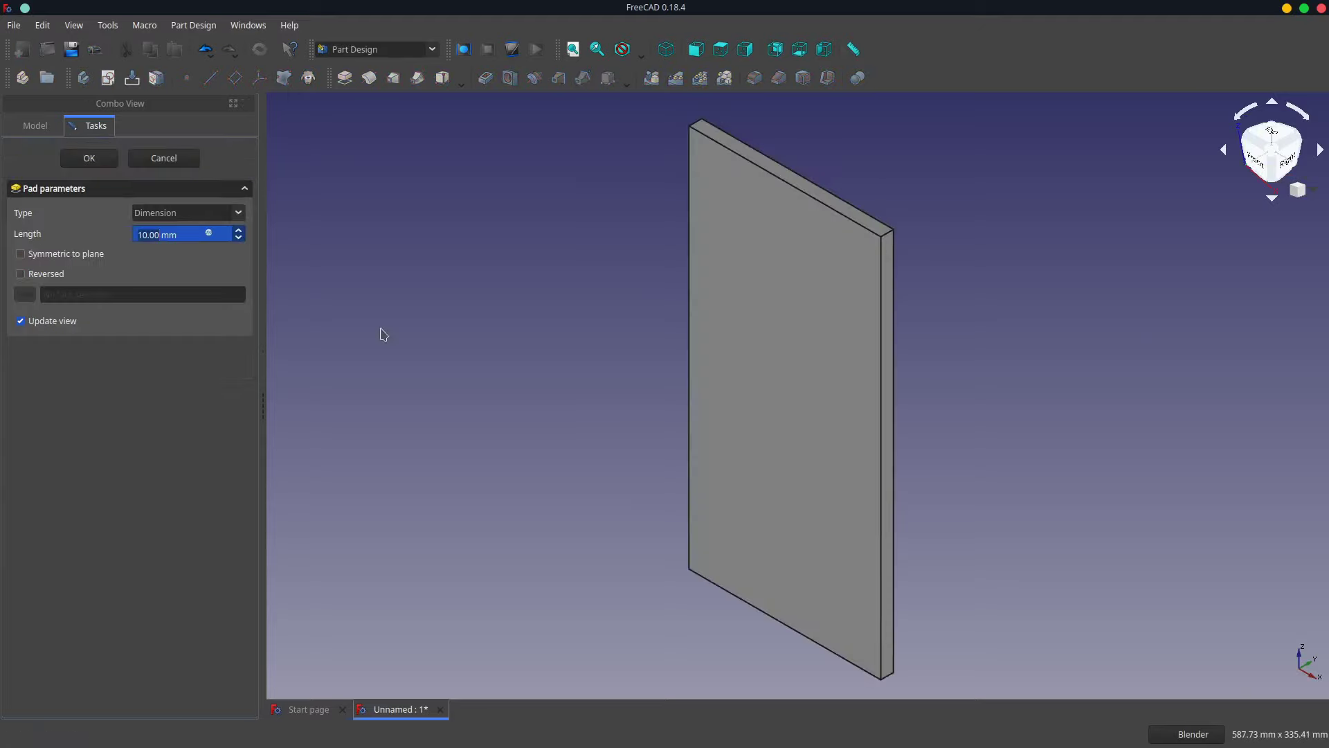
pyautogui.press('Return')
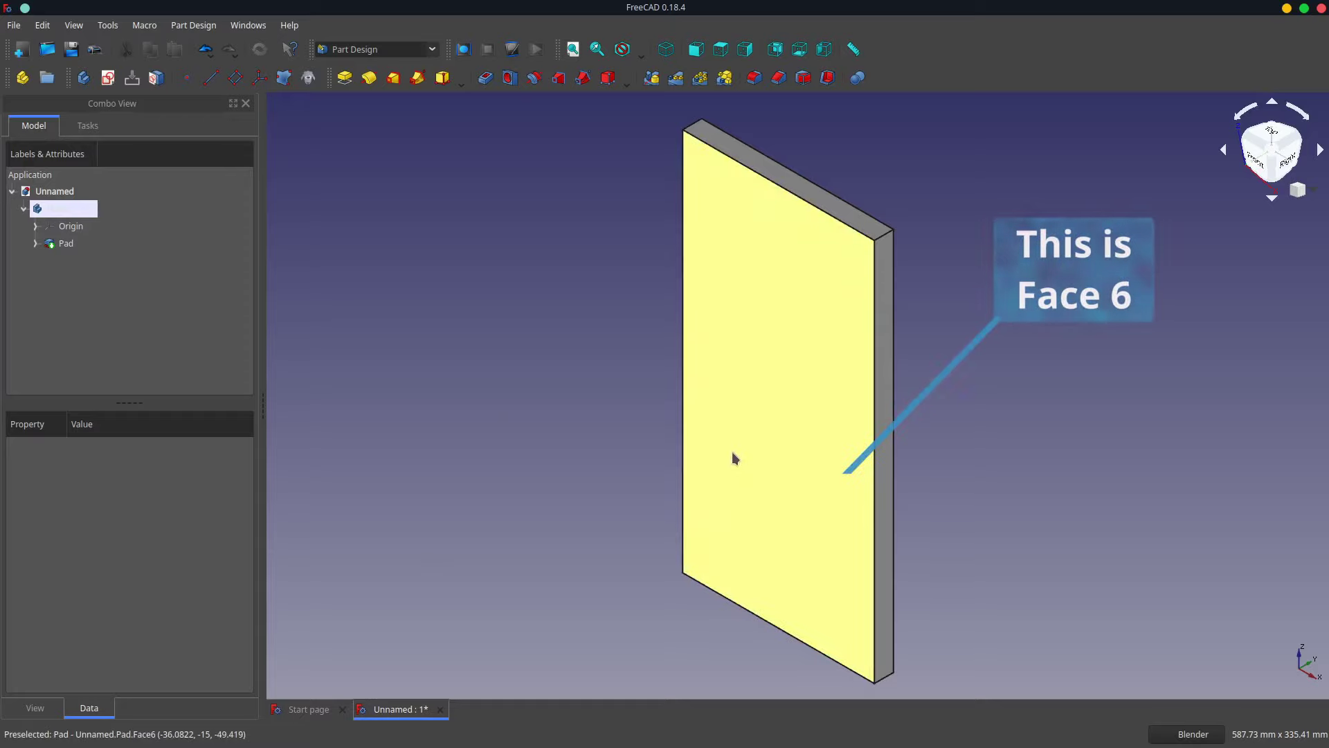
# - Sketch on the slab's front face, referencing its left, bottom and right edges
pyautogui.click(762, 418)
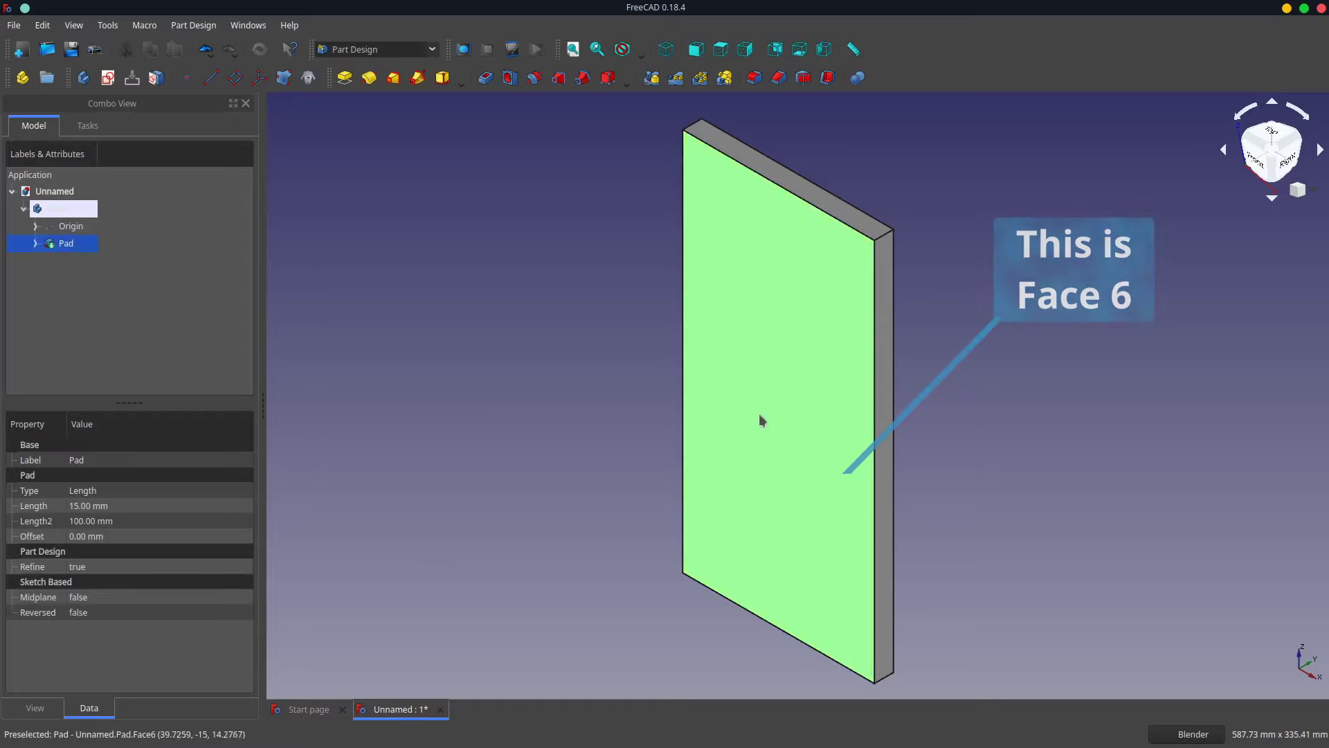
pyautogui.click(107, 77)
pyautogui.click(420, 78)
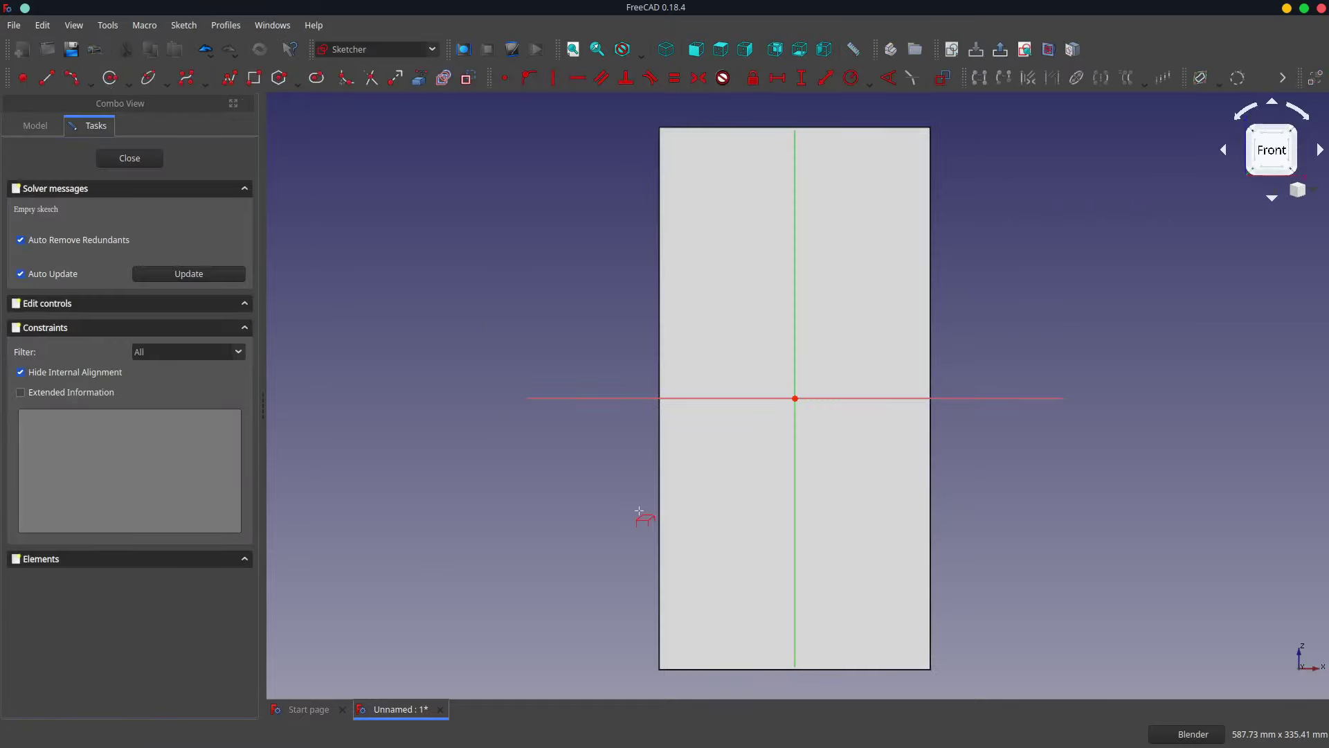
pyautogui.click(658, 500)
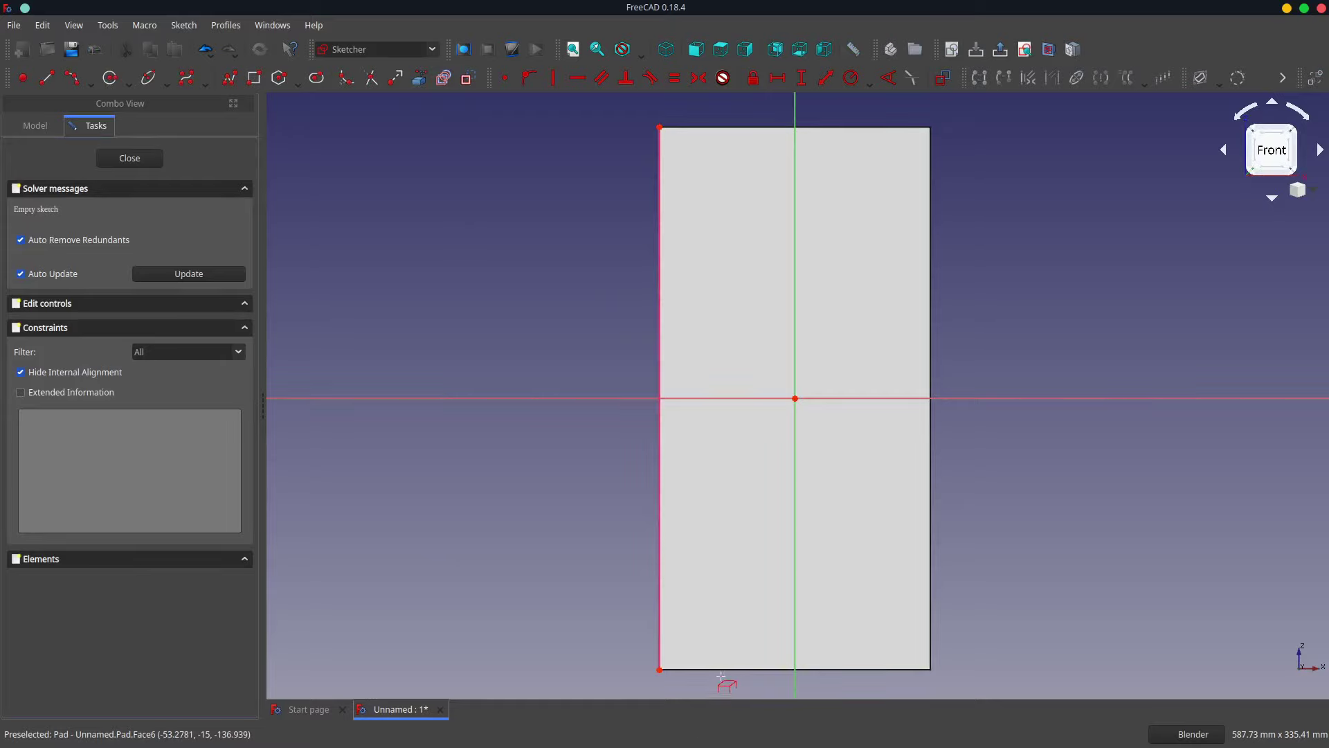
pyautogui.click(796, 668)
pyautogui.click(931, 582)
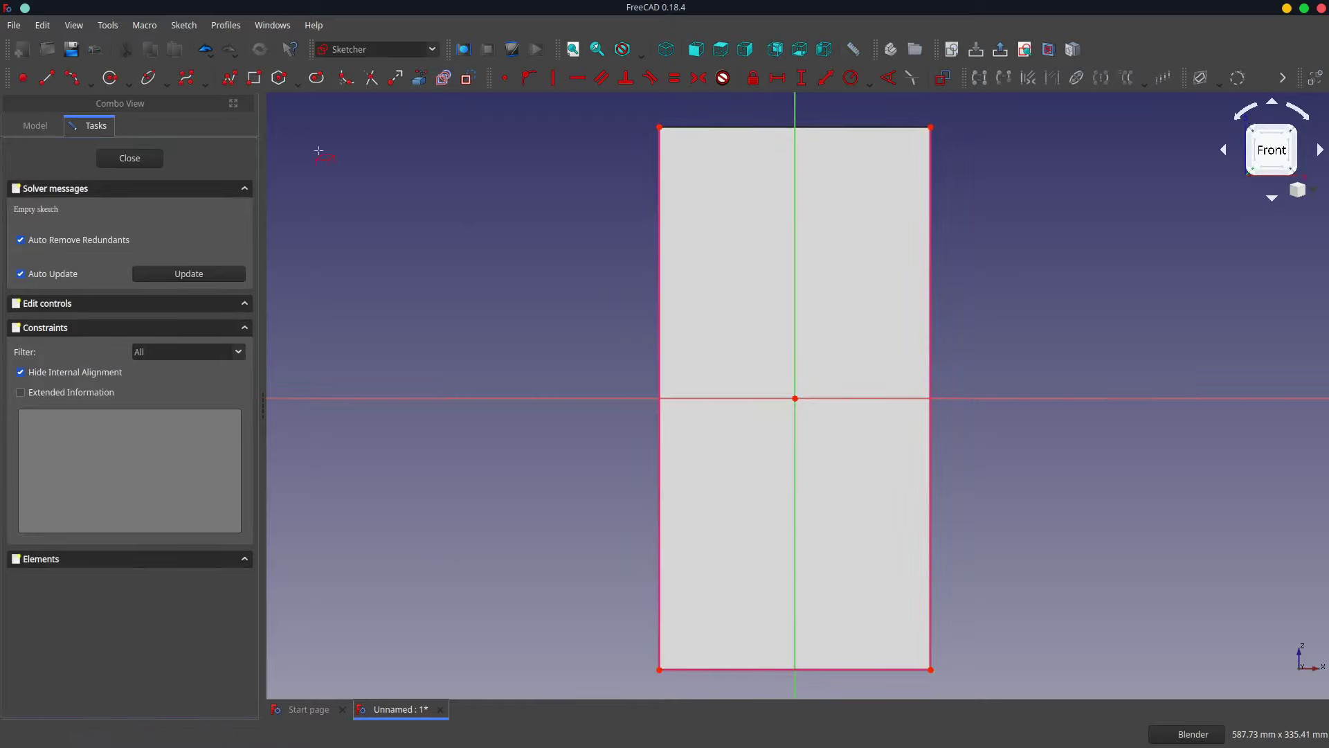
# - Draw a horizontal line across the plank, constrained 25 mm above the bottom edge
pyautogui.click(48, 80)
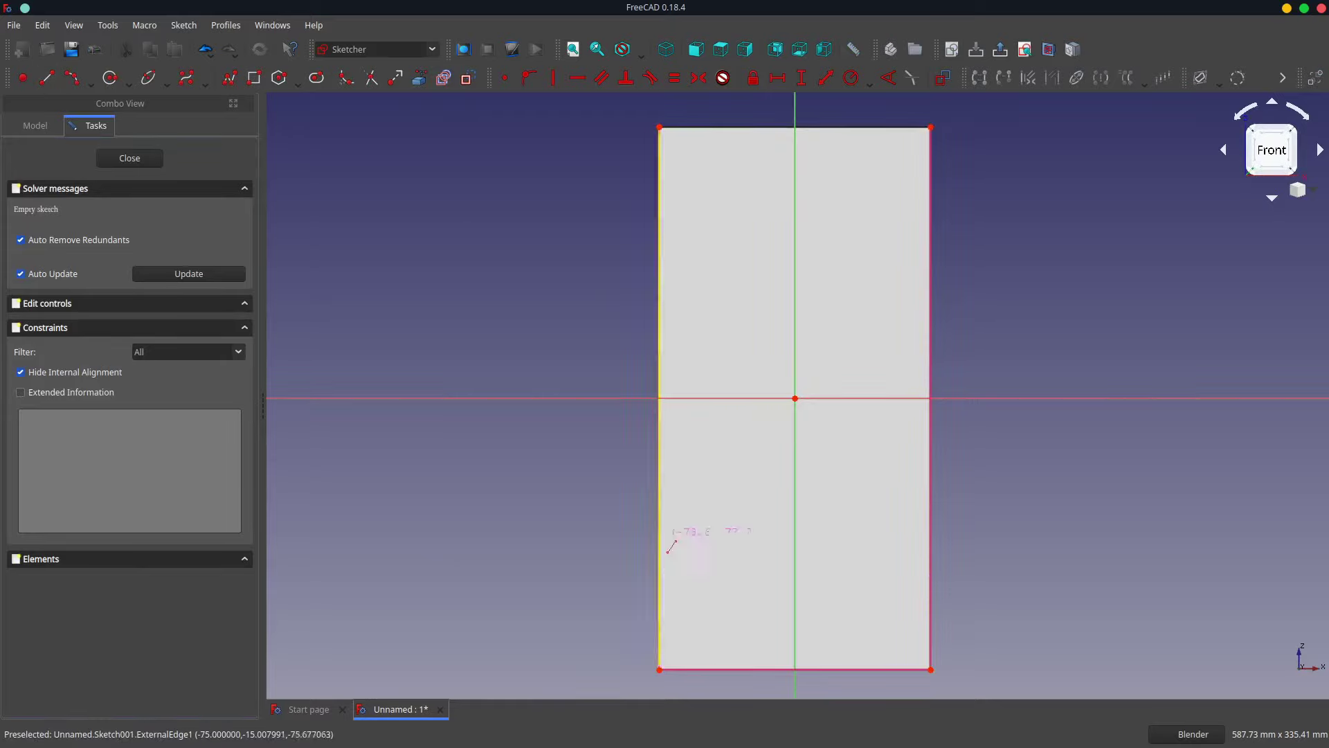
pyautogui.click(659, 589)
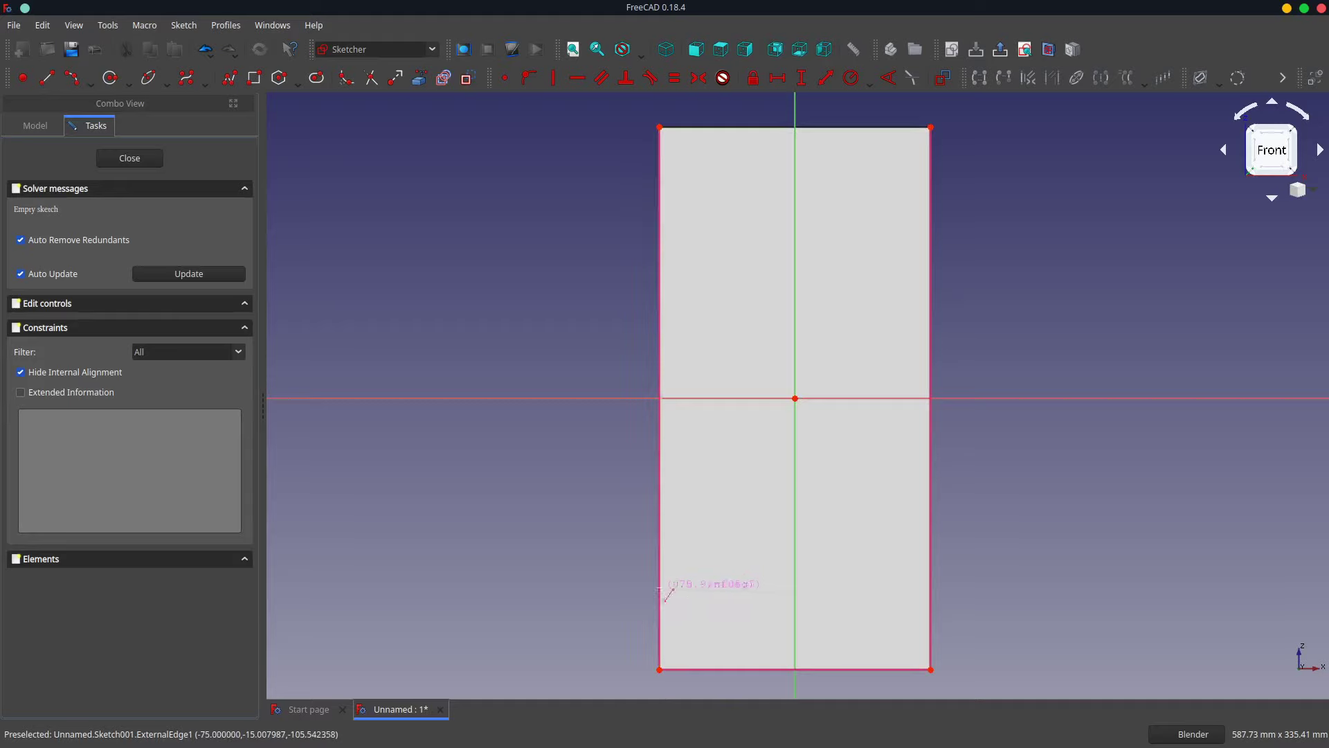
pyautogui.click(932, 589)
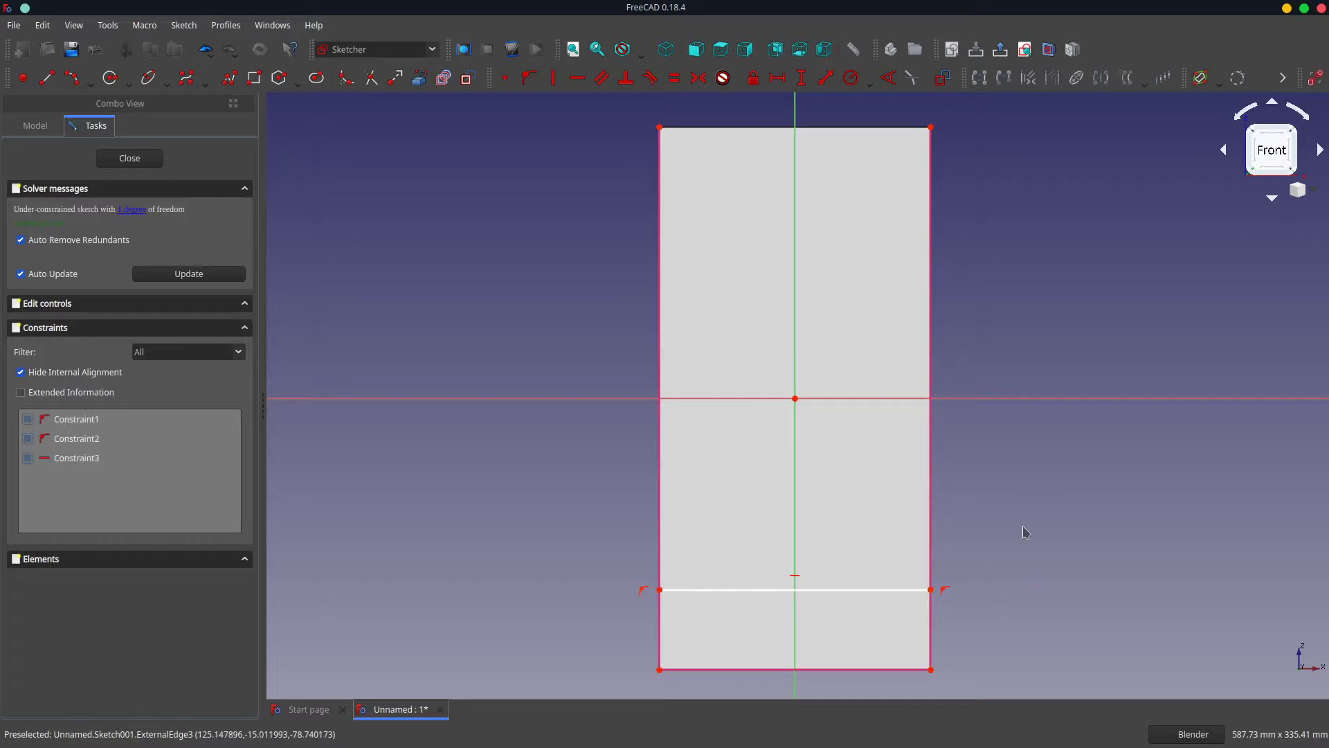
pyautogui.click(931, 670)
pyautogui.click(930, 589)
pyautogui.click(801, 78)
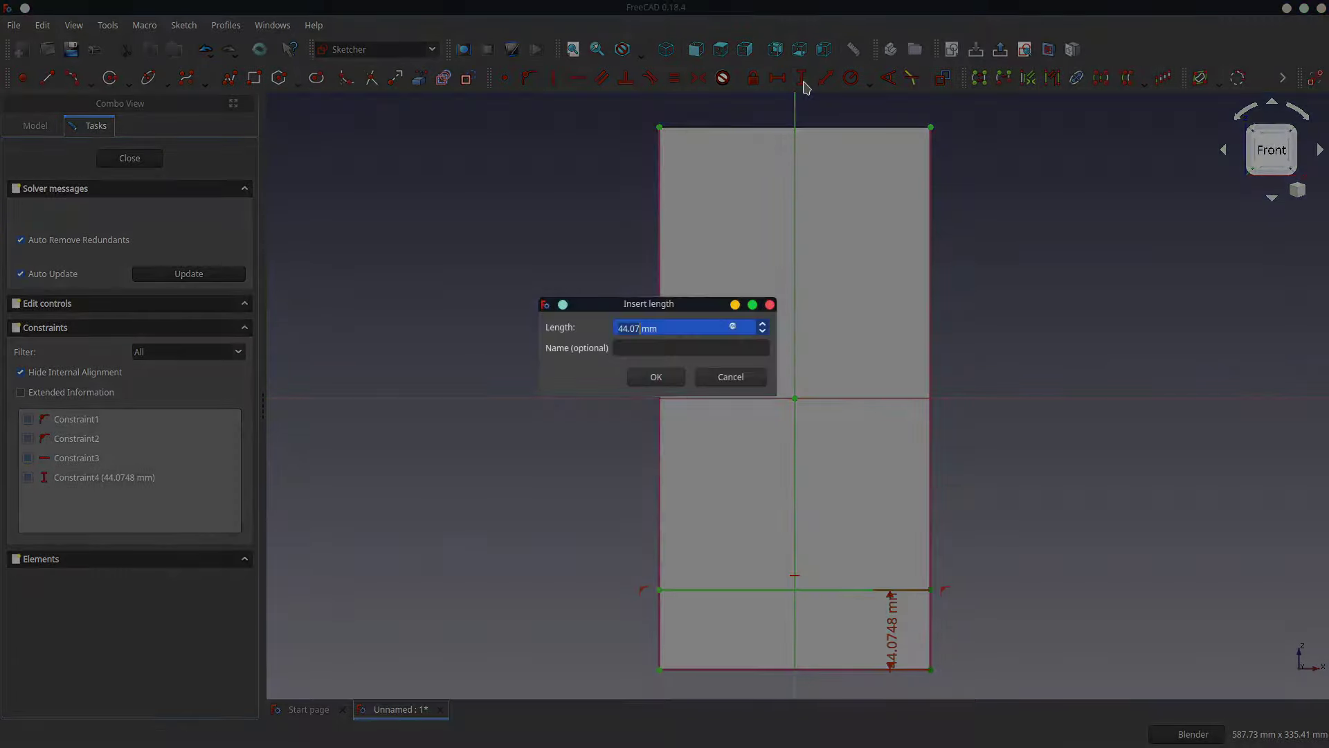
pyautogui.write('25')
pyautogui.press('Return')
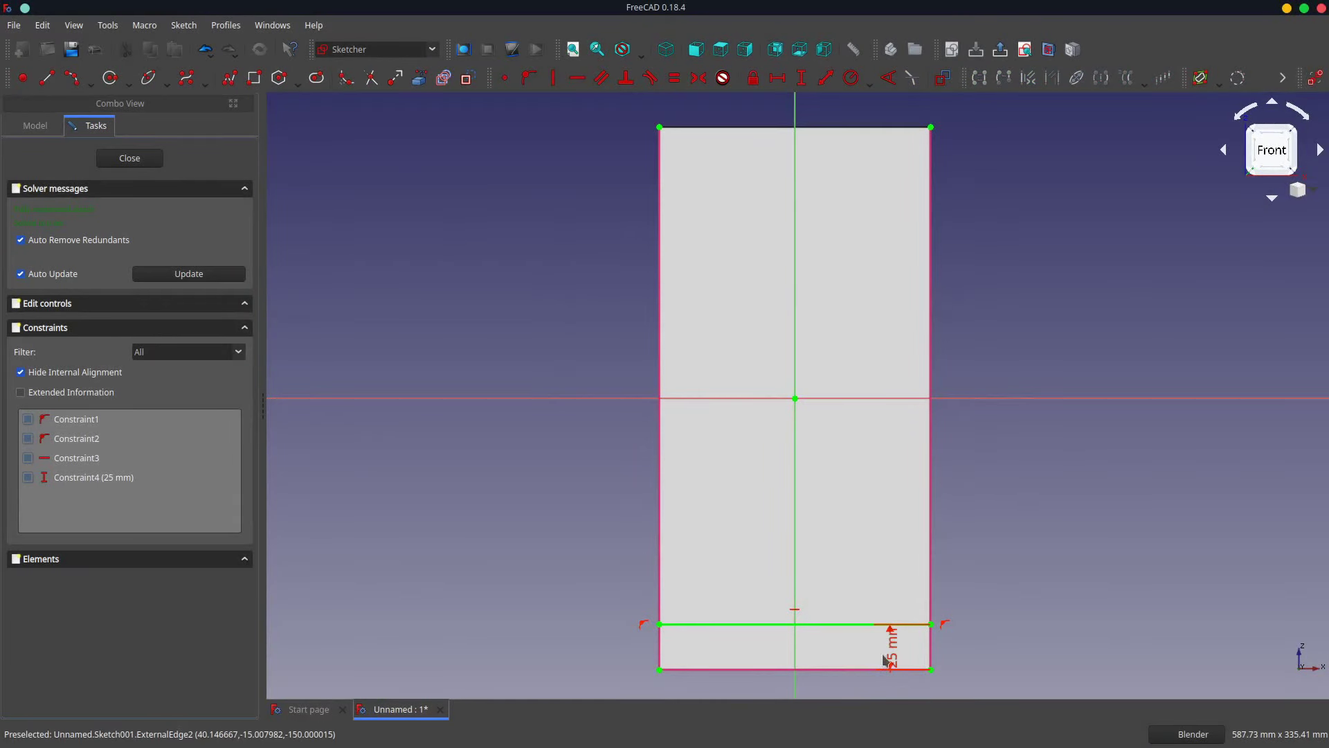
pyautogui.moveTo(891, 648); pyautogui.dragTo(1010, 648)
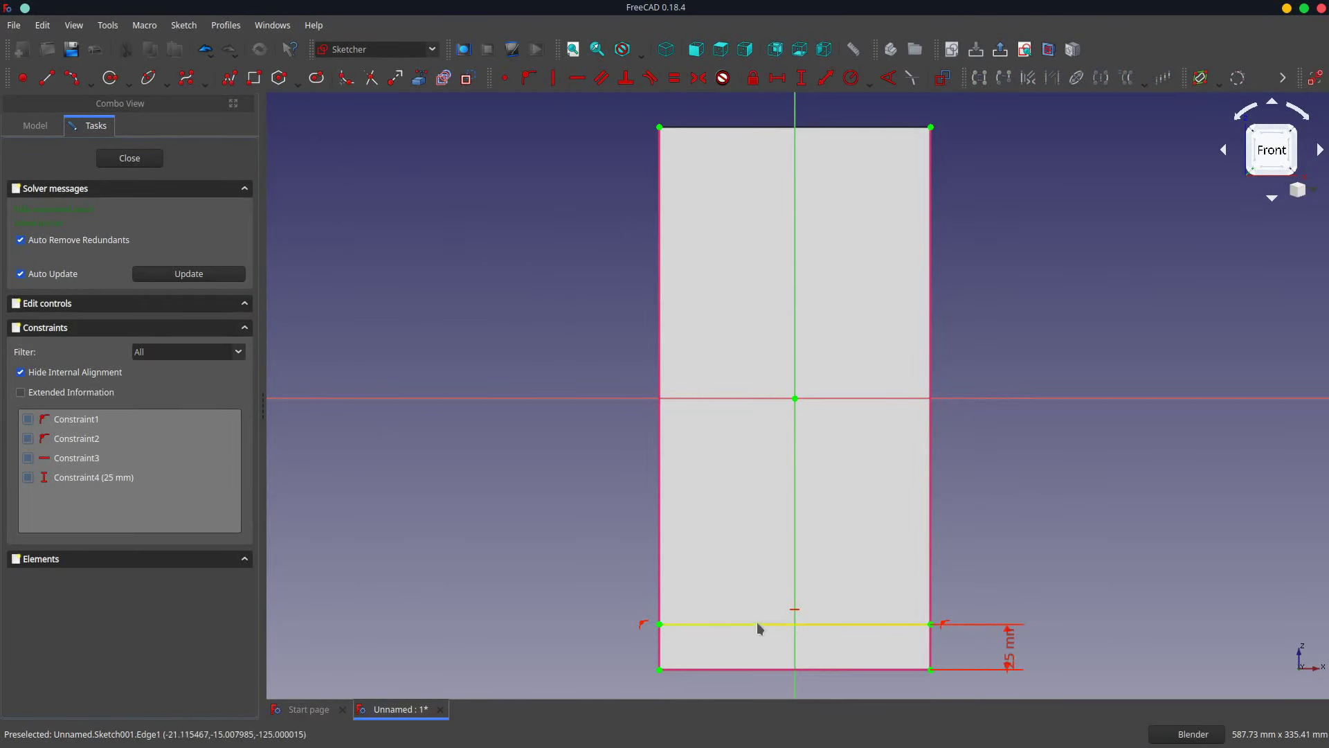
pyautogui.click(819, 625)
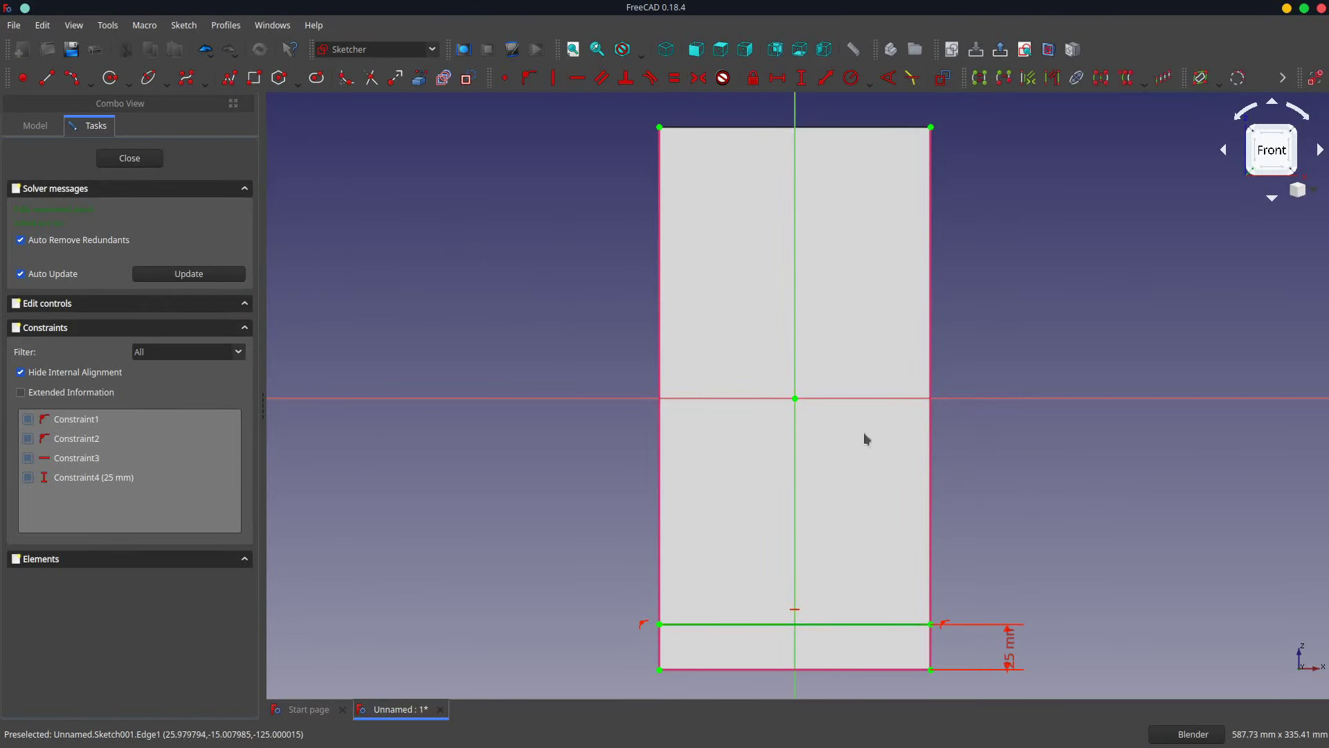
# - Make the guide line construction geometry and draw an end-point arc rising to it
pyautogui.click(466, 79)
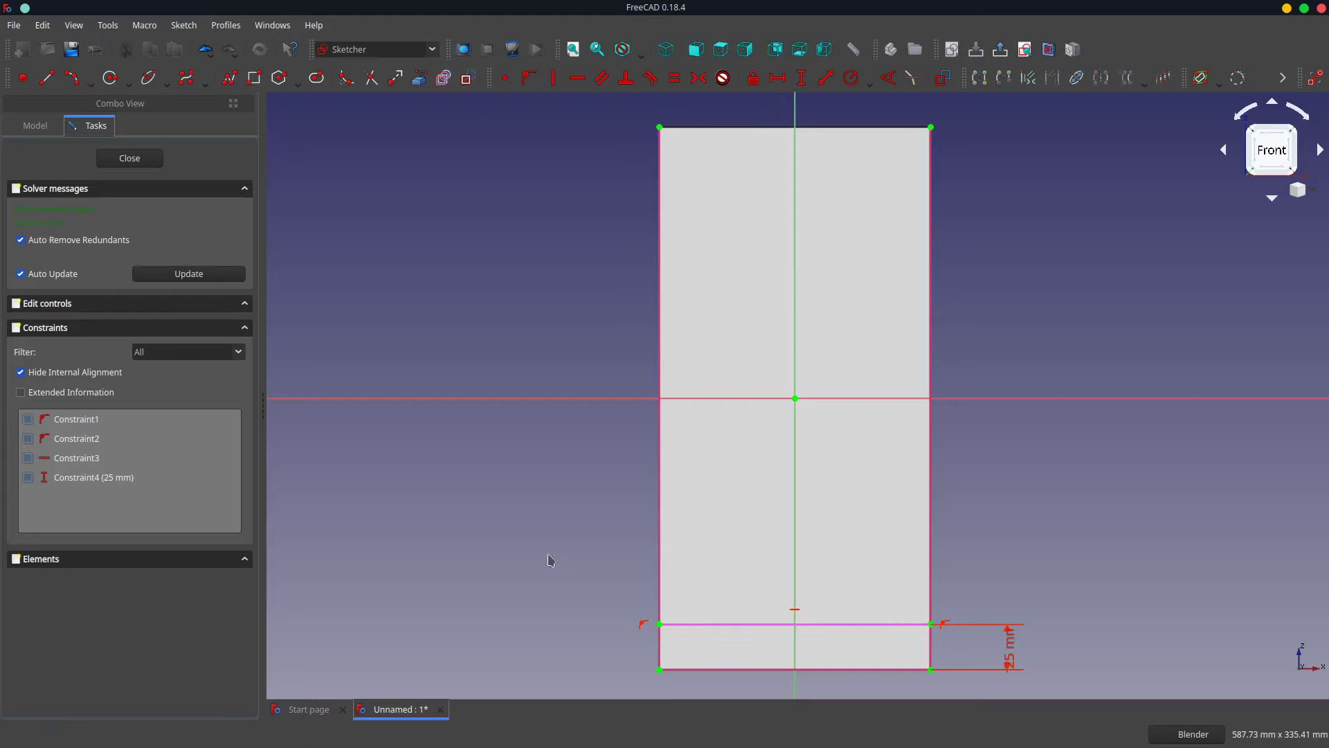
pyautogui.click(89, 89)
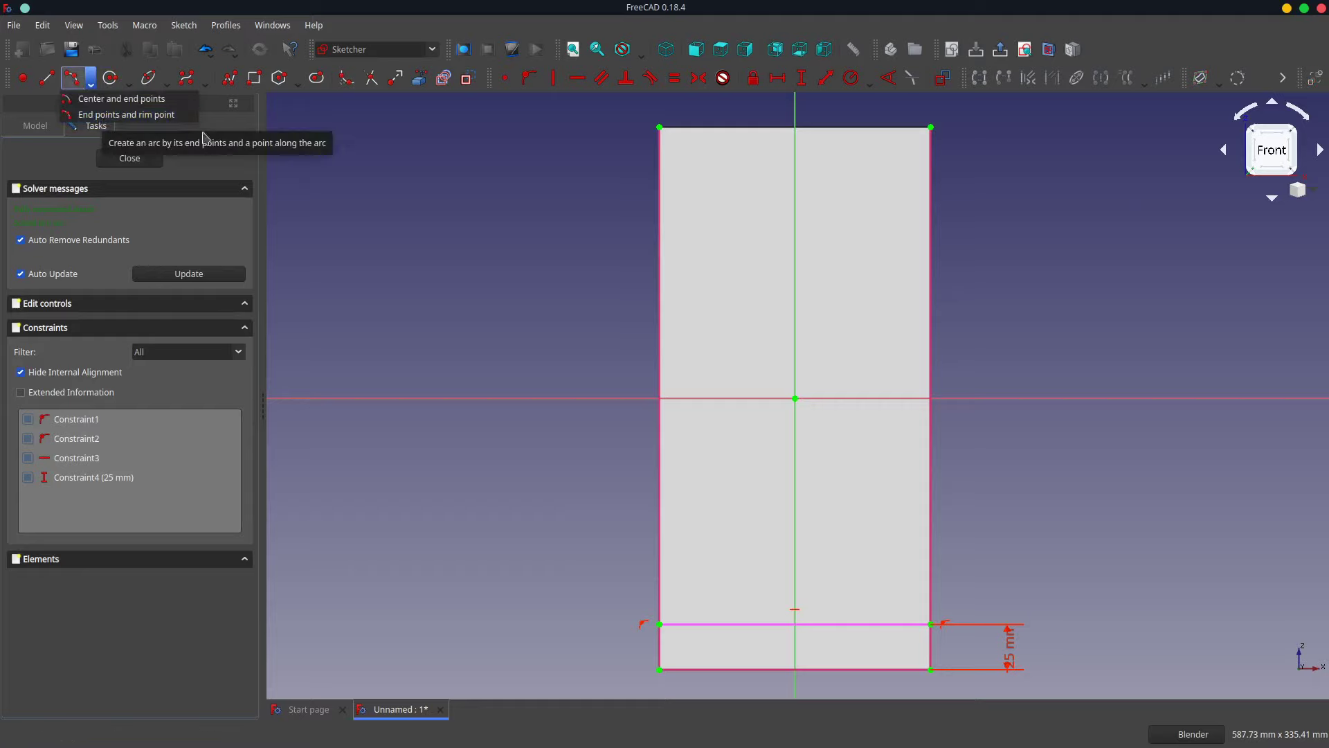
pyautogui.click(125, 114)
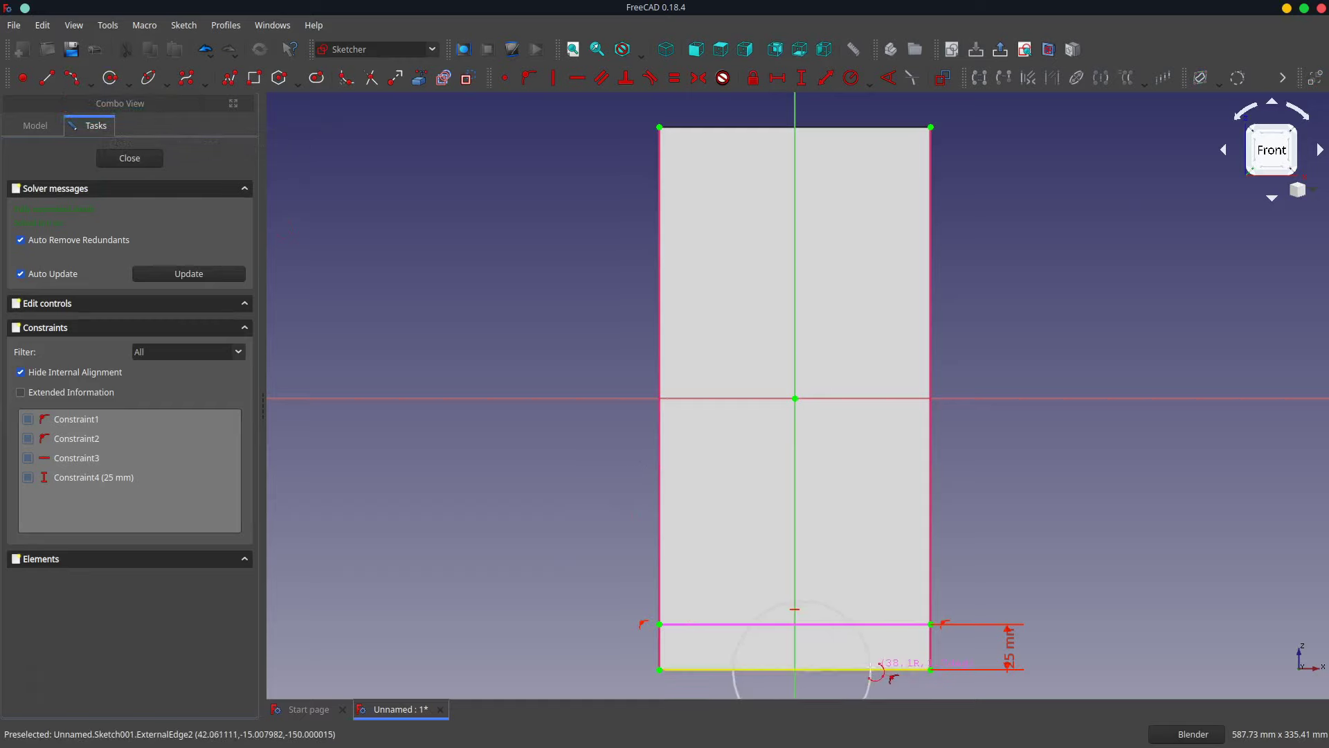
pyautogui.click(871, 670)
pyautogui.click(831, 624)
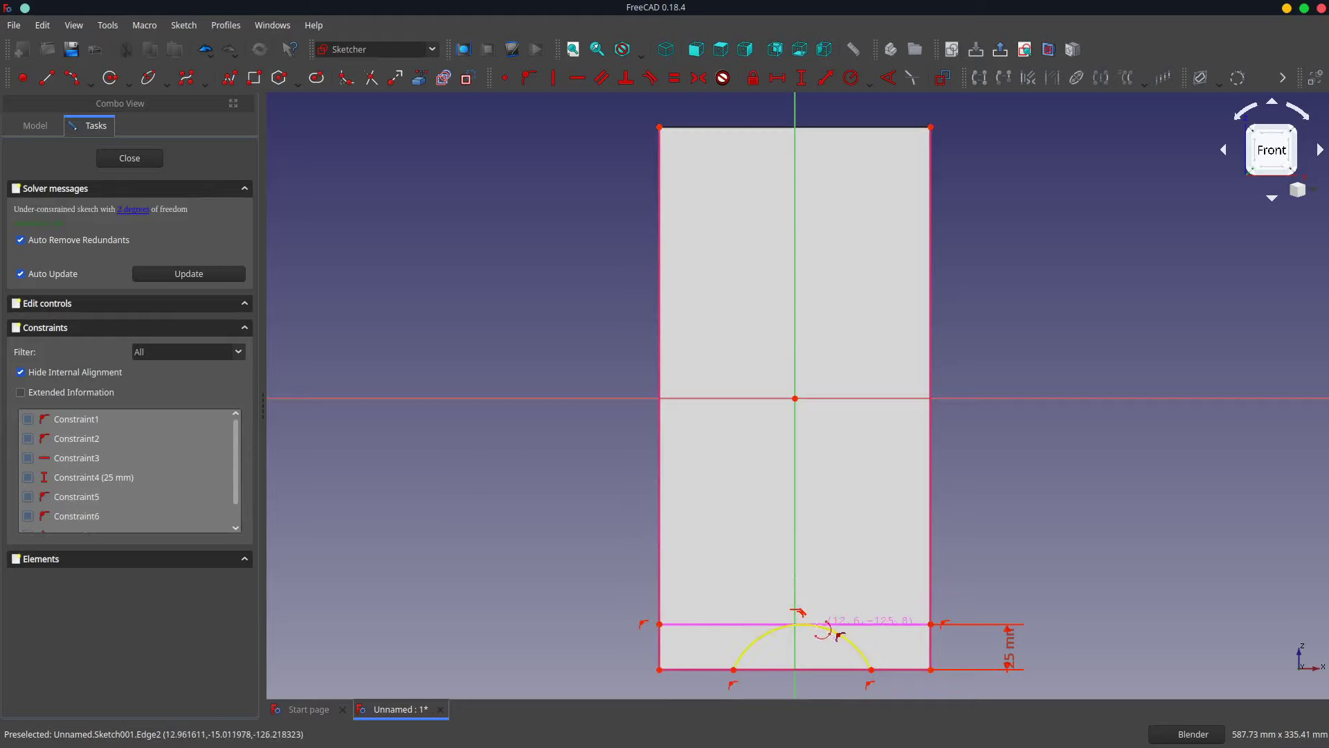
pyautogui.rightClick(529, 338)
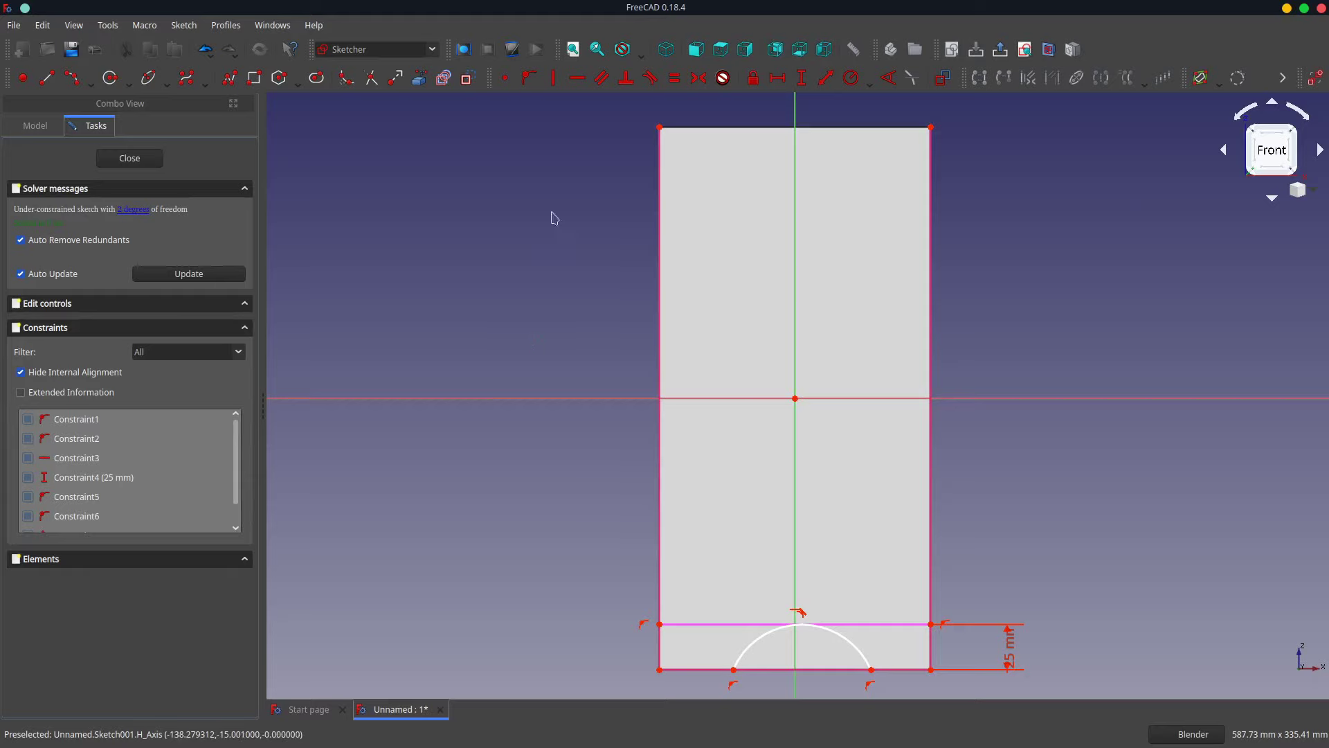
# - Make the arc endpoints symmetric and set them 20 mm in from the left corner
pyautogui.click(734, 670)
pyautogui.click(871, 670)
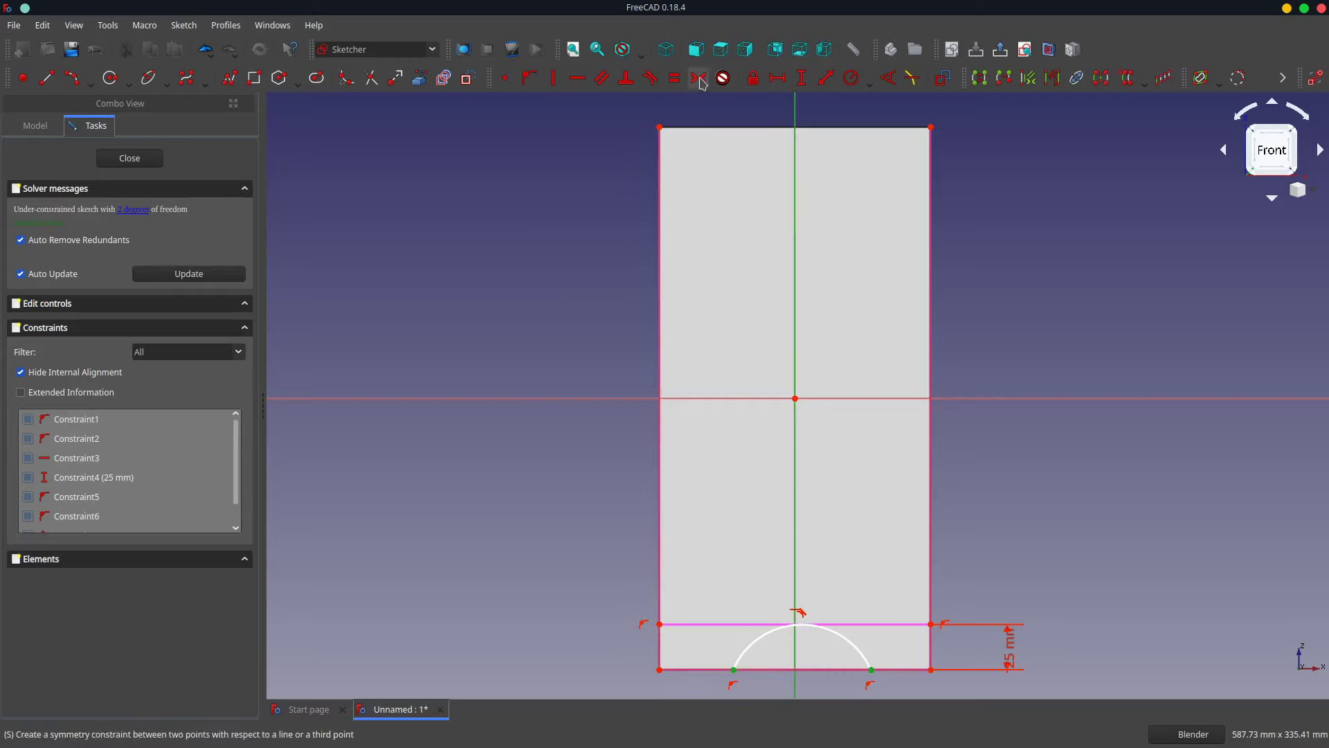
pyautogui.click(1053, 78)
pyautogui.click(660, 669)
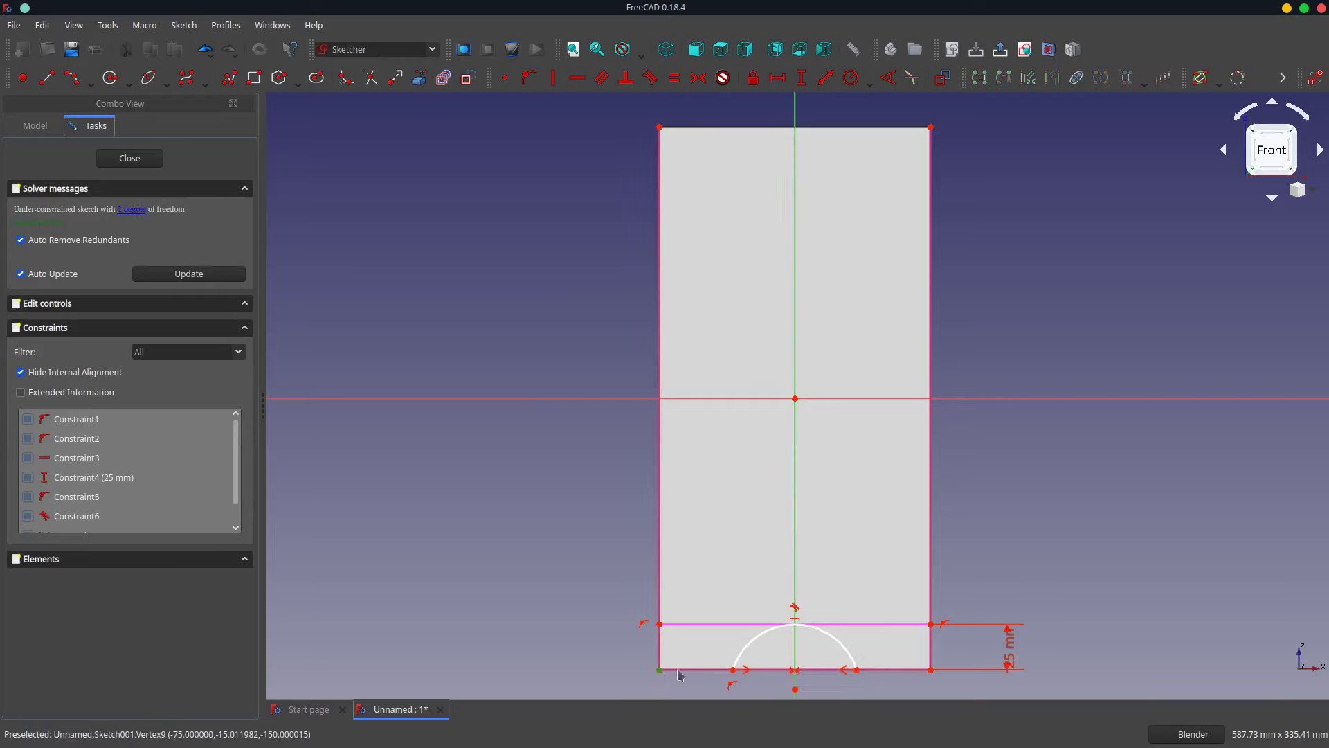
pyautogui.click(734, 670)
pyautogui.click(777, 77)
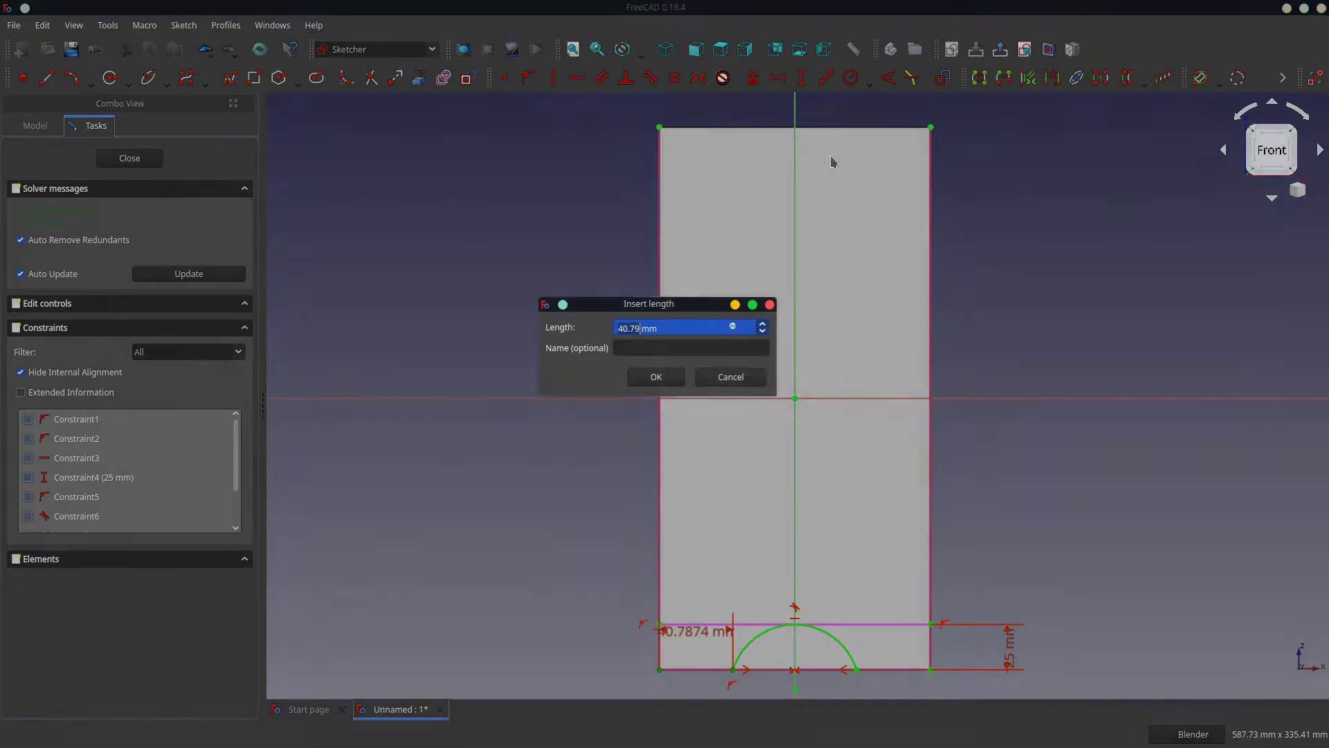
pyautogui.write('20')
pyautogui.press('Return')
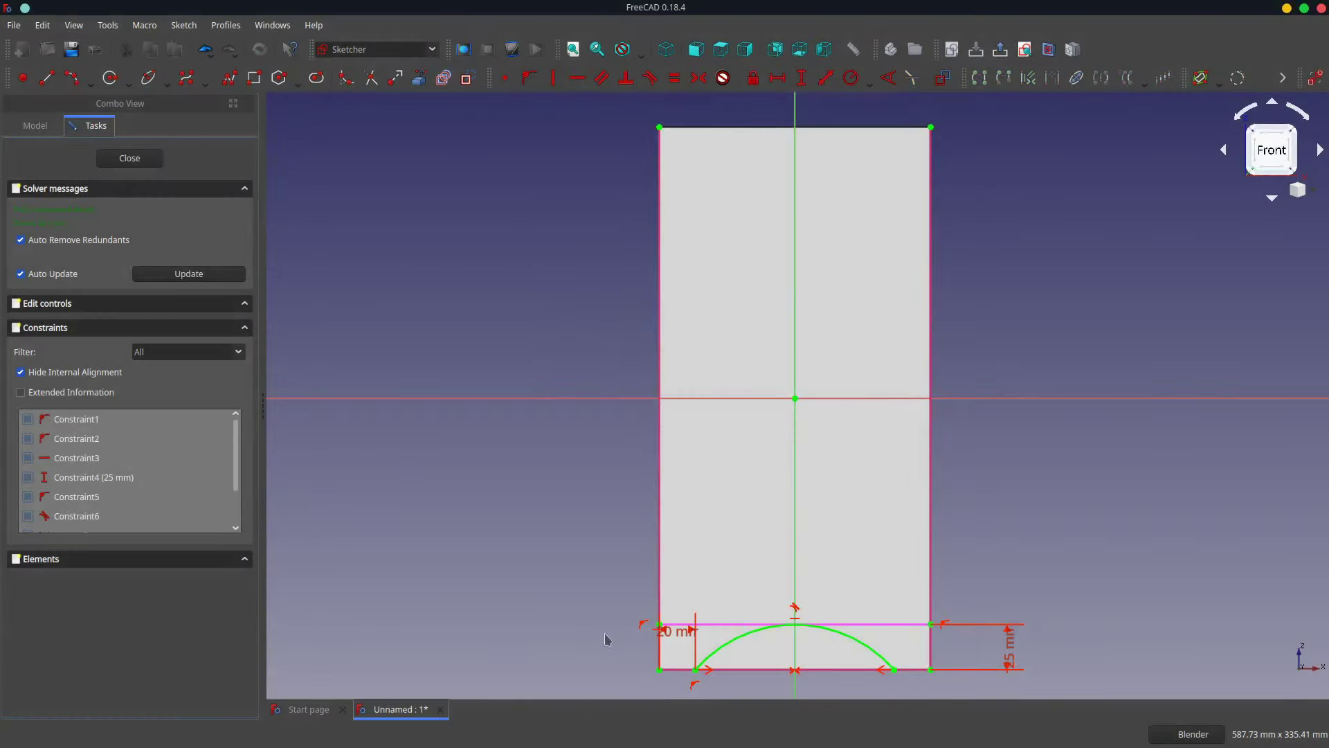
pyautogui.moveTo(675, 631); pyautogui.dragTo(540, 688)
# - Close the arc profile with a line between its endpoints and finish the sketch
pyautogui.click(48, 78)
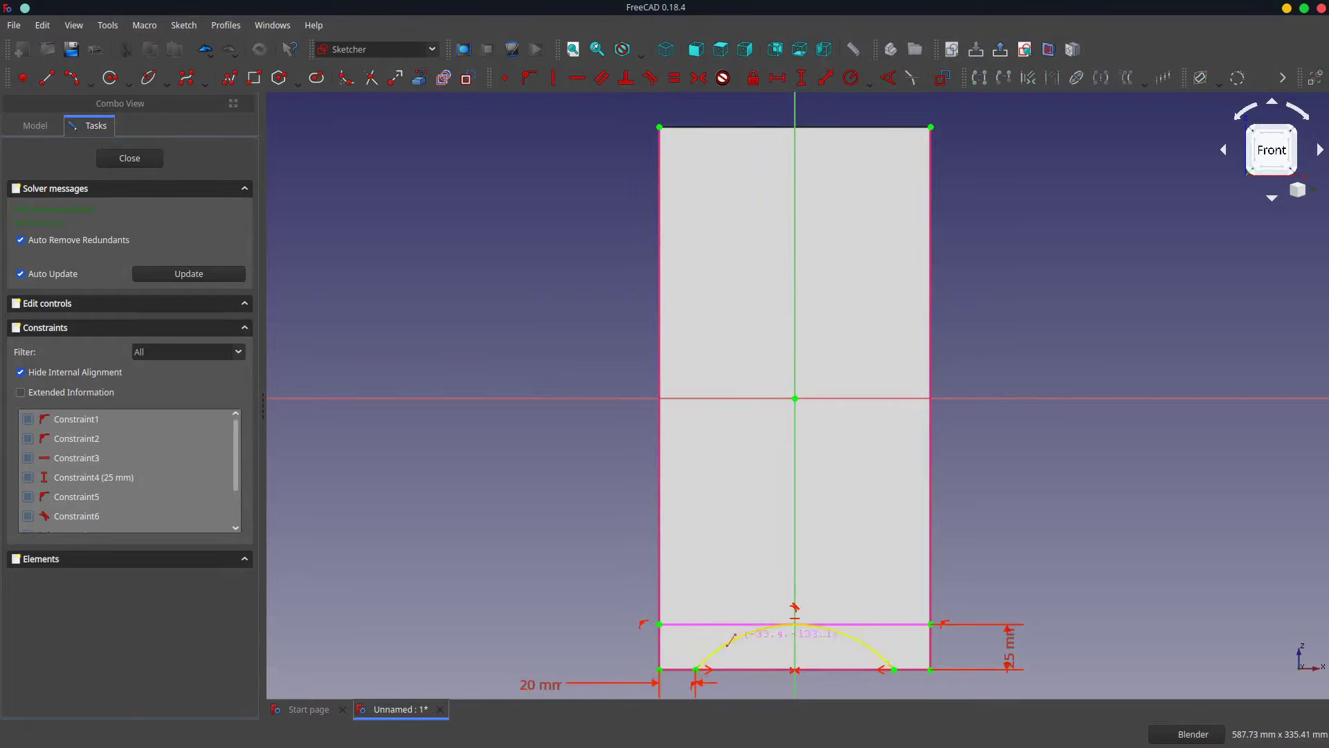
pyautogui.click(696, 670)
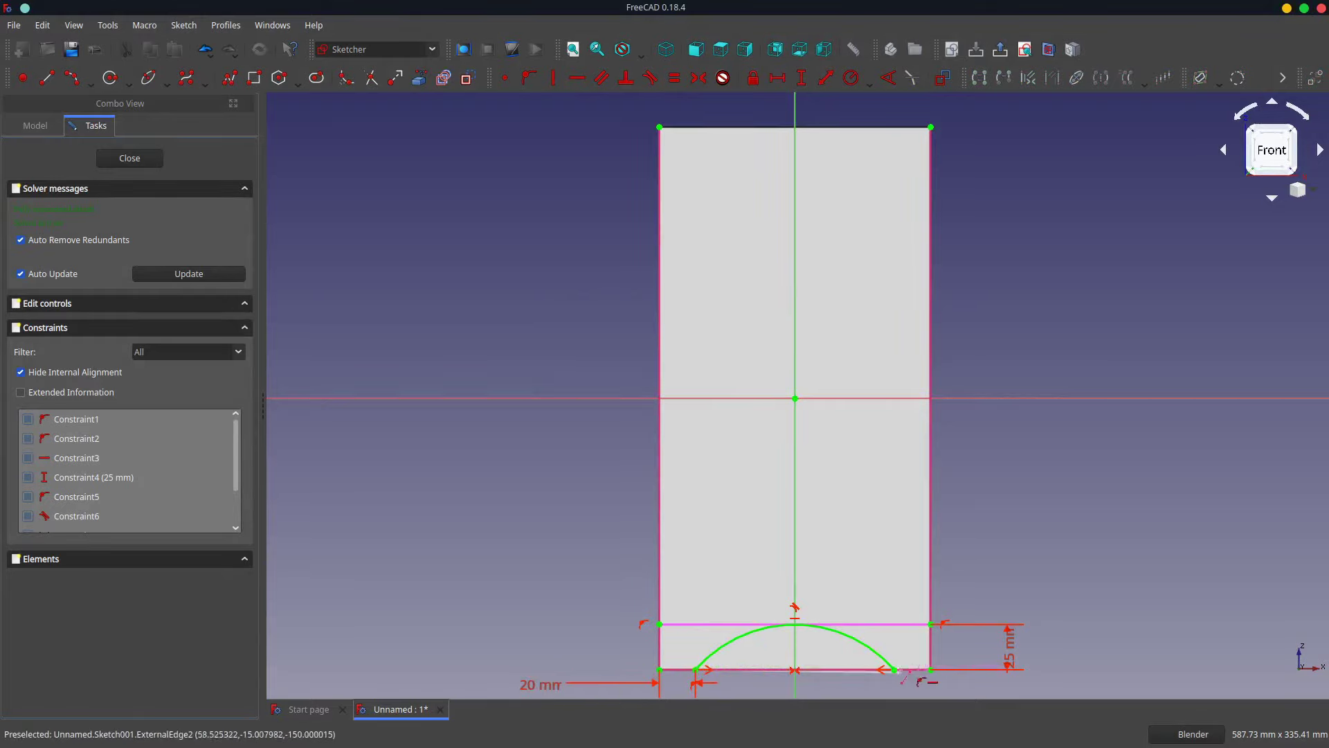
pyautogui.click(895, 670)
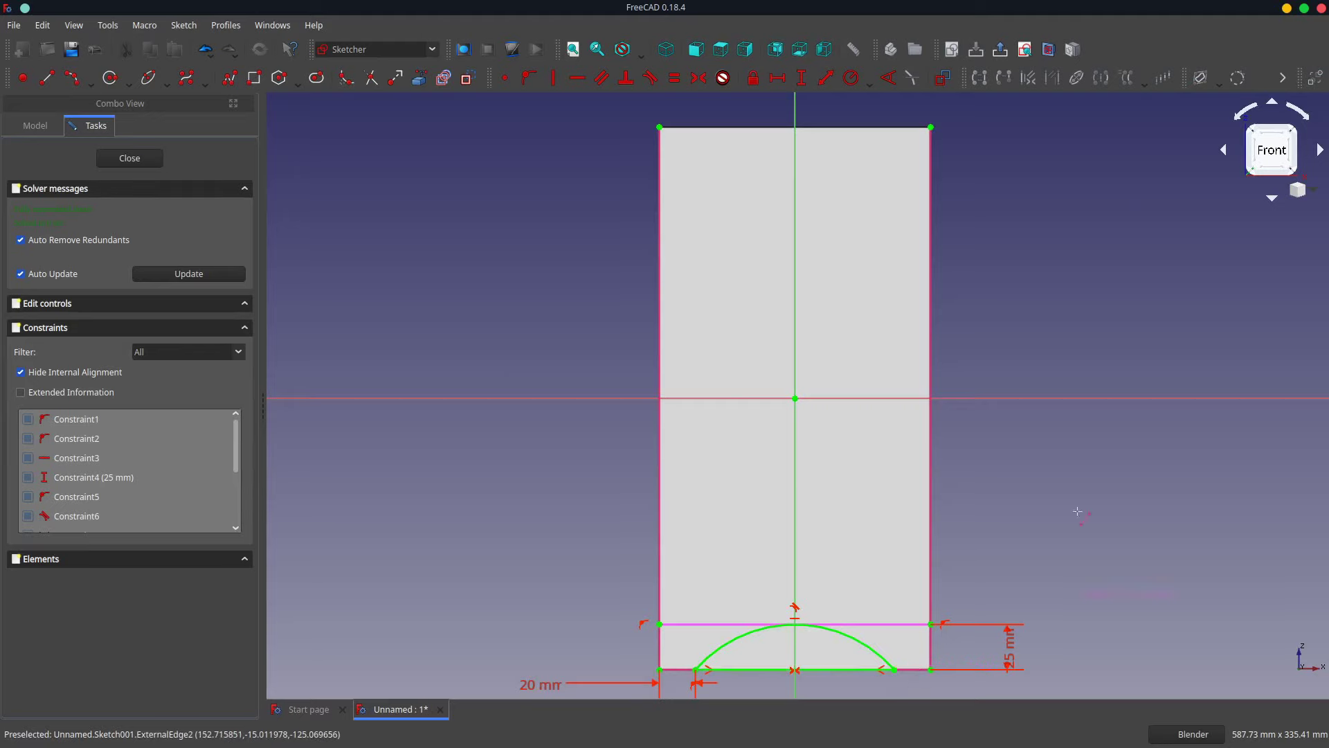
pyautogui.click(131, 159)
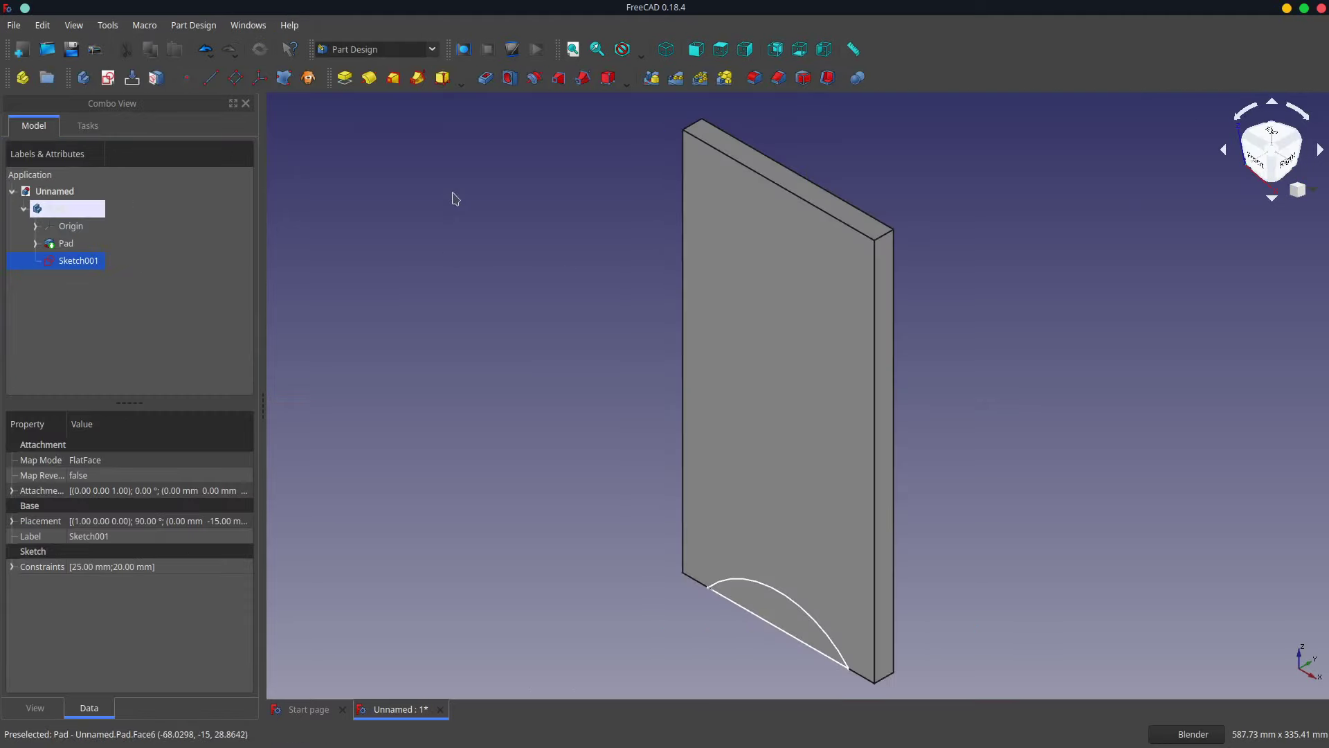
# - Pocket the arc sketch Through all, then view the plank from the front
pyautogui.click(487, 78)
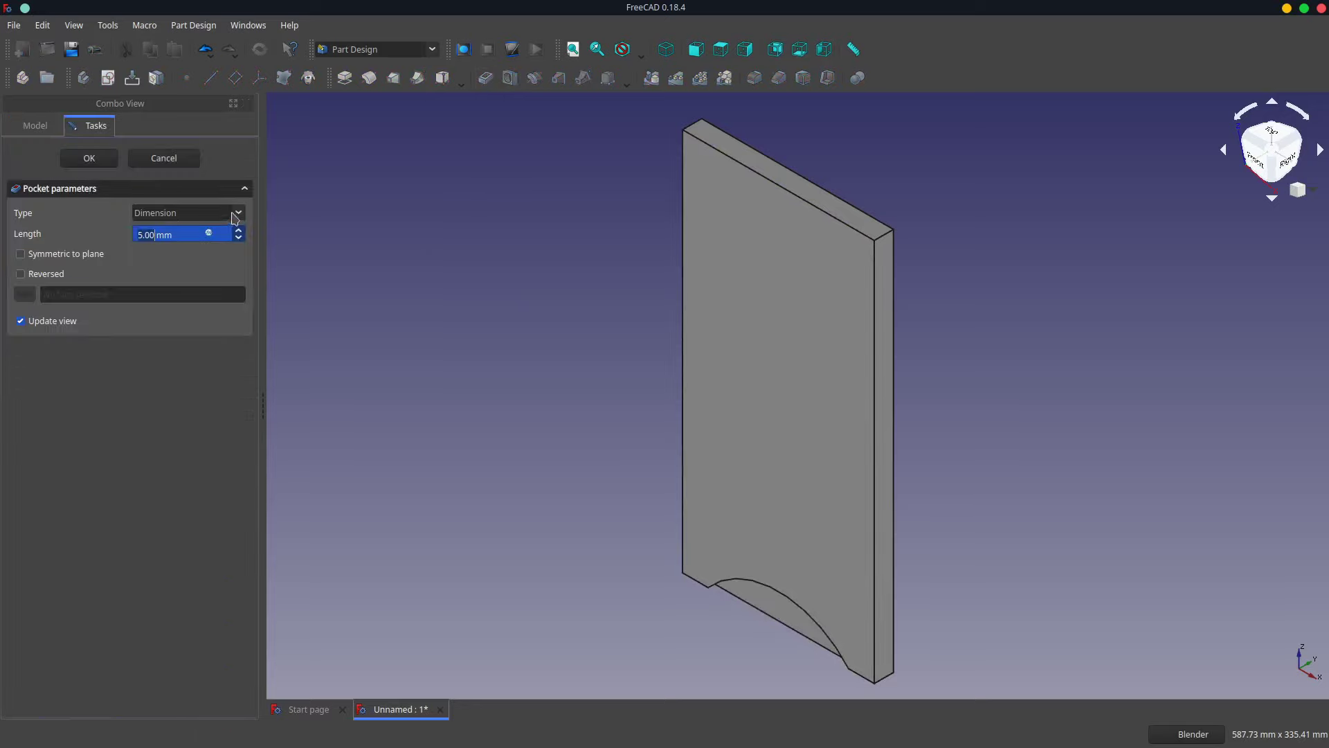
pyautogui.click(235, 215)
pyautogui.click(170, 248)
pyautogui.click(89, 158)
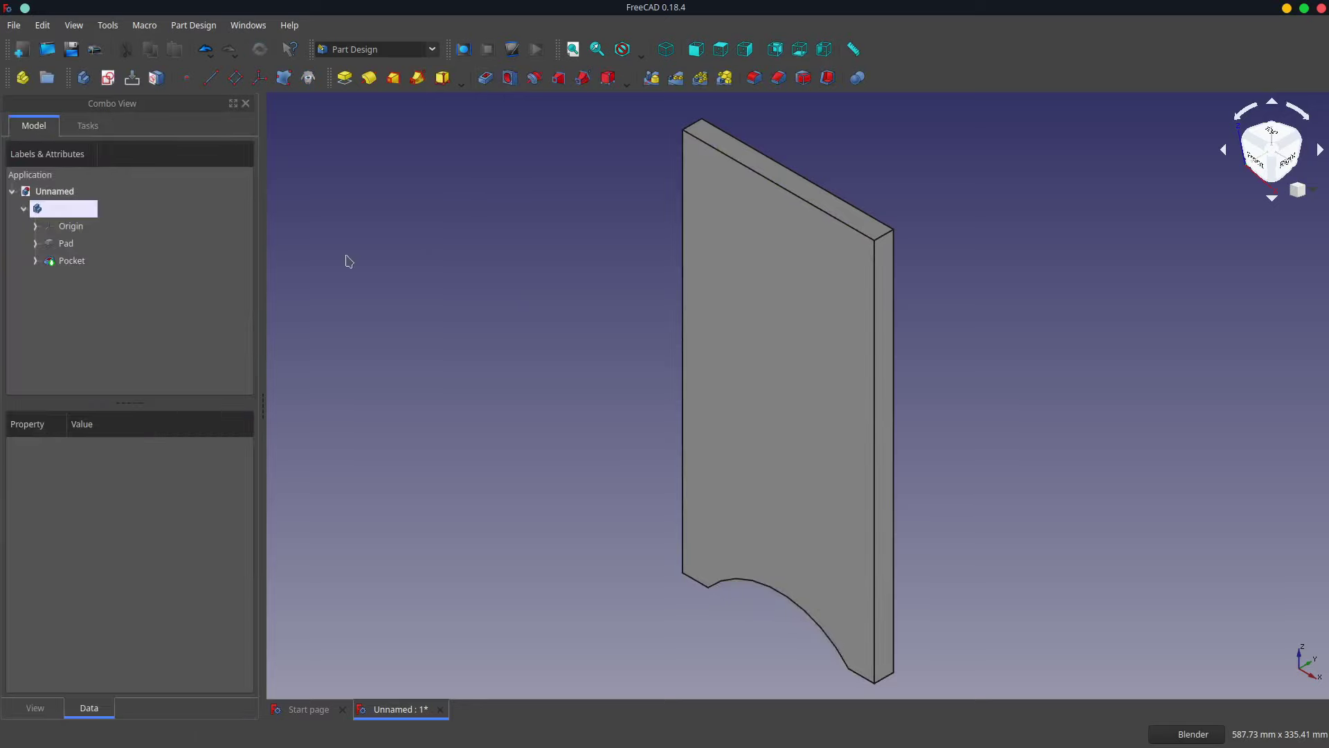
pyautogui.click(696, 49)
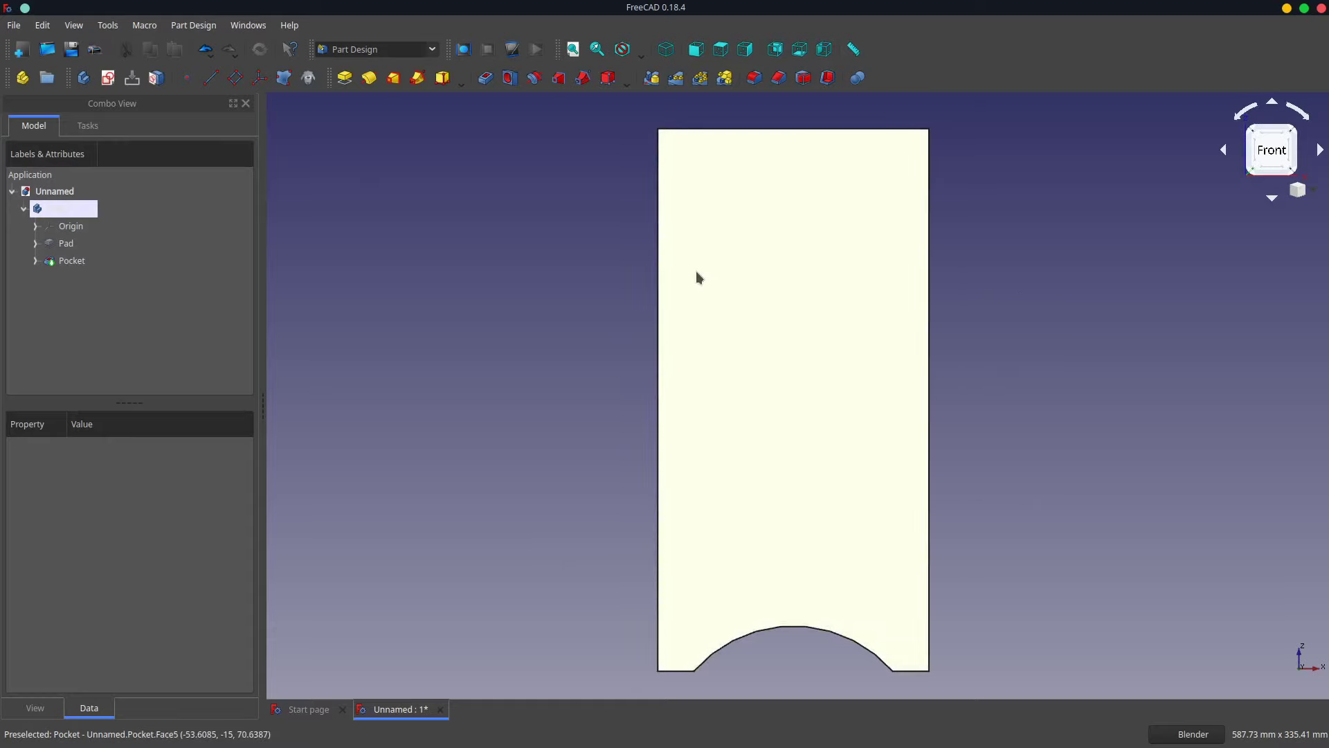
# - Open the Pad's base sketch and delete its height dimension
pyautogui.click(35, 243)
pyautogui.click(87, 262)
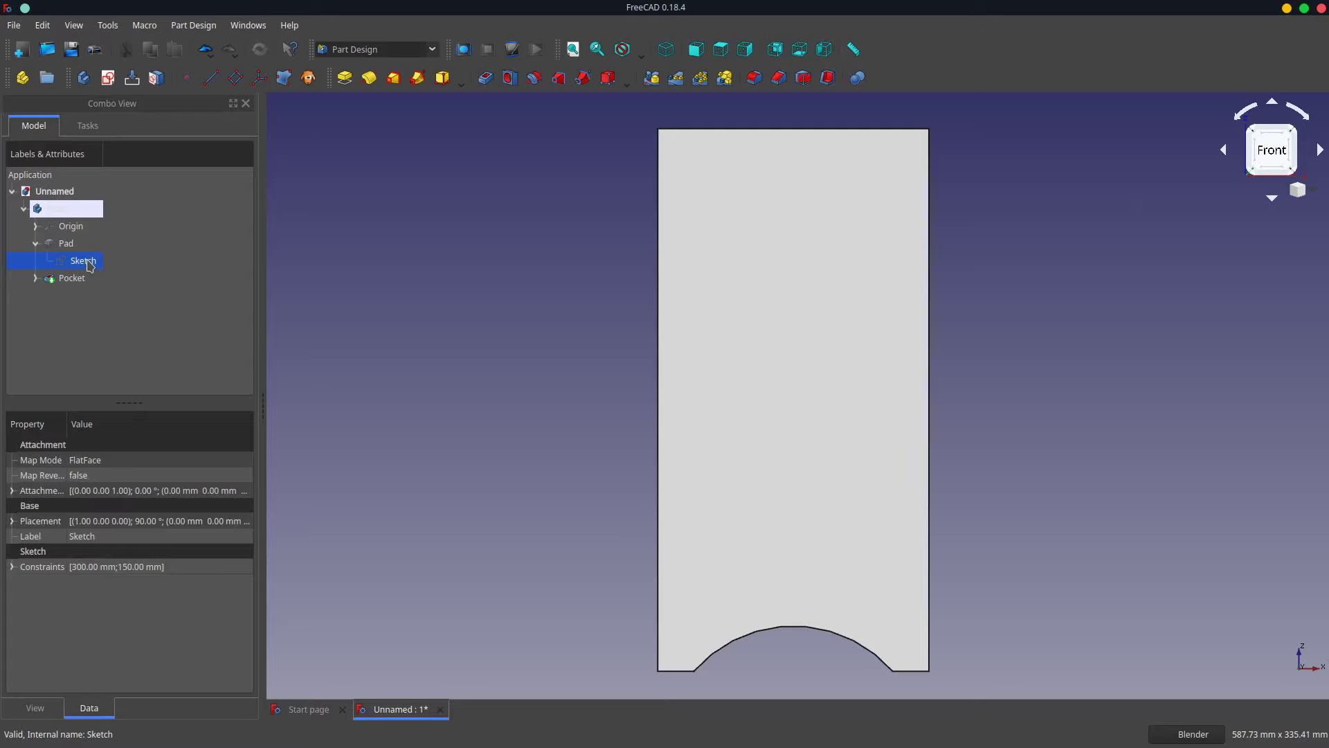
pyautogui.doubleClick(83, 261)
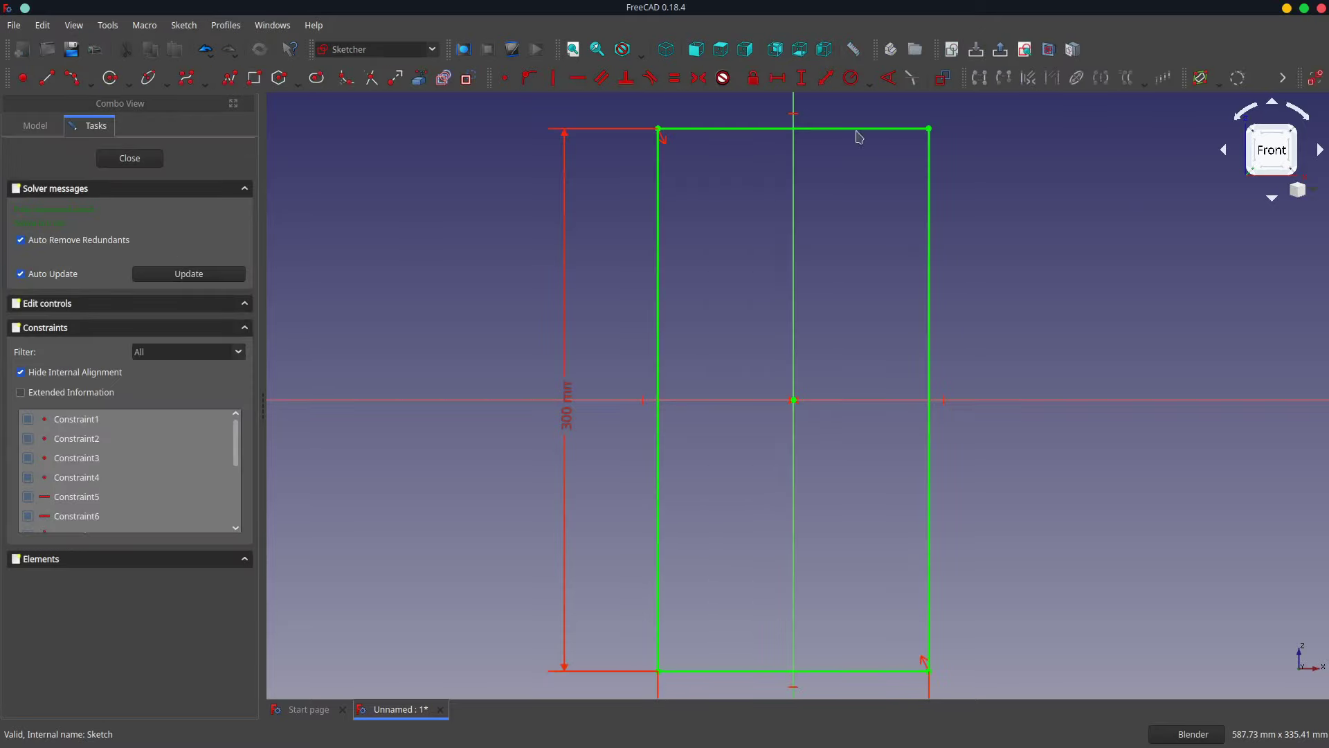
pyautogui.click(564, 415)
pyautogui.press('Delete')
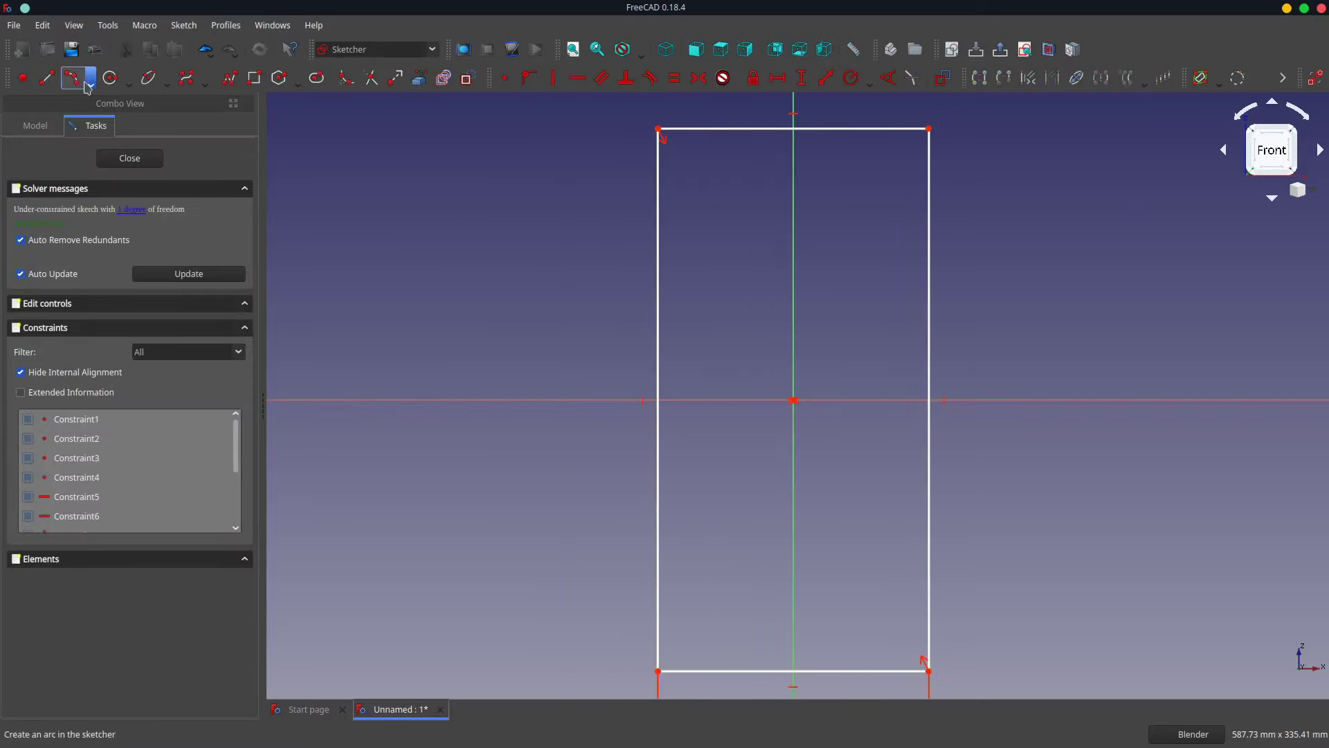
# - Draw two angled lines across the rectangle's top-left and top-right corners
pyautogui.click(81, 84)
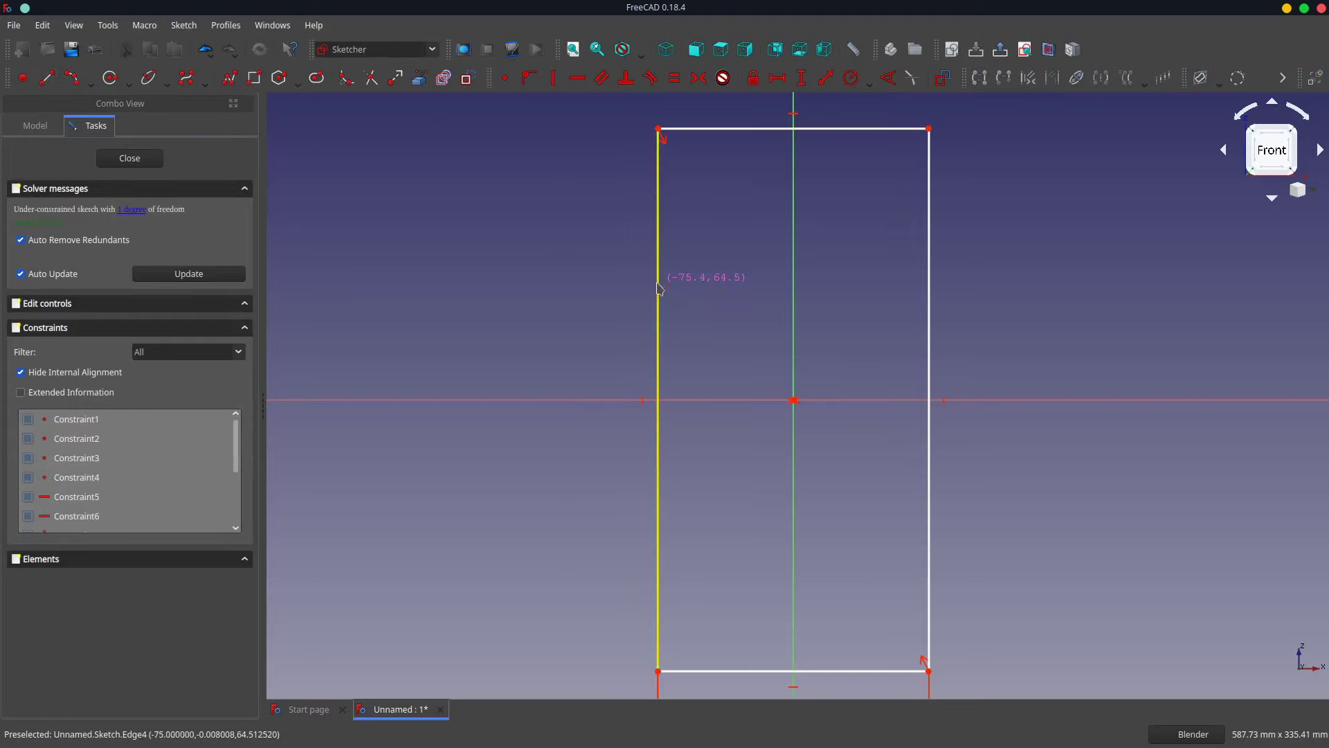
pyautogui.click(659, 282)
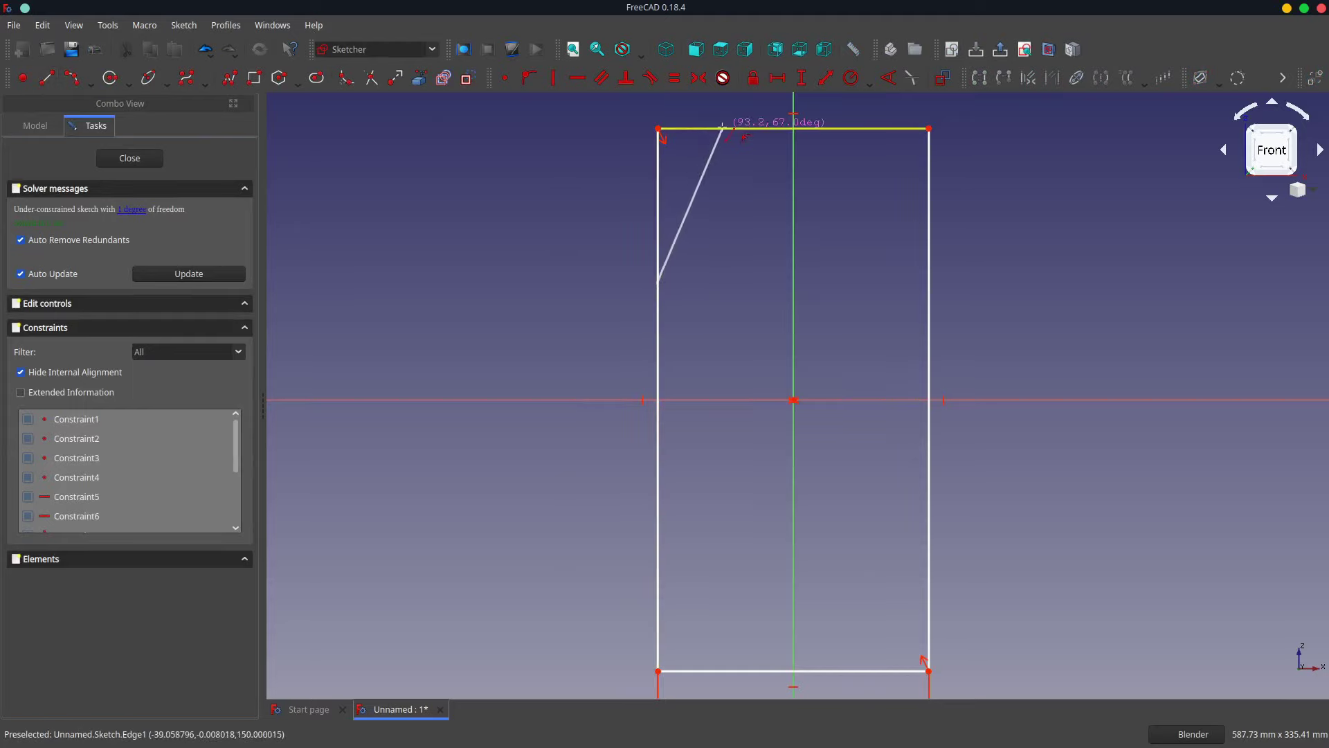
pyautogui.click(723, 128)
pyautogui.click(853, 130)
pyautogui.click(929, 305)
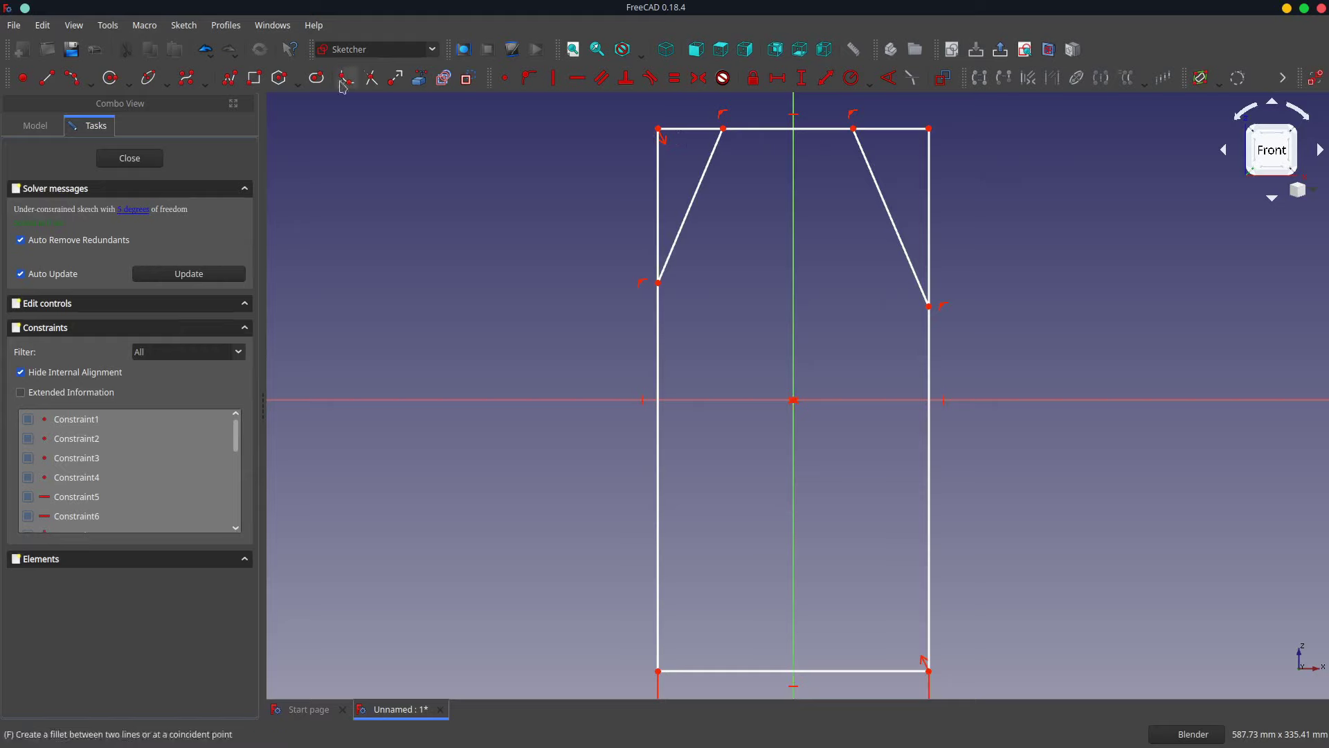
# - Trim away the four corner pieces and make the bottom corners symmetric
pyautogui.click(371, 78)
pyautogui.click(658, 196)
pyautogui.click(684, 129)
pyautogui.click(889, 130)
pyautogui.click(930, 183)
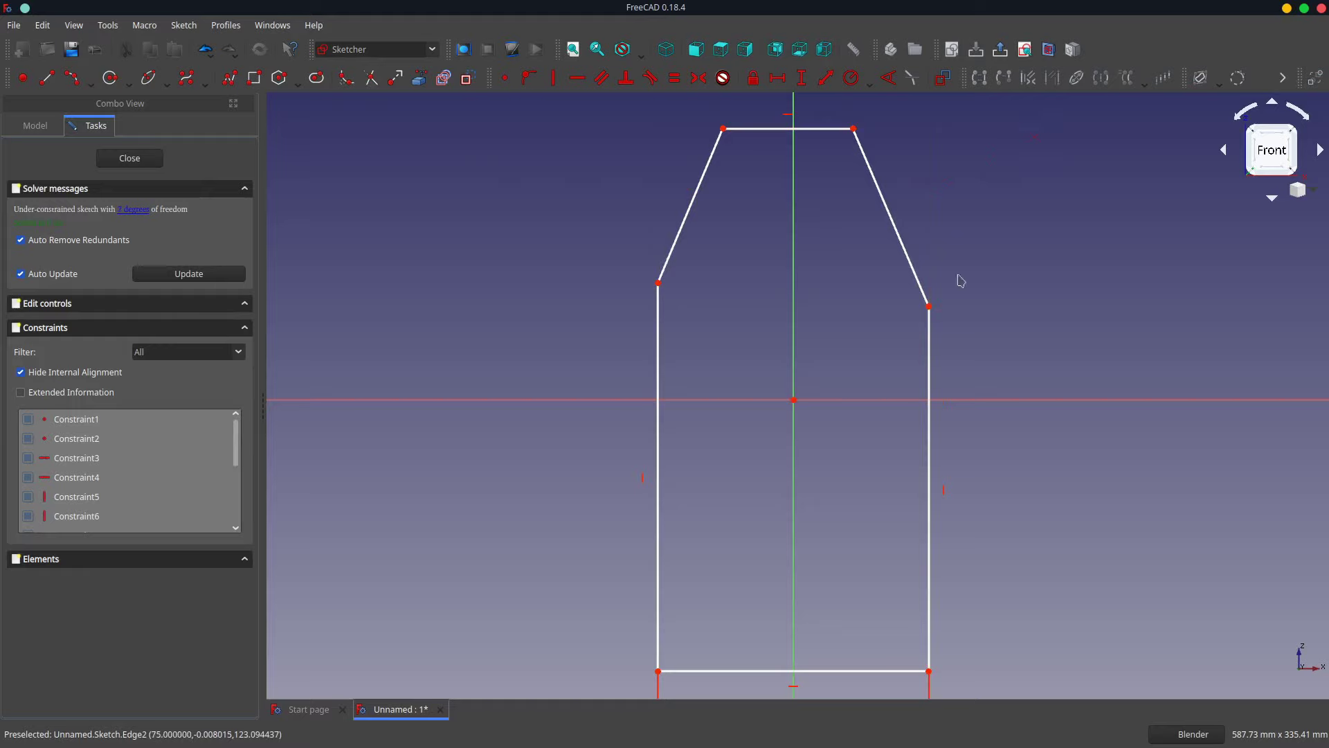
pyautogui.click(658, 671)
pyautogui.click(928, 671)
pyautogui.click(699, 78)
pyautogui.click(724, 130)
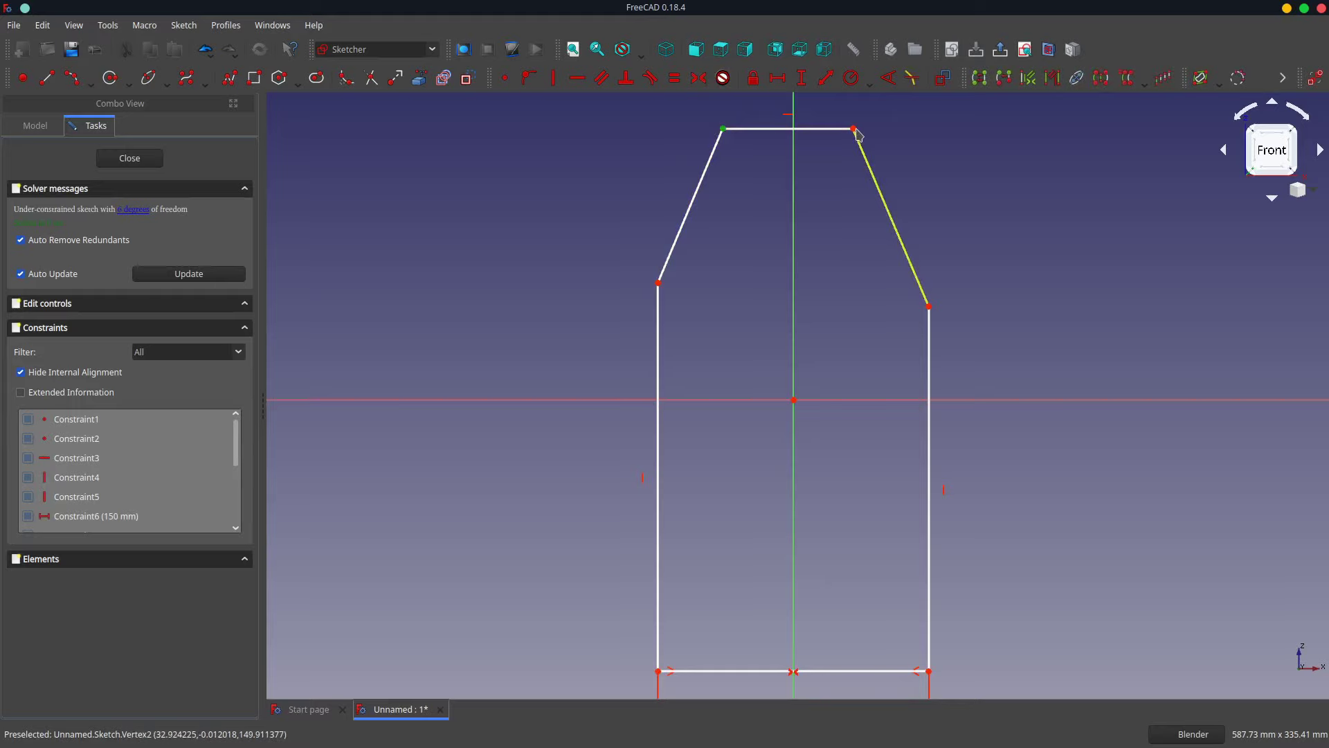
# - Make the top vertices symmetric about the vertical axis and the slanted edges equal
pyautogui.click(854, 129)
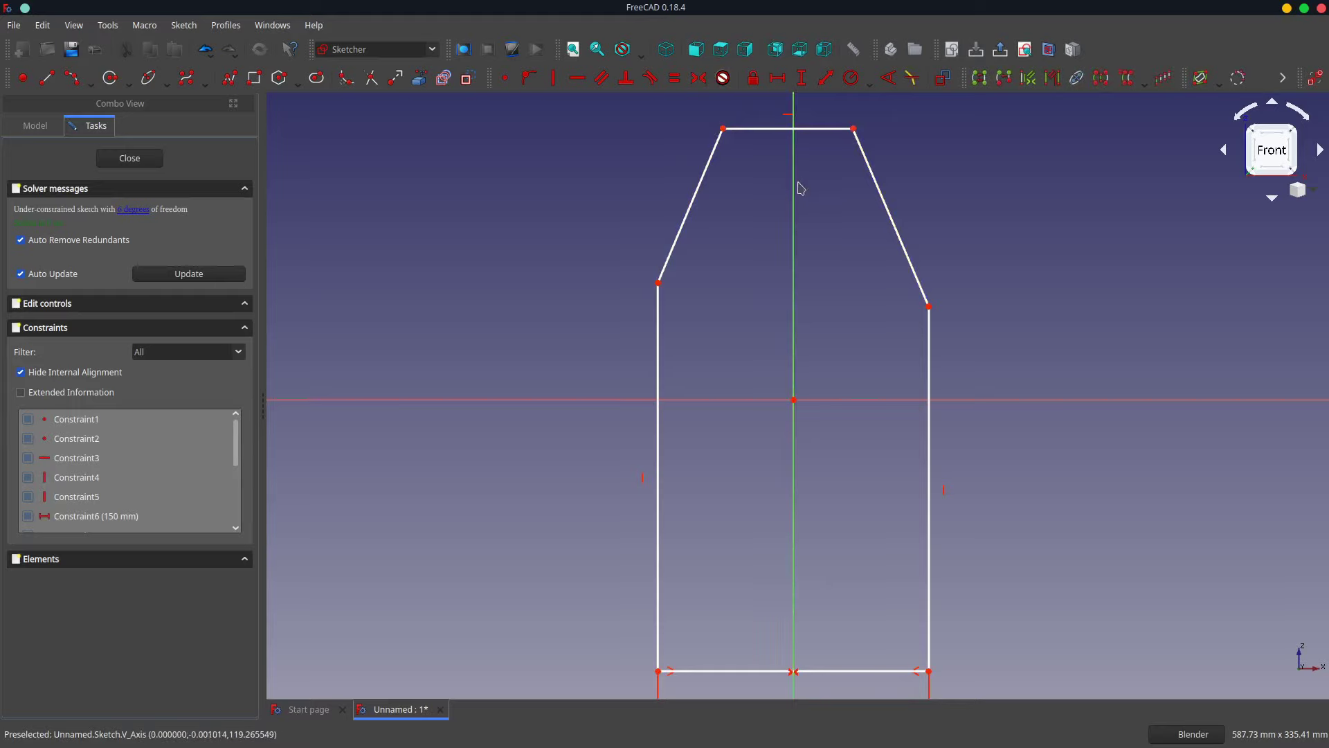
pyautogui.click(790, 184)
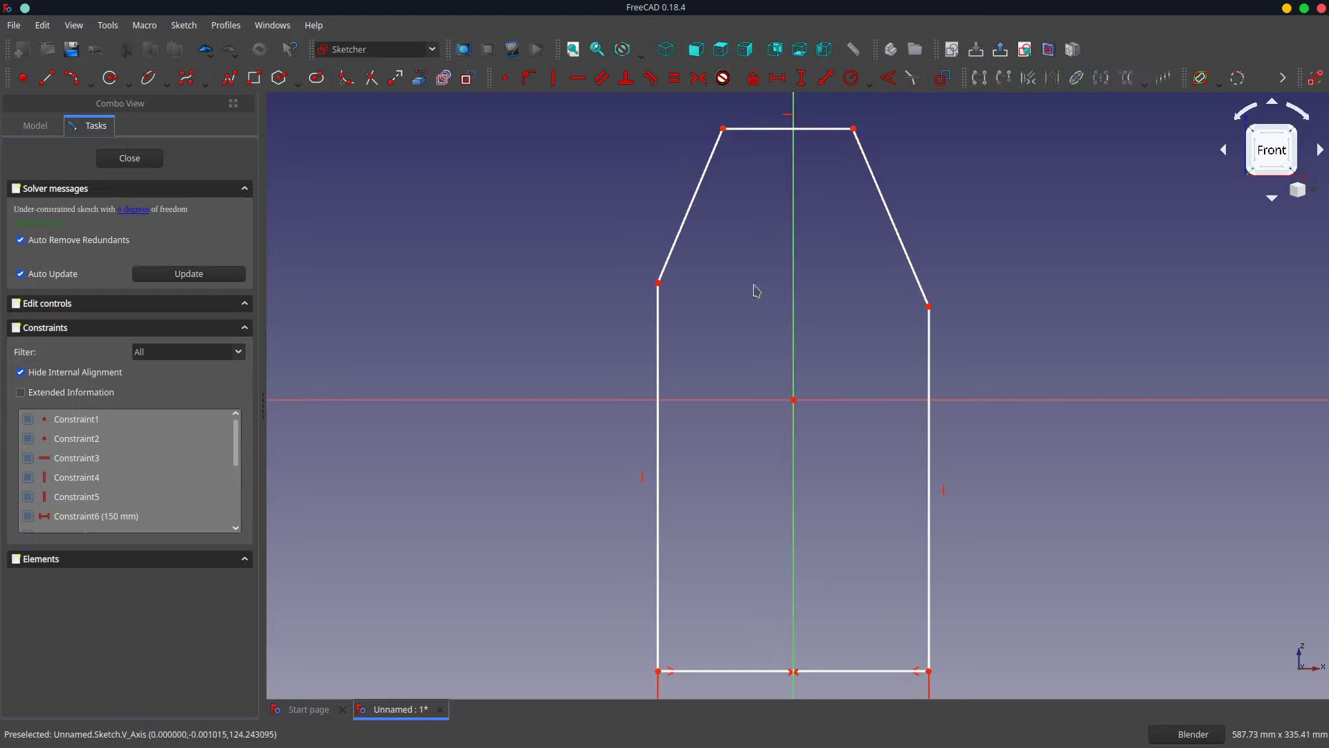
pyautogui.click(723, 129)
pyautogui.click(856, 131)
pyautogui.click(794, 179)
pyautogui.click(699, 78)
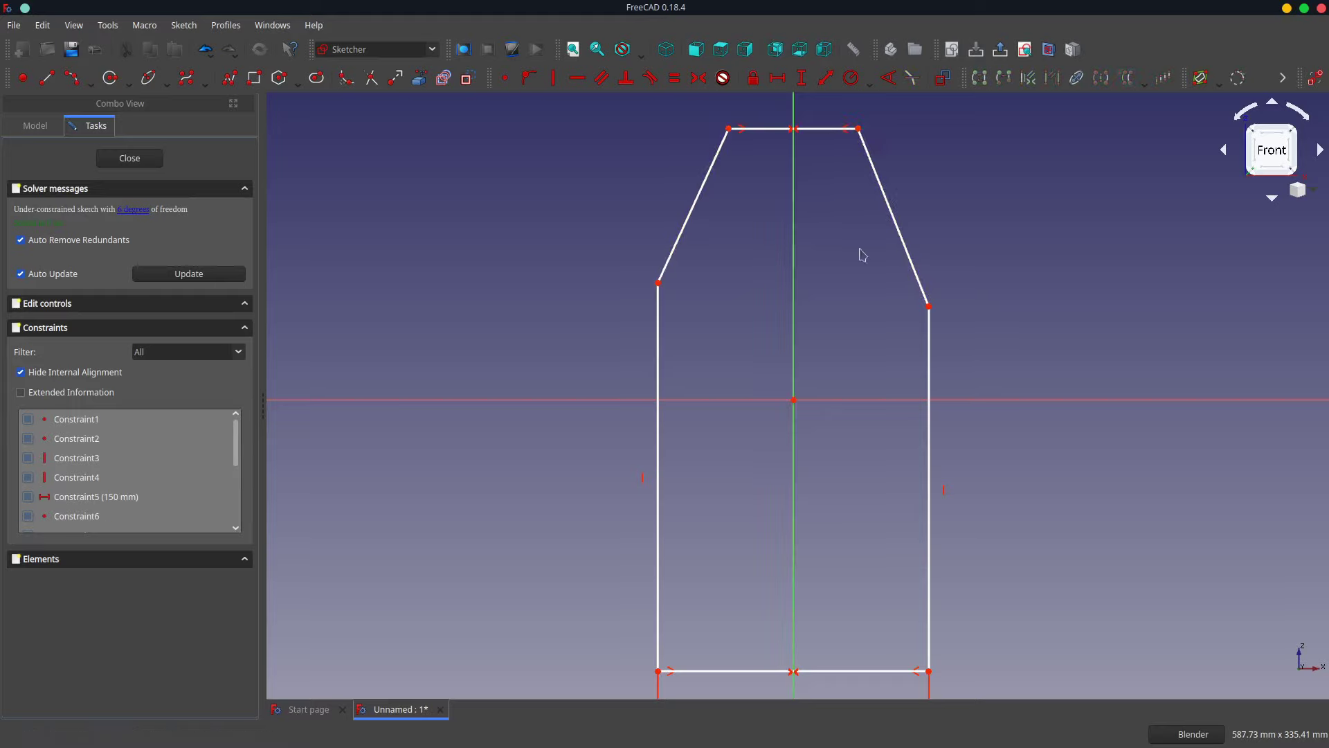
pyautogui.click(681, 239)
pyautogui.click(890, 202)
pyautogui.click(675, 77)
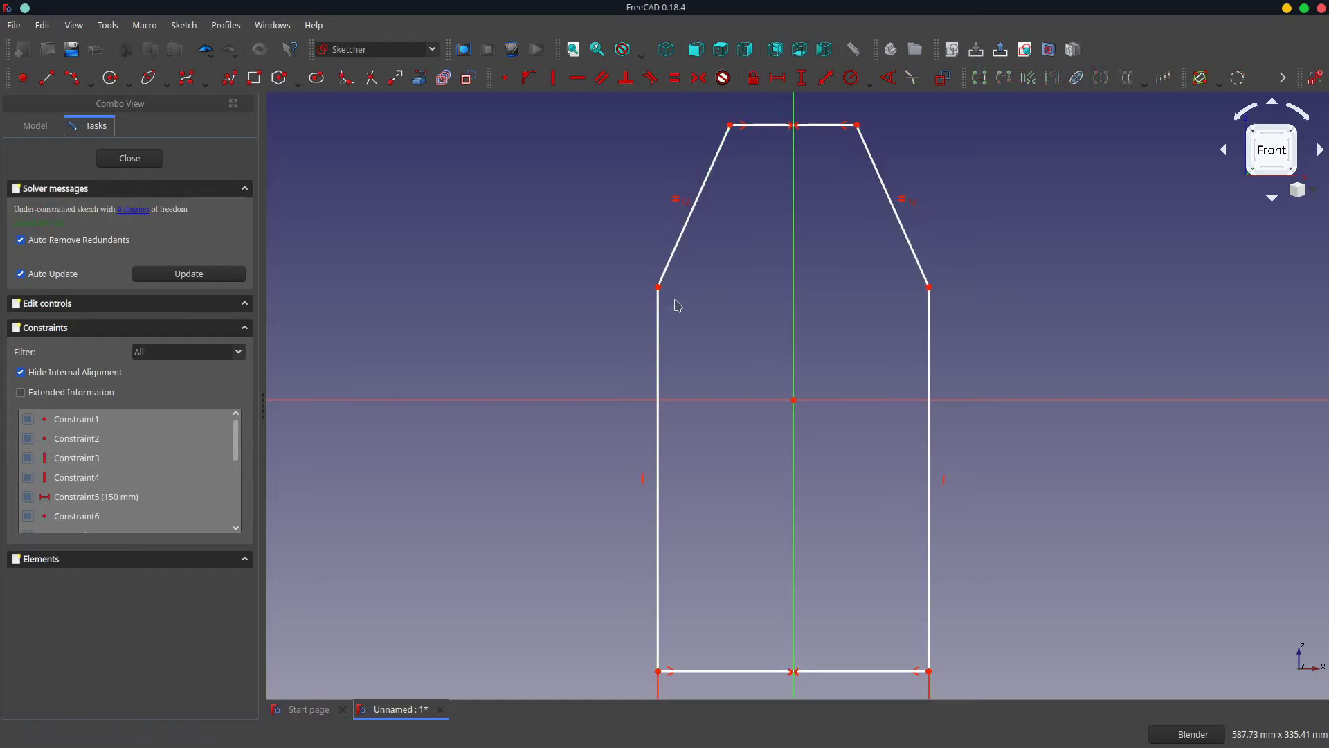
# - Dimension the top edge 80 mm wide and the slant 100 mm tall
pyautogui.click(772, 126)
pyautogui.click(779, 78)
pyautogui.write('80')
pyautogui.press('Return')
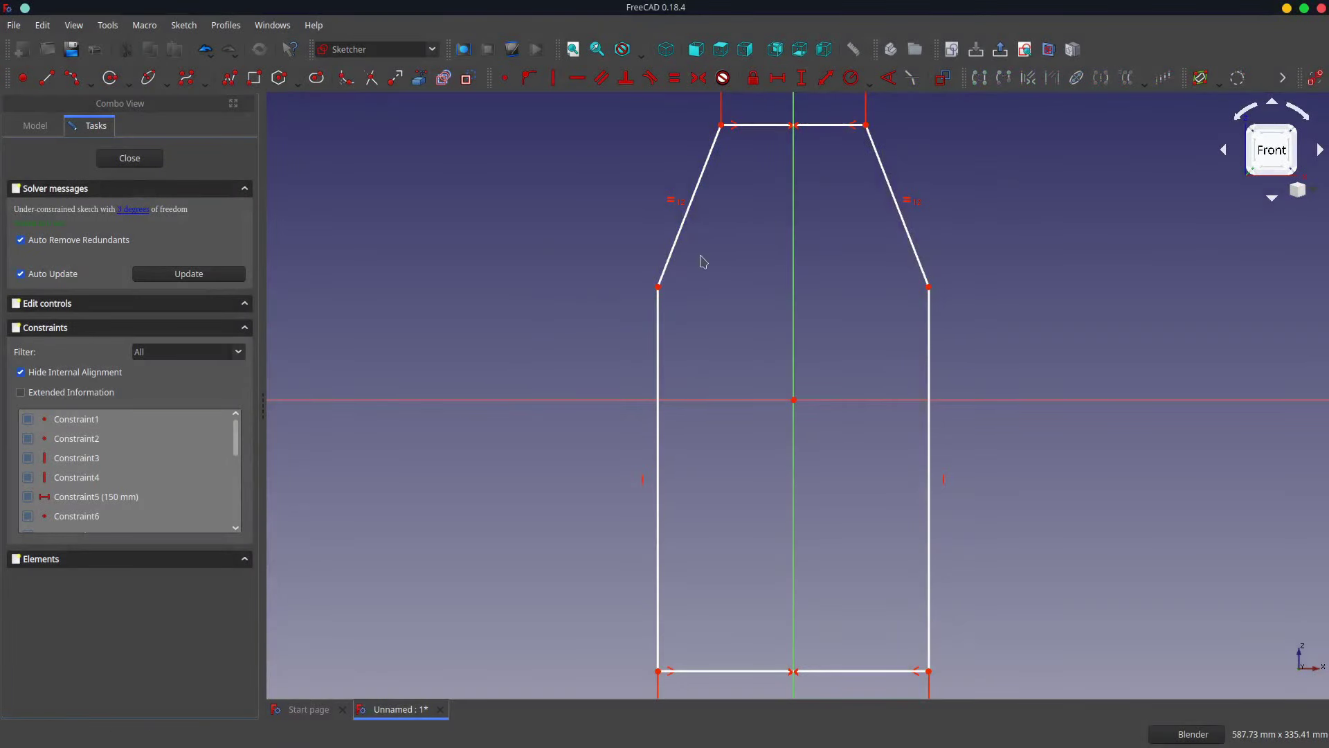
pyautogui.click(721, 125)
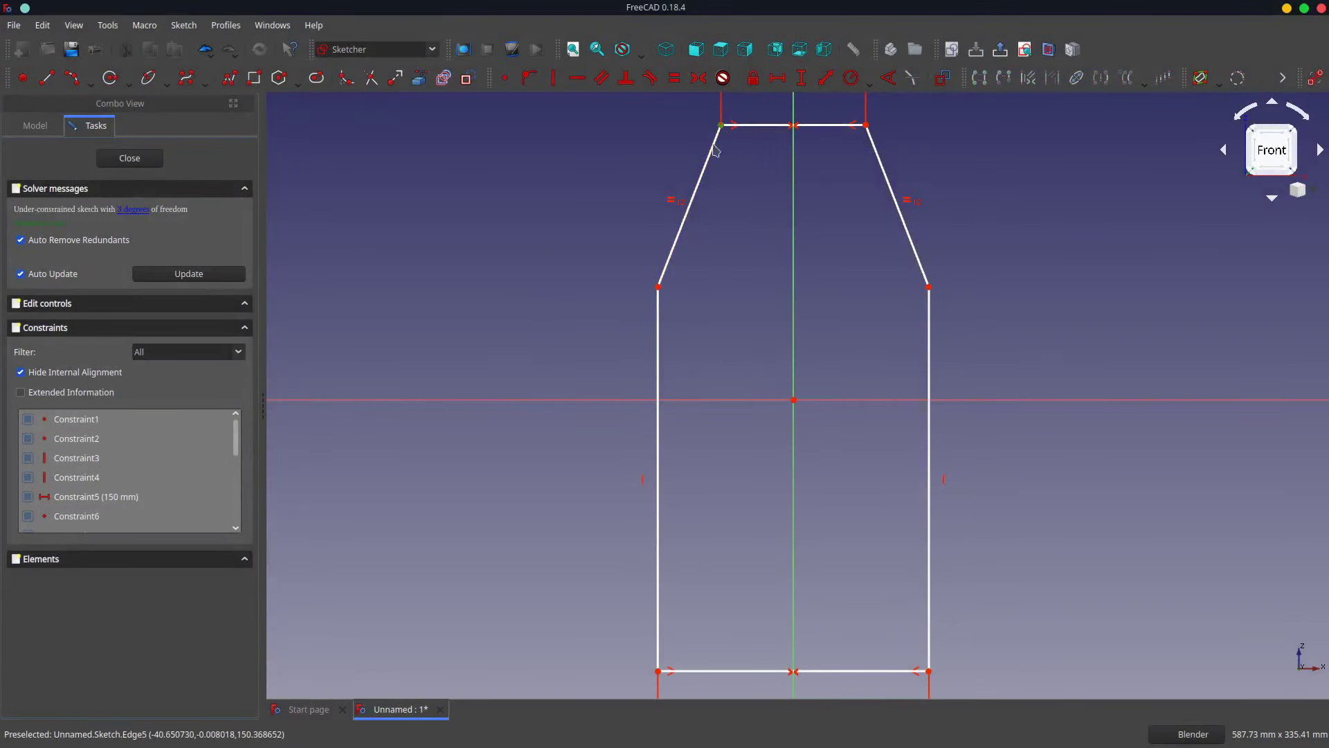
pyautogui.click(659, 286)
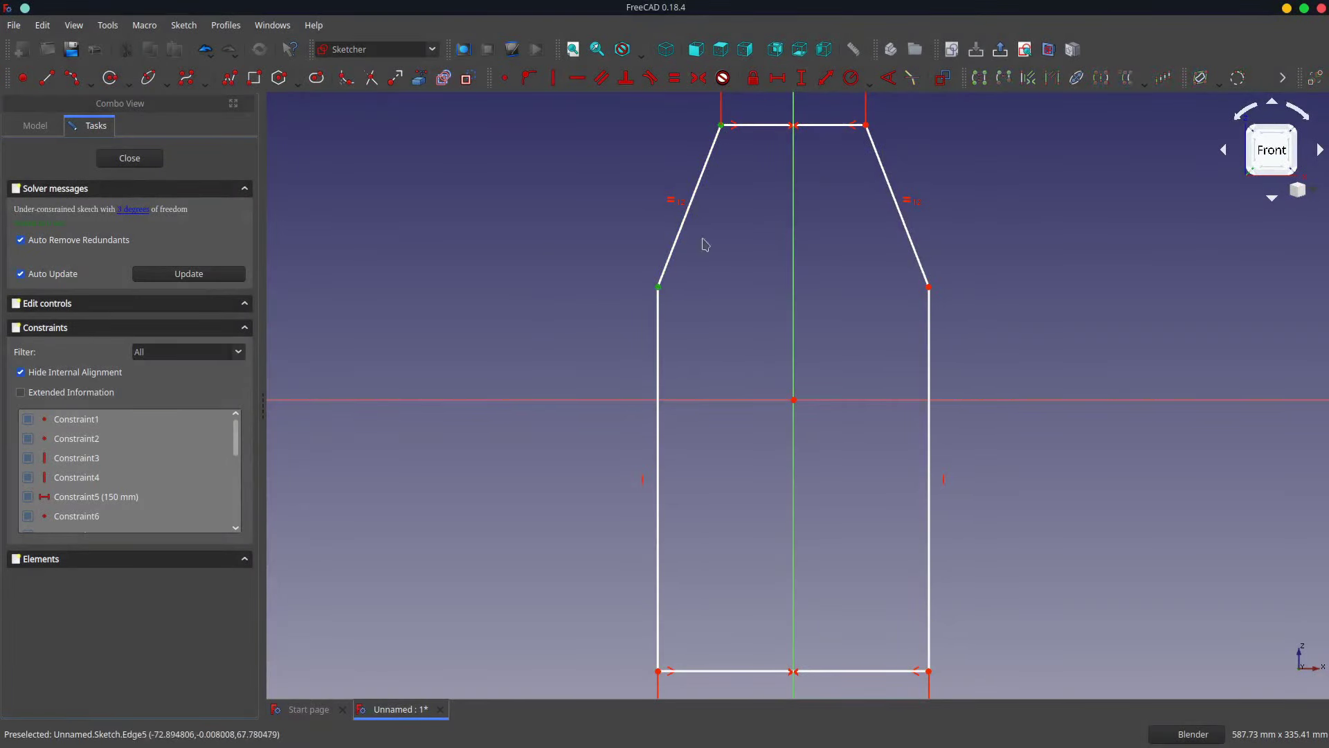
pyautogui.click(801, 78)
pyautogui.write('10')
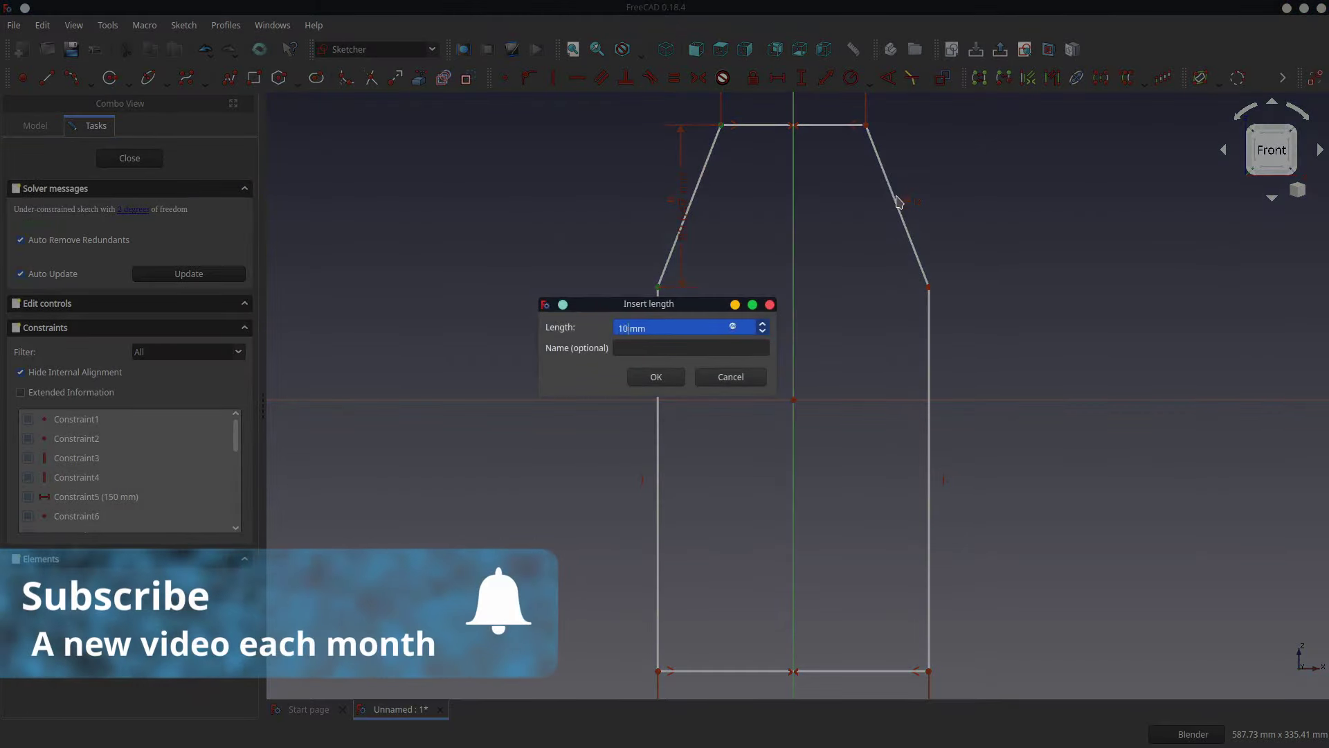
pyautogui.write('0')
pyautogui.press('Return')
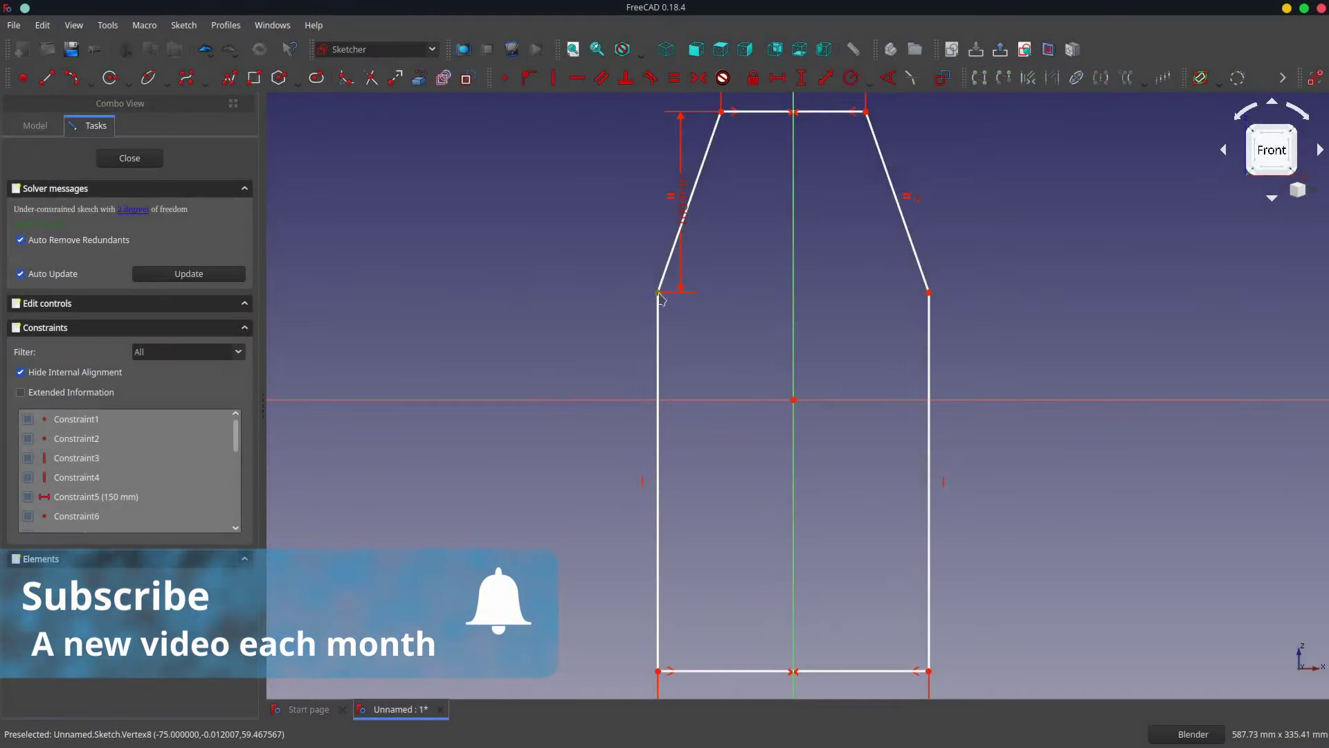
# - Set the shoulder 50 mm from the origin and the overall height to 300 mm
pyautogui.click(793, 400)
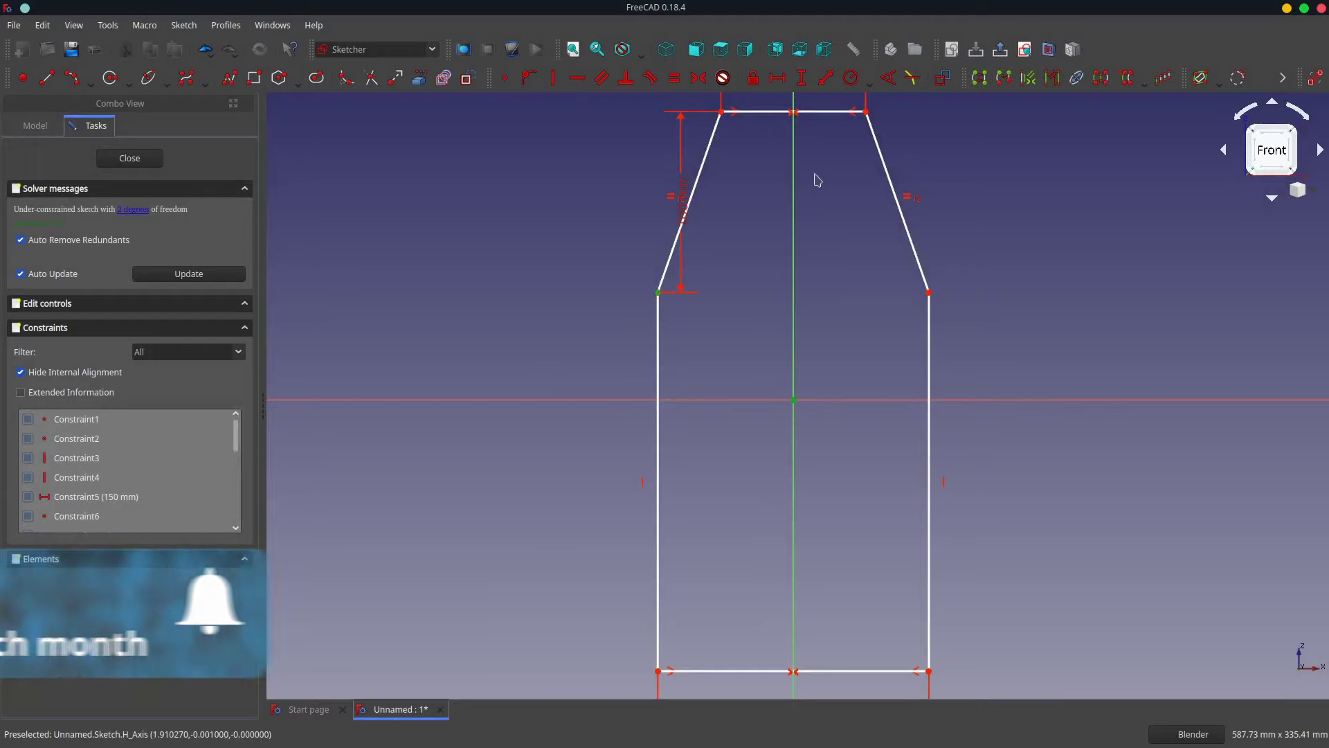
pyautogui.click(780, 81)
pyautogui.write('50')
pyautogui.press('Return')
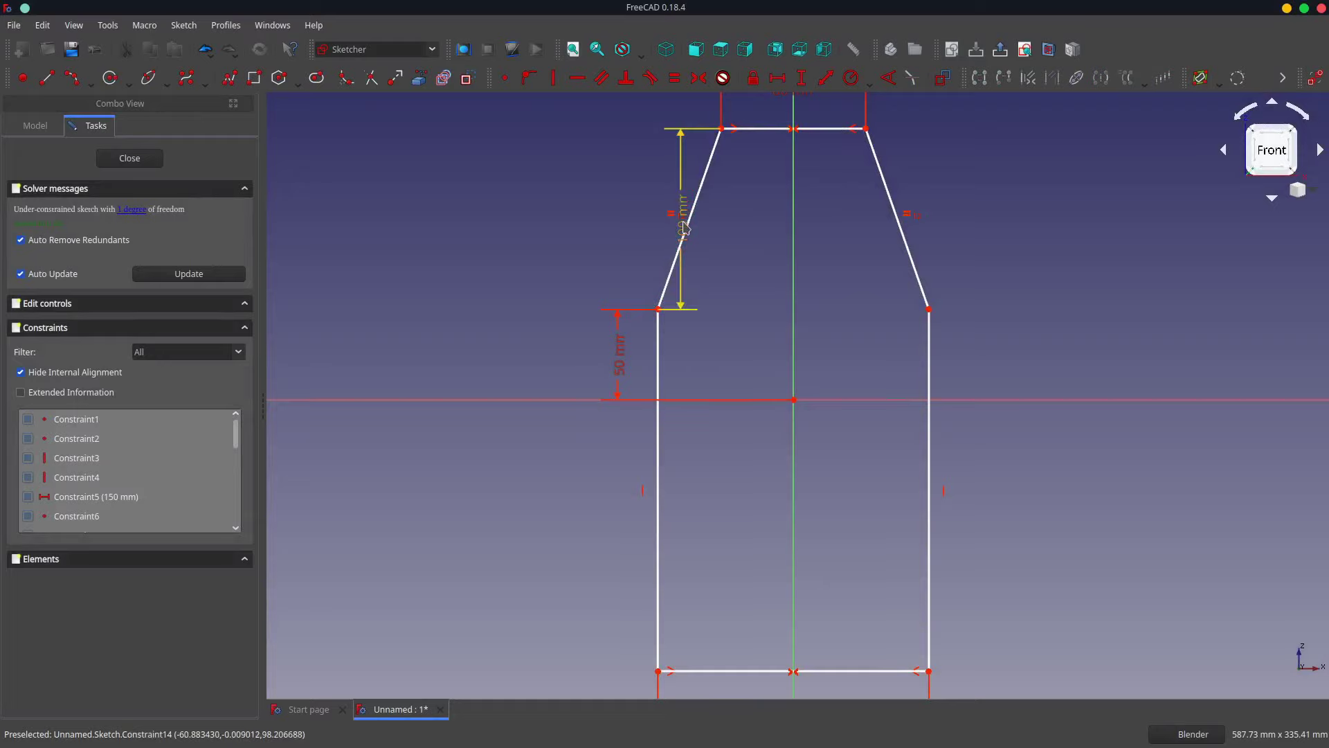
pyautogui.moveTo(678, 221); pyautogui.dragTo(610, 222)
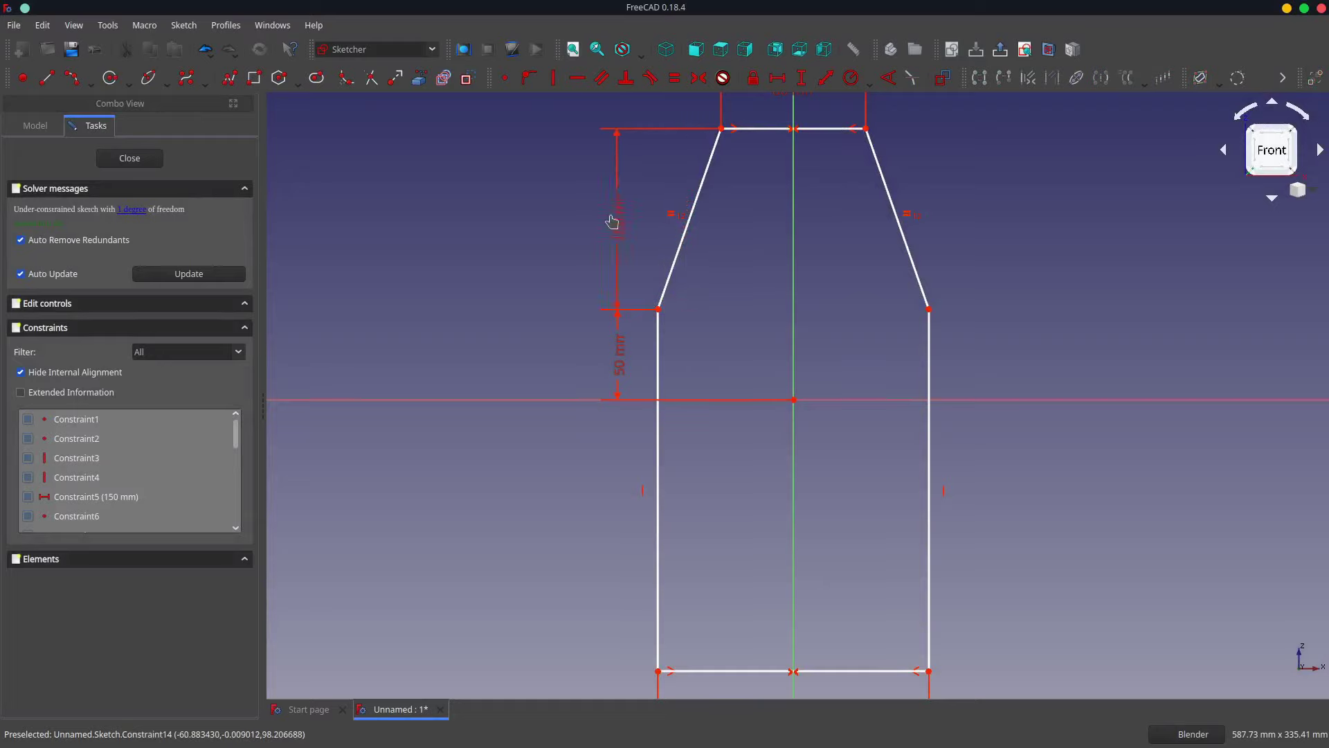
pyautogui.click(929, 671)
pyautogui.click(866, 129)
pyautogui.click(801, 77)
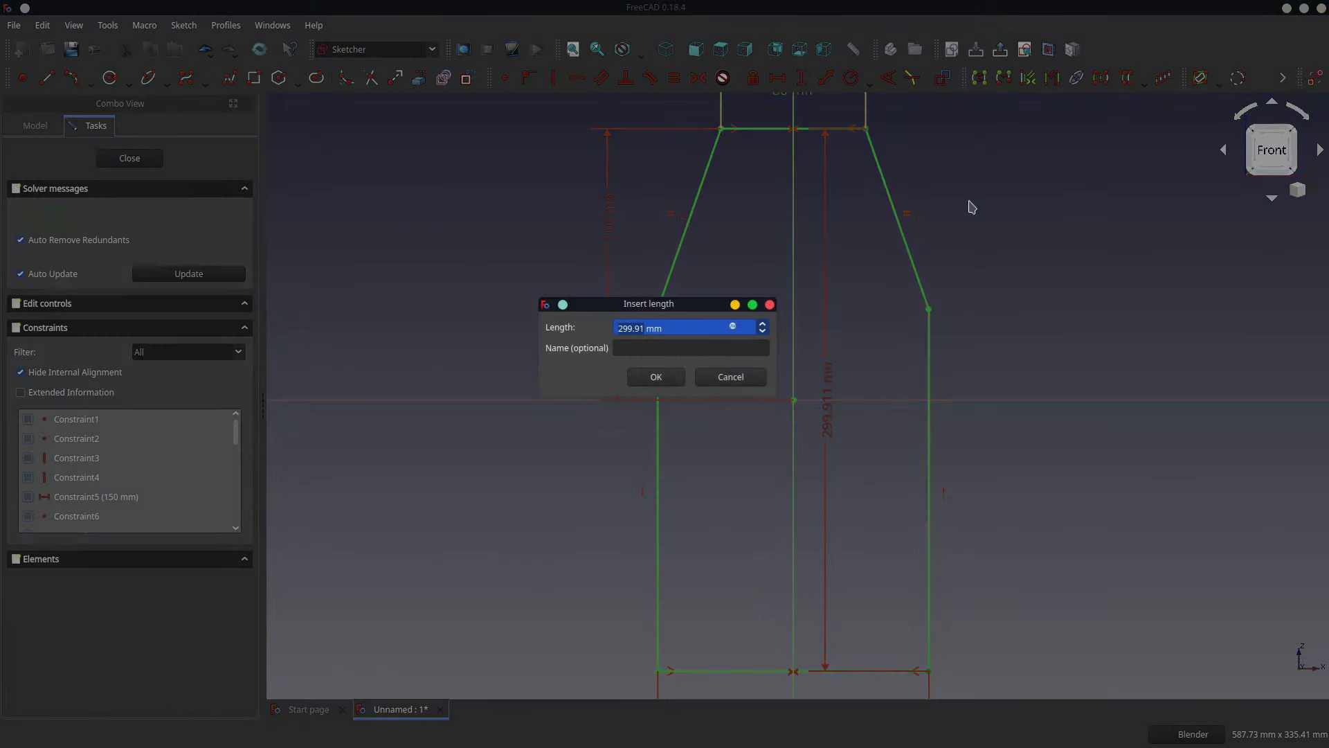
pyautogui.write('300')
pyautogui.press('Return')
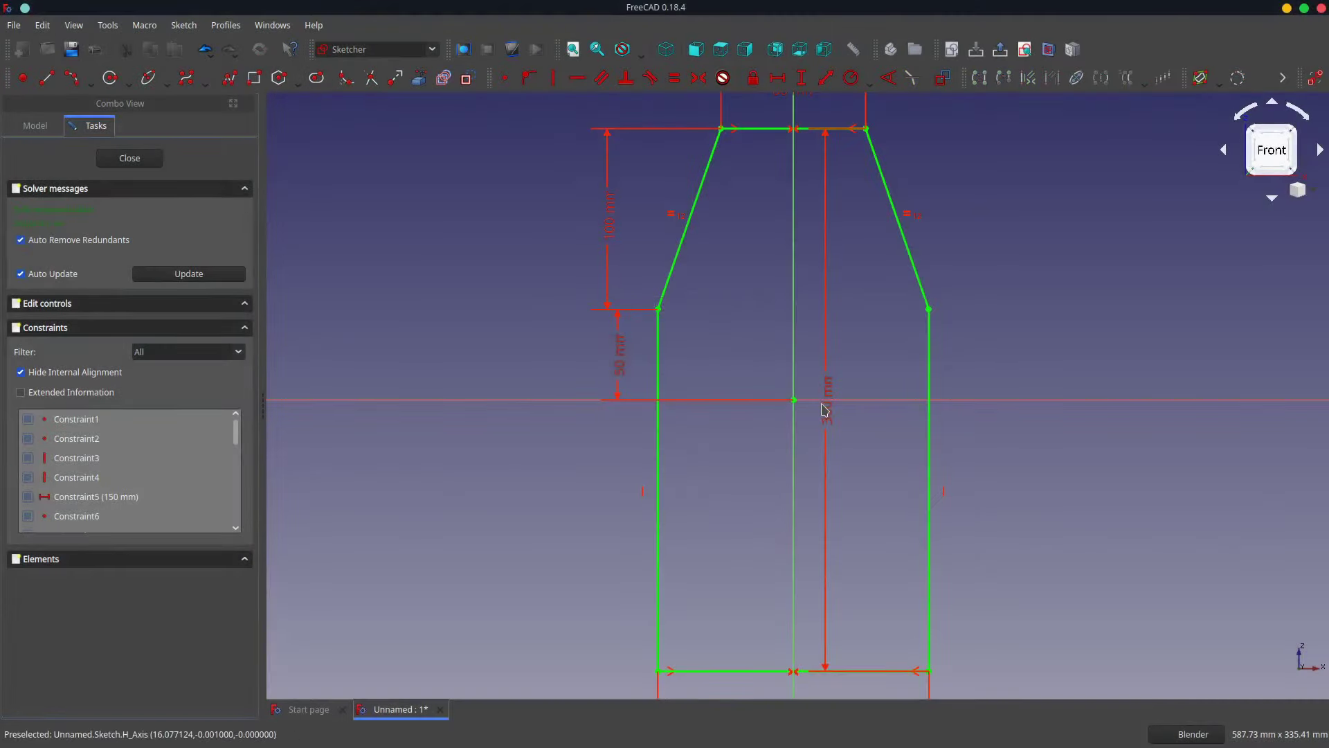
# - Move the 300 mm dimension to the right and close the leg sketch
pyautogui.moveTo(858, 410); pyautogui.dragTo(1001, 407)
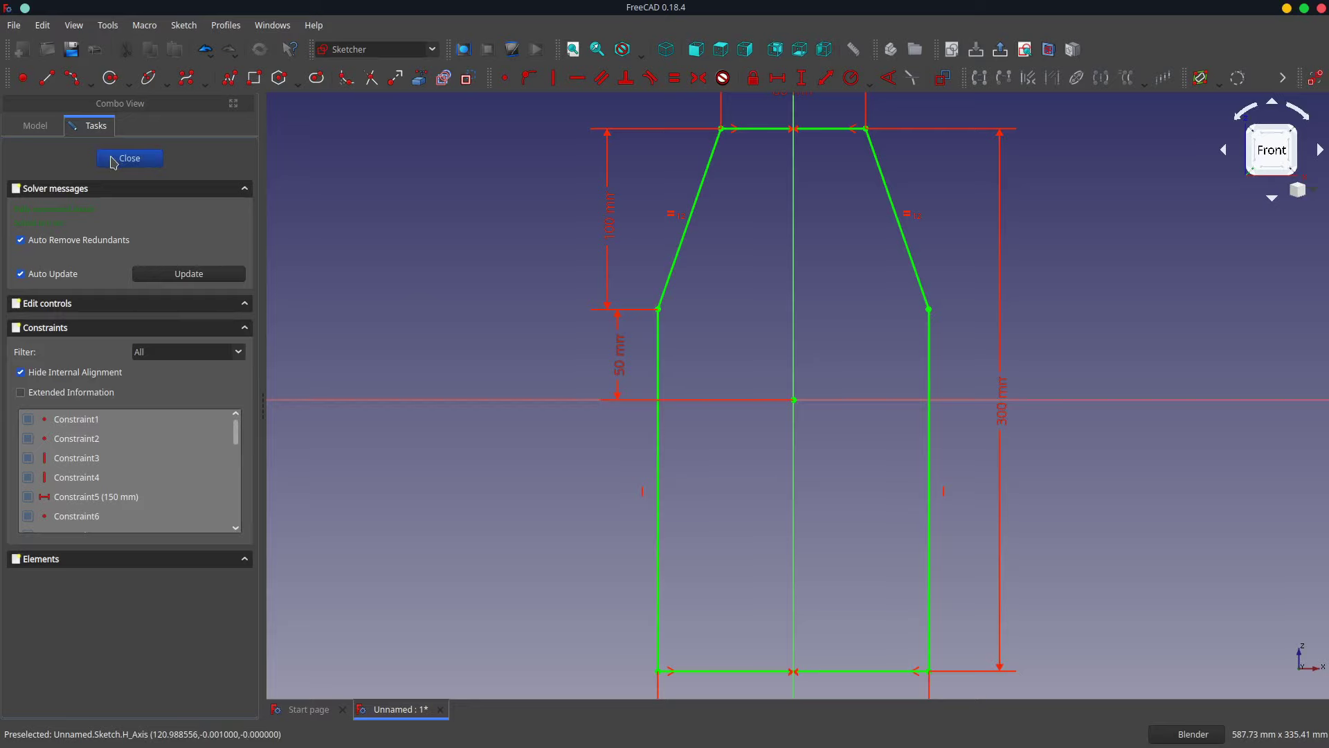
pyautogui.click(114, 160)
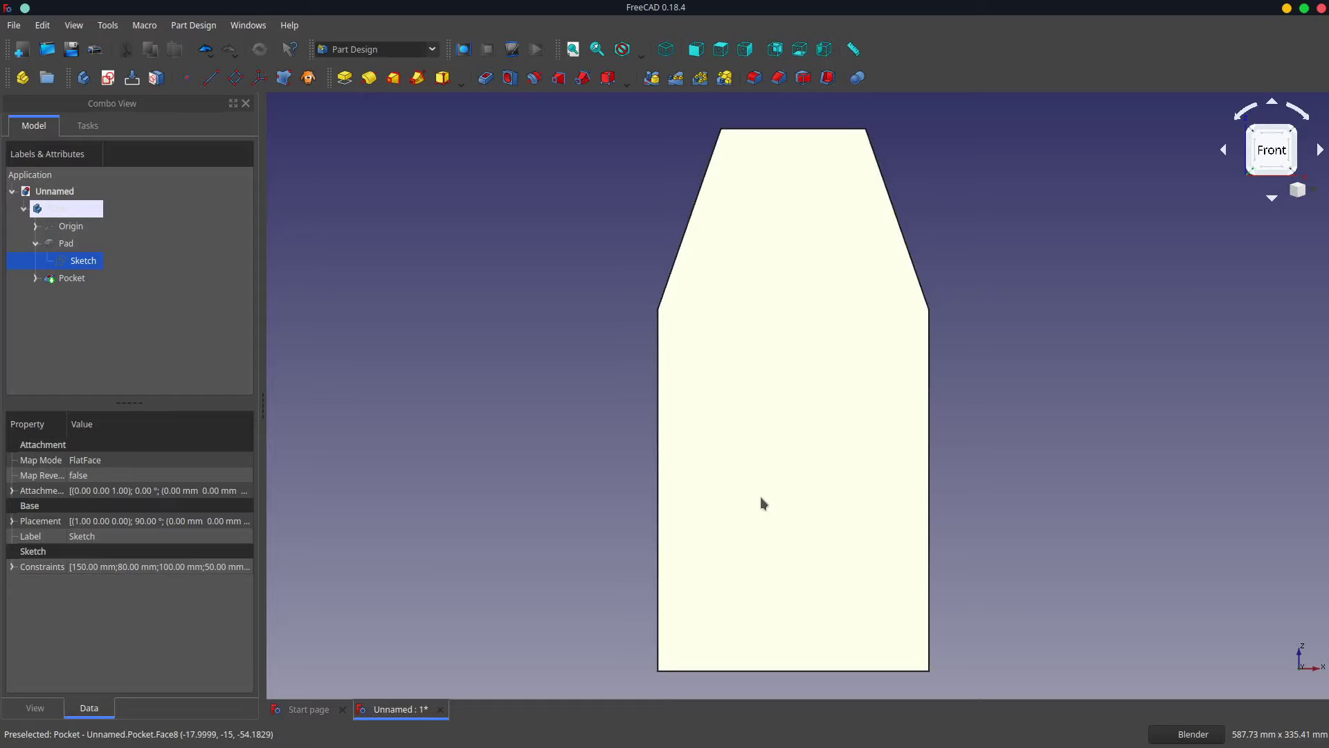
# - Expand Pocket and open its error-flagged Sketch001 to inspect the arc on the solid, then close it
pyautogui.click(32, 278)
pyautogui.click(72, 278)
pyautogui.click(86, 295)
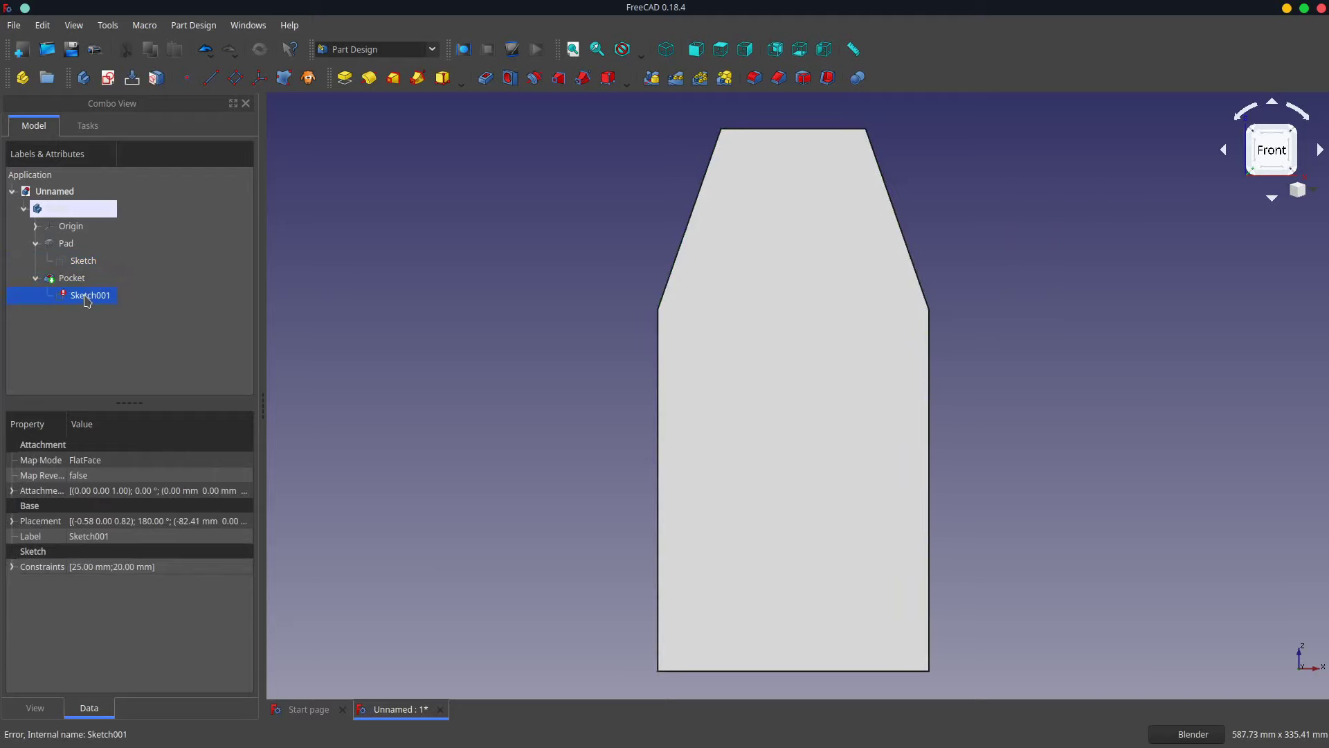
pyautogui.doubleClick(87, 298)
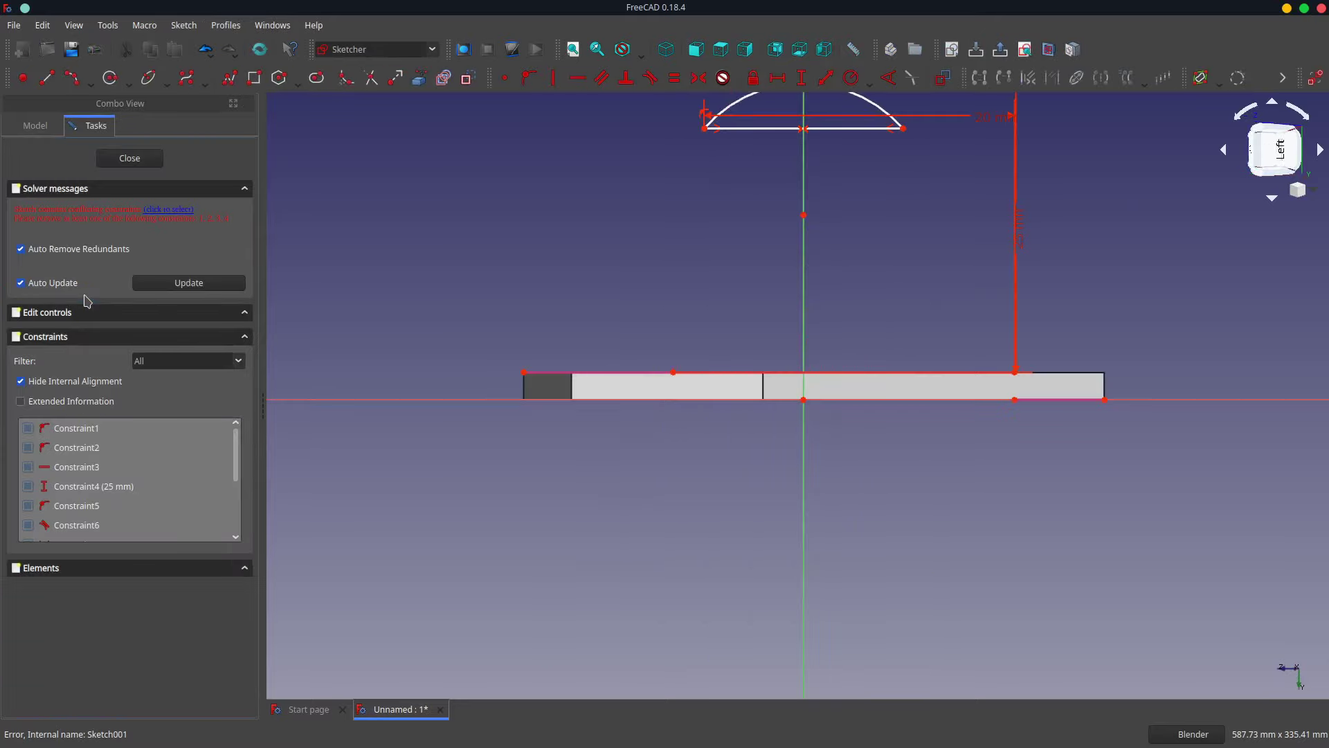
pyautogui.moveTo(830, 304); pyautogui.dragTo(798, 386, button='middle')
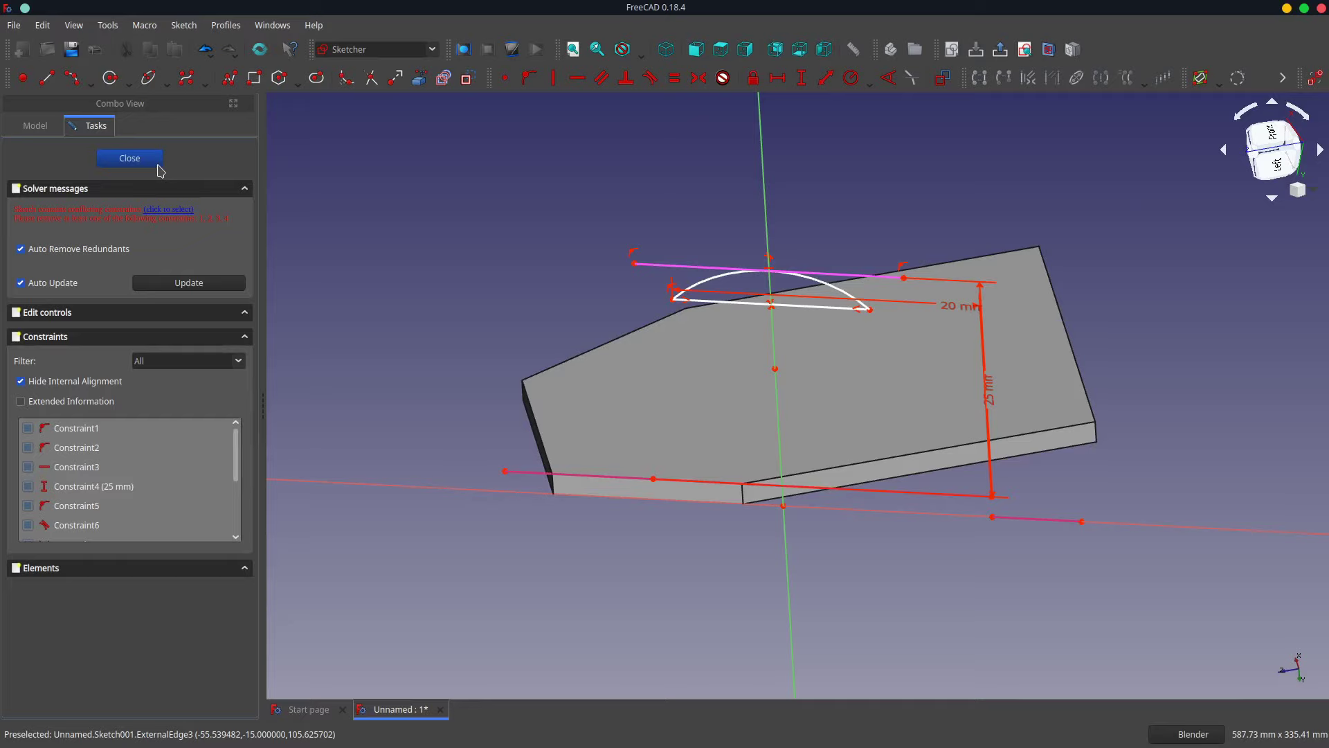
pyautogui.click(131, 158)
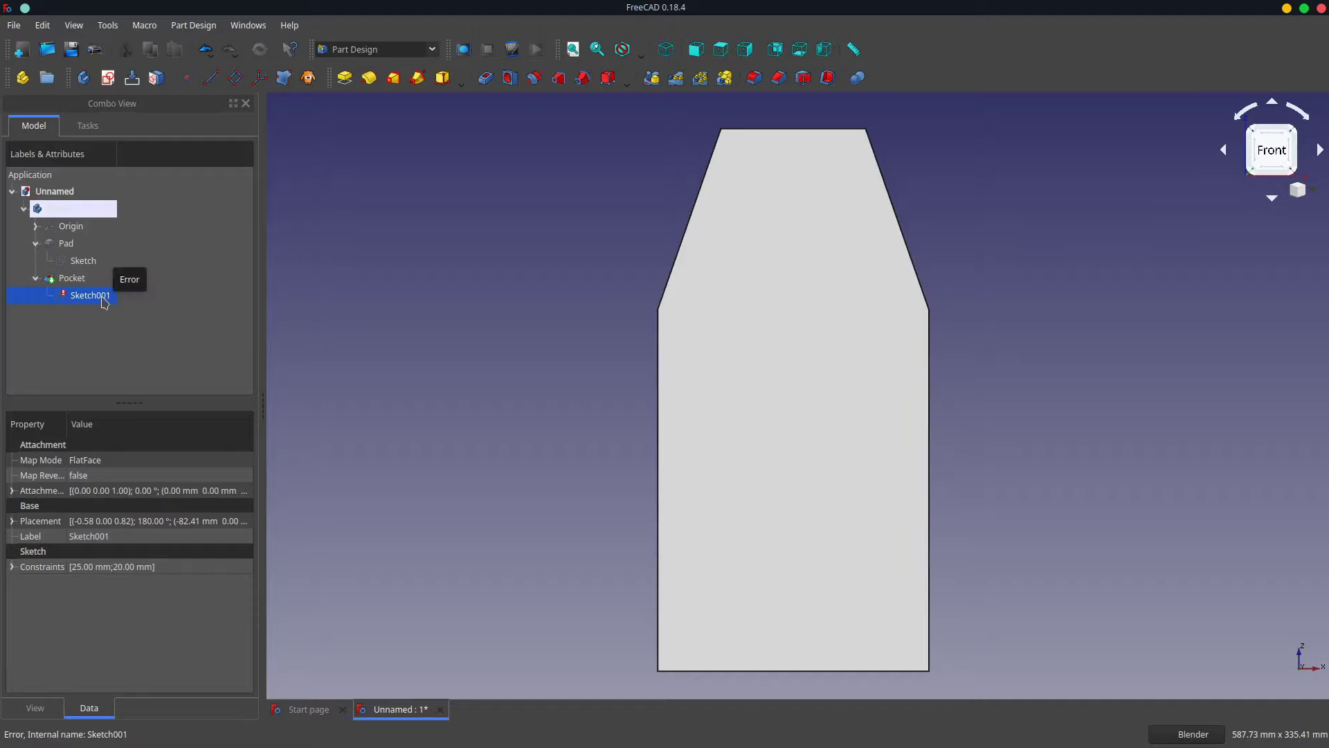
# - Delete Sketch001, then remove two dimensions and both slanted lines from the base sketch
pyautogui.press('Delete')
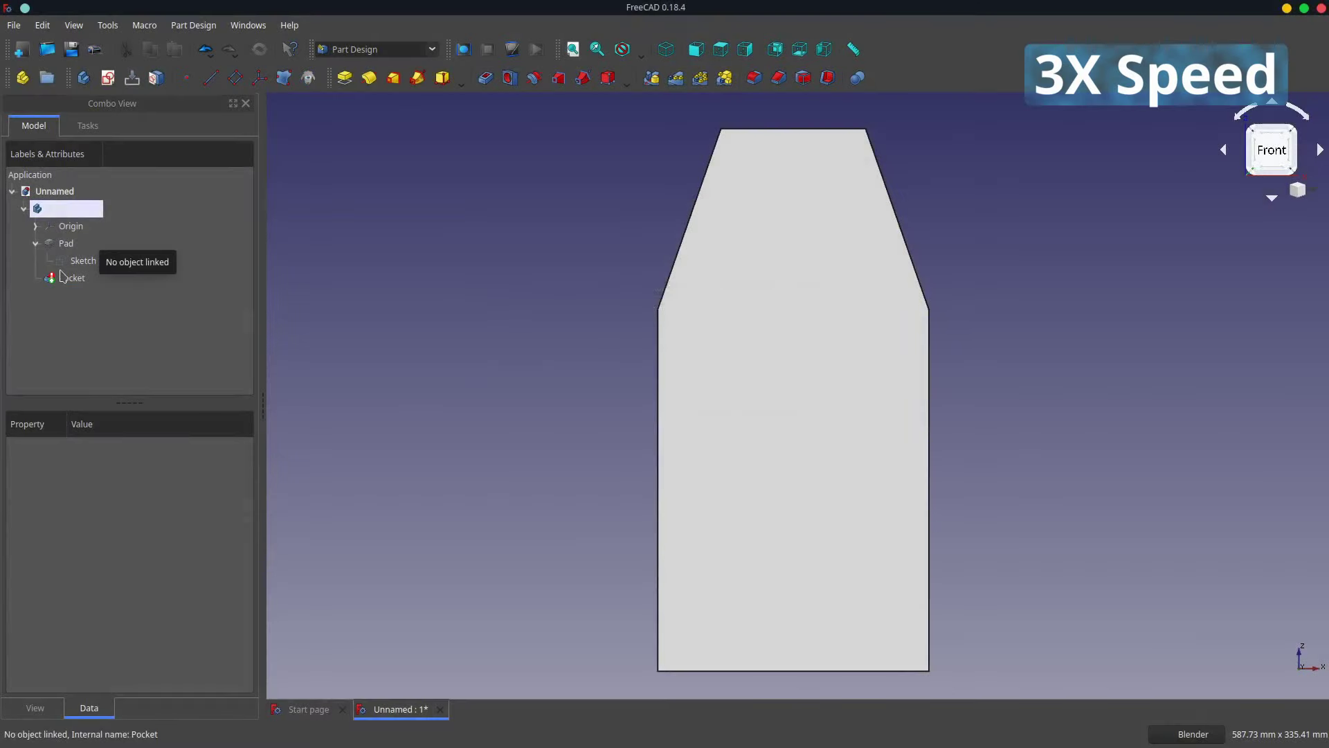
pyautogui.doubleClick(83, 261)
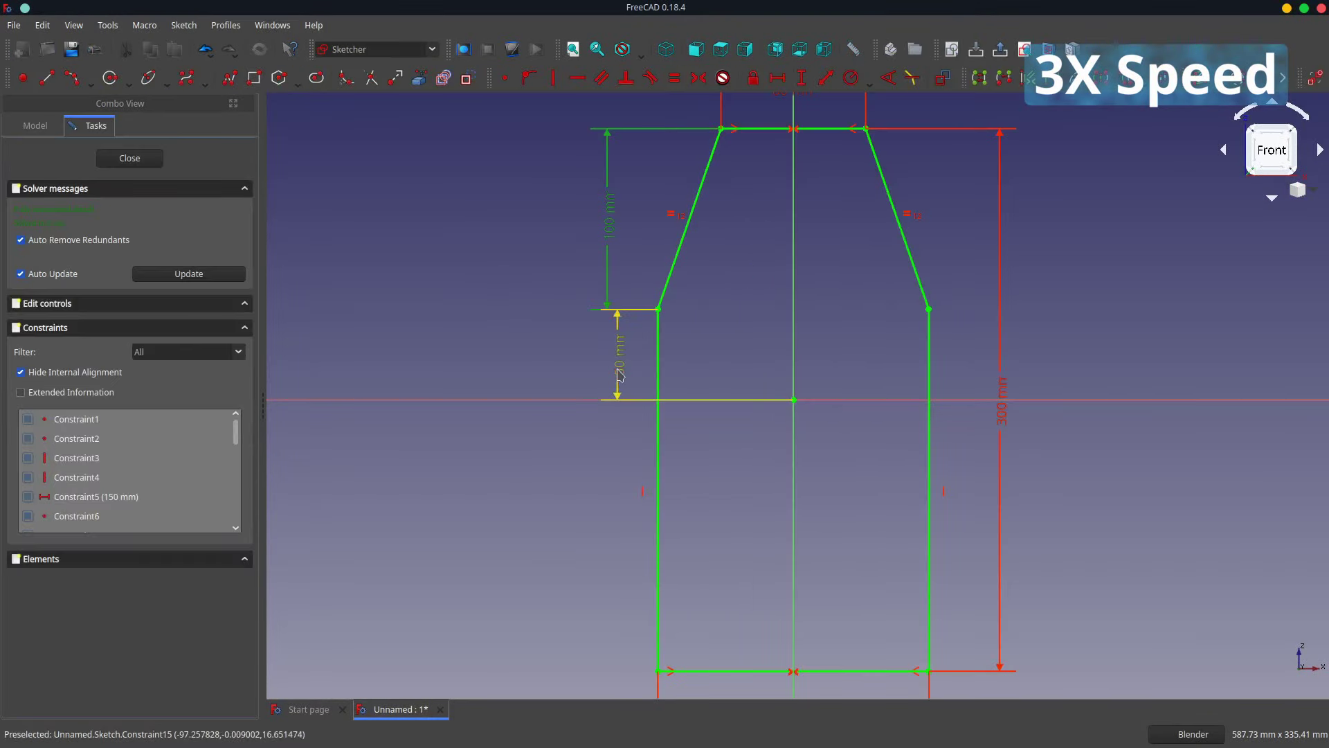
pyautogui.keyDown('ctrl'); pyautogui.click(619, 375); pyautogui.keyUp('ctrl')
pyautogui.press('Delete')
pyautogui.scroll(-2, 757, 163)
pyautogui.click(929, 326)
pyautogui.press('Delete')
pyautogui.click(870, 248)
pyautogui.press('Delete')
pyautogui.click(711, 199)
pyautogui.press('Delete')
# - Make the bottom line horizontal and join the top line's ends to the side lines
pyautogui.click(761, 501)
pyautogui.press('h')
pyautogui.click(733, 138)
pyautogui.click(689, 260)
pyautogui.click(505, 78)
pyautogui.click(871, 138)
pyautogui.click(502, 82)
pyautogui.click(742, 376)
pyautogui.click(871, 259)
pyautogui.click(505, 78)
# - Make the left line vertical and set the rectangle's height to 300 mm
pyautogui.click(689, 305)
pyautogui.press('v')
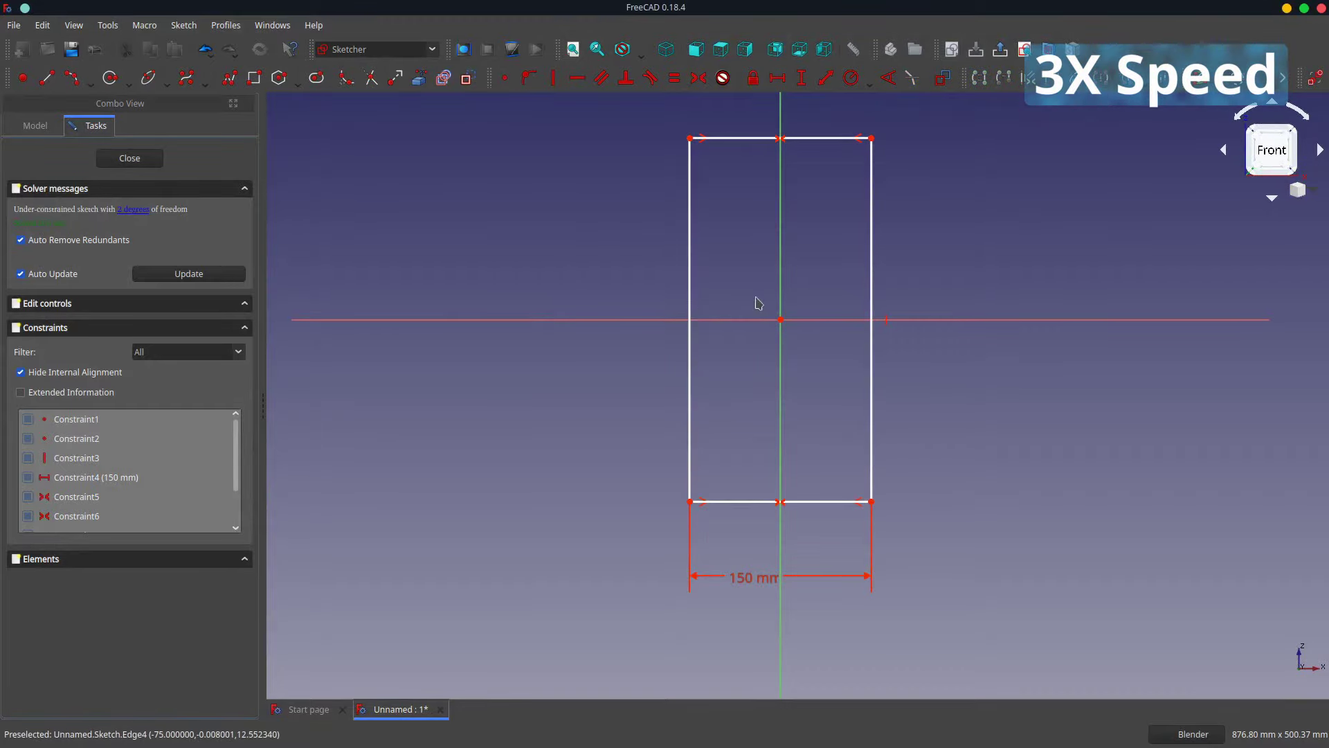
pyautogui.click(871, 501)
pyautogui.click(872, 138)
pyautogui.write('i300')
pyautogui.press('Return')
pyautogui.moveTo(850, 508)
pyautogui.mouseDown()
pyautogui.moveTo(850, 579)
pyautogui.moveTo(850, 500)
pyautogui.mouseUp()
# - Center the rectangle symmetrically on the origin, clear conflicting constraints, and view the plank isometrically
pyautogui.click(690, 129)
pyautogui.click(781, 319)
pyautogui.click(698, 77)
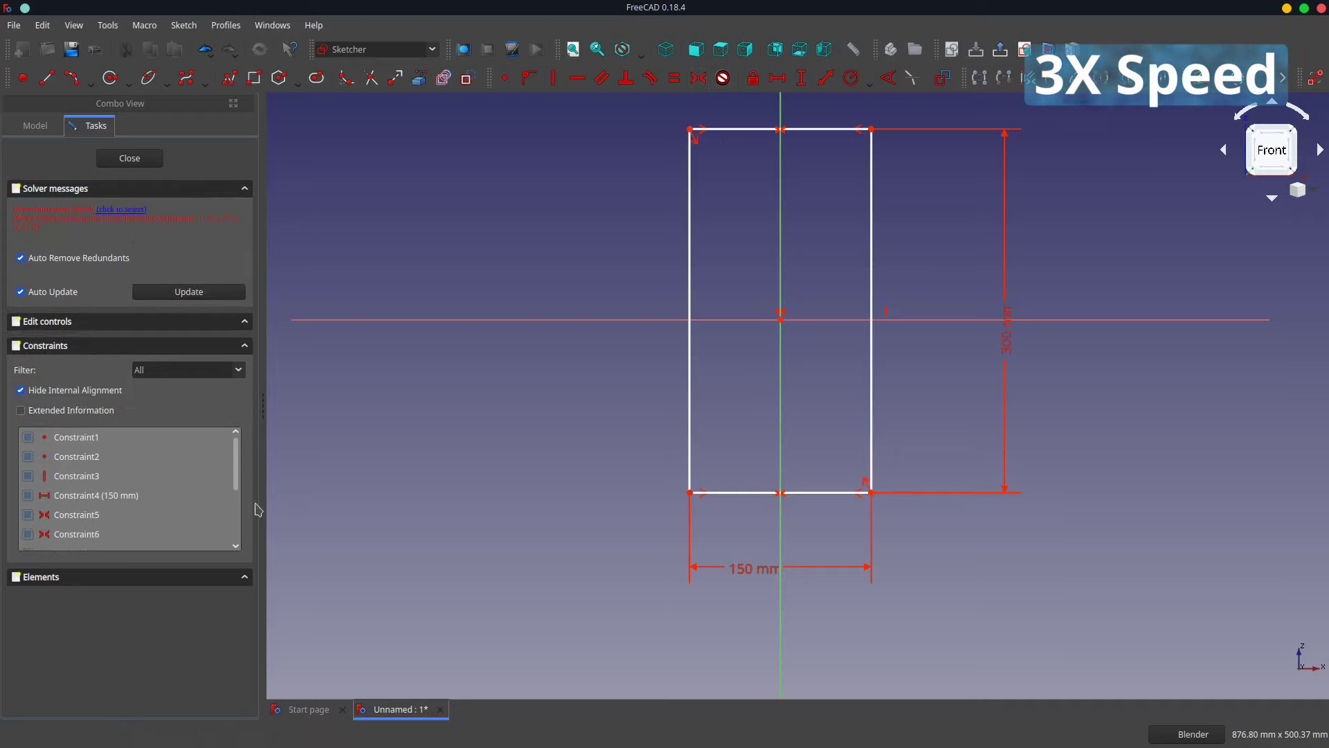
pyautogui.click(101, 477)
pyautogui.press('Delete')
pyautogui.click(97, 477)
pyautogui.press('Delete')
pyautogui.hotkey('ctrl', 'z')
pyautogui.hotkey('ctrl', 'z')
pyautogui.click(129, 158)
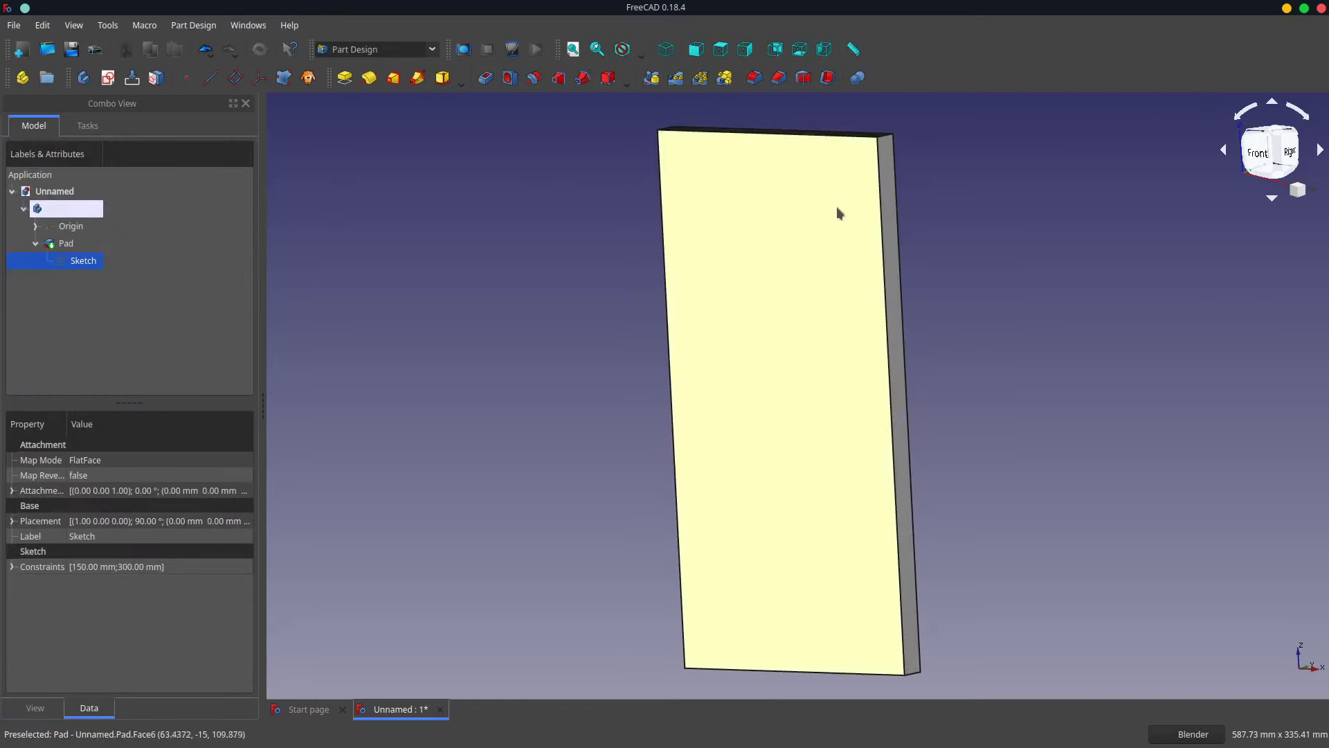
pyautogui.click(666, 50)
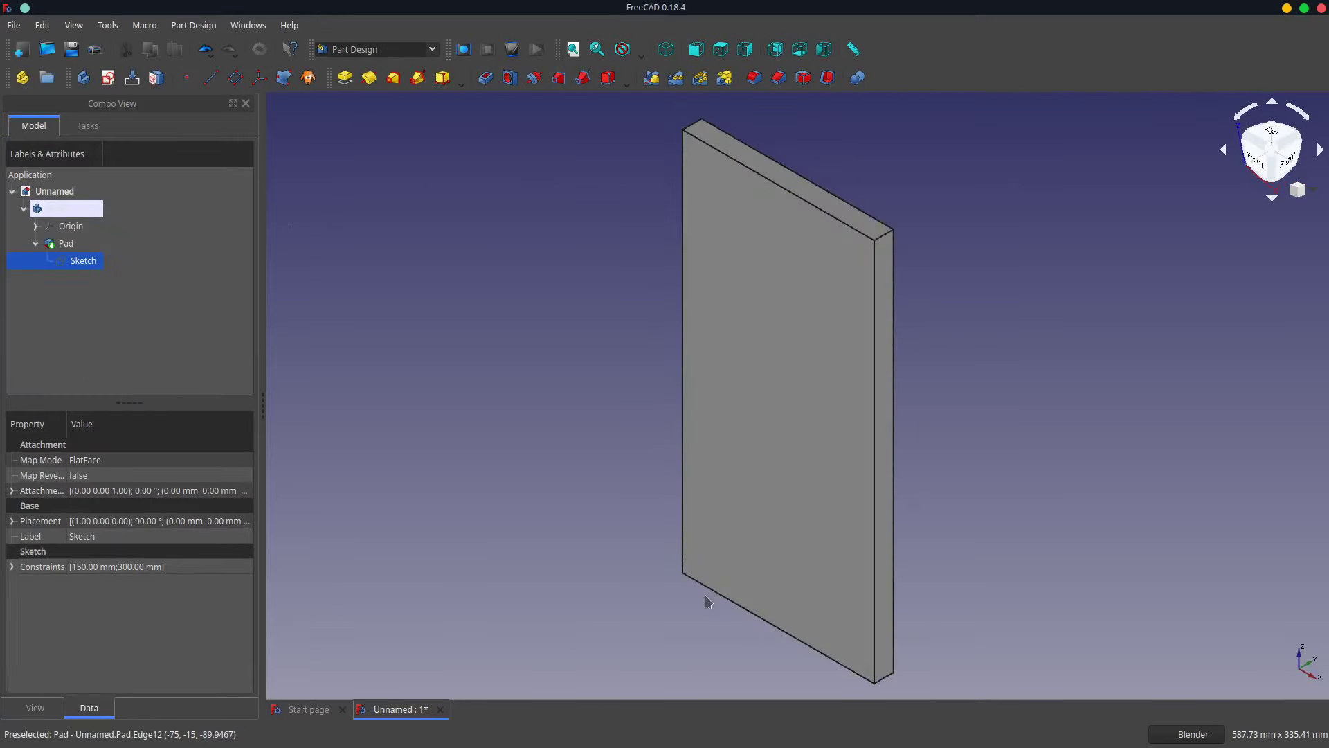
pyautogui.click(797, 444)
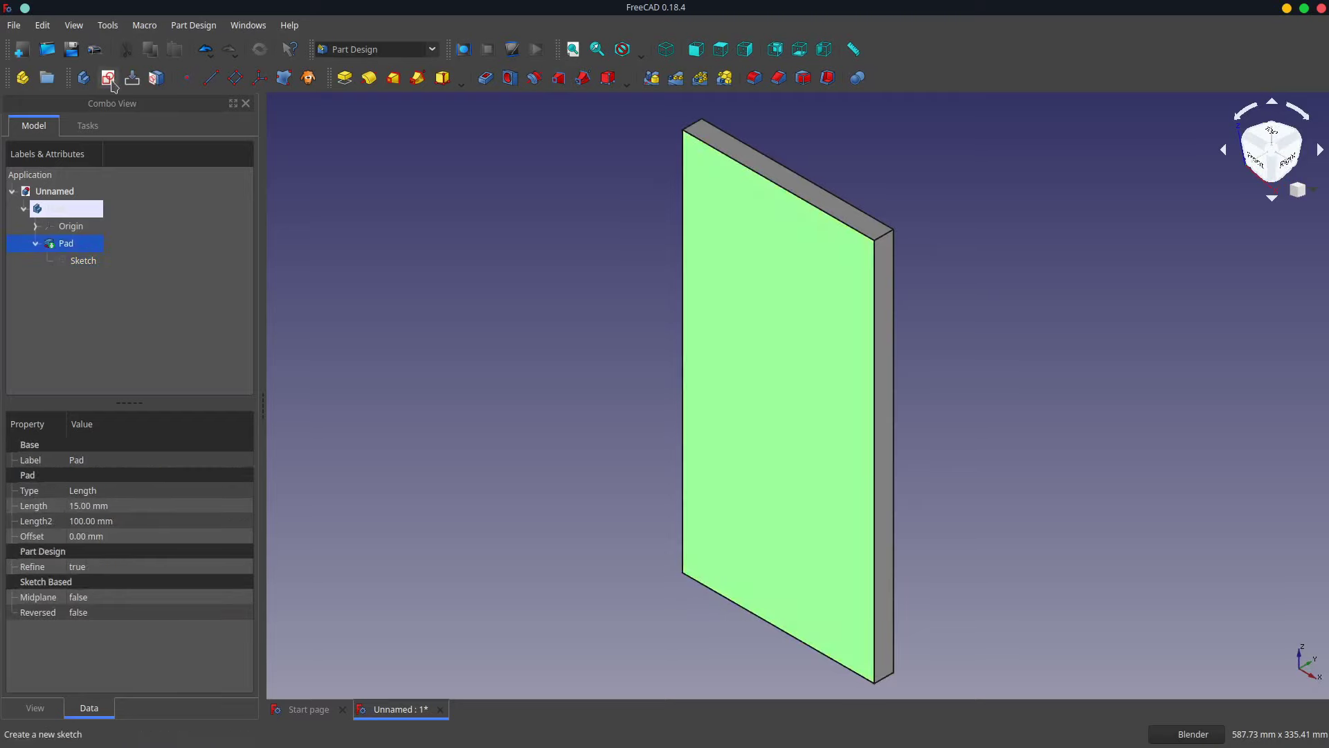
# - Sketch on the front face referencing the plank's edges, with a horizontal line 25 mm above the bottom
pyautogui.click(84, 77)
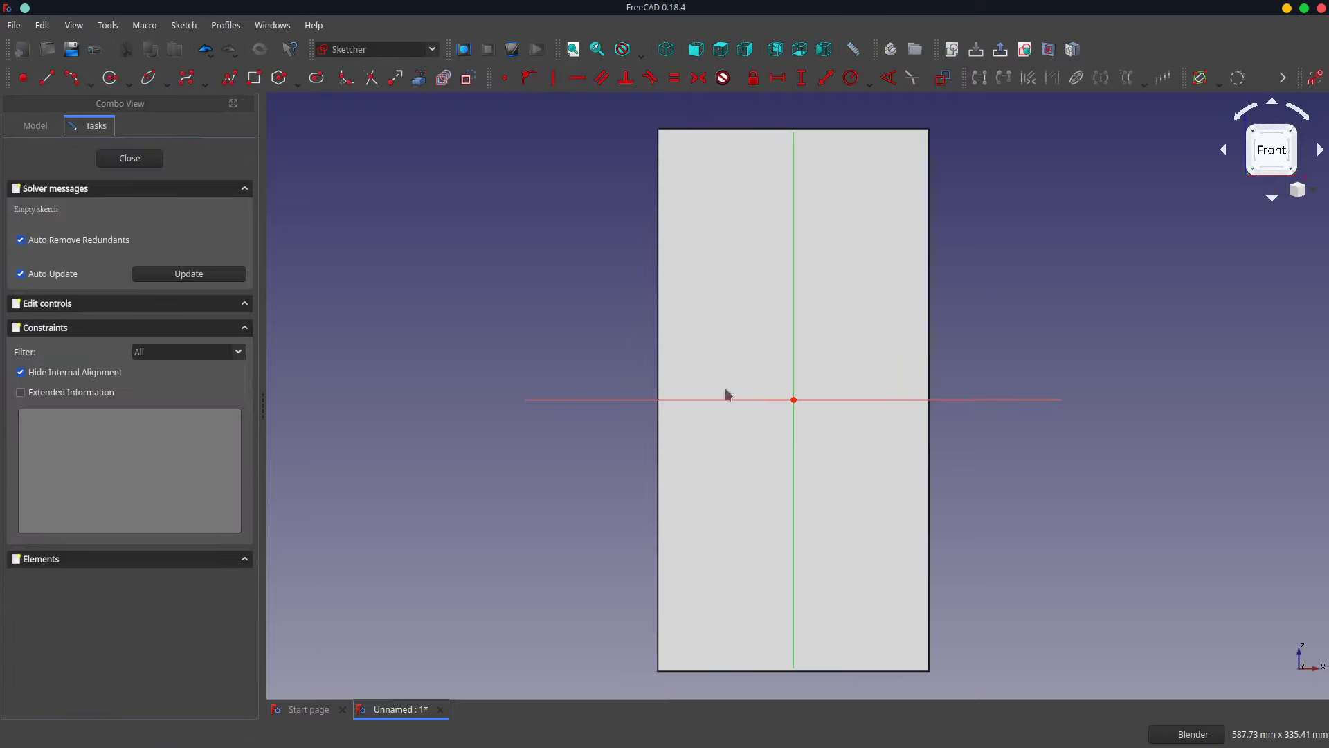
pyautogui.click(419, 78)
pyautogui.click(656, 583)
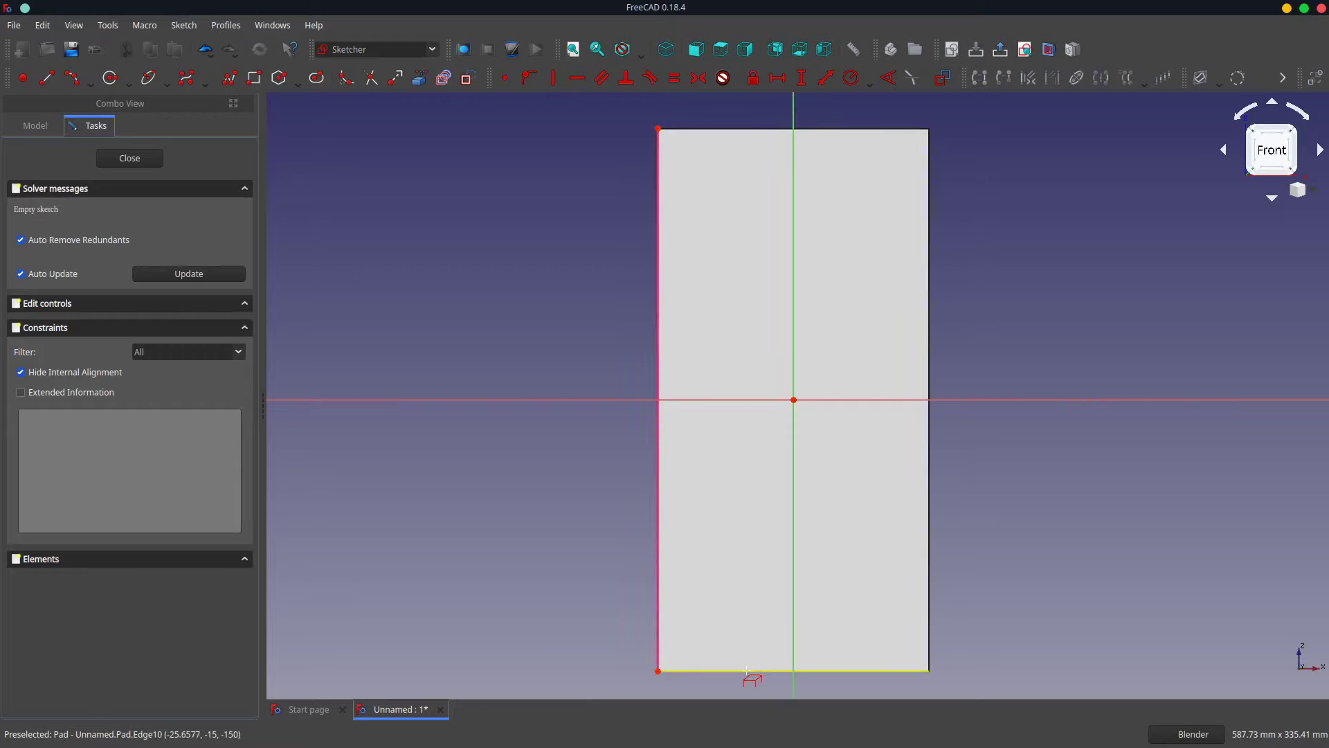
pyautogui.click(756, 671)
pyautogui.click(930, 609)
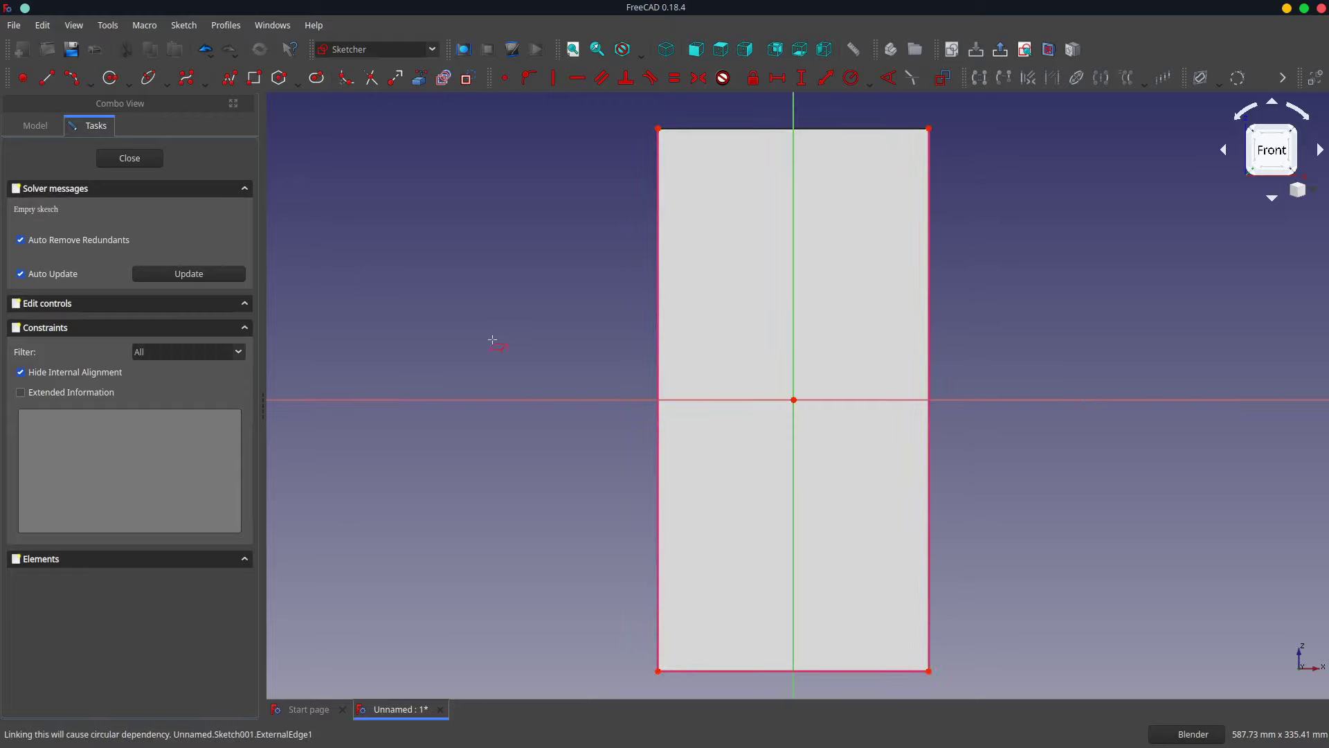
pyautogui.click(47, 77)
pyautogui.click(659, 570)
pyautogui.click(929, 570)
pyautogui.click(930, 671)
pyautogui.click(929, 570)
pyautogui.write('i25')
pyautogui.press('Return')
pyautogui.moveTo(889, 640); pyautogui.dragTo(1056, 665)
# - Draw the arc with its ends 20 mm from the side, symmetric about the vertical axis
pyautogui.click(421, 78)
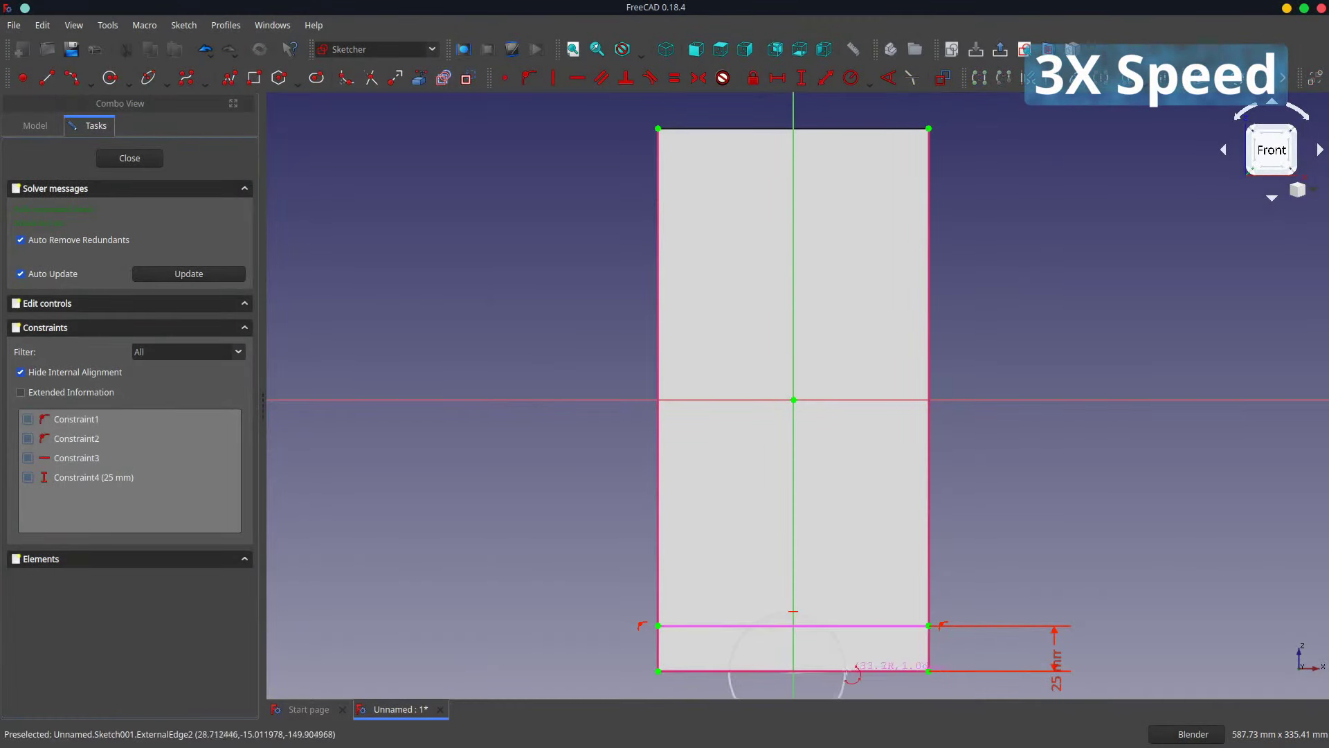
pyautogui.click(852, 671)
pyautogui.click(659, 671)
pyautogui.click(729, 671)
pyautogui.write('l20')
pyautogui.press('Return')
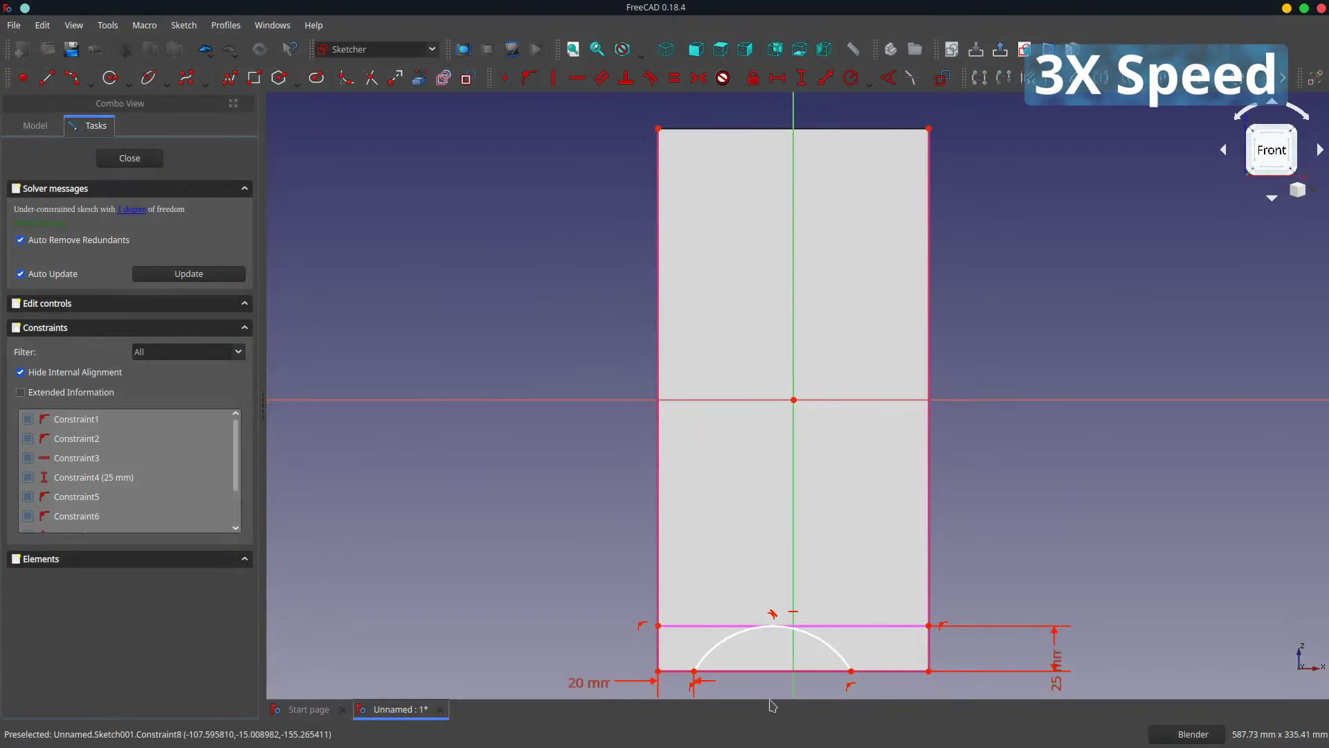
pyautogui.click(854, 671)
pyautogui.click(694, 671)
pyautogui.click(794, 596)
pyautogui.hotkey('shift', 's')
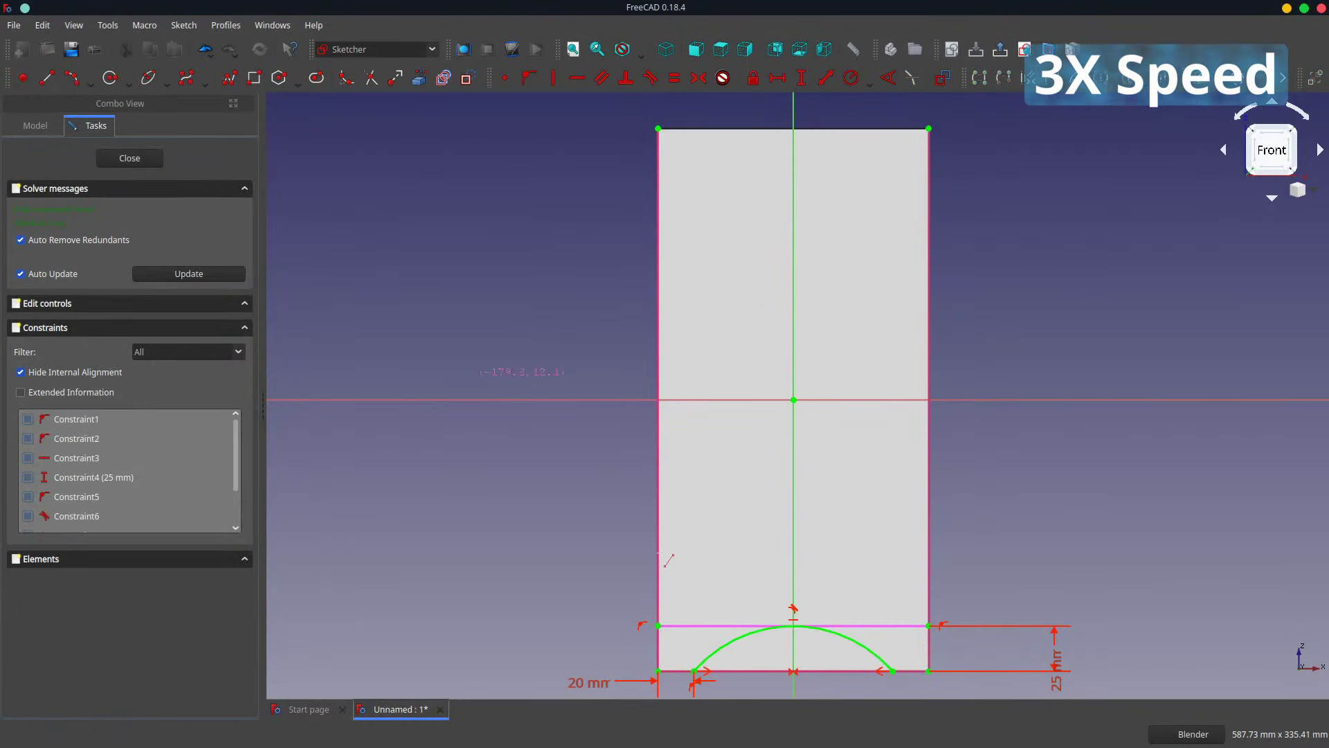
# - Pocket the arc sketch Through all to cut the foot notch
pyautogui.click(129, 158)
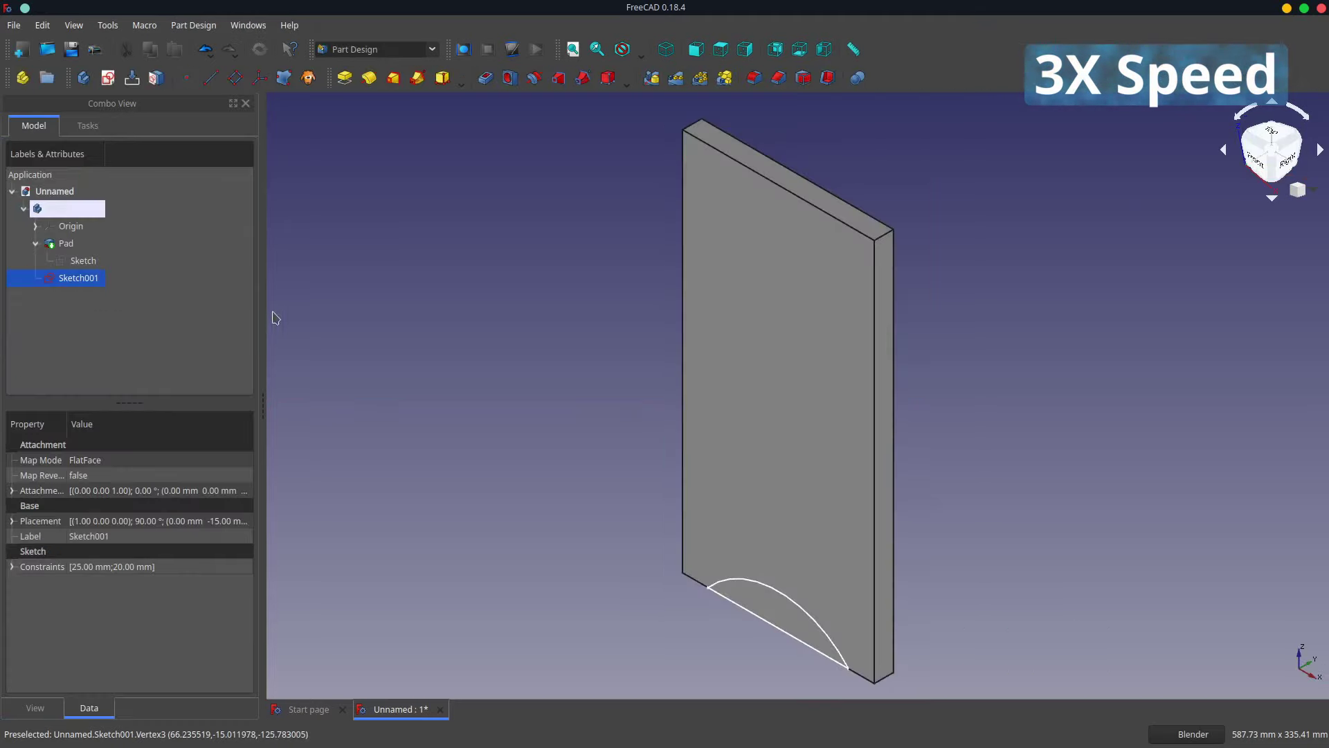
pyautogui.click(485, 76)
pyautogui.click(187, 213)
pyautogui.click(193, 247)
pyautogui.click(90, 158)
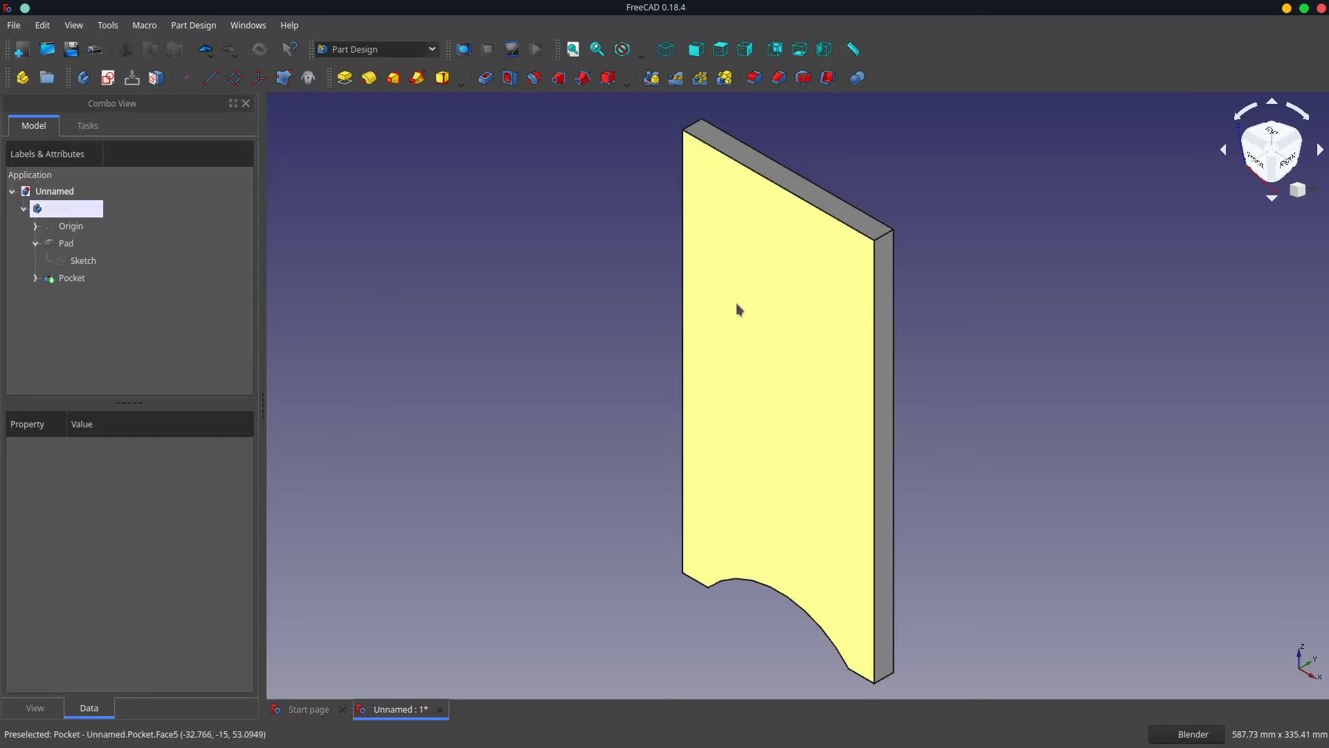
# - Create a sketch on the plank's front face referencing its top and right edges
pyautogui.click(767, 322)
pyautogui.click(84, 78)
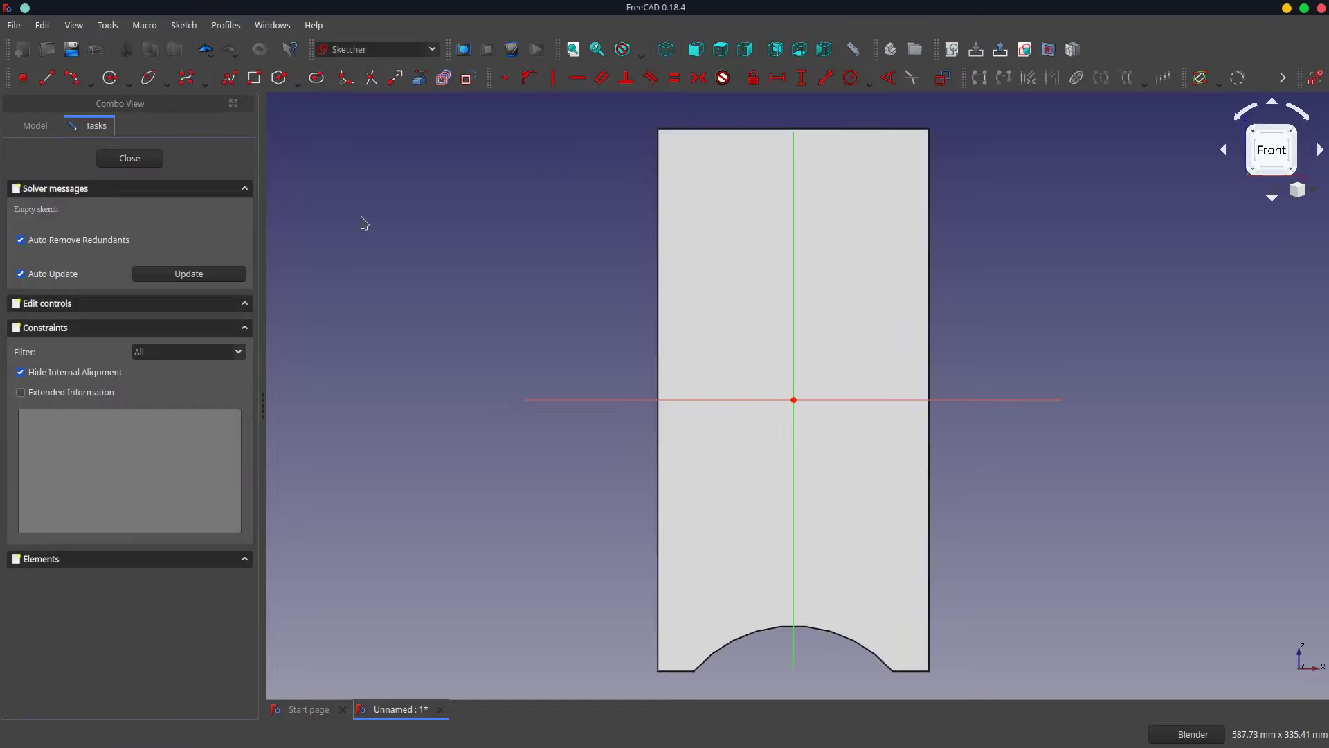
pyautogui.click(420, 78)
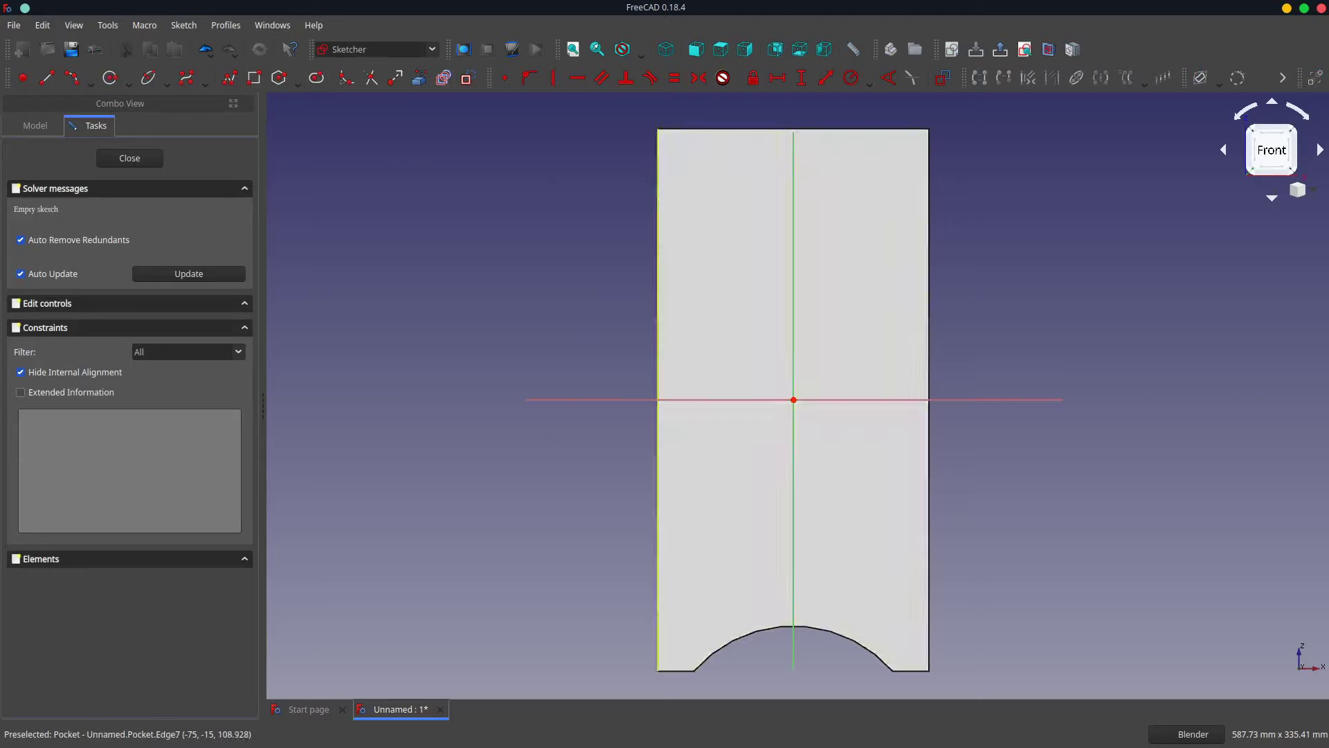
pyautogui.click(729, 129)
pyautogui.click(928, 177)
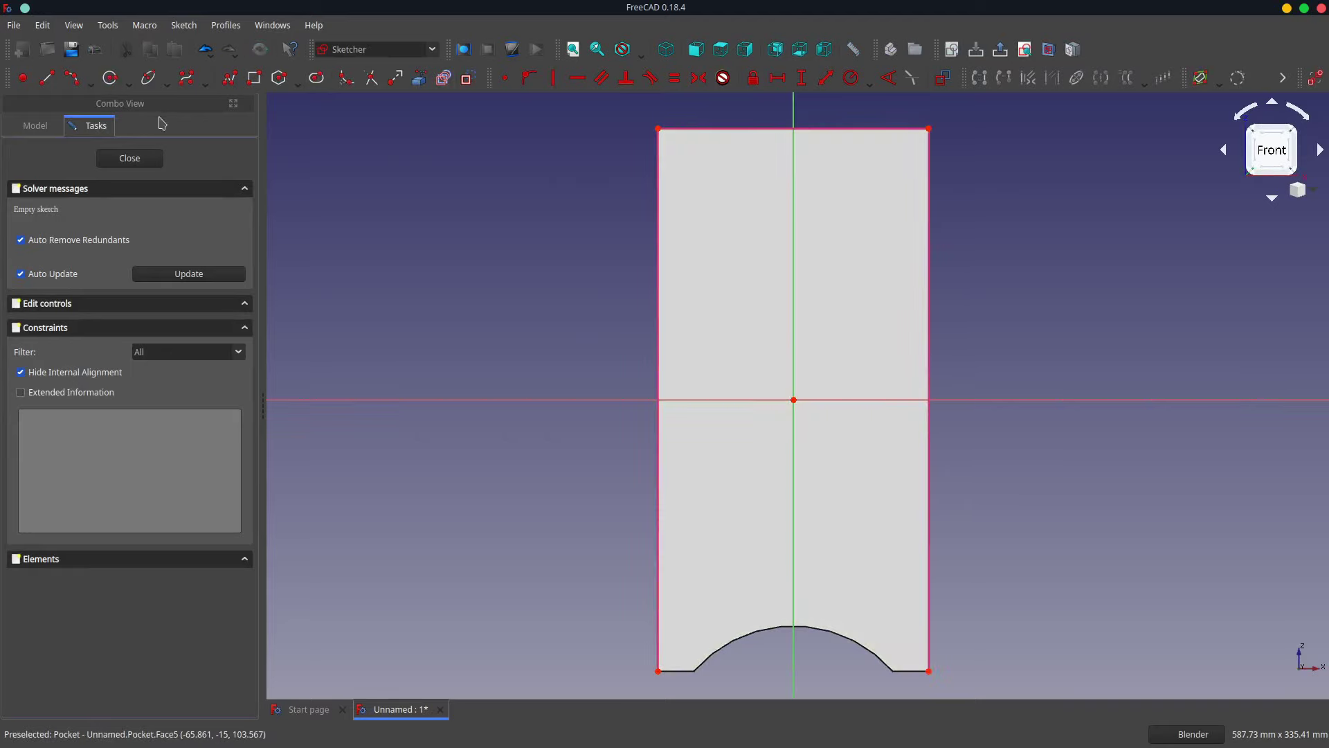
# - Draw closed slanted outlines at the top-right and top-left corners, pinning the left corner point
pyautogui.click(928, 129)
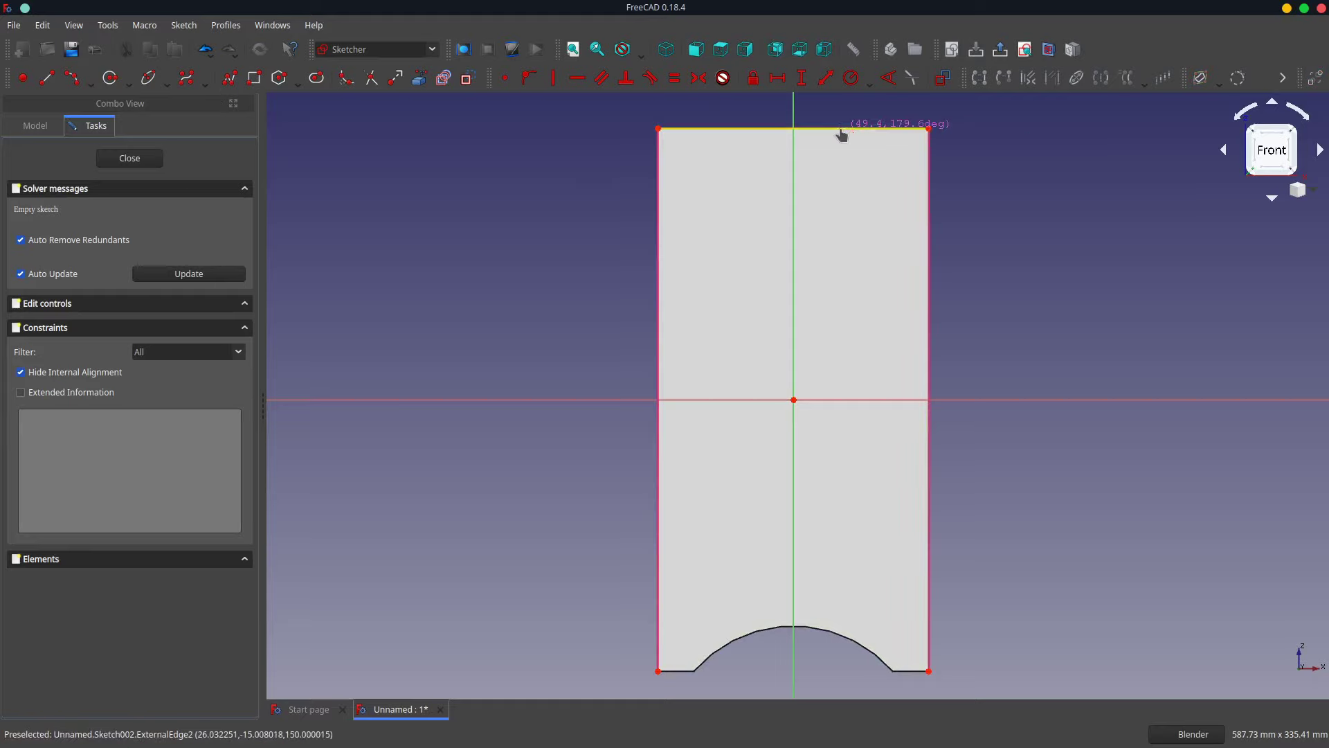
pyautogui.click(840, 129)
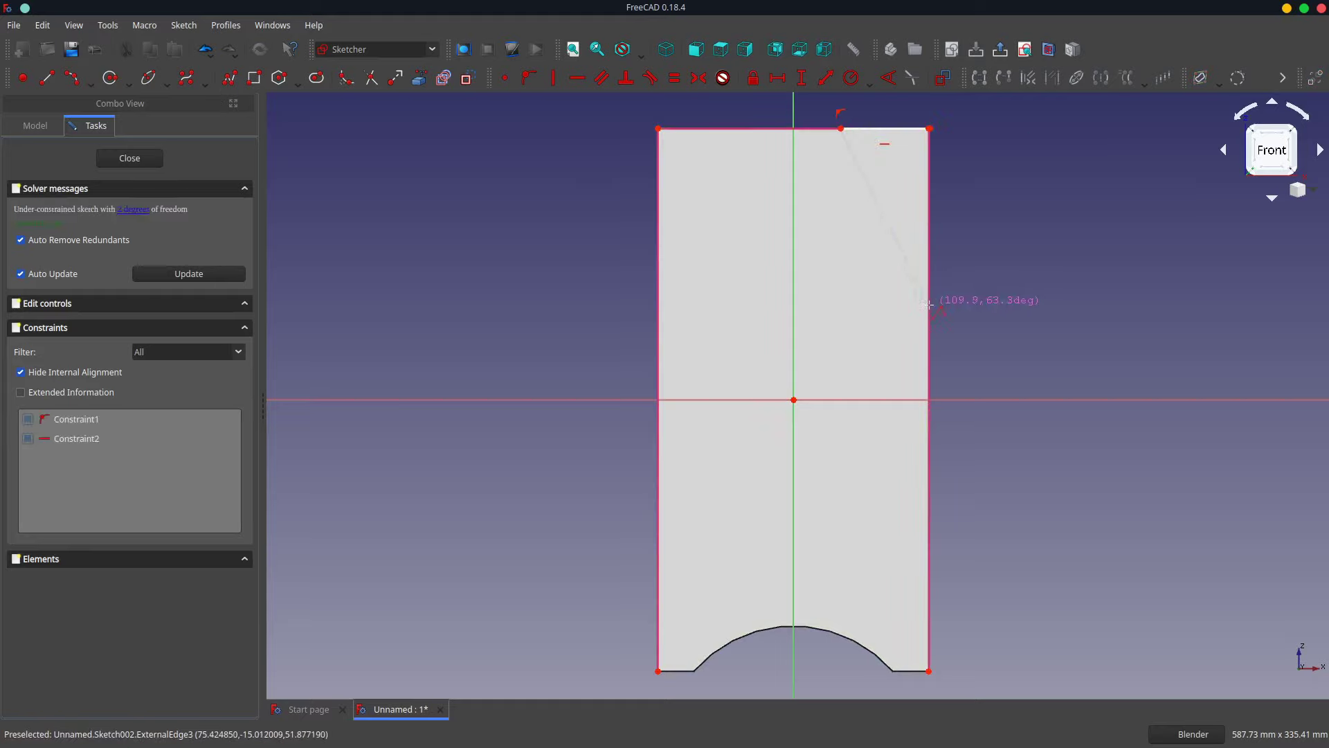
pyautogui.click(930, 305)
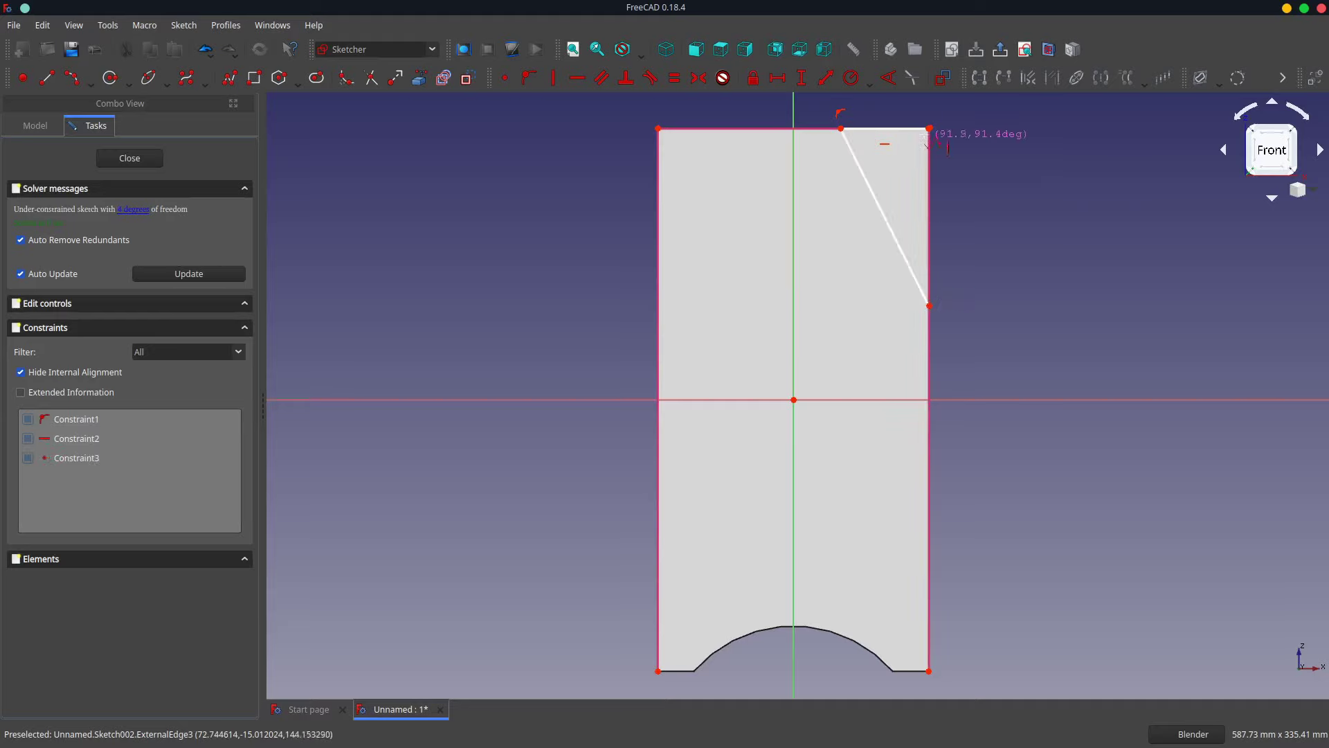
pyautogui.click(929, 129)
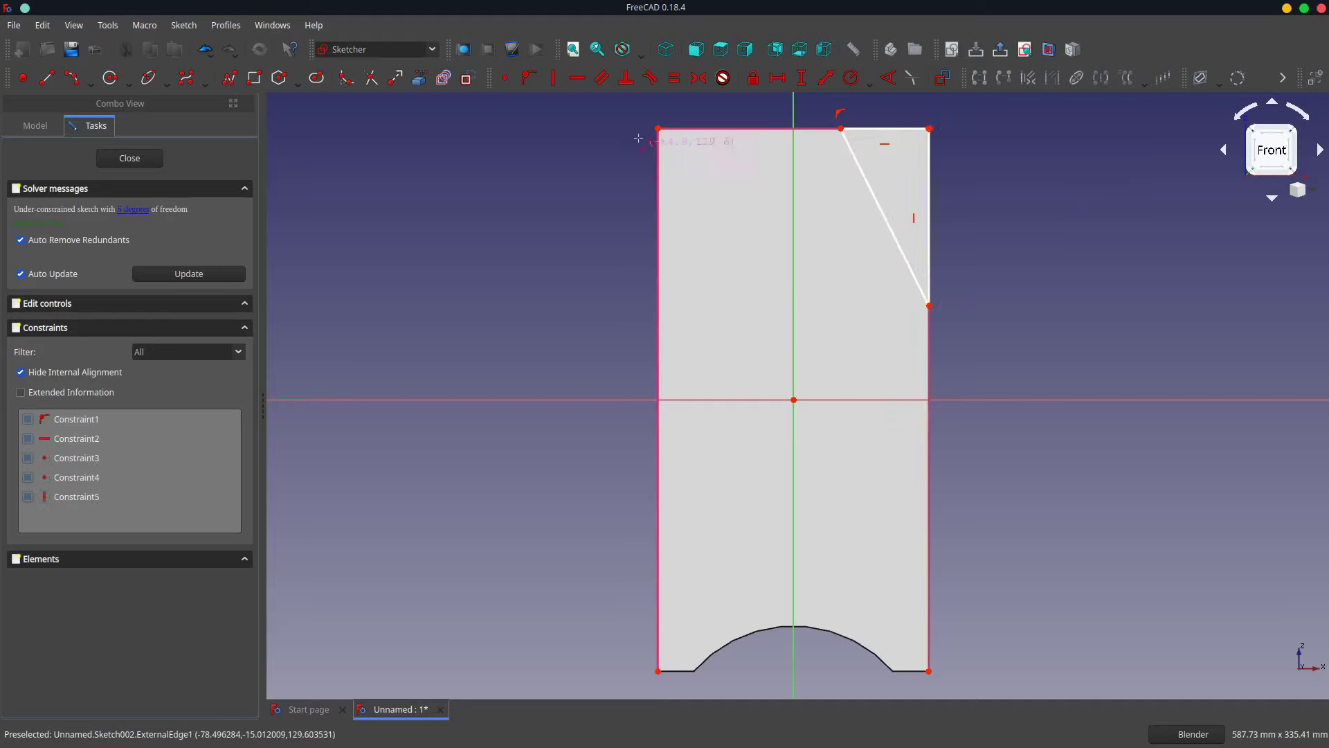
pyautogui.click(658, 128)
pyautogui.click(737, 128)
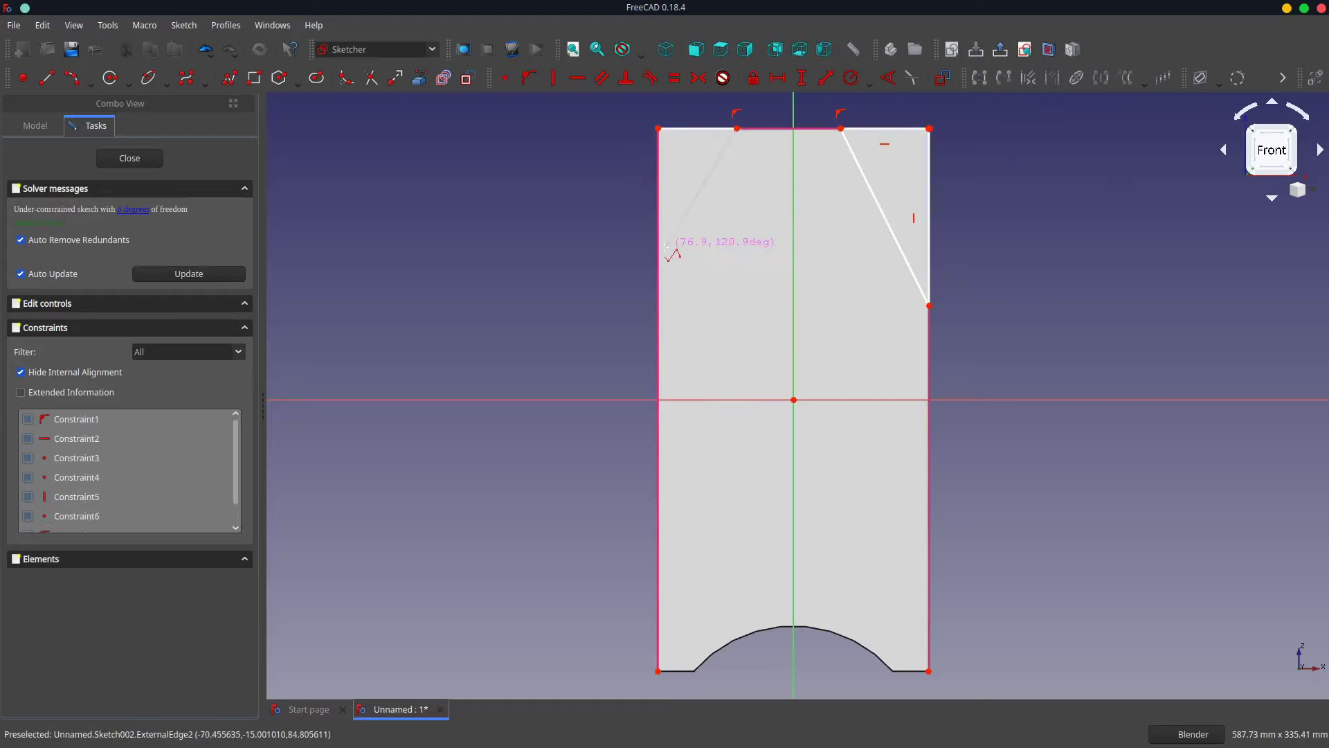
pyautogui.click(658, 266)
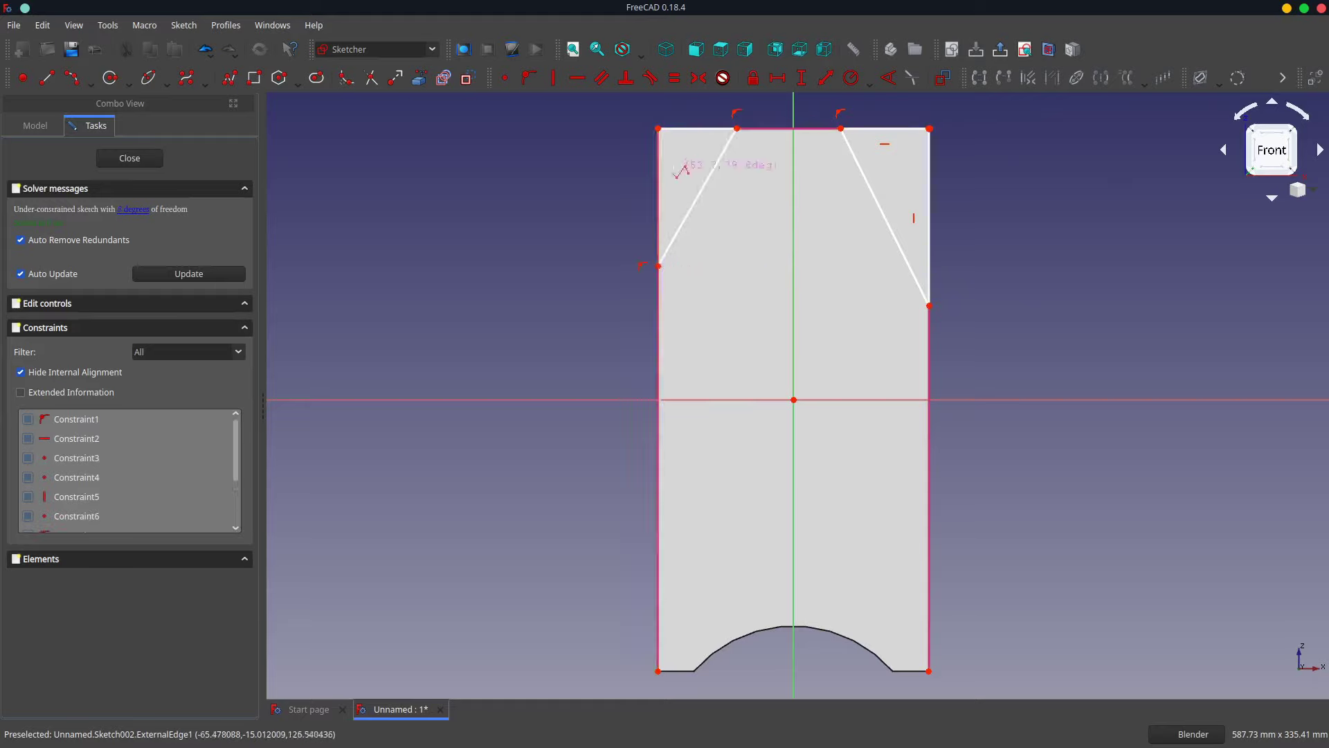
pyautogui.click(658, 129)
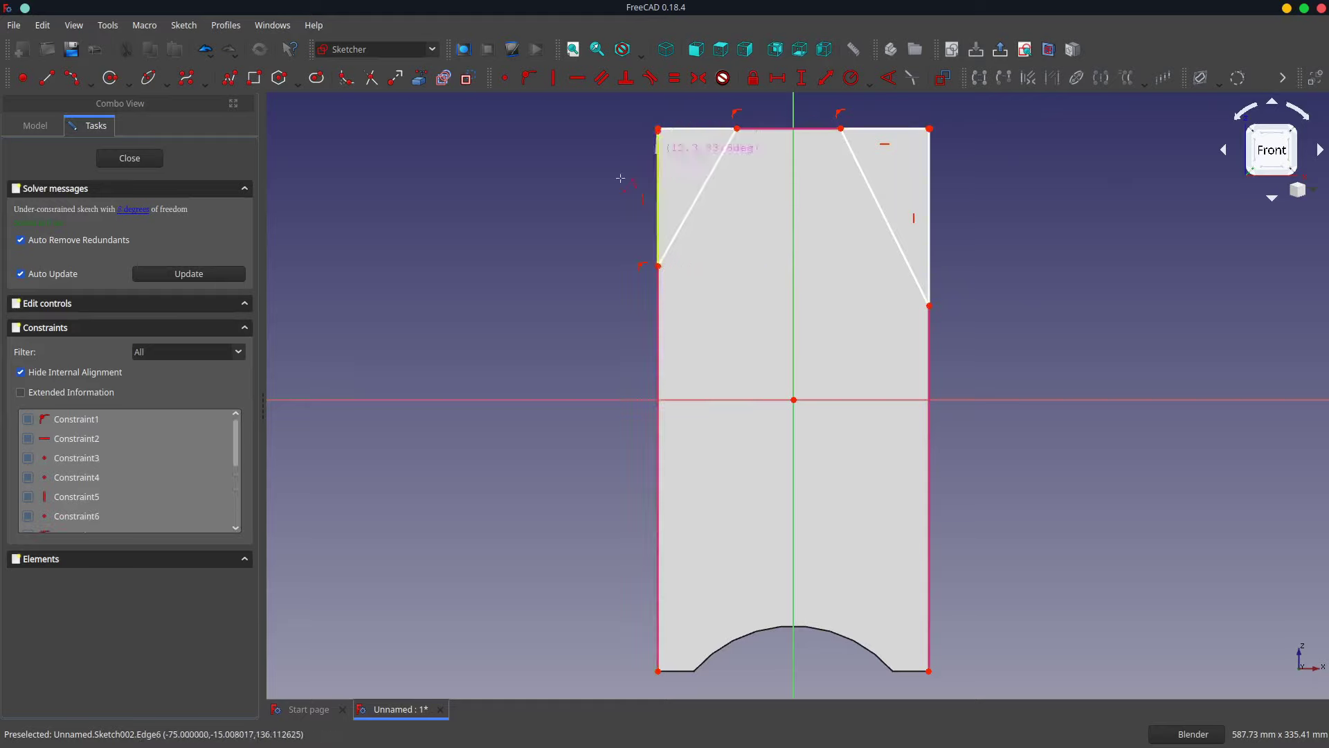
pyautogui.click(658, 129)
pyautogui.click(722, 78)
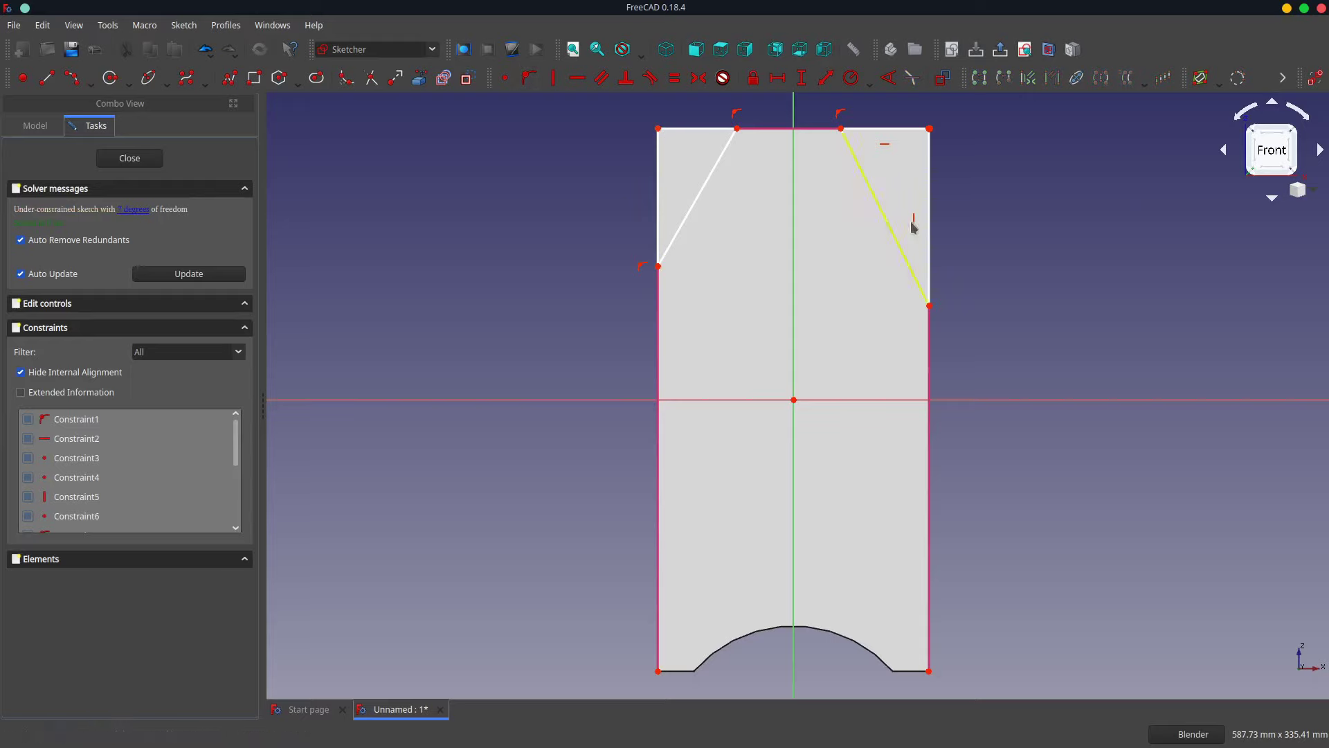
# - Attach the right outline's corner point and side line to the plank's corner and edge
pyautogui.scroll(3, 931, 132)
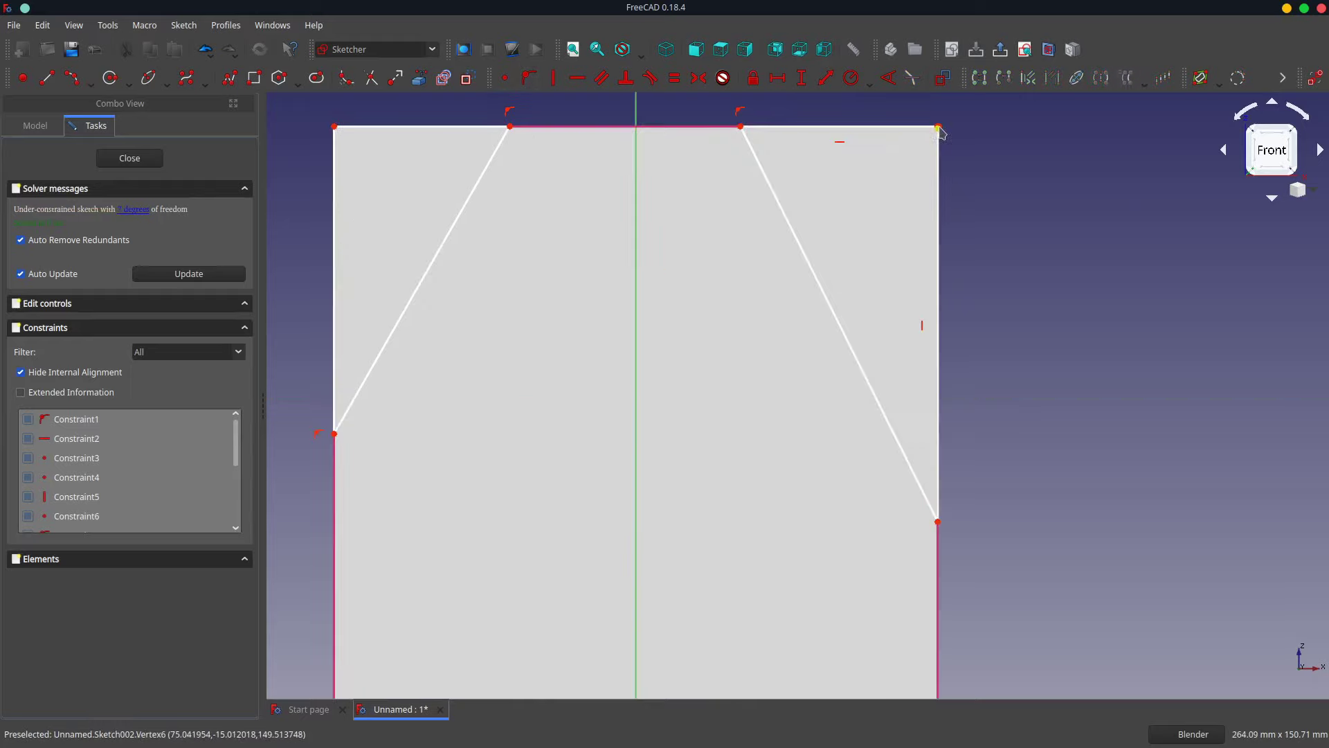
pyautogui.click(939, 128)
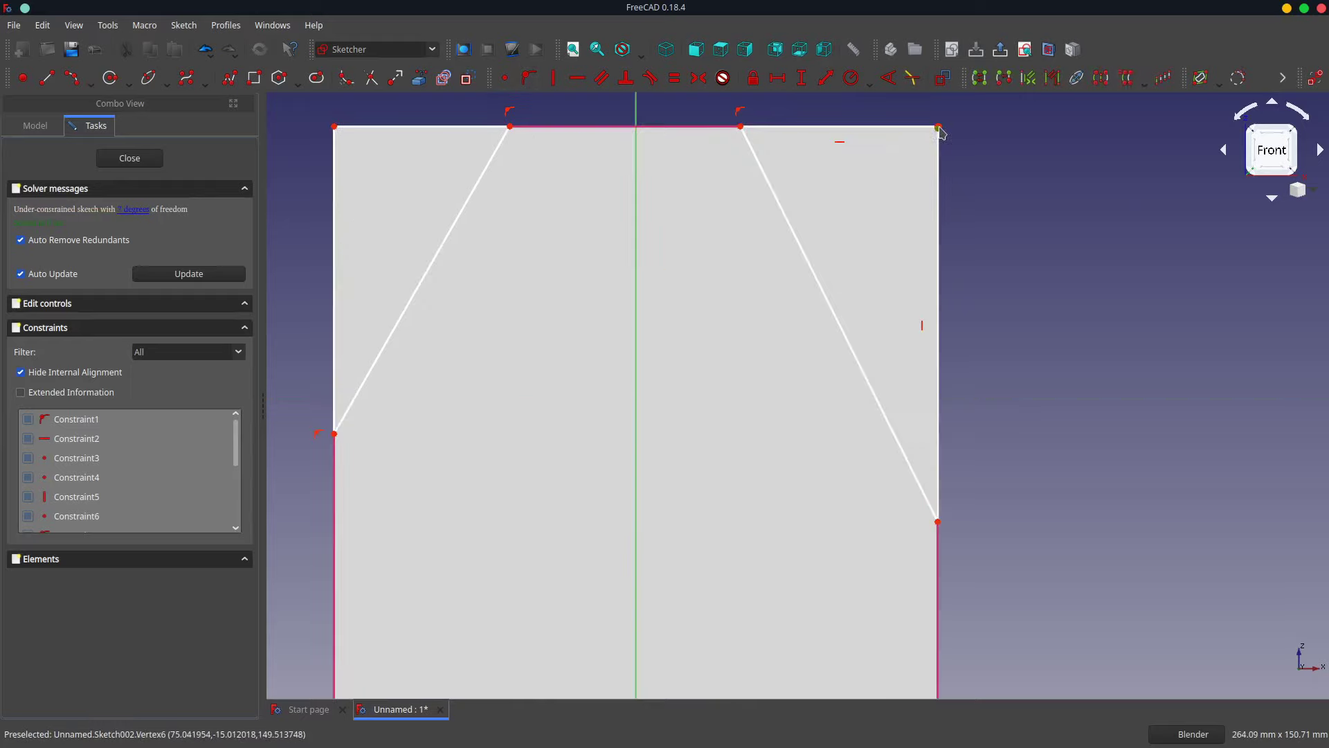
pyautogui.click(506, 80)
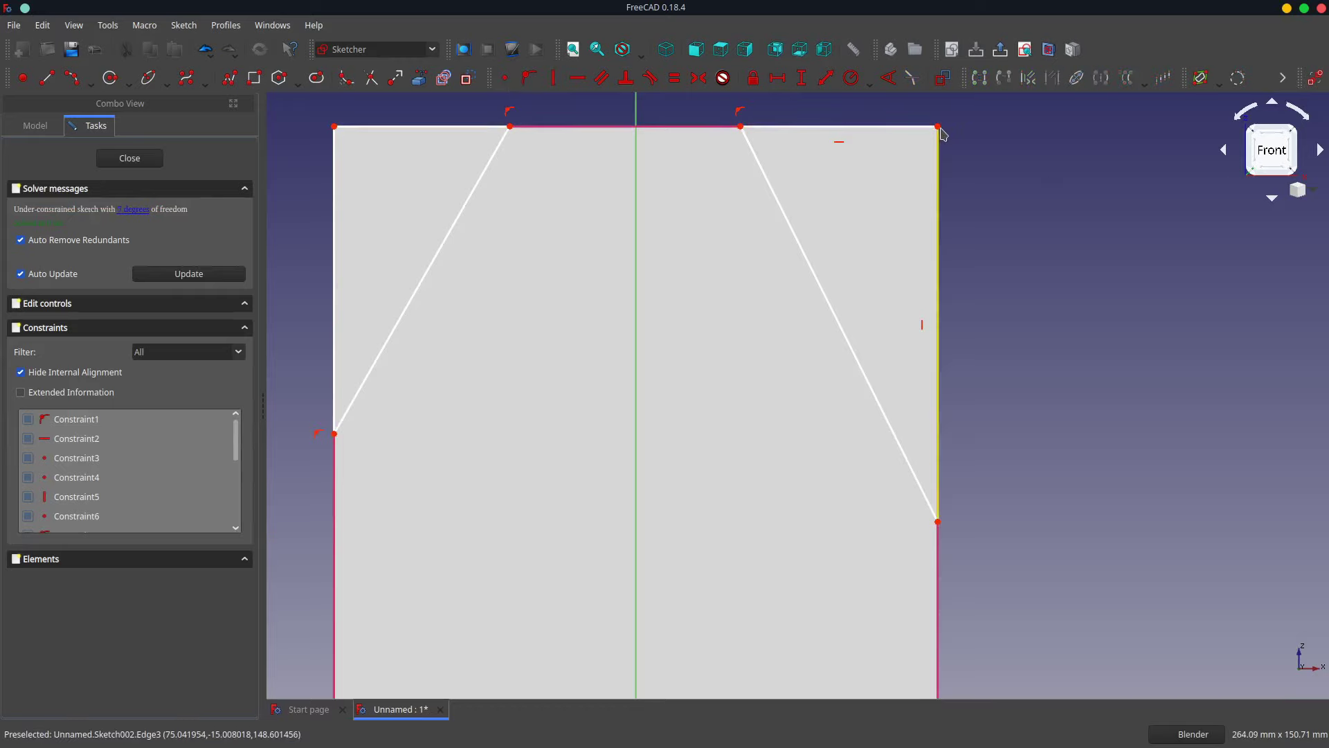
pyautogui.moveTo(943, 161)
pyautogui.mouseDown()
pyautogui.moveTo(963, 167)
pyautogui.moveTo(959, 135)
pyautogui.mouseUp()
pyautogui.click(505, 78)
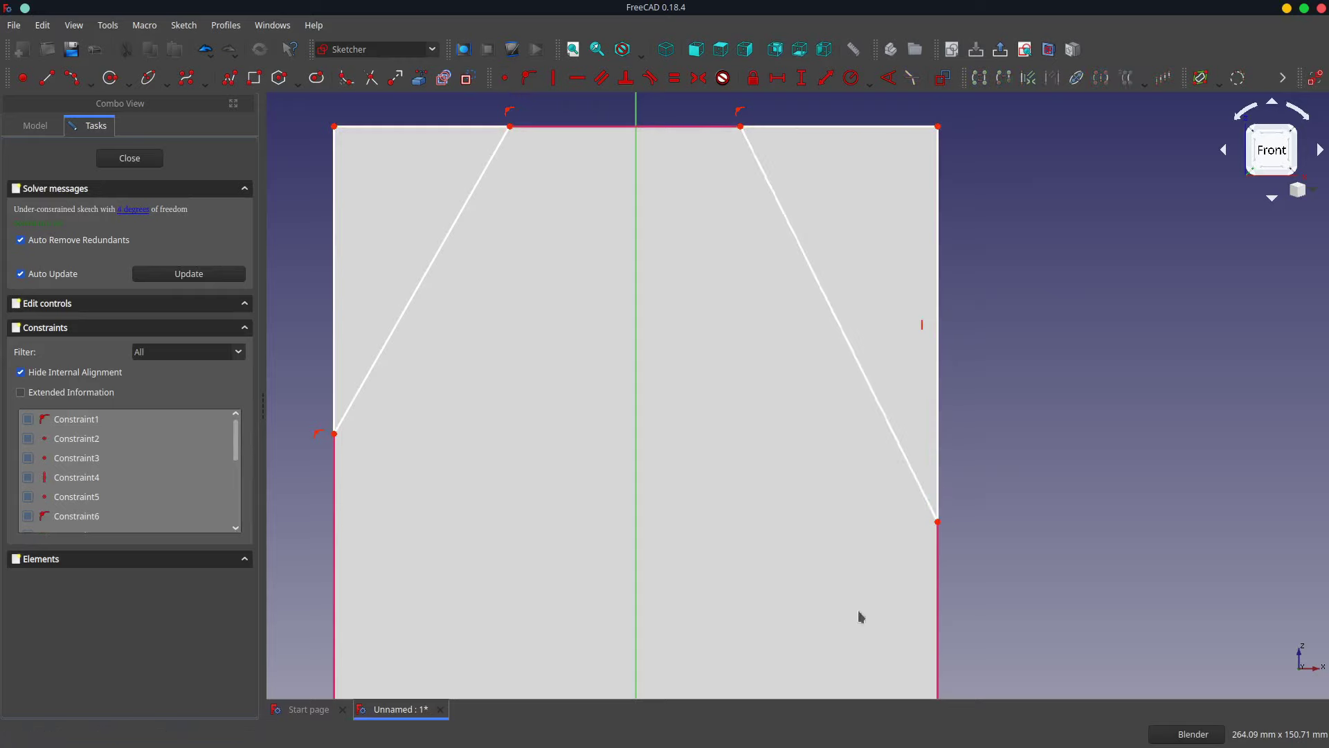
pyautogui.click(938, 550)
pyautogui.click(529, 78)
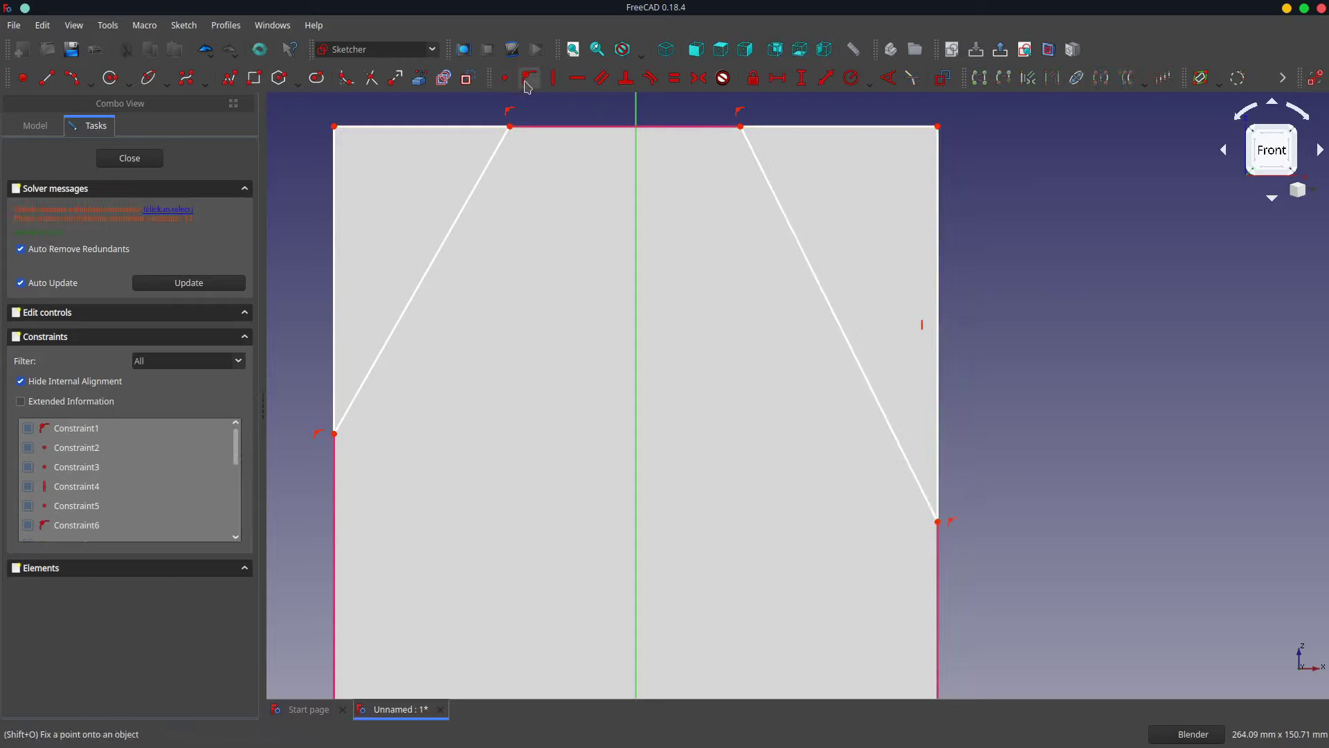
# - Make the two side segments equal and the two top segments equal
pyautogui.click(335, 203)
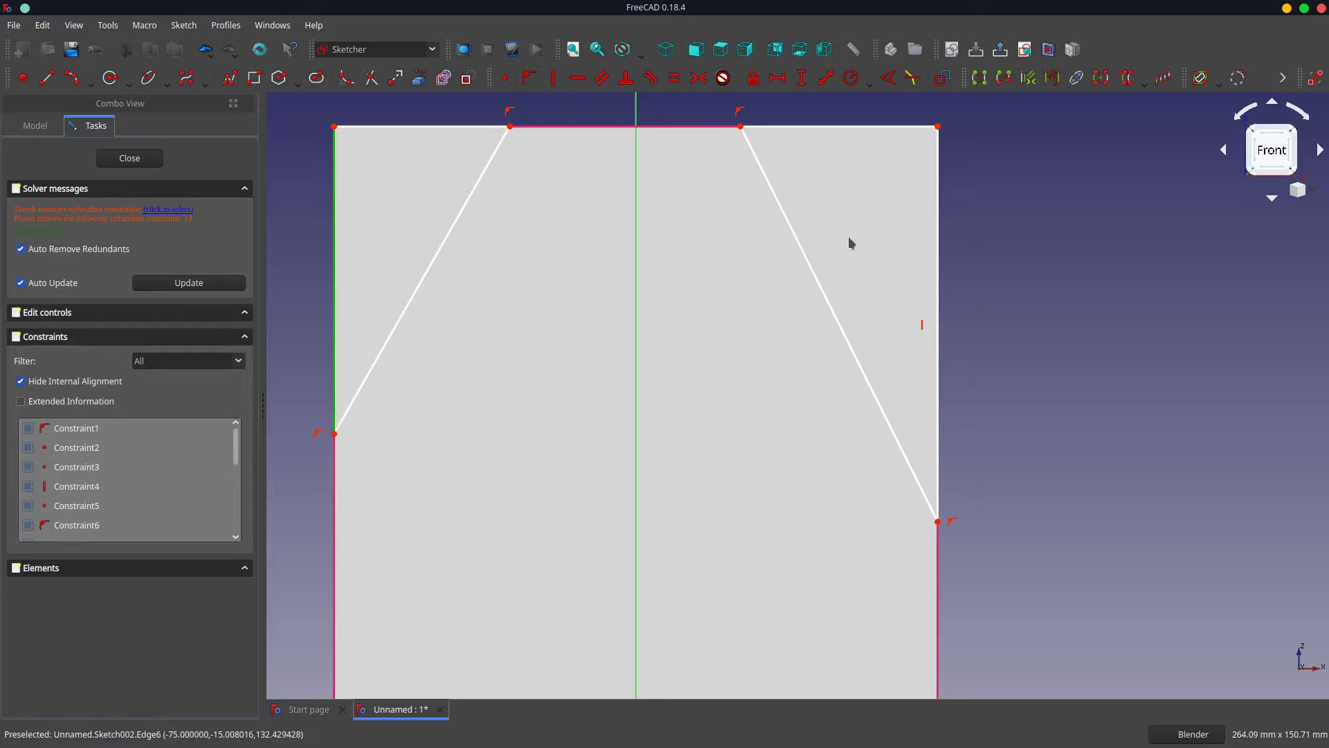
pyautogui.click(938, 215)
pyautogui.click(674, 78)
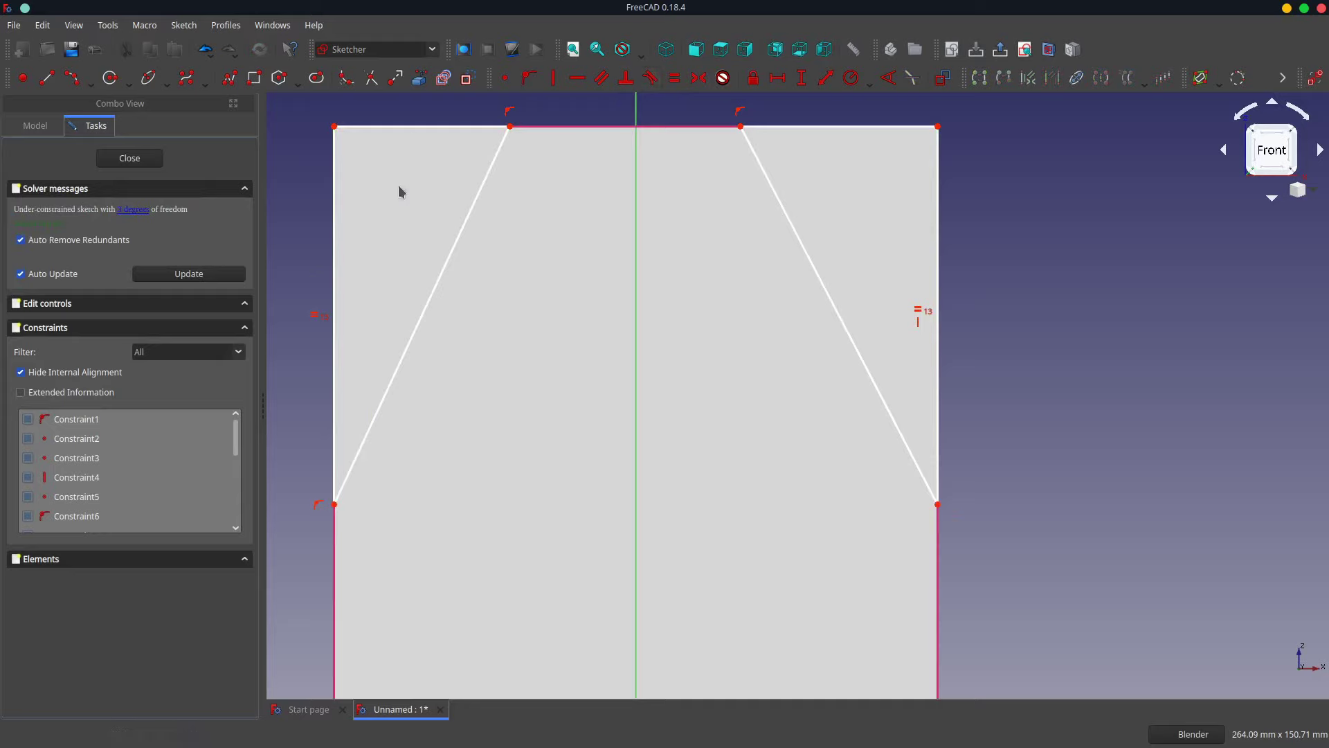
pyautogui.click(415, 127)
pyautogui.click(778, 129)
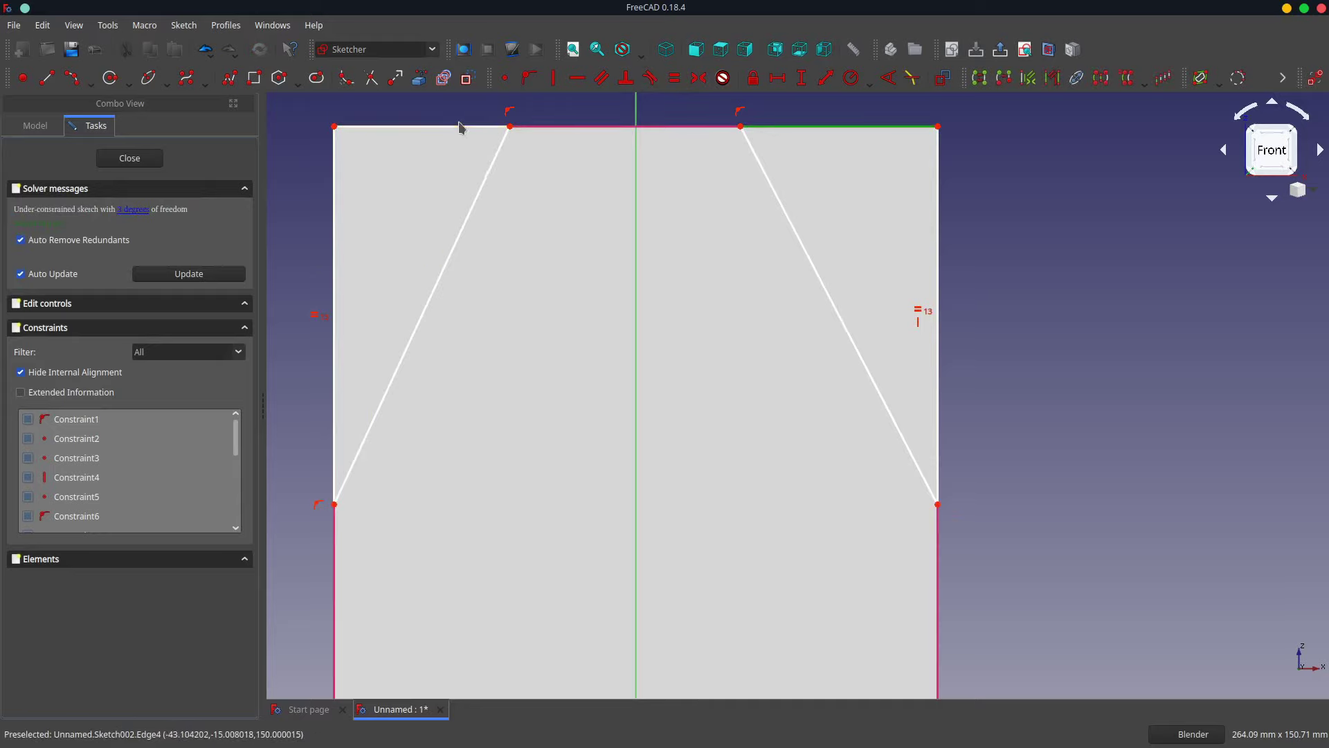
pyautogui.click(675, 78)
# - Dimension the top gap at 80 mm and the side height at 100 mm
pyautogui.scroll(-2, 677, 208)
pyautogui.click(568, 151)
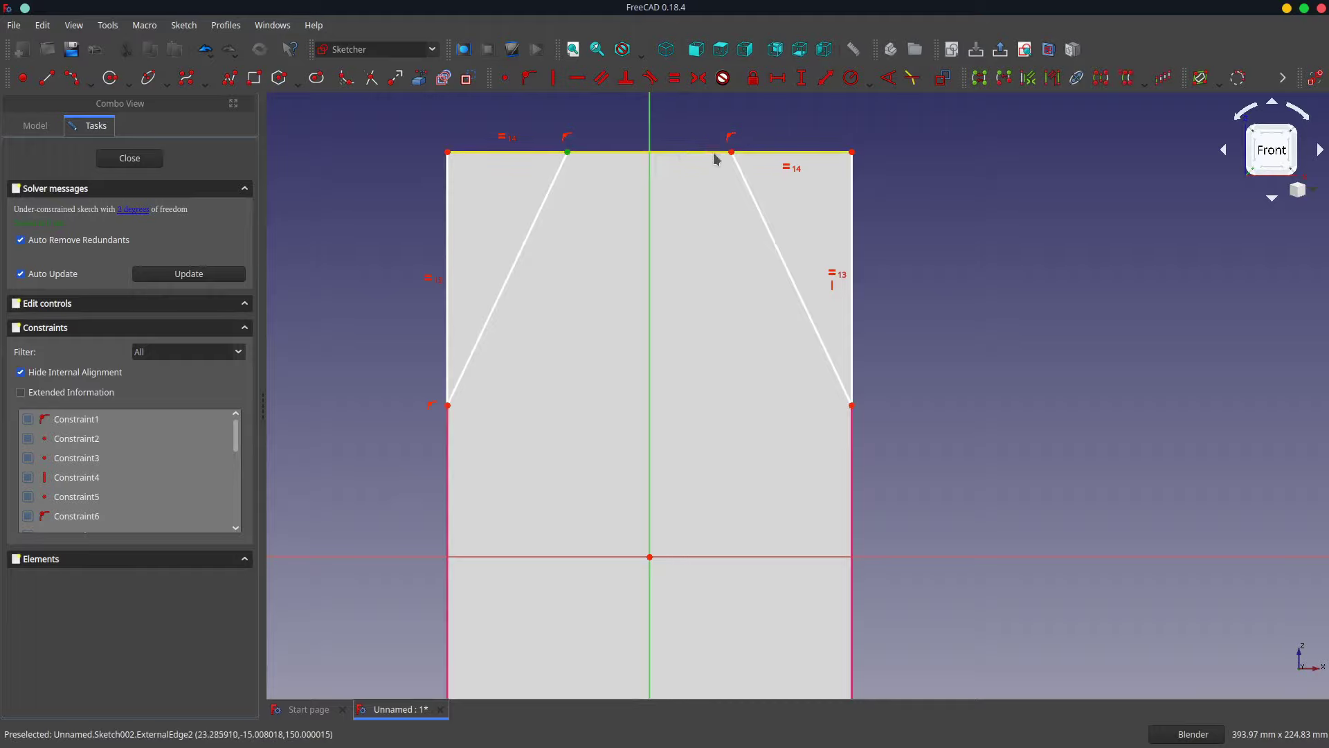
pyautogui.click(777, 77)
pyautogui.write('80')
pyautogui.press('Return')
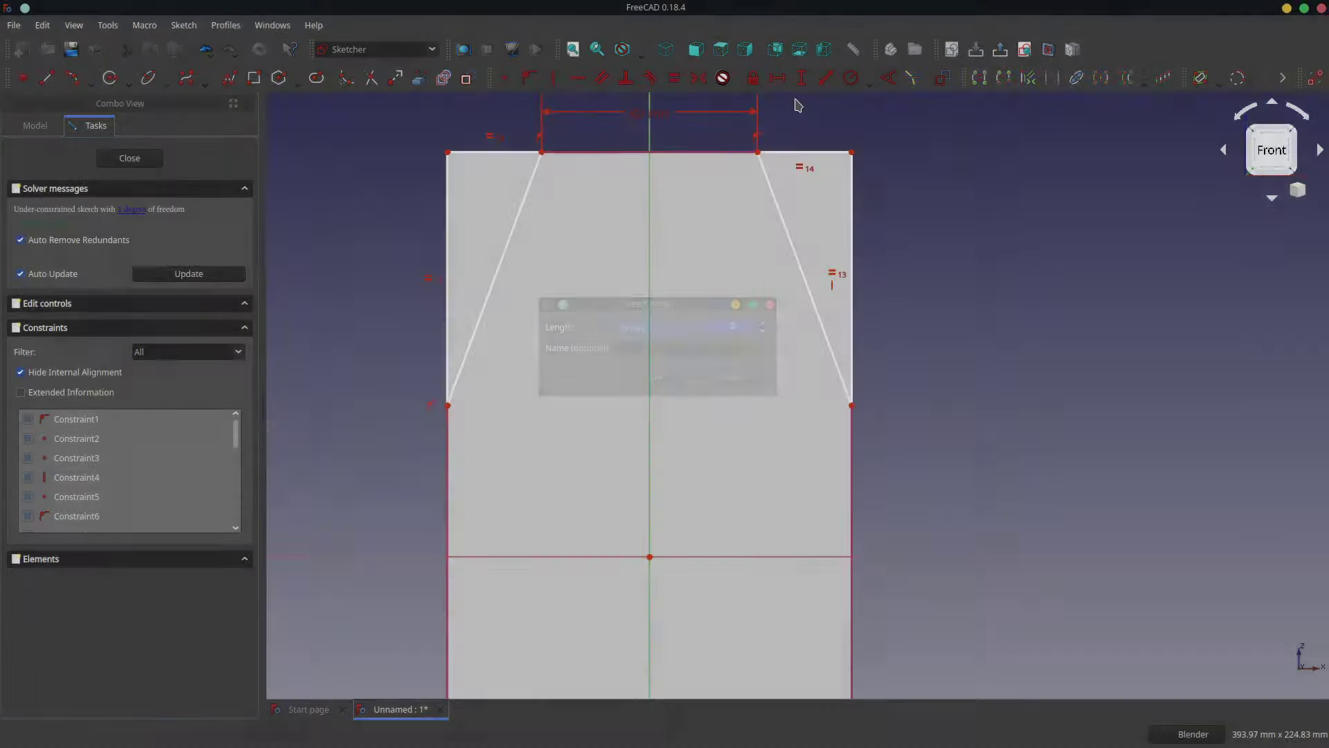
pyautogui.click(801, 78)
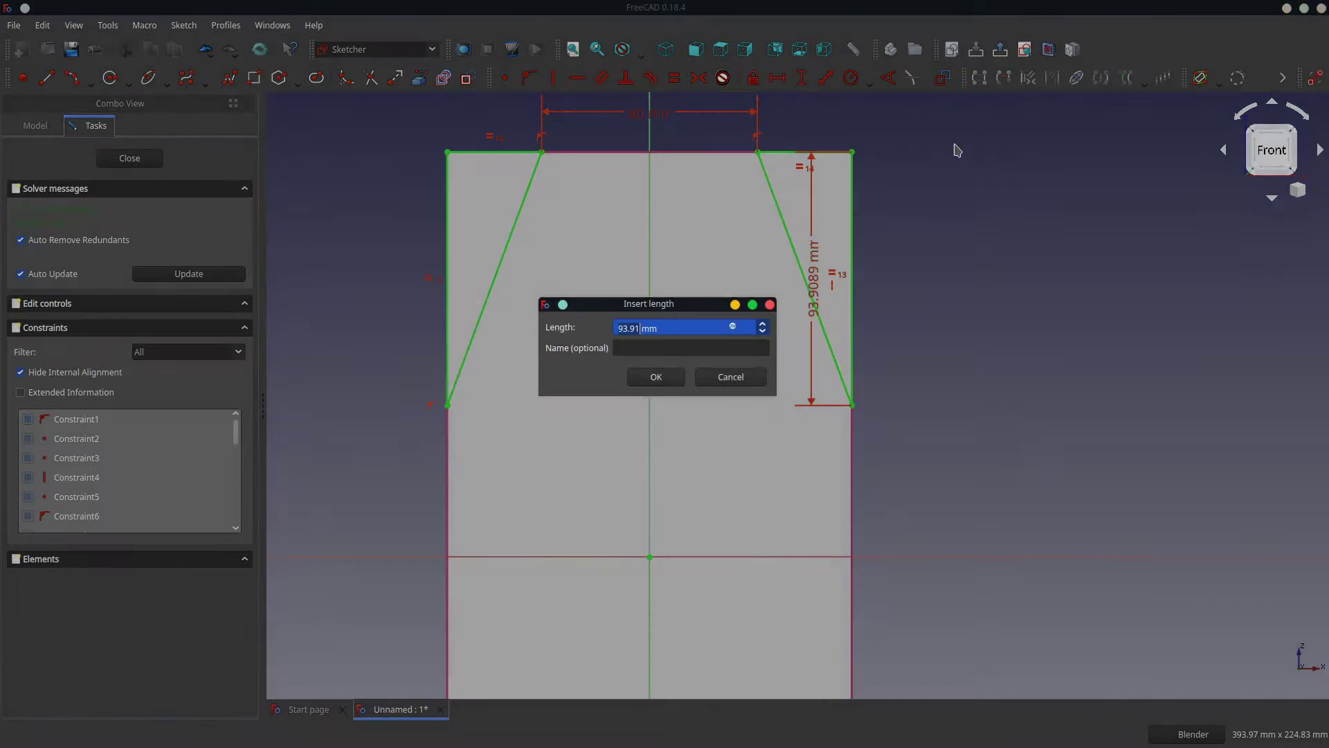
pyautogui.write('100')
pyautogui.press('Return')
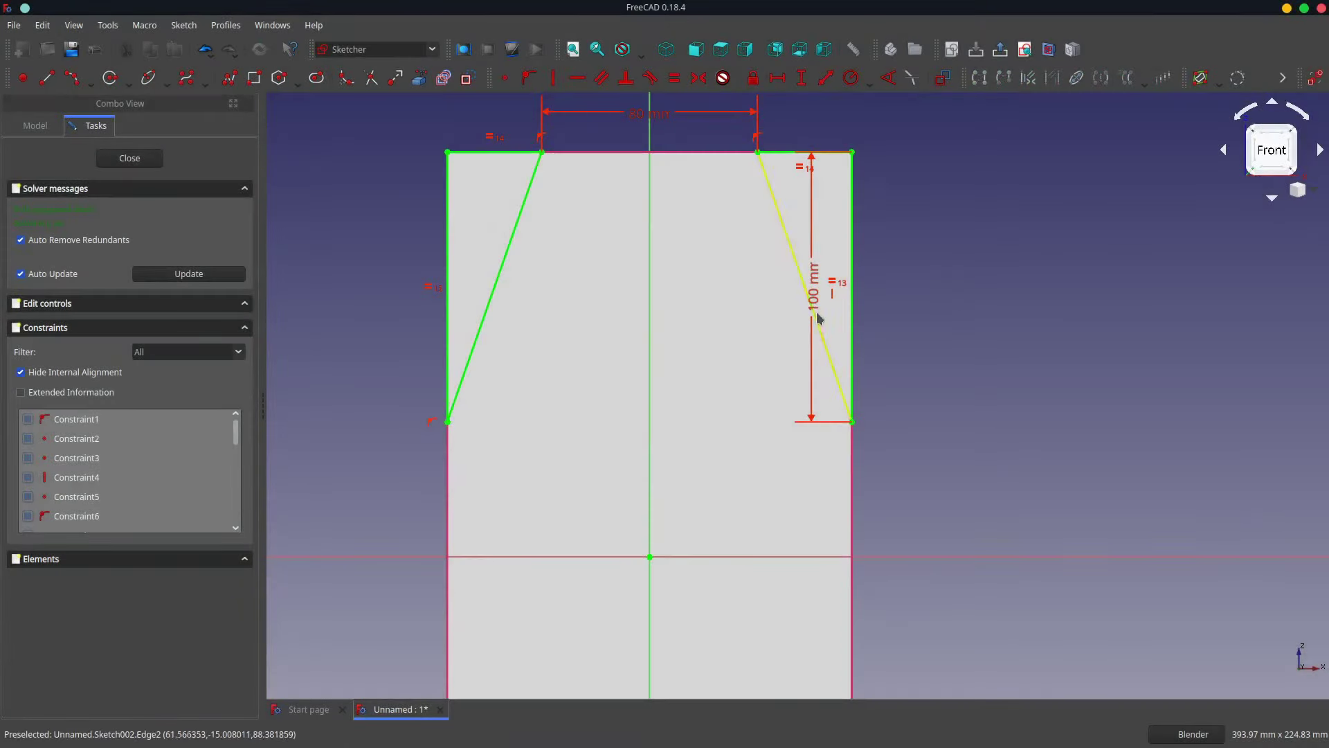
pyautogui.moveTo(812, 298); pyautogui.dragTo(988, 316)
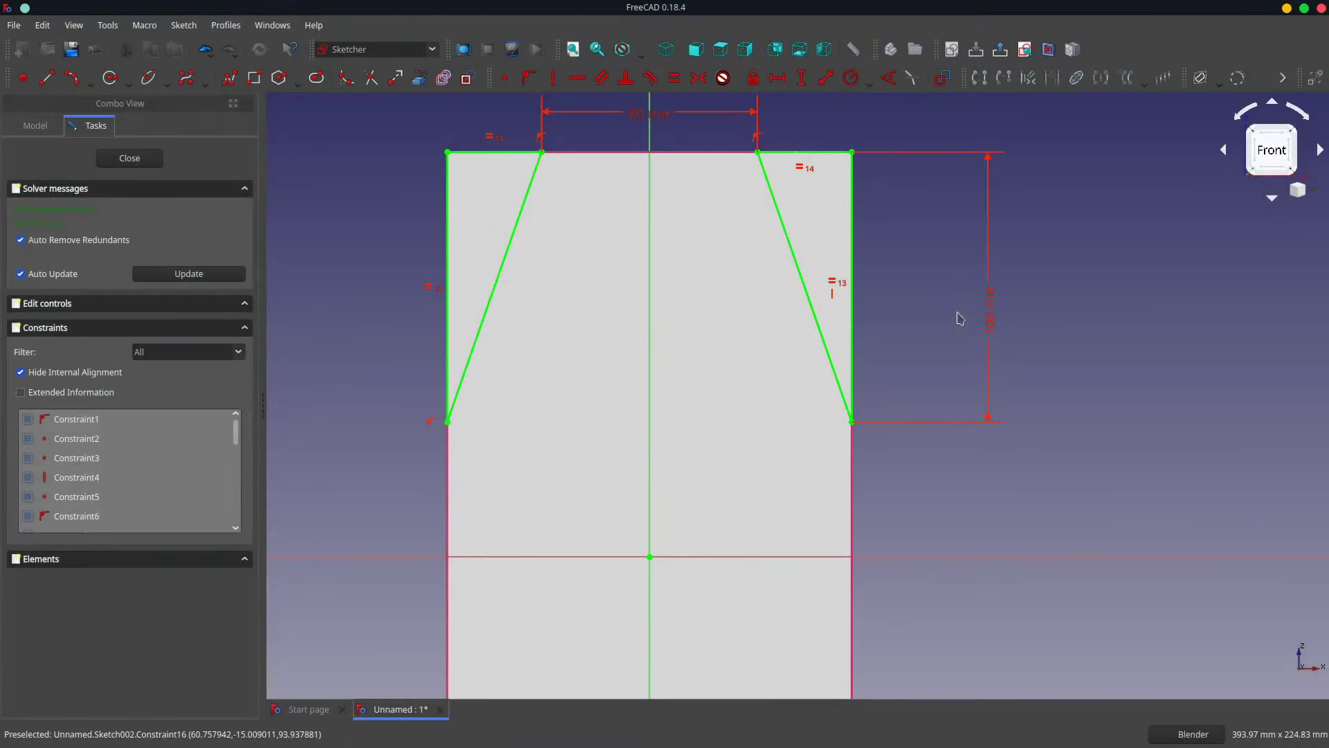
# - Pocket the corner-cut sketch Through all and orbit to inspect the tapered plank
pyautogui.click(104, 157)
pyautogui.click(486, 77)
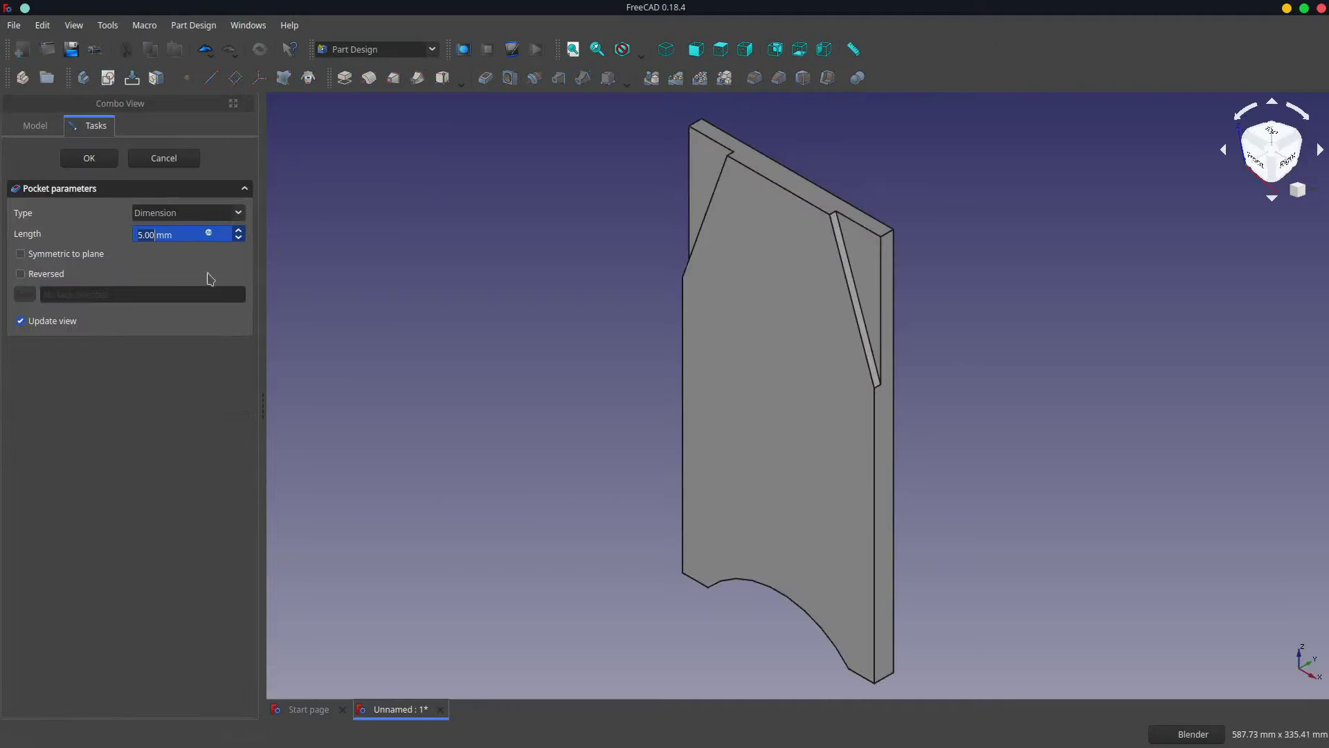
pyautogui.click(225, 215)
pyautogui.click(199, 249)
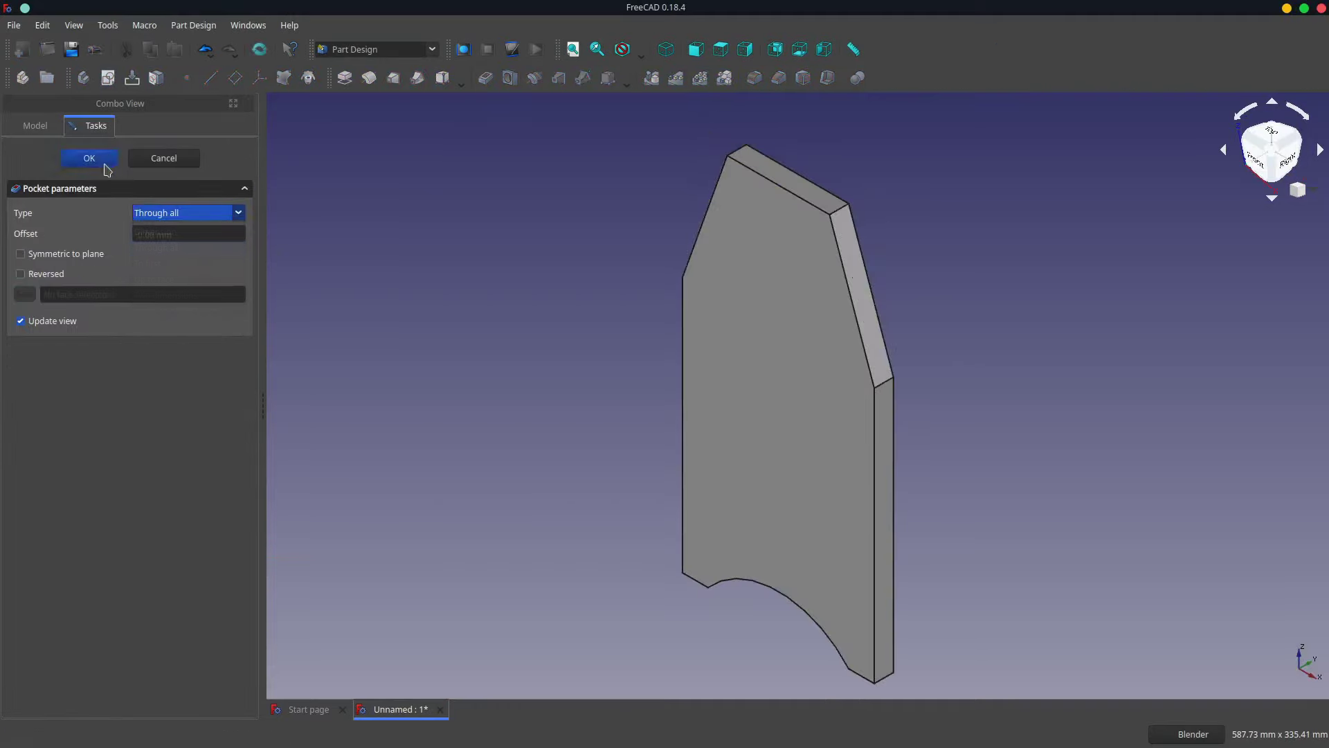
pyautogui.click(97, 159)
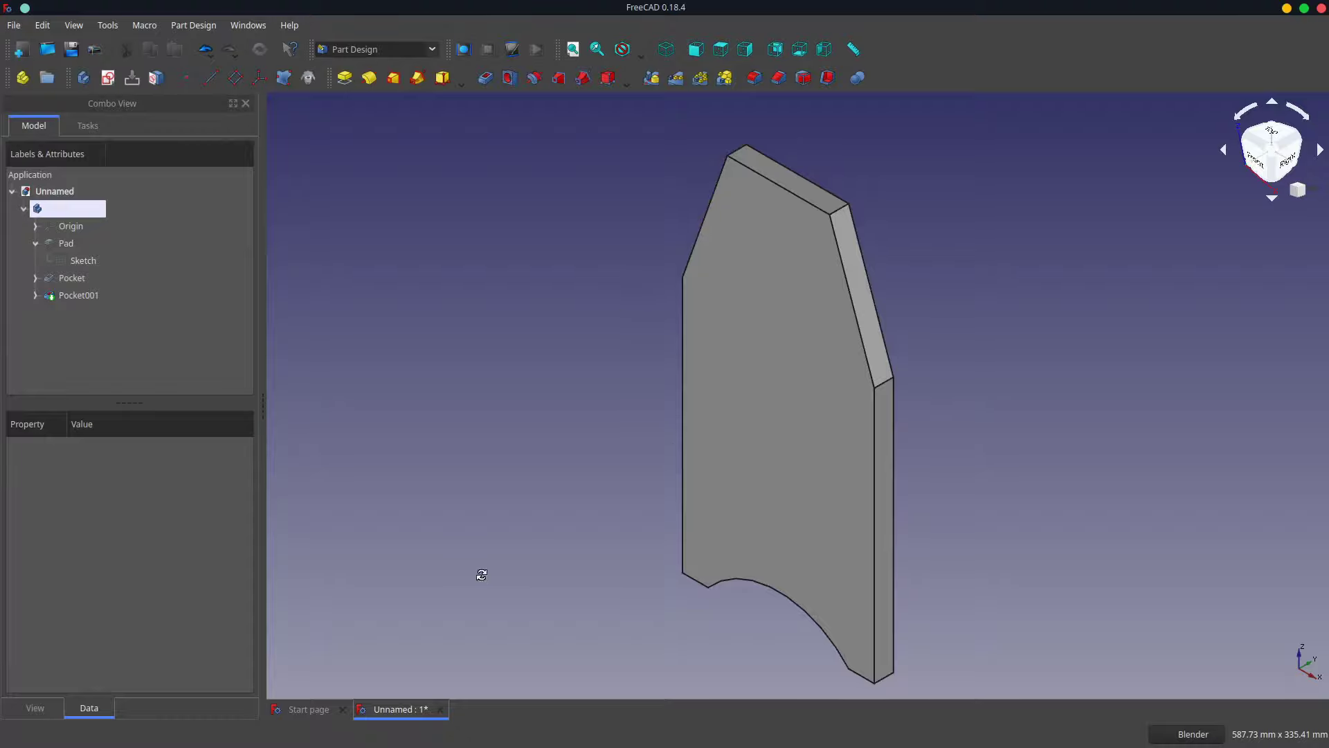
pyautogui.moveTo(482, 575); pyautogui.dragTo(562, 500, button='middle')
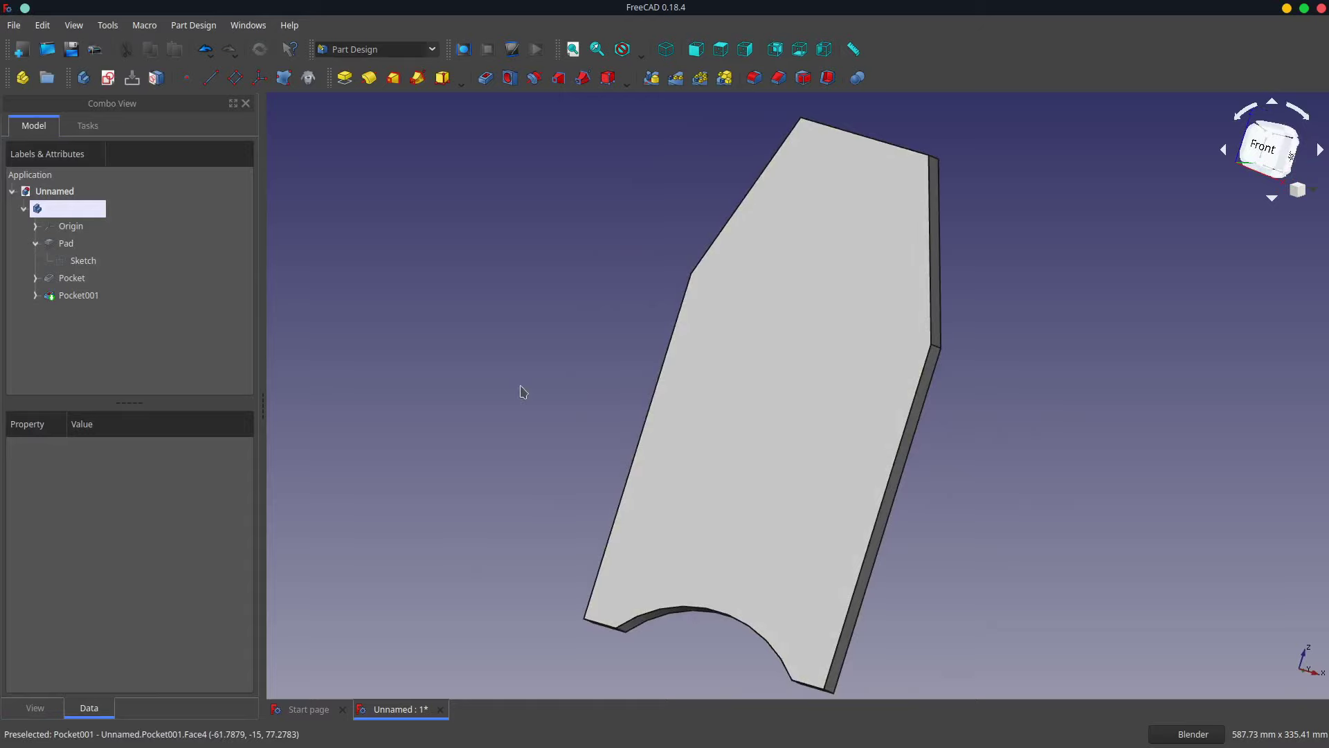
# - View the Demo plank from the front, then isometrically, showing the tapered top and flat foot
pyautogui.press('1')
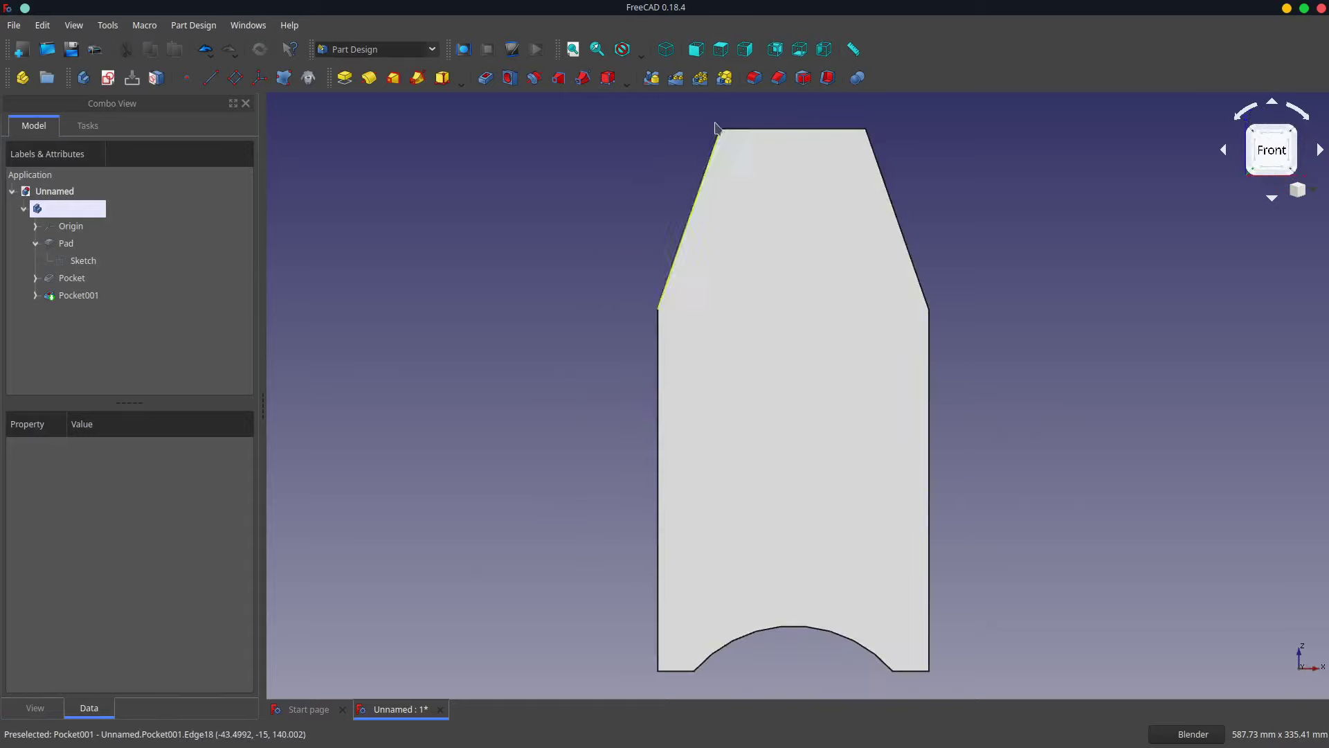
pyautogui.click(666, 49)
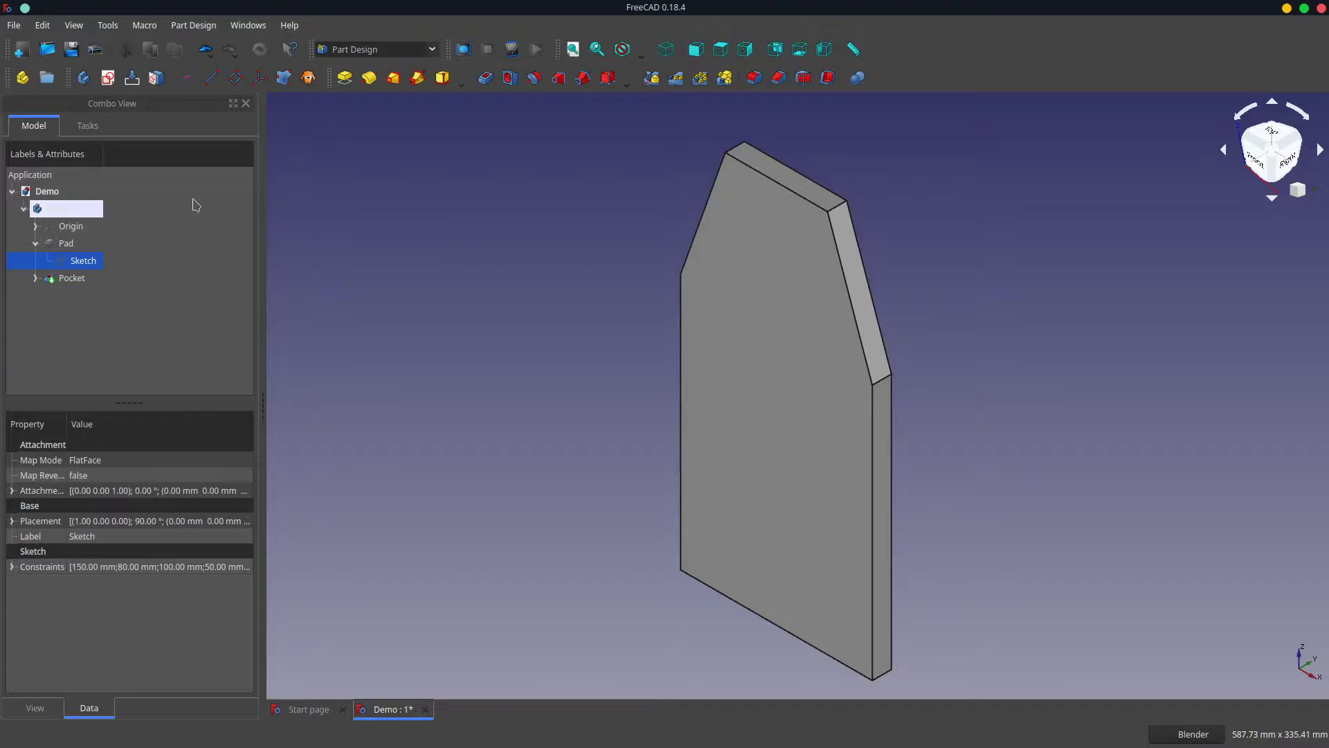
# - Close Demo, discarding changes, and reopen Demo.FCStd from the recent files
pyautogui.click(14, 25)
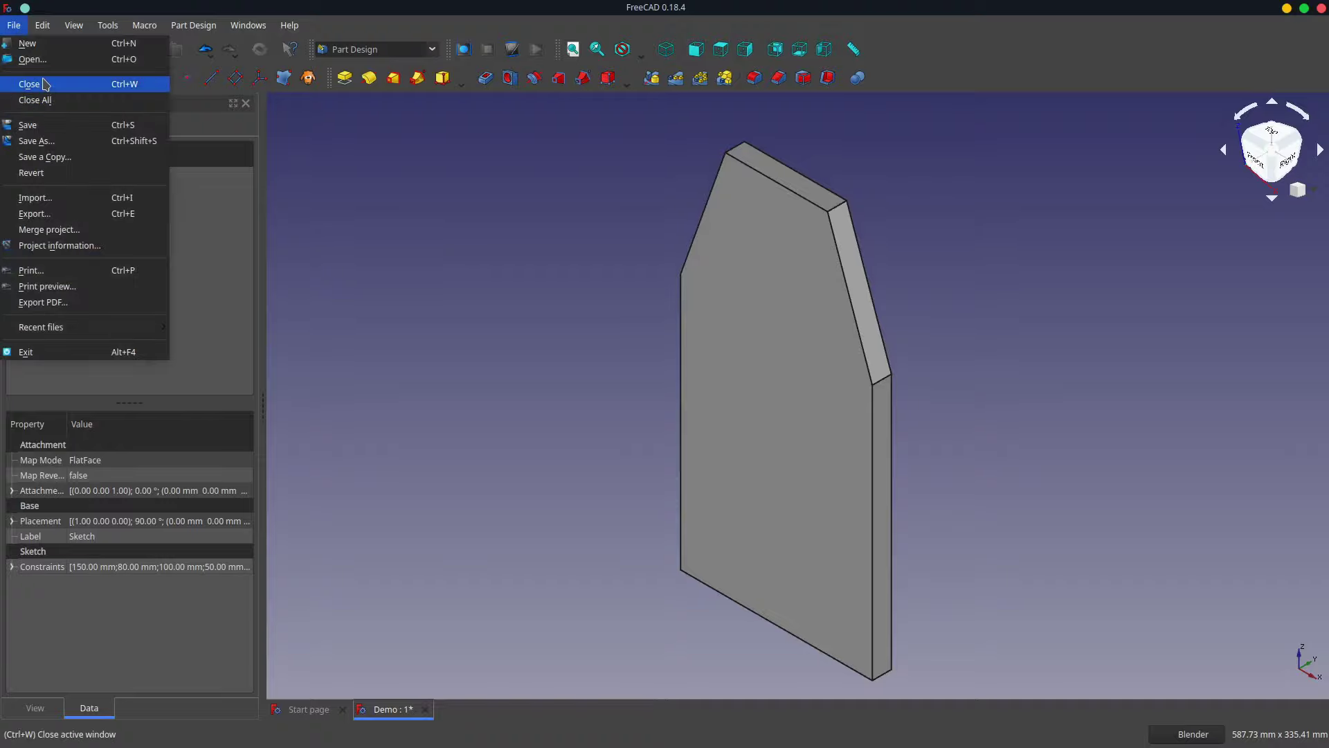
pyautogui.click(43, 84)
pyautogui.click(697, 379)
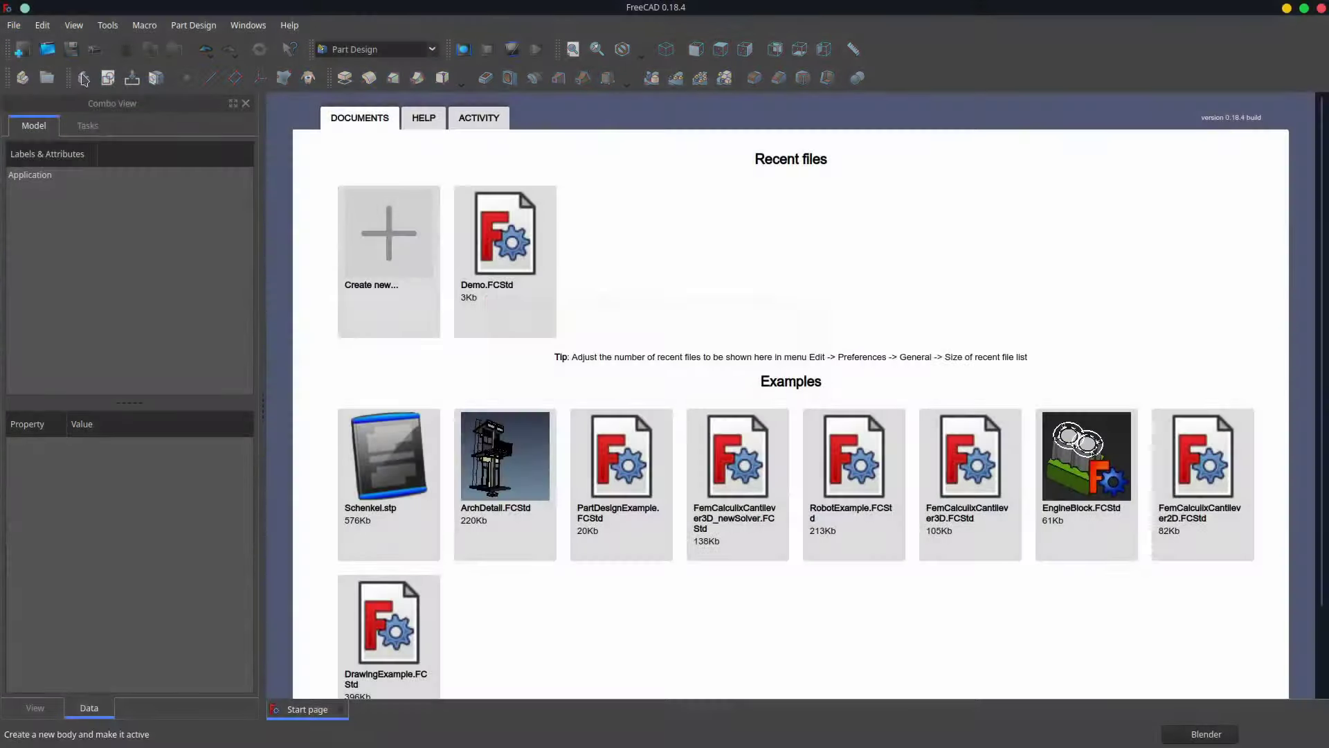
pyautogui.click(495, 270)
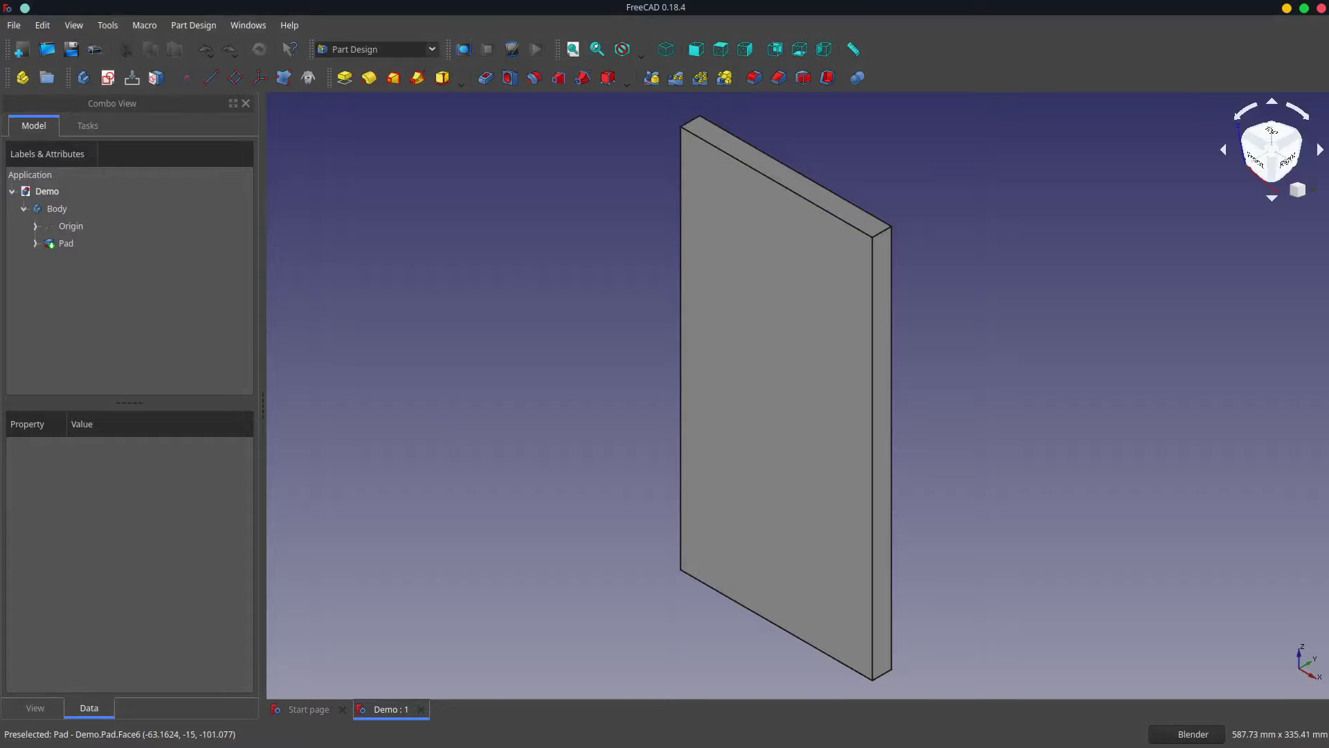
# - Create a datum plane on the plank's front face and clear its Pad:Face6 attachment
pyautogui.click(780, 427)
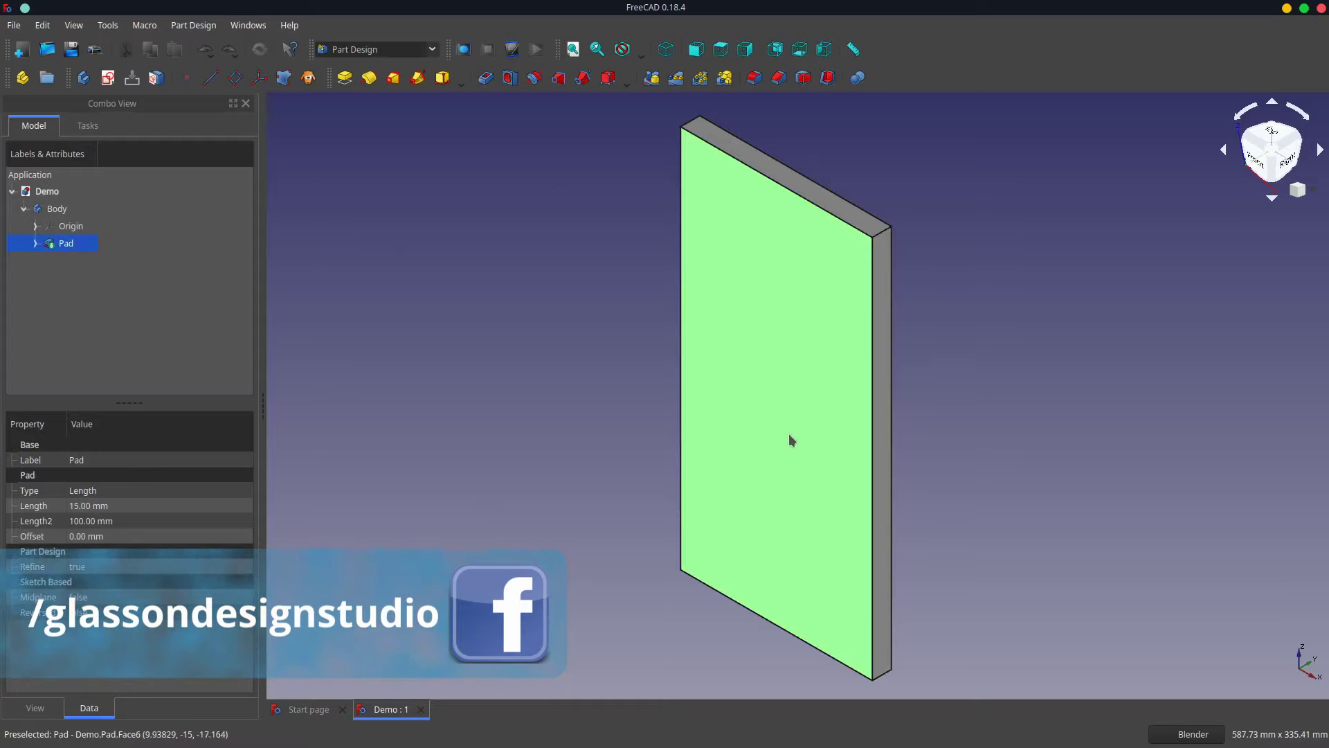
pyautogui.click(236, 78)
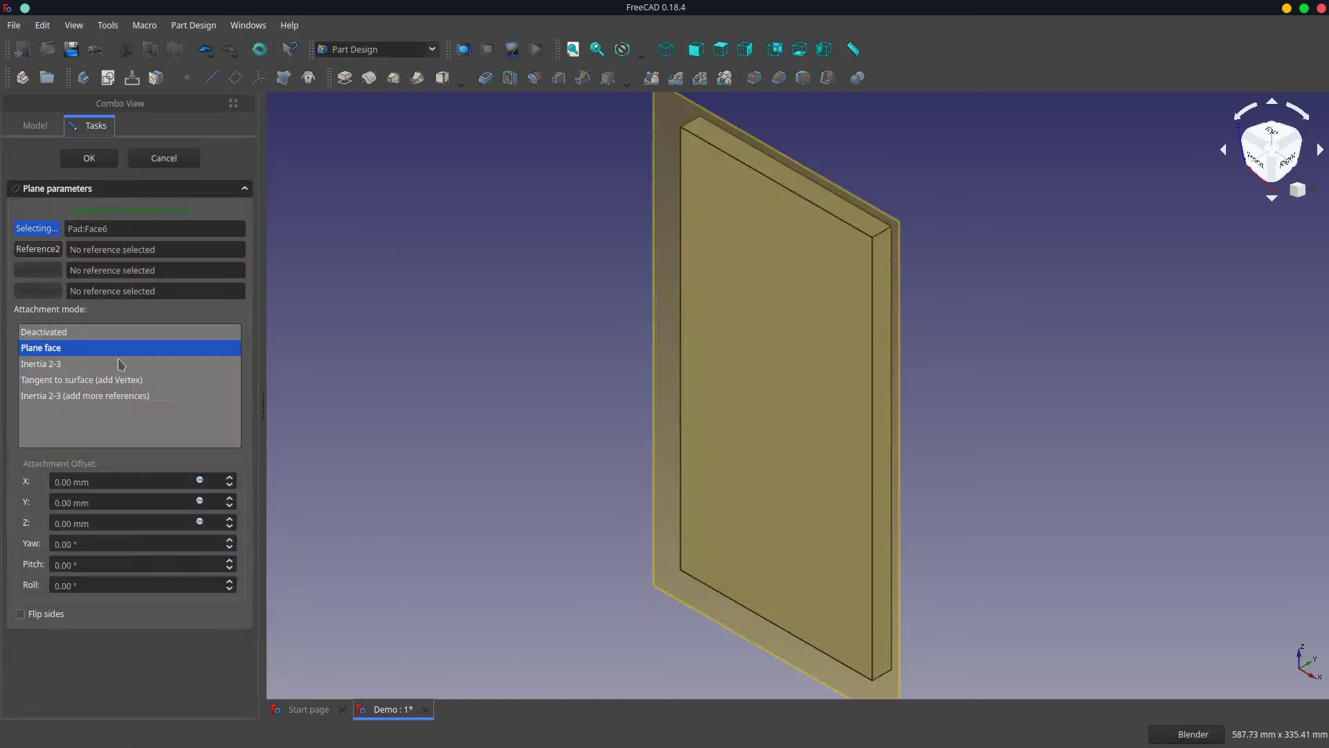
pyautogui.moveTo(164, 232); pyautogui.dragTo(62, 226)
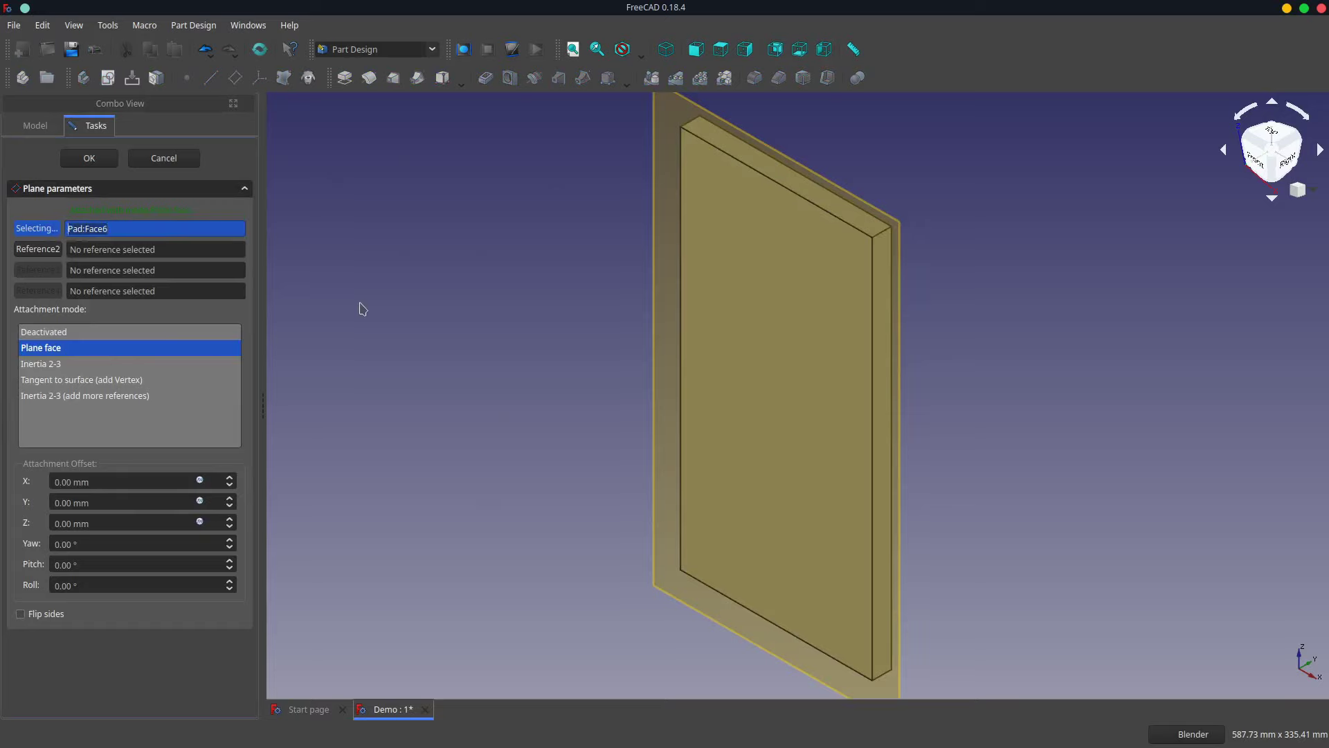
pyautogui.press('Delete')
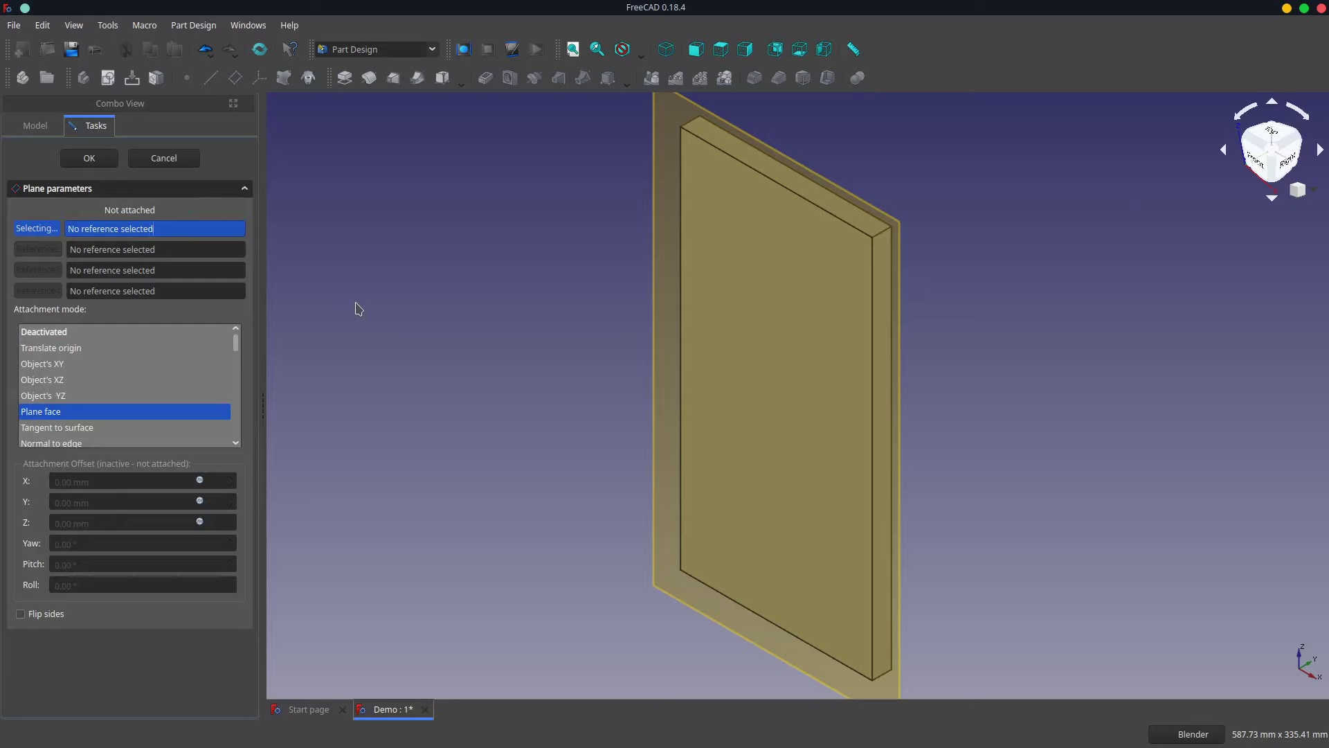
pyautogui.click(80, 161)
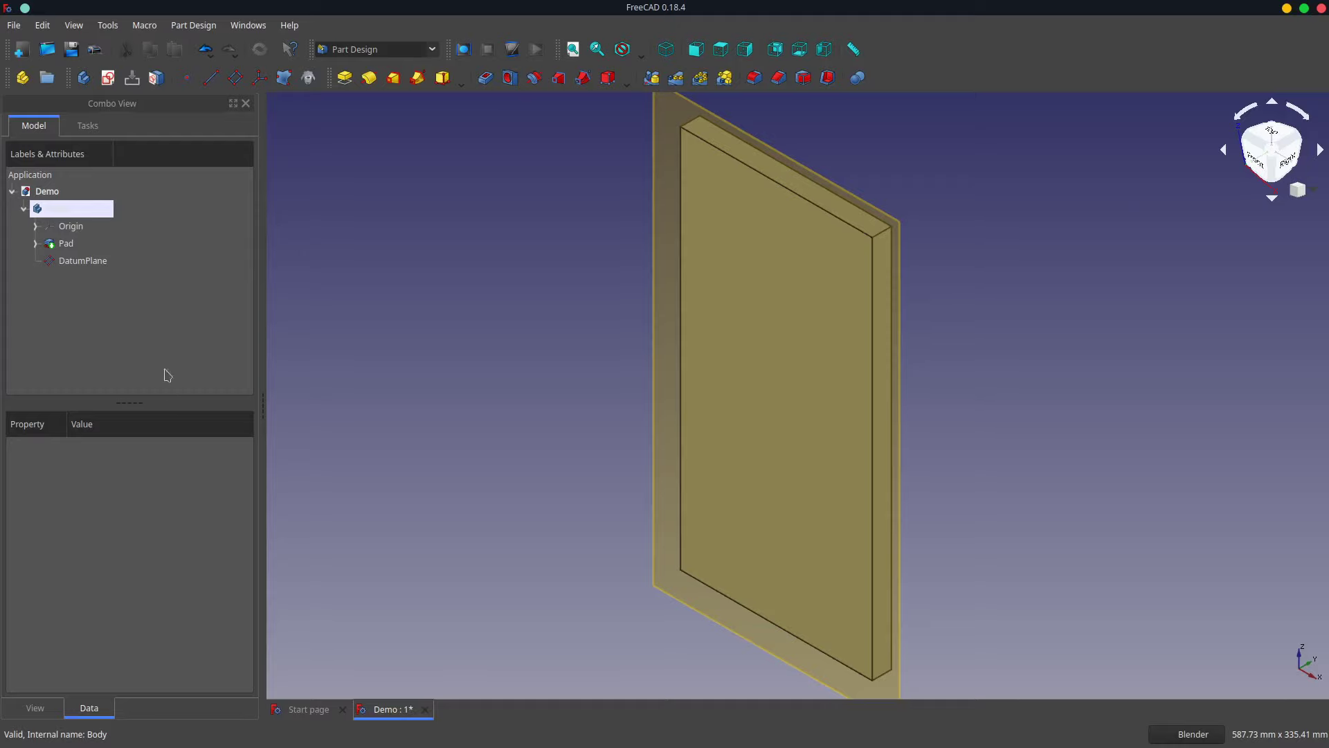
# - Create a new sketch on the DatumPlane and link the face's left, bottom and right edges as references
pyautogui.click(107, 77)
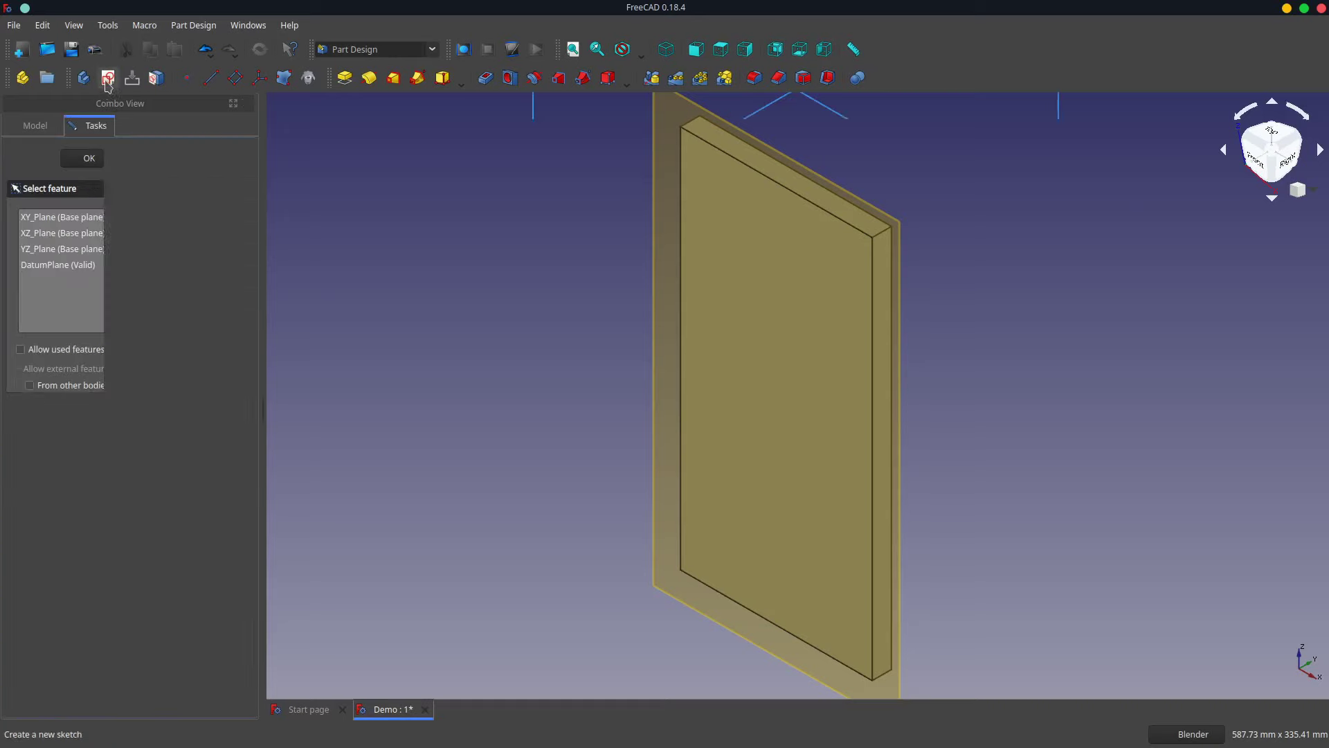
pyautogui.click(67, 266)
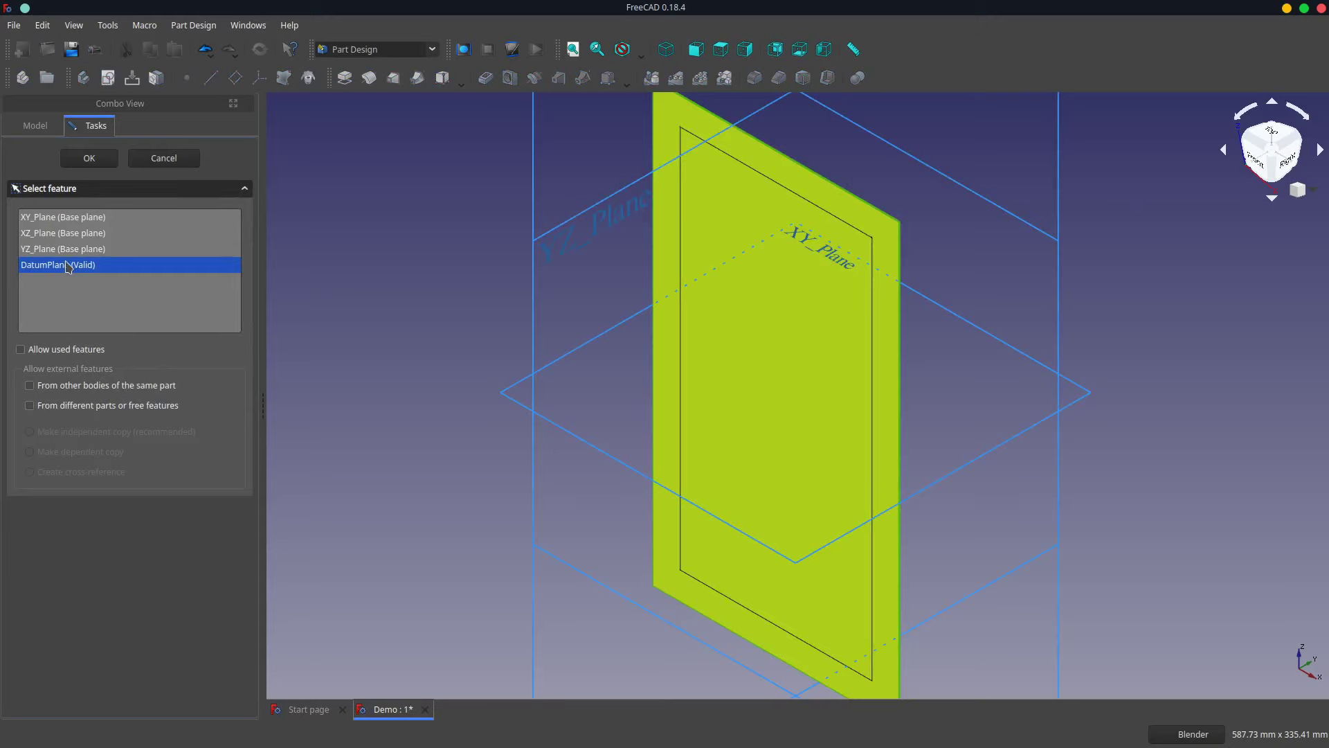
pyautogui.click(89, 158)
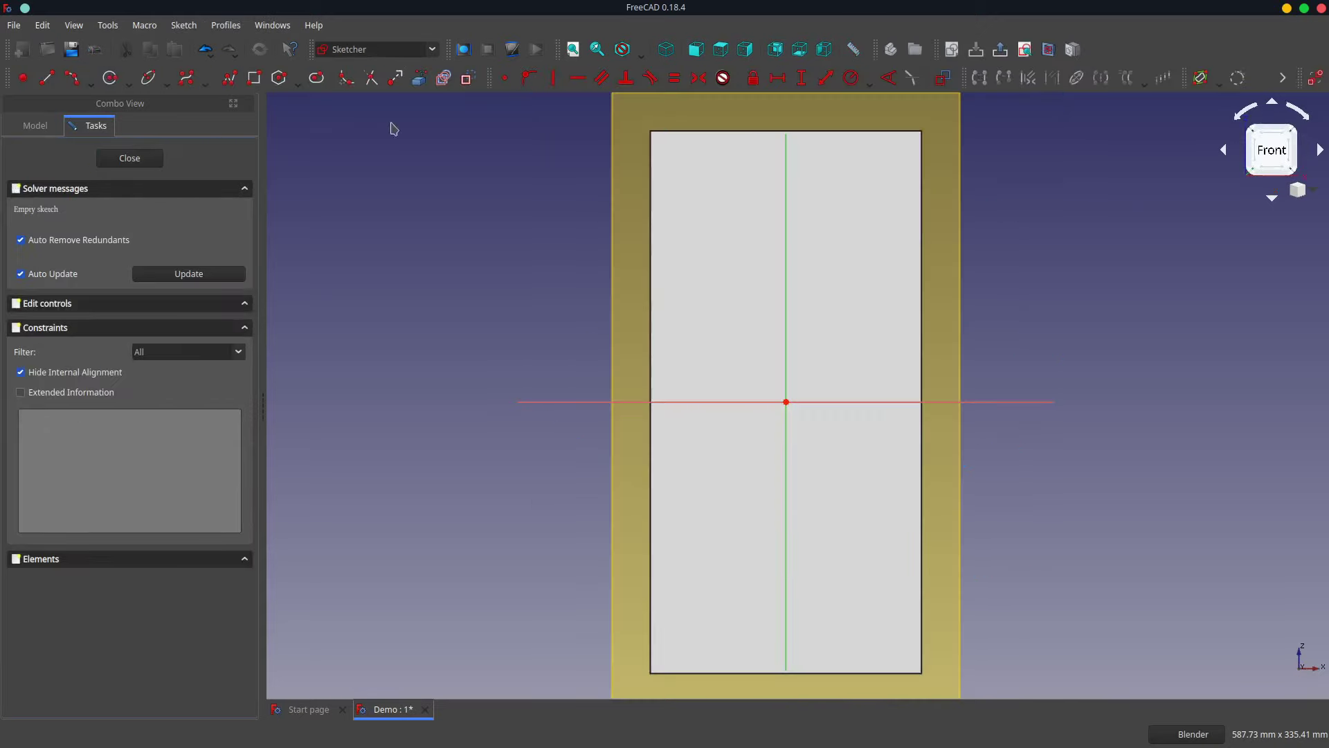
pyautogui.click(650, 616)
pyautogui.click(700, 673)
pyautogui.click(922, 610)
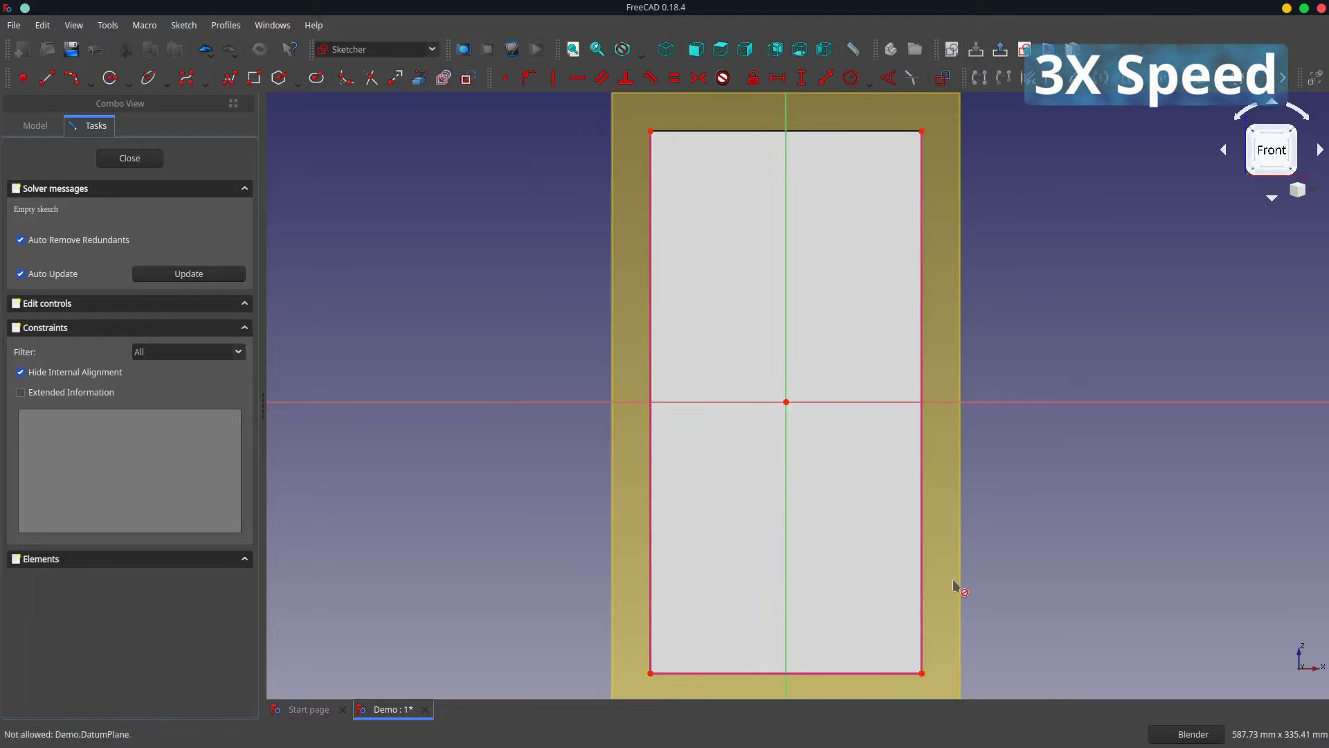
# - Draw a horizontal guide line across the plank 25 mm up from the bottom
pyautogui.click(650, 600)
pyautogui.click(923, 600)
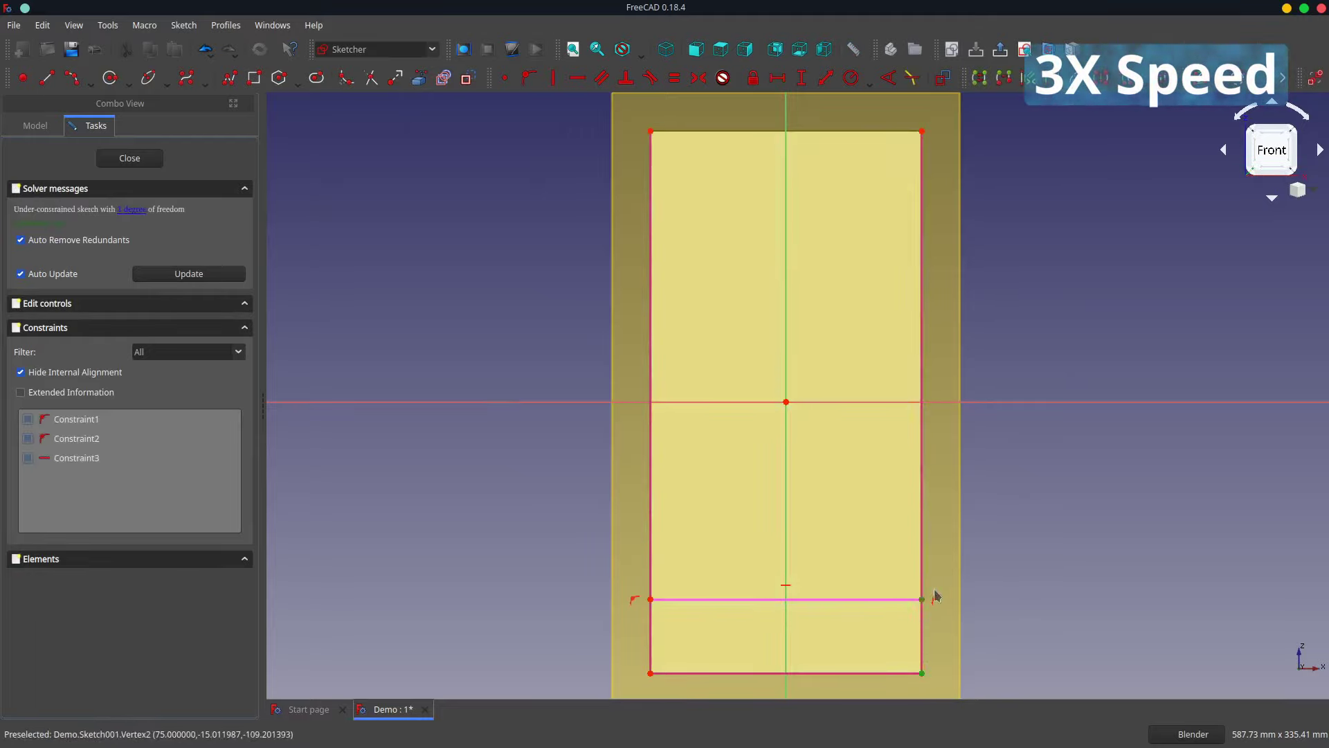
pyautogui.write('i25')
pyautogui.press('Return')
pyautogui.keyDown('shift'); pyautogui.moveTo(852, 589); pyautogui.dragTo(835, 356, button='middle'); pyautogui.keyUp('shift')
# - Draw a symmetric arc from the bottom edge, tangent to the guide line, with its end 20 mm from the left corner
pyautogui.press('g')
pyautogui.press('c')
pyautogui.click(769, 441)
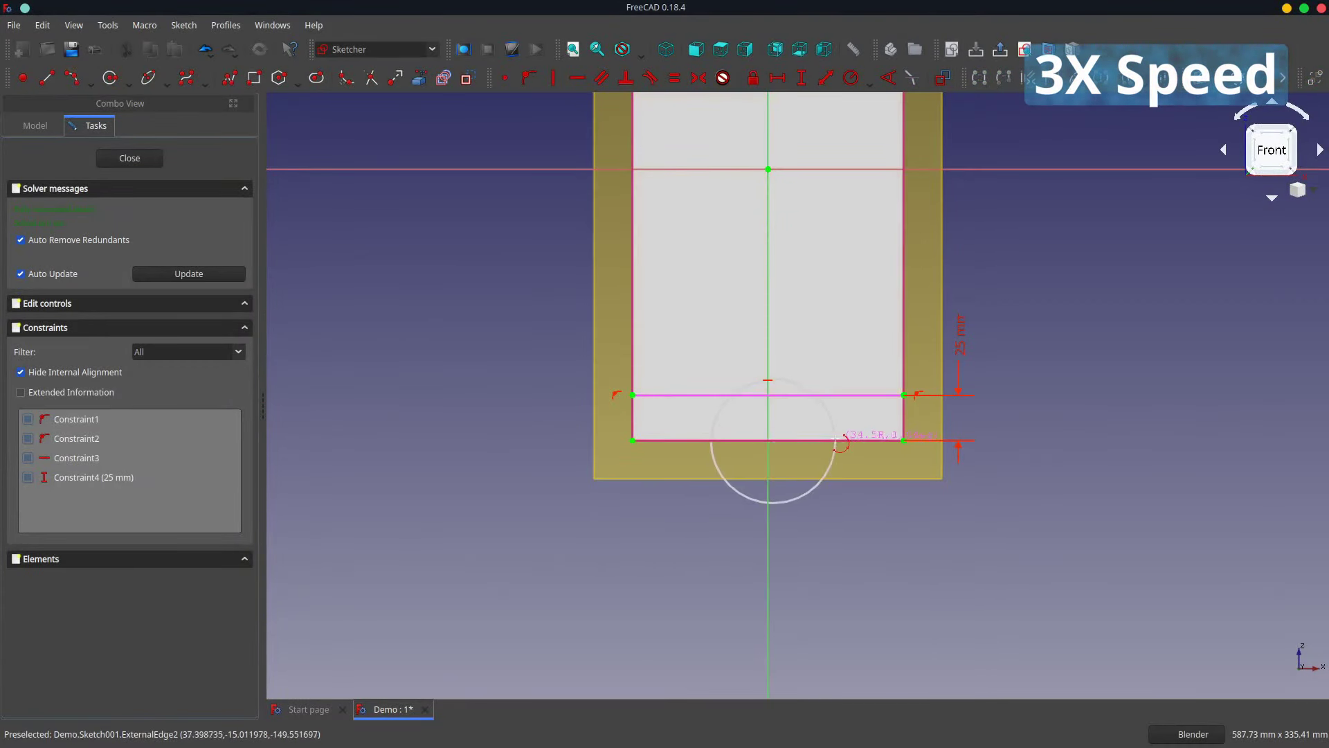
pyautogui.click(807, 396)
pyautogui.press('g')
pyautogui.press('t')
pyautogui.click(713, 449)
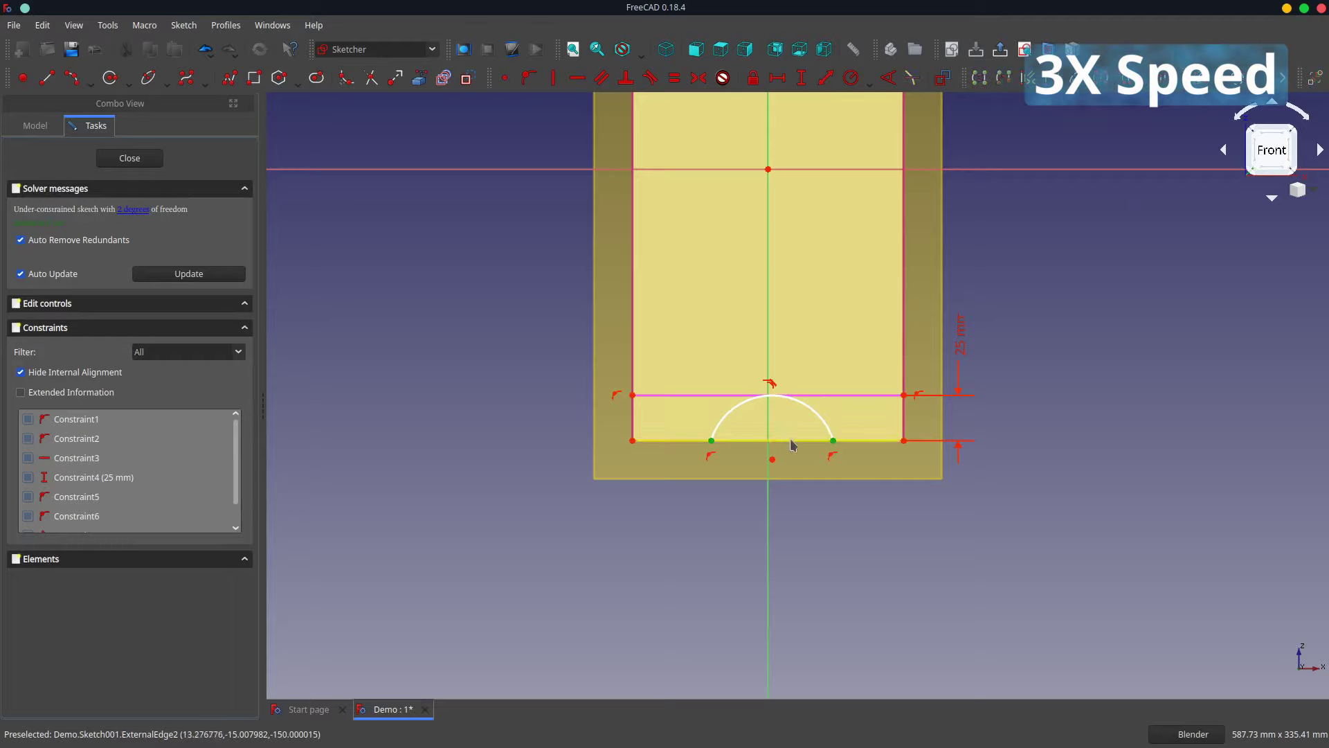
pyautogui.click(633, 441)
pyautogui.click(711, 441)
pyautogui.click(782, 80)
pyautogui.write('20')
pyautogui.press('Return')
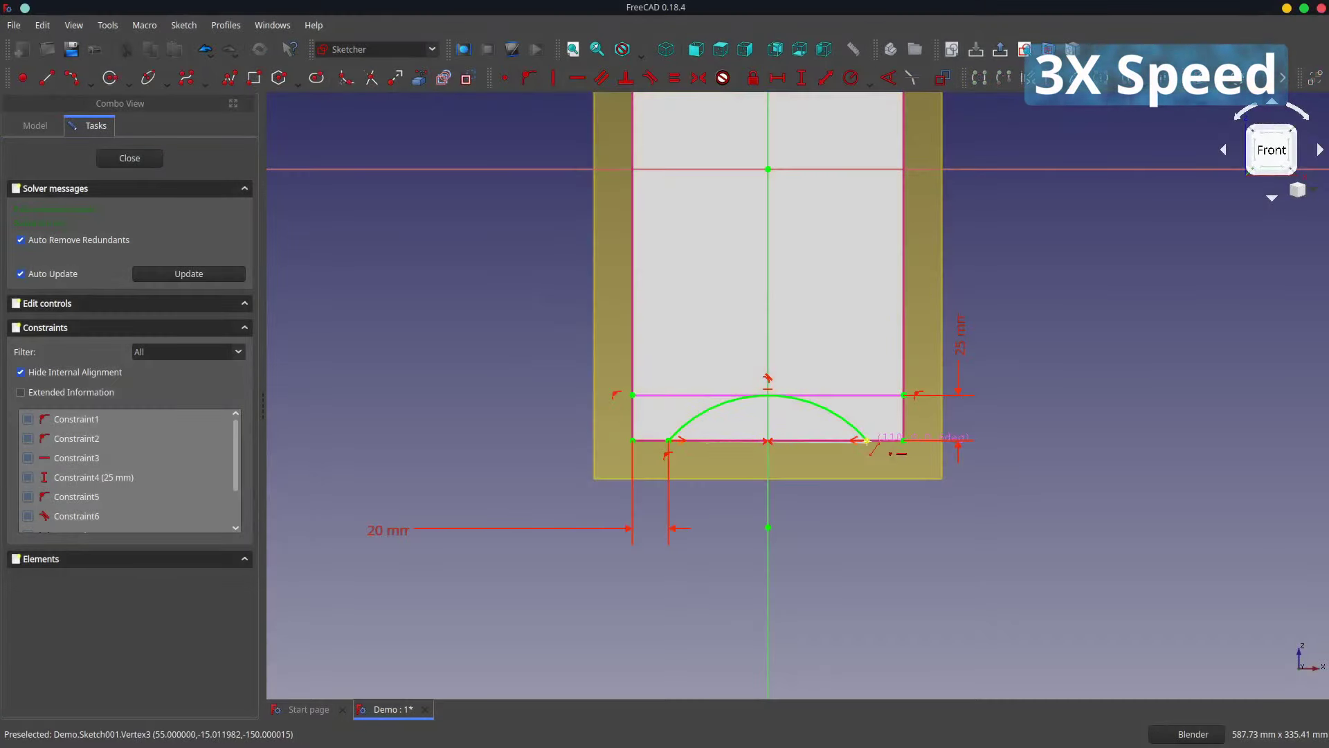
# - Close the arc sketch, pocket it Through all, and hide the DatumPlane
pyautogui.click(149, 161)
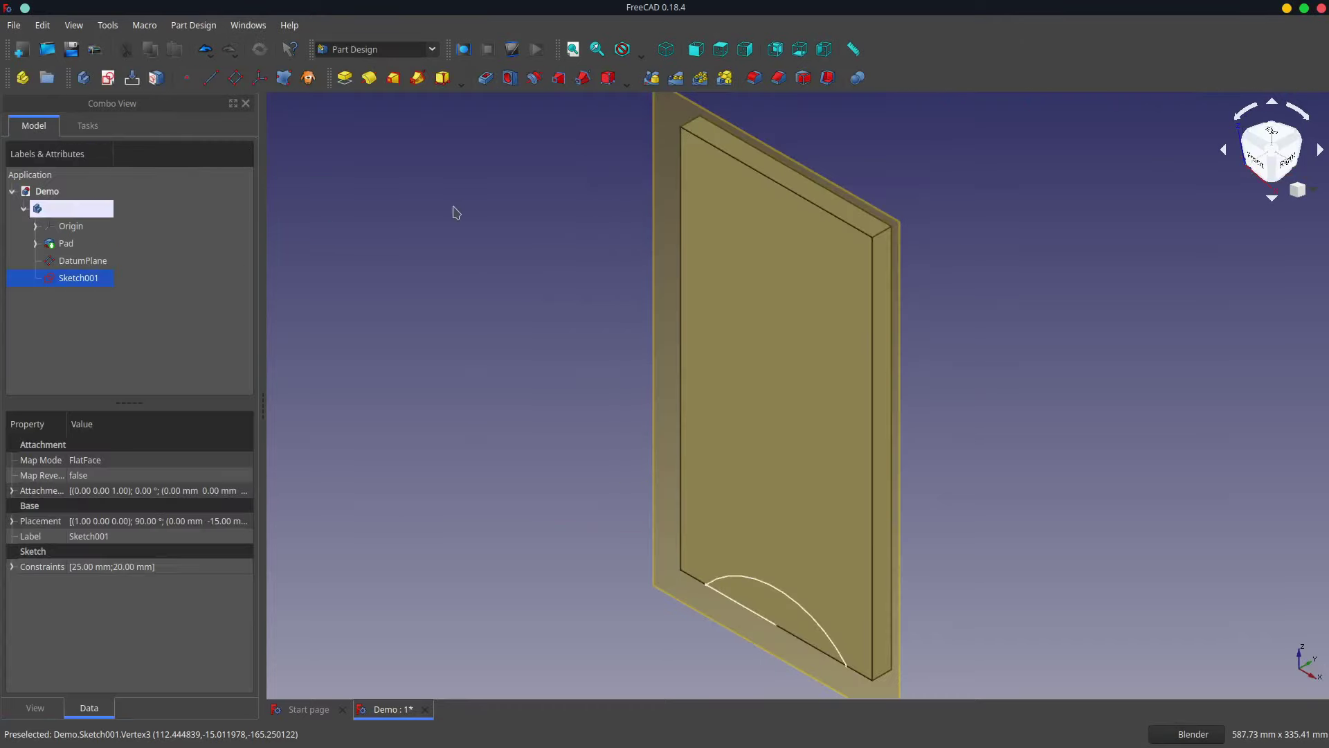
pyautogui.click(486, 77)
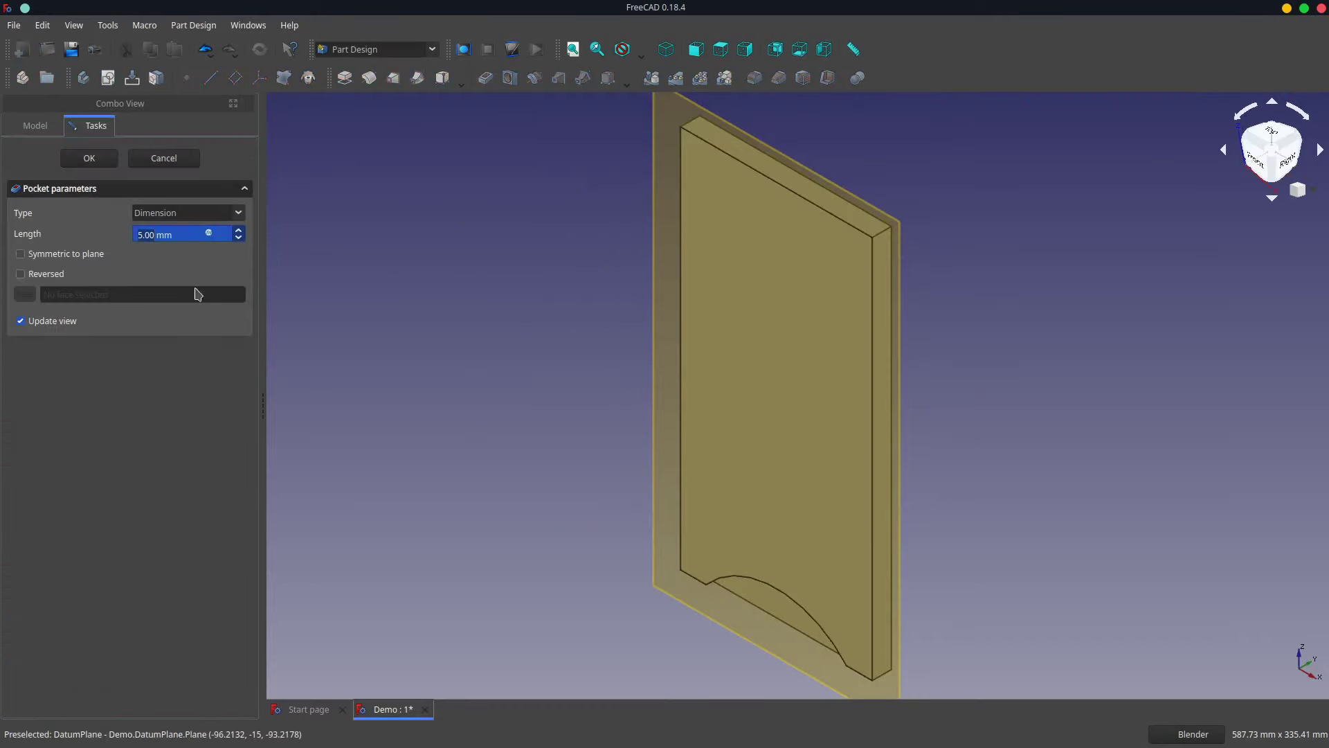
pyautogui.click(228, 213)
pyautogui.click(193, 243)
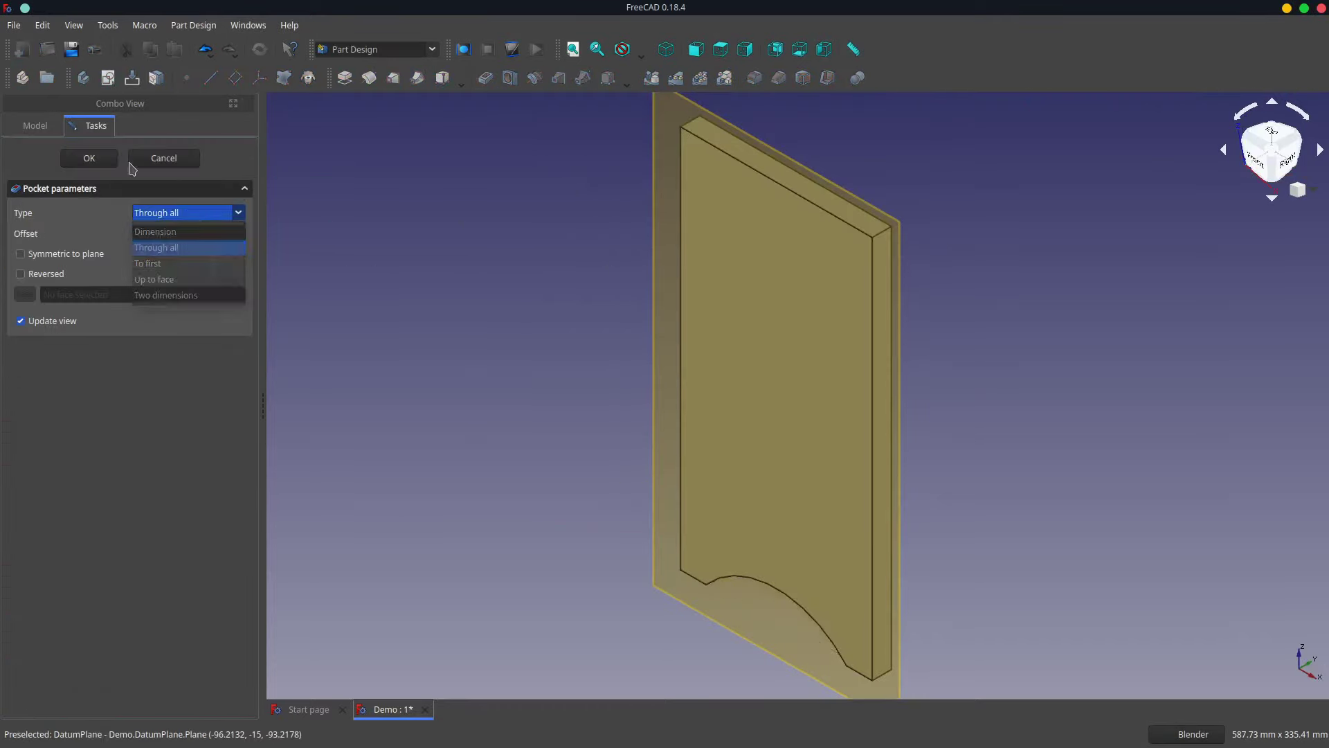
pyautogui.press('Return')
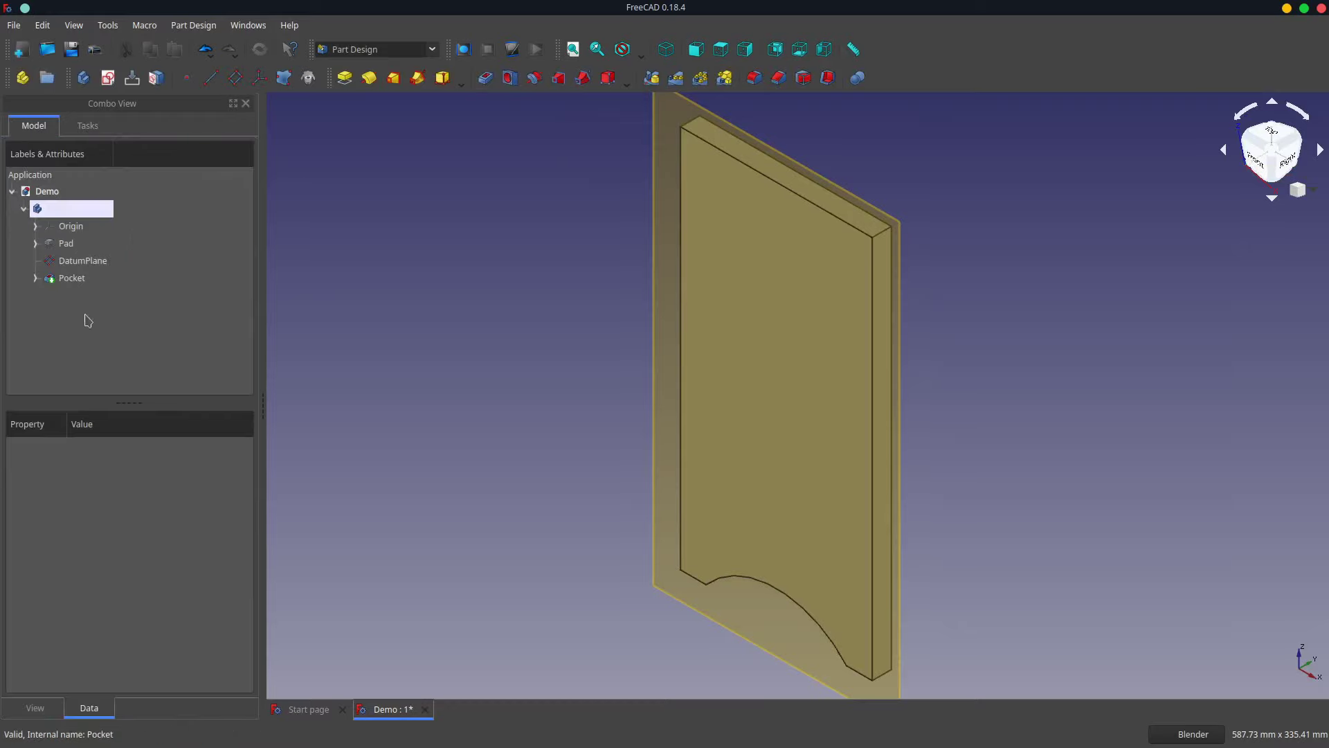
pyautogui.click(95, 265)
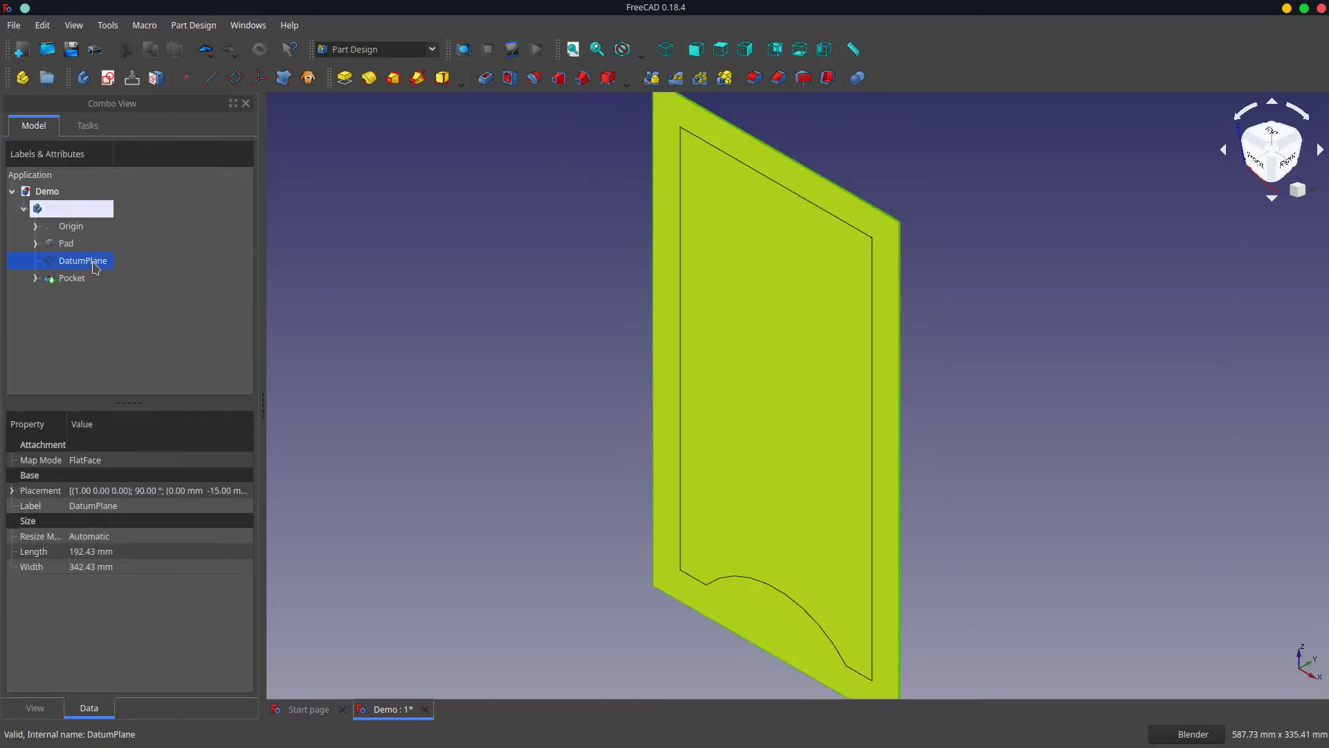
pyautogui.press('space')
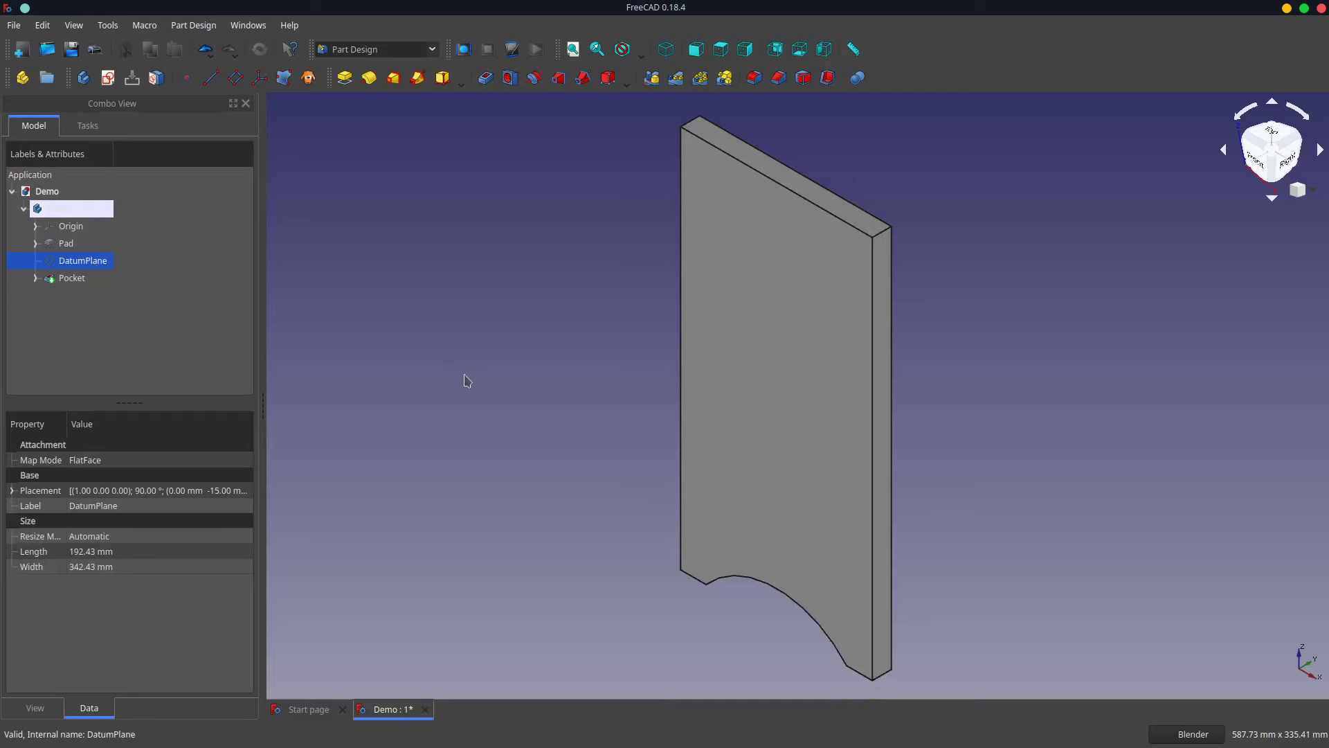
# - Open the Pad's base sketch and draw two slanted lines from the sides up to the top edge
pyautogui.click(35, 243)
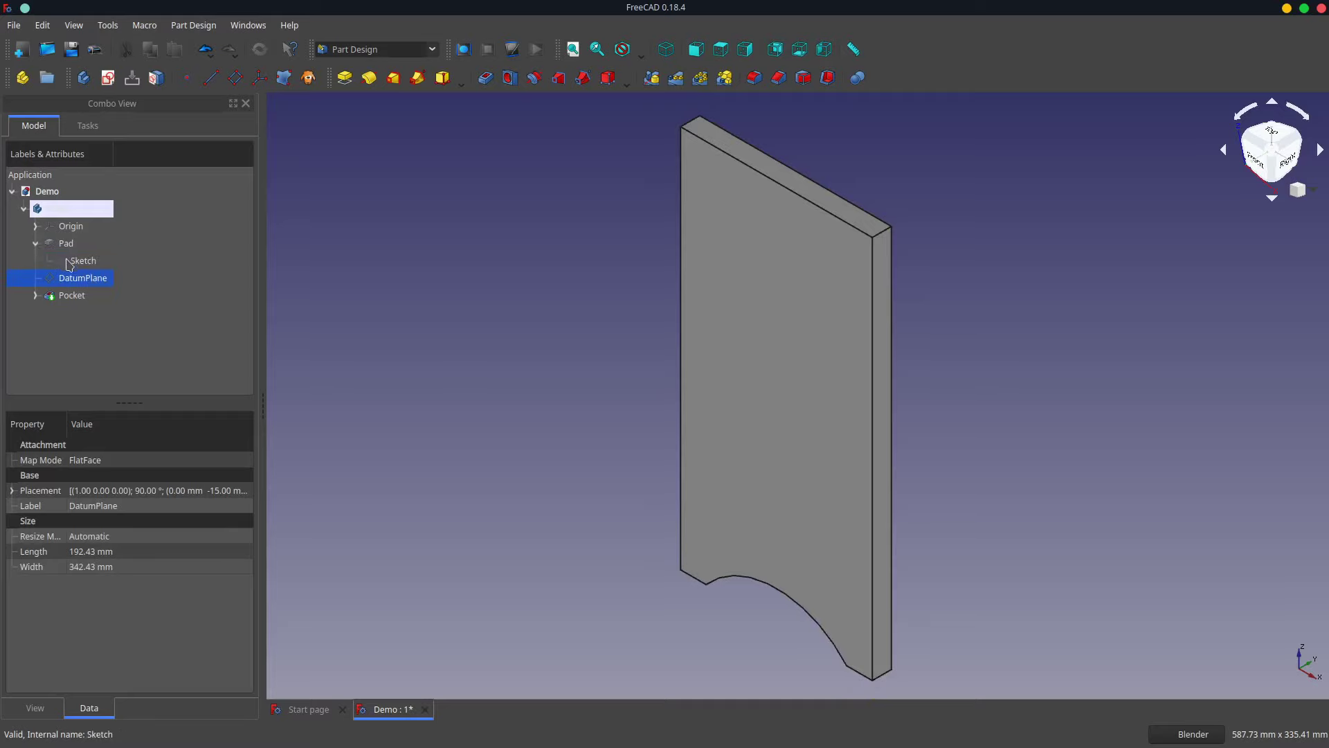
pyautogui.doubleClick(68, 260)
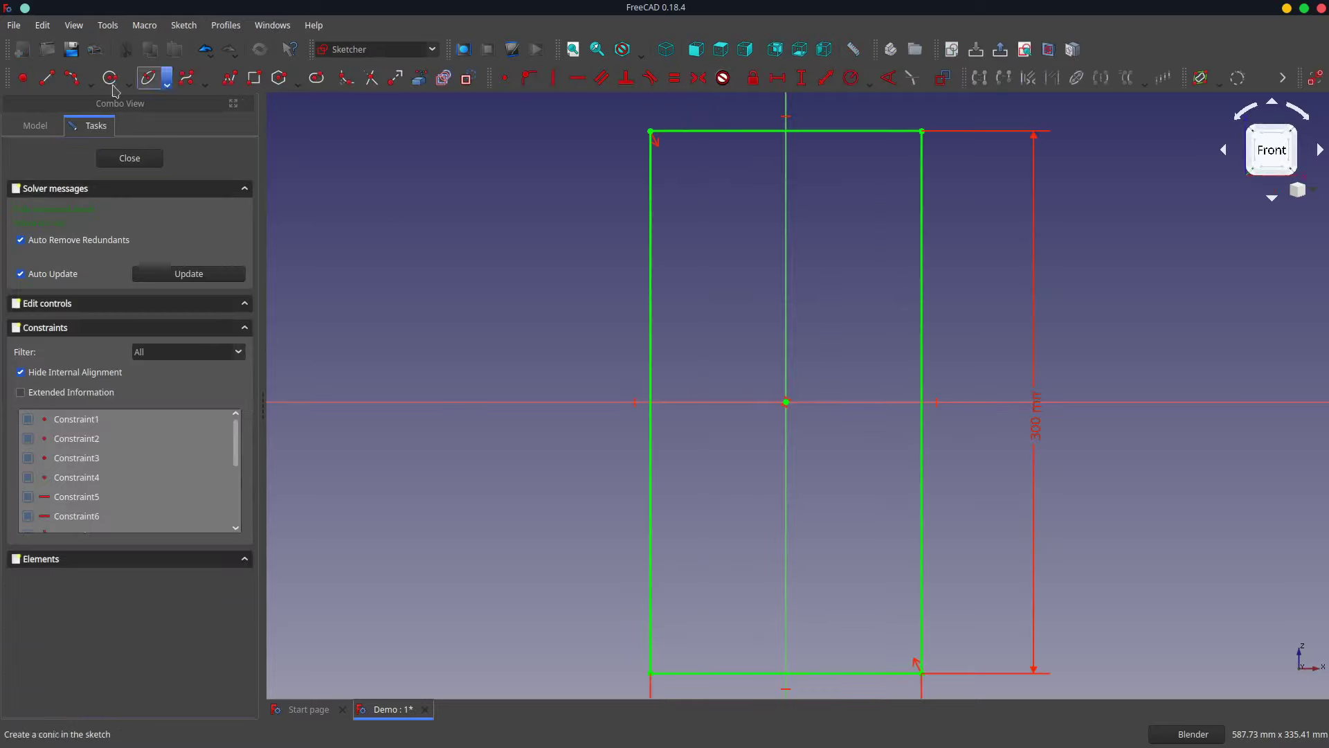
pyautogui.click(46, 77)
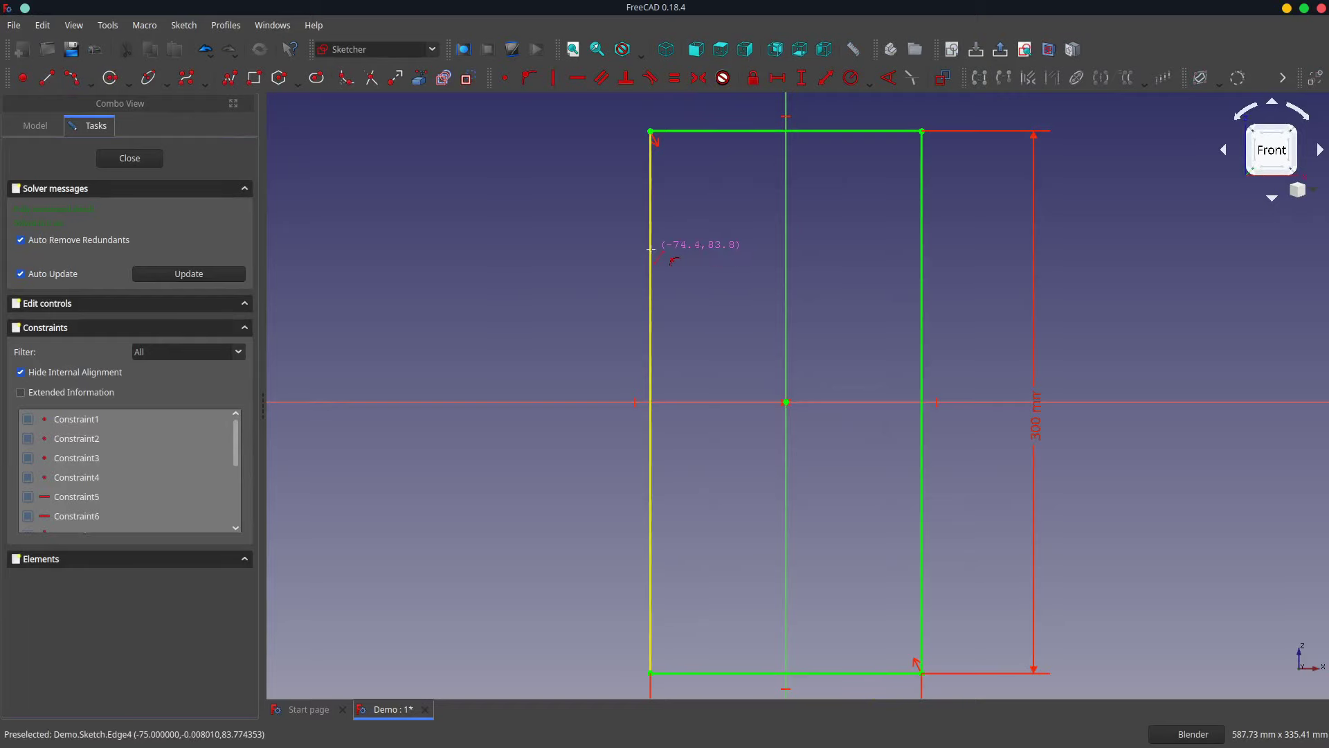
pyautogui.click(653, 249)
pyautogui.click(732, 130)
pyautogui.click(835, 130)
pyautogui.click(923, 264)
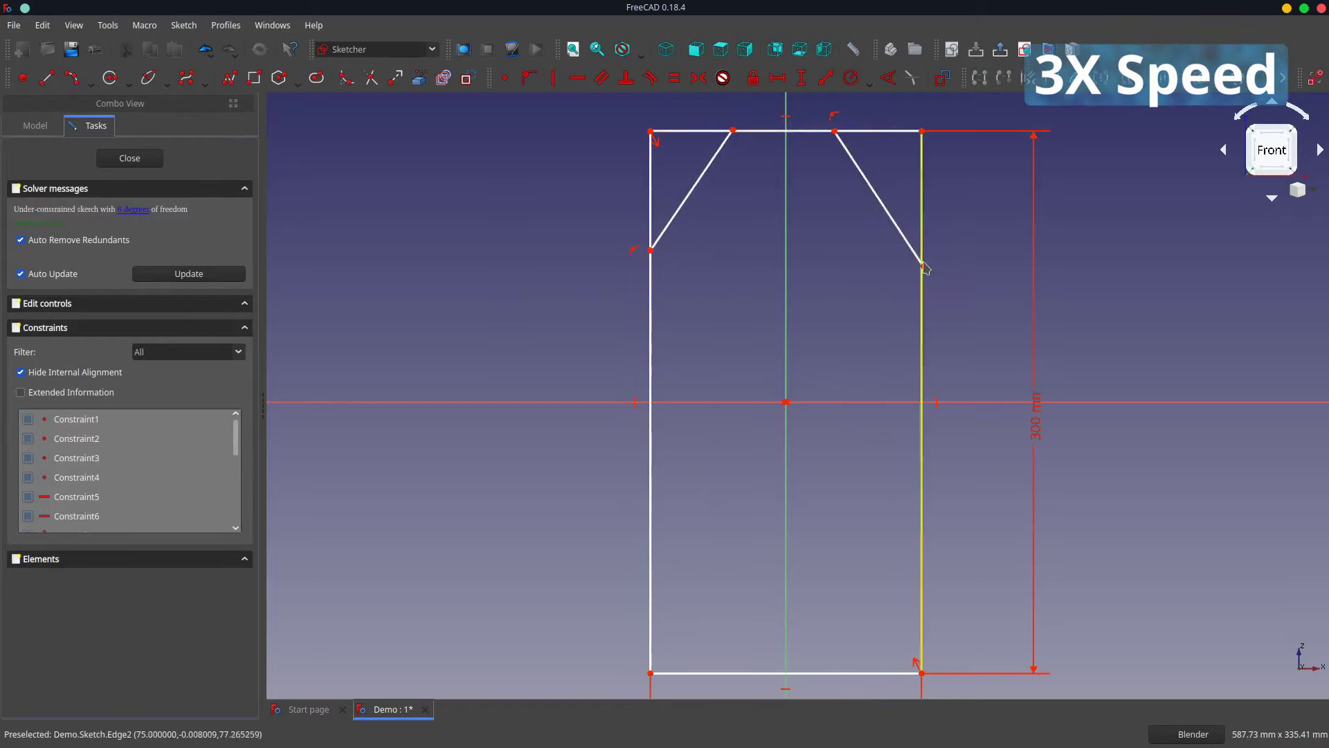
pyautogui.click(733, 131)
pyautogui.click(746, 131)
# - Trim away the four leftover corner segments of the rectangle
pyautogui.click(371, 77)
pyautogui.click(651, 187)
pyautogui.click(692, 130)
pyautogui.click(879, 131)
pyautogui.click(923, 194)
# - Give the top edge an 80 mm width and make its ends symmetric about the vertical axis
pyautogui.click(782, 130)
pyautogui.click(778, 77)
pyautogui.write('80')
pyautogui.press('Return')
pyautogui.scroll(-2, 907, 350)
pyautogui.click(776, 205)
pyautogui.click(873, 205)
pyautogui.click(823, 312)
pyautogui.click(699, 77)
# - Make the bottom corners symmetric and give the left slanted edge a 100 mm vertical height
pyautogui.click(732, 568)
pyautogui.click(914, 568)
pyautogui.click(823, 506)
pyautogui.click(699, 77)
pyautogui.click(732, 285)
pyautogui.click(776, 205)
pyautogui.click(801, 78)
pyautogui.write('100')
pyautogui.press('Return')
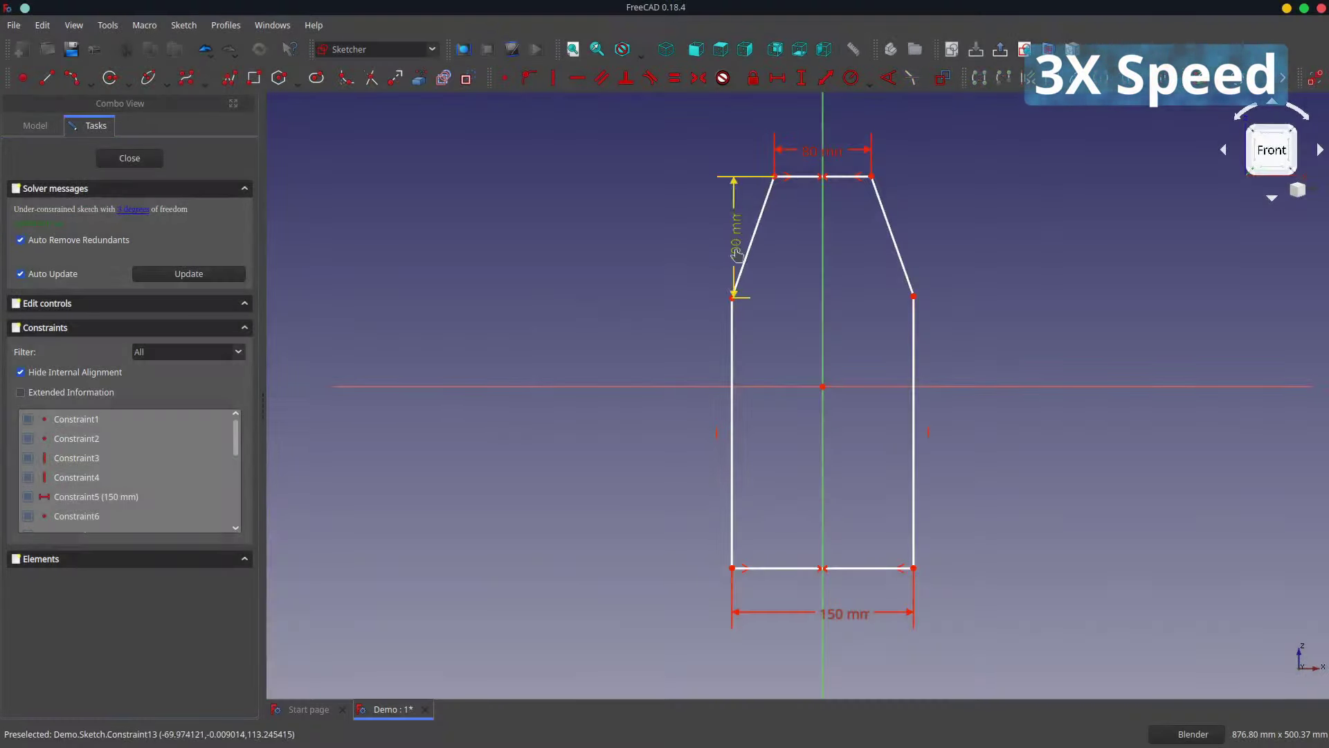
# - Make both slanted edges equal and place the left upper corner 50 mm vertically from the origin
pyautogui.click(754, 236)
pyautogui.click(893, 235)
pyautogui.click(674, 78)
pyautogui.click(732, 298)
pyautogui.click(823, 387)
pyautogui.click(801, 78)
pyautogui.write('50')
pyautogui.press('Return')
# - Set a 300 mm vertical distance between the bottom-right and top-right corners, then close the sketch
pyautogui.click(914, 568)
pyautogui.click(872, 205)
pyautogui.click(802, 78)
pyautogui.write('300')
pyautogui.press('Return')
pyautogui.click(147, 158)
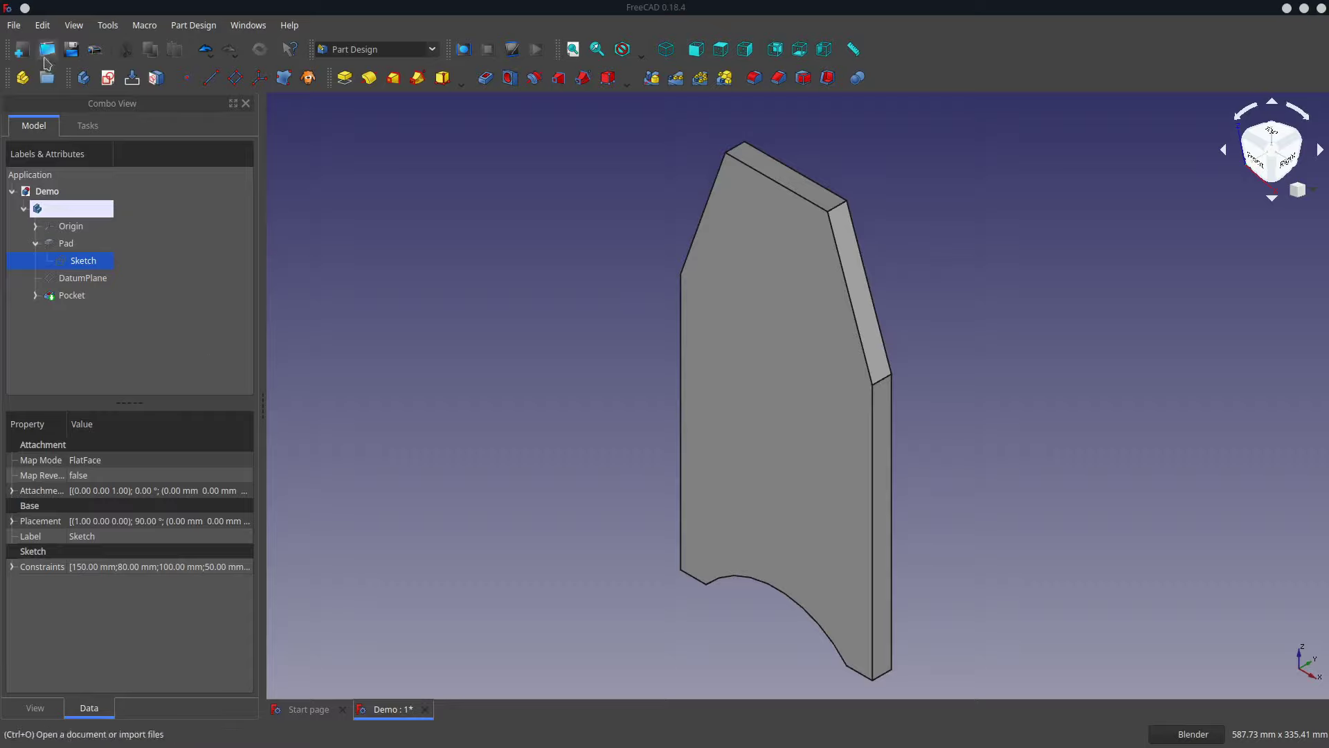
# - Close the Demo document discarding changes and reopen the saved Demo.FCStd
pyautogui.click(14, 25)
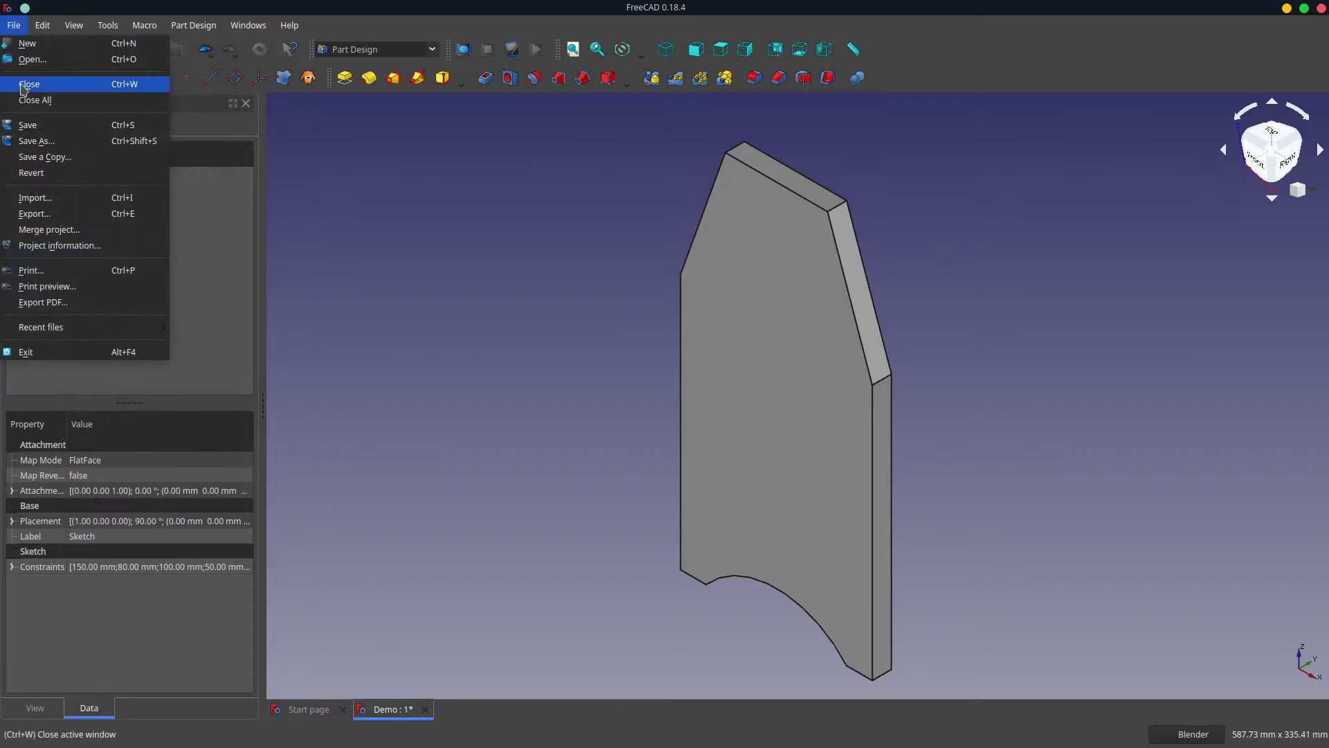
pyautogui.click(29, 84)
pyautogui.click(701, 381)
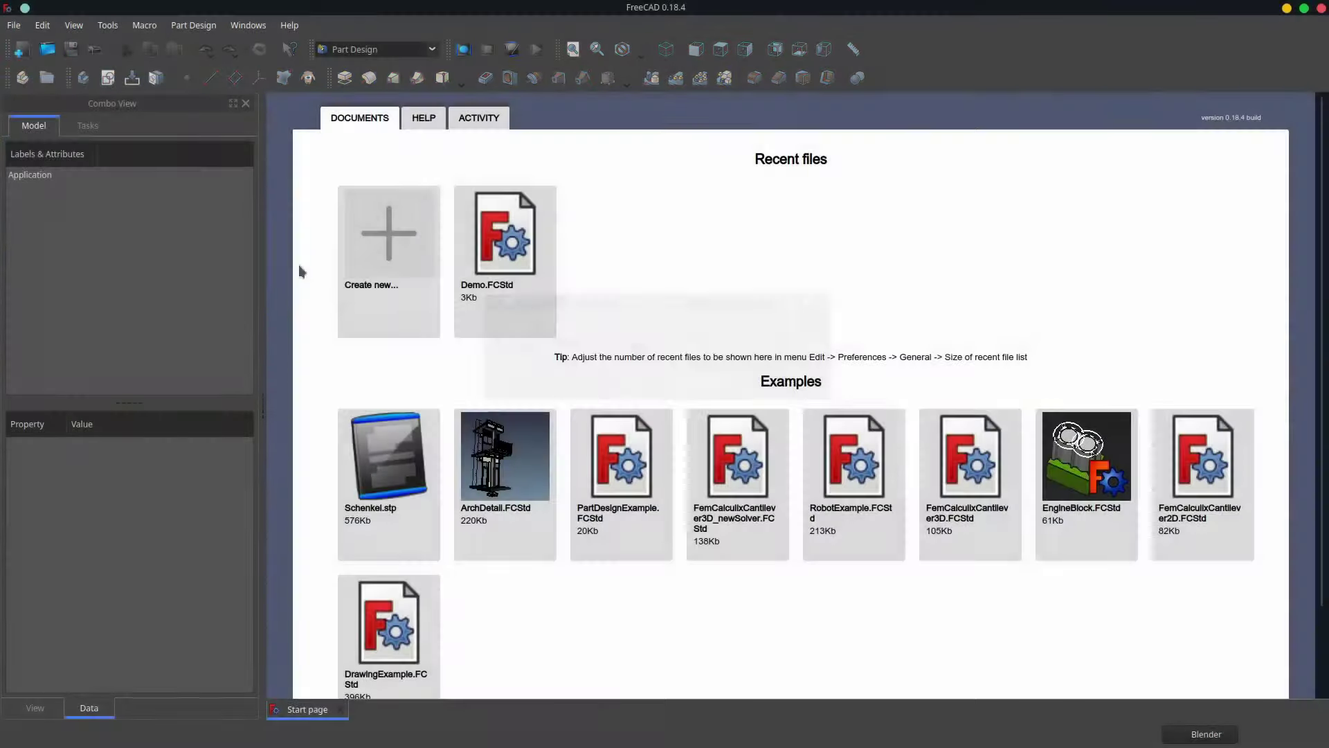
pyautogui.click(406, 242)
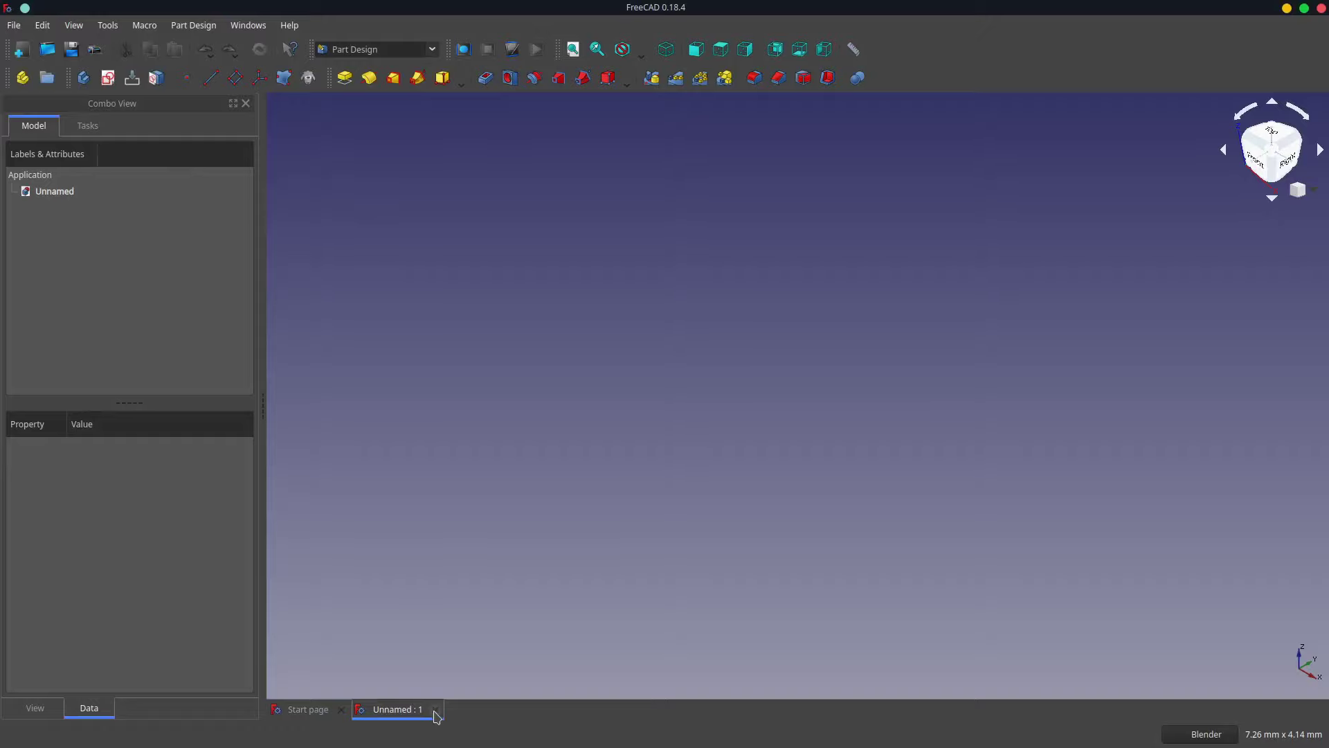
pyautogui.click(437, 713)
pyautogui.click(490, 235)
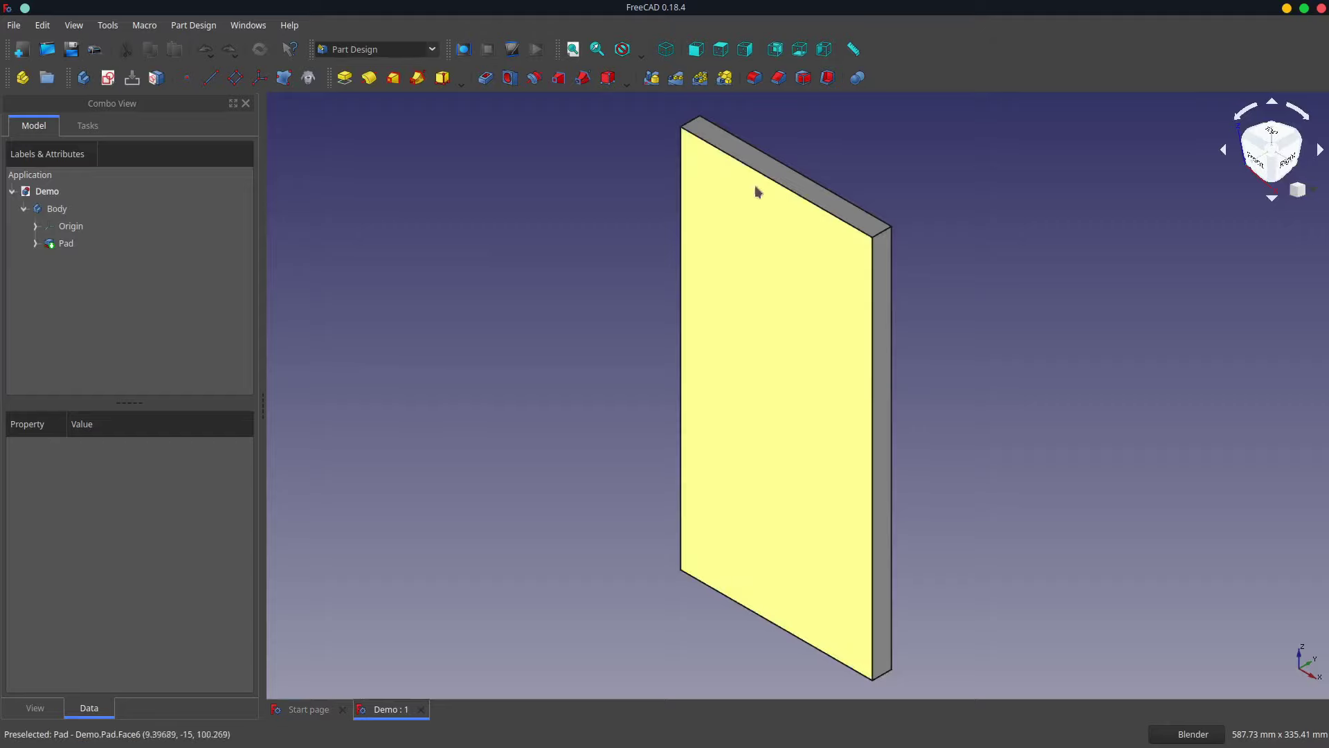
# - Create a datum plane attached to the plank's front face
pyautogui.click(739, 326)
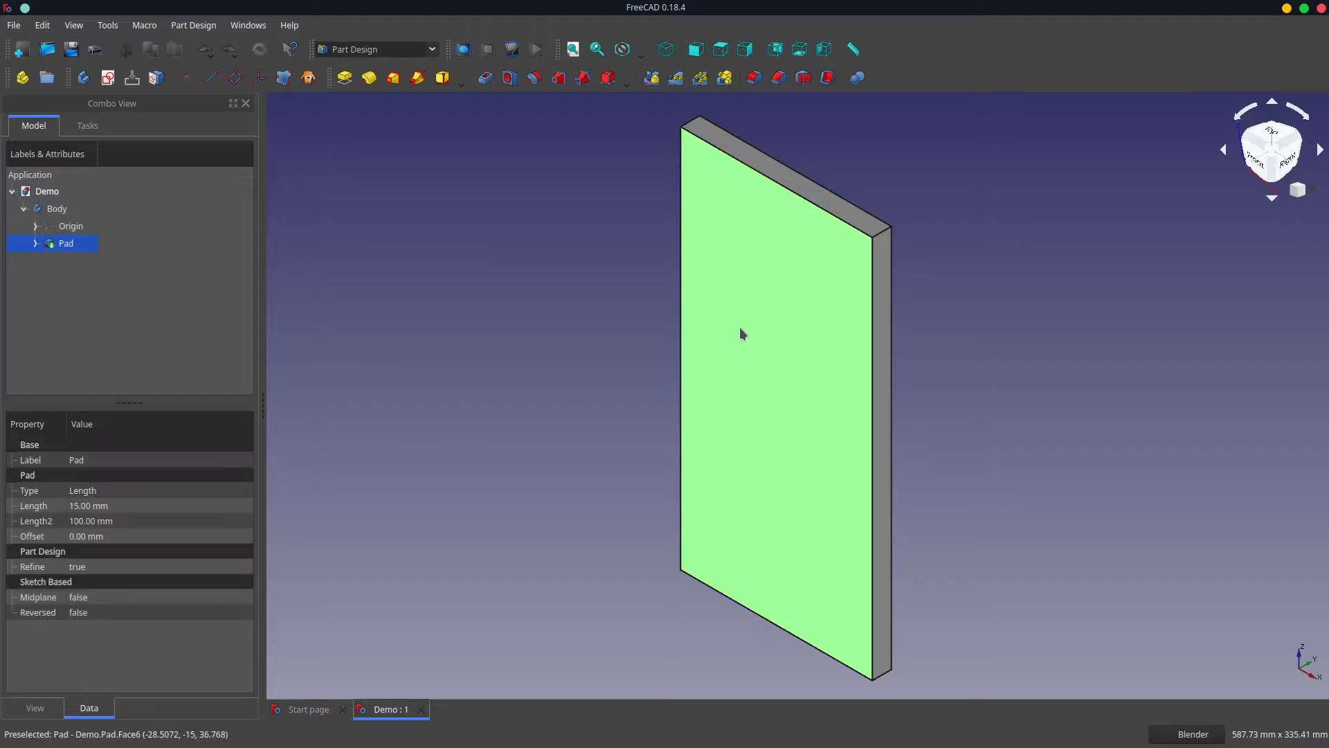
pyautogui.click(236, 78)
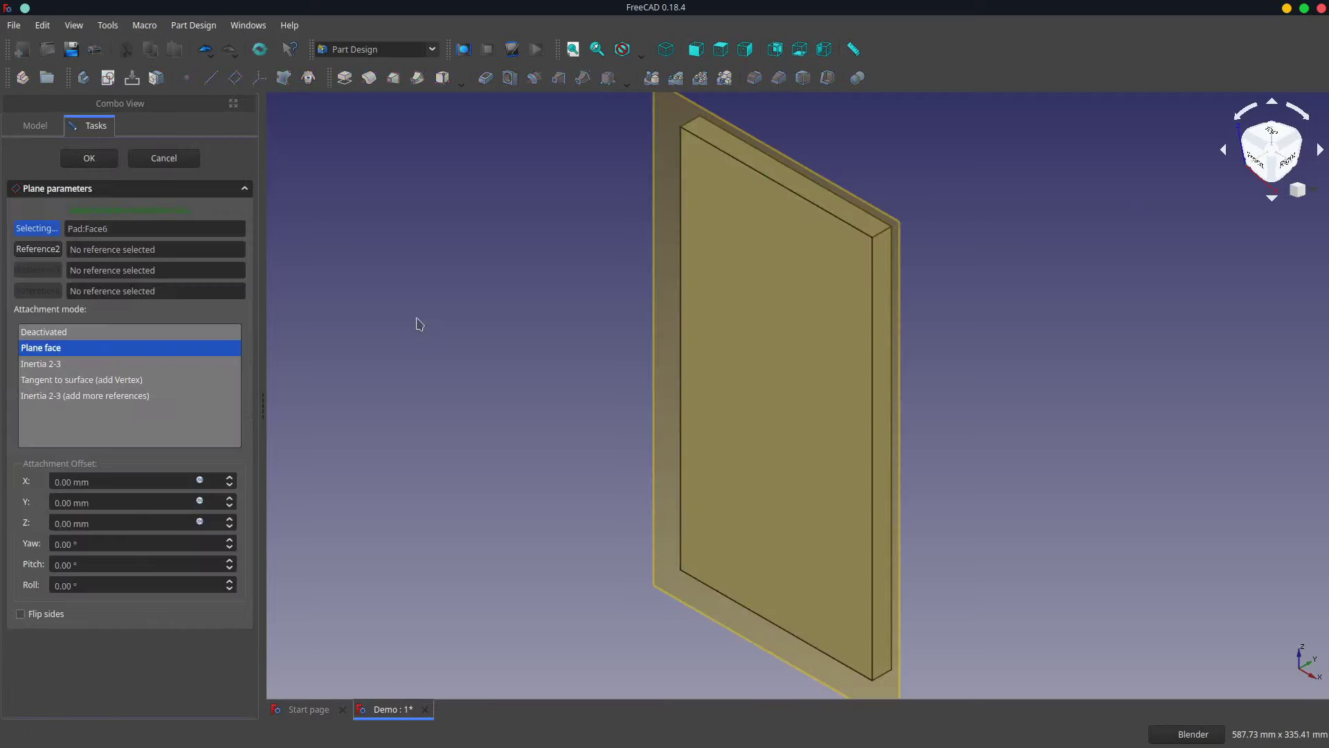
pyautogui.click(98, 161)
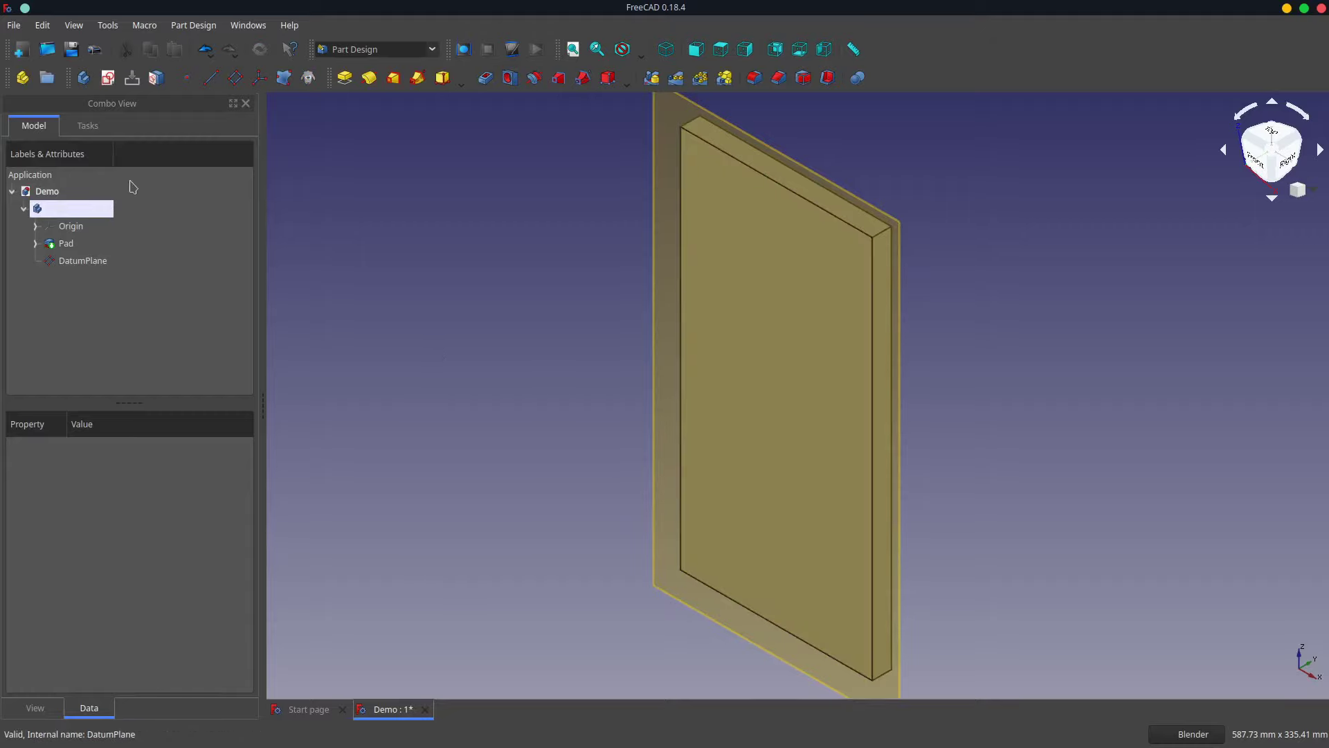
# - Create a sketch on the DatumPlane and link the plank's left, right, bottom and top edges
pyautogui.click(109, 79)
pyautogui.click(80, 263)
pyautogui.click(98, 159)
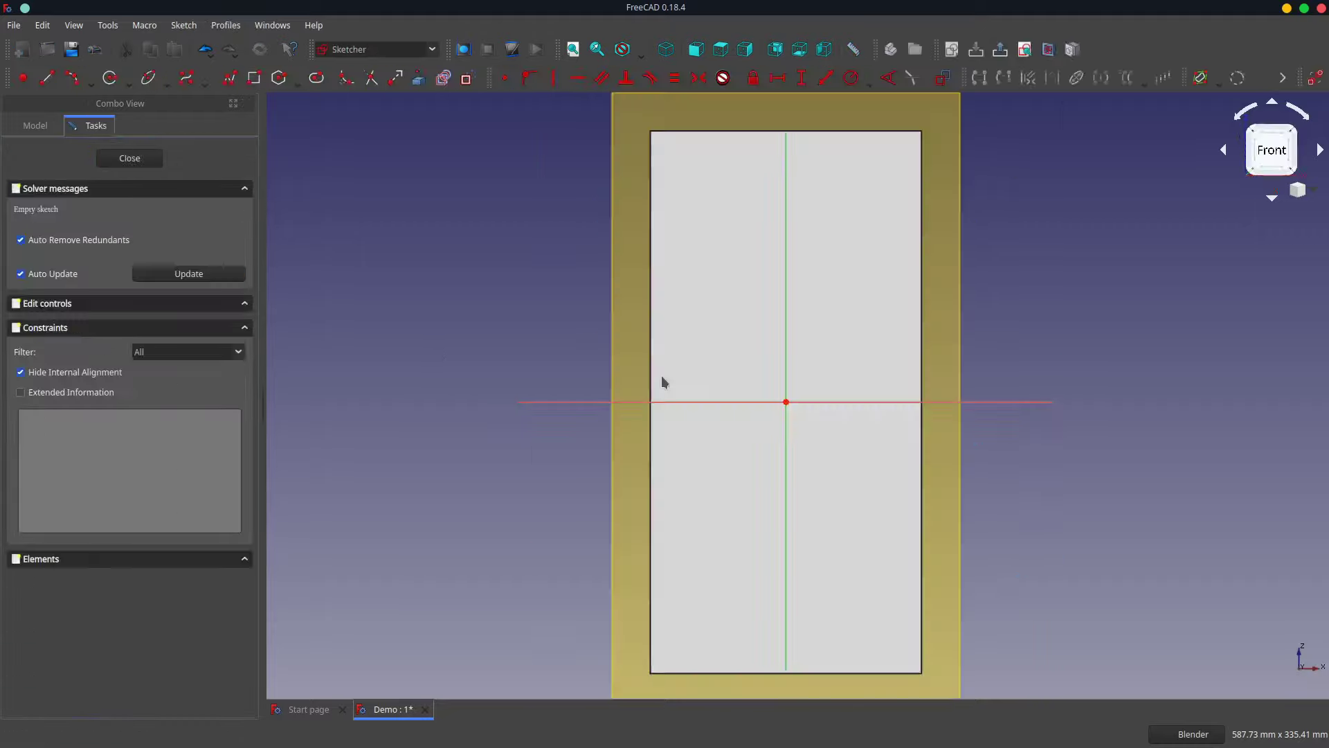
pyautogui.click(420, 78)
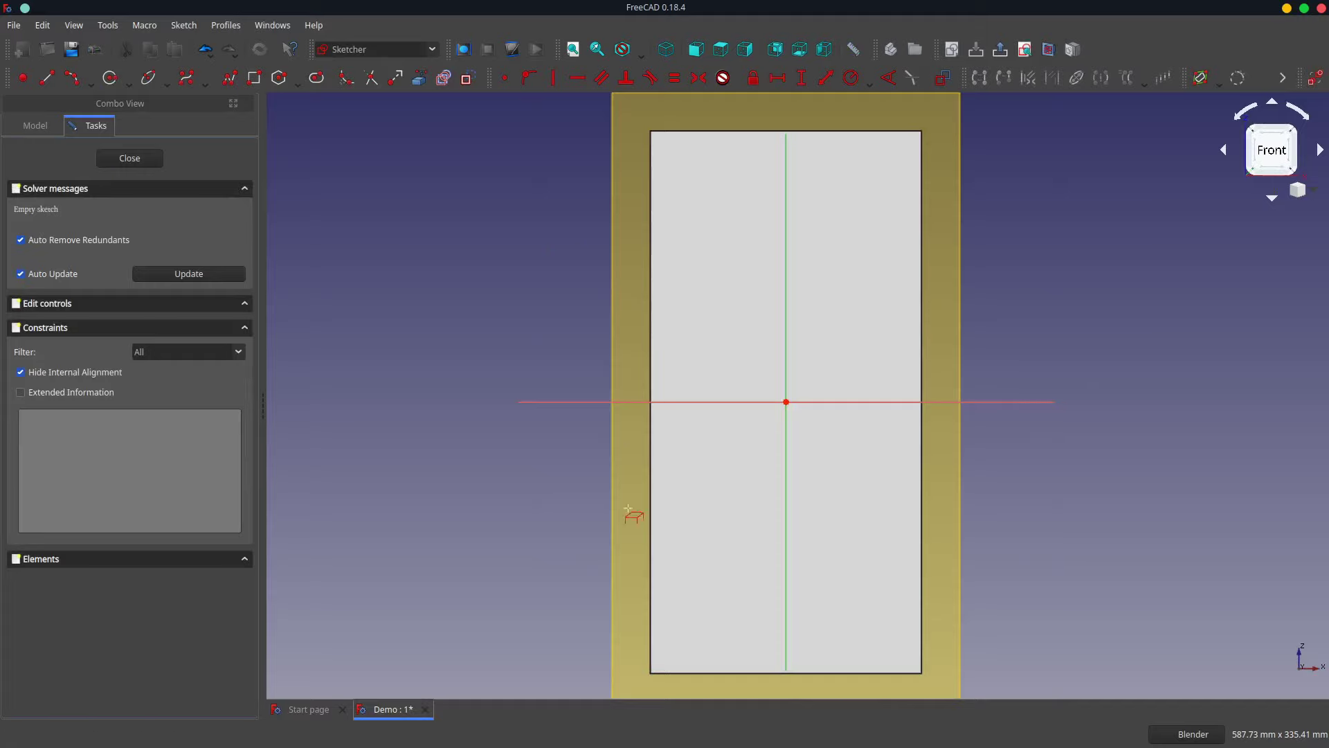
pyautogui.click(650, 573)
pyautogui.click(922, 630)
pyautogui.click(890, 673)
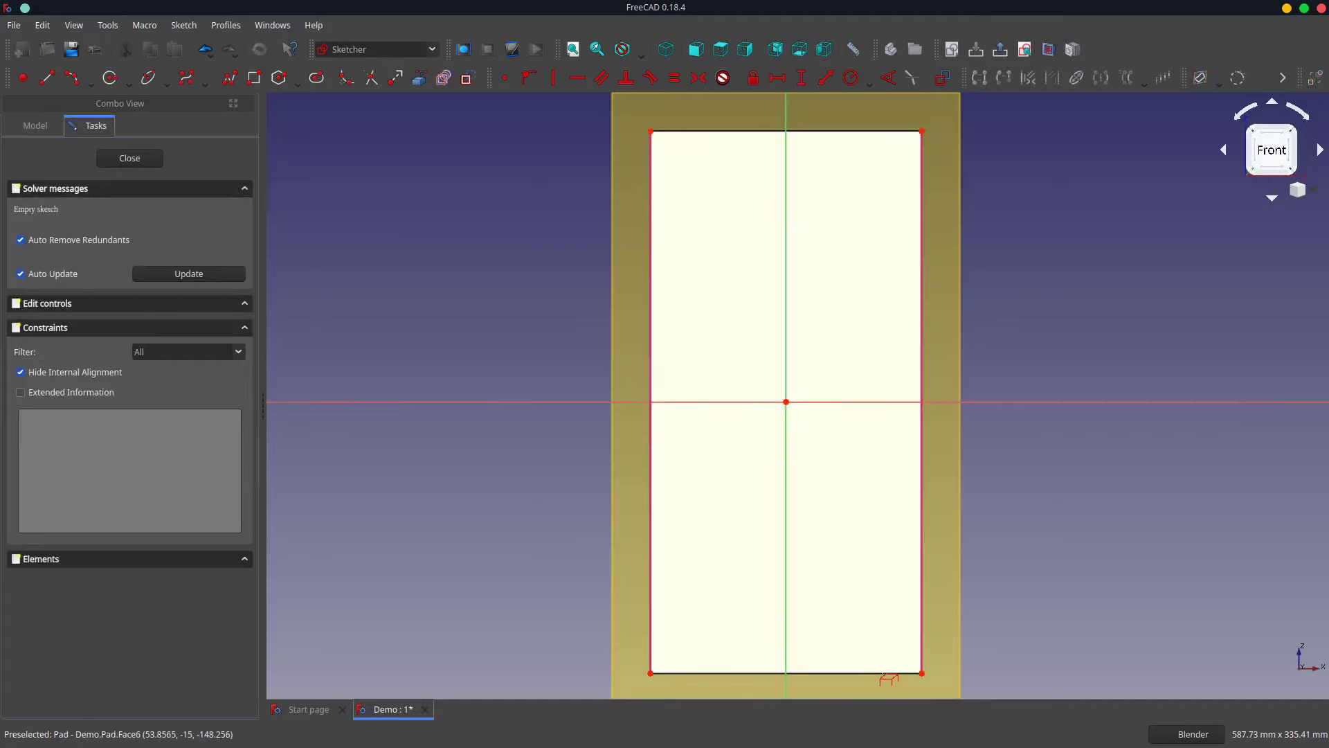
# - Draw a horizontal line across the plank 25 mm above the bottom
pyautogui.press('g')
pyautogui.press('l')
pyautogui.click(650, 601)
pyautogui.click(922, 602)
pyautogui.write('oi25')
pyautogui.press('Return')
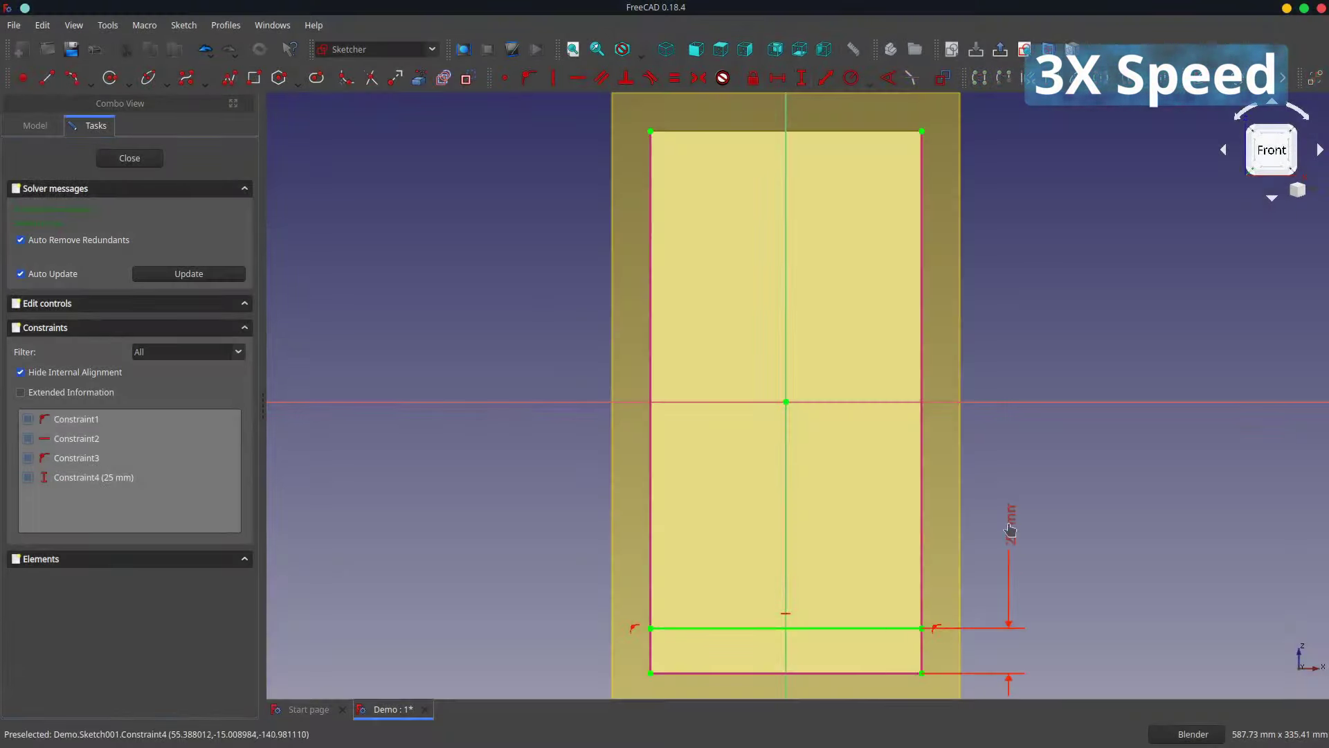
pyautogui.keyDown('shift'); pyautogui.moveTo(830, 663); pyautogui.dragTo(786, 320, button='middle'); pyautogui.keyUp('shift')
# - Draw an upper semicircle arc centred on the bottom edge, its end 20 mm from the side
pyautogui.click(72, 78)
pyautogui.click(745, 342)
pyautogui.click(804, 342)
pyautogui.click(688, 342)
pyautogui.click(694, 330)
pyautogui.click(778, 77)
pyautogui.write('20')
pyautogui.press('Return')
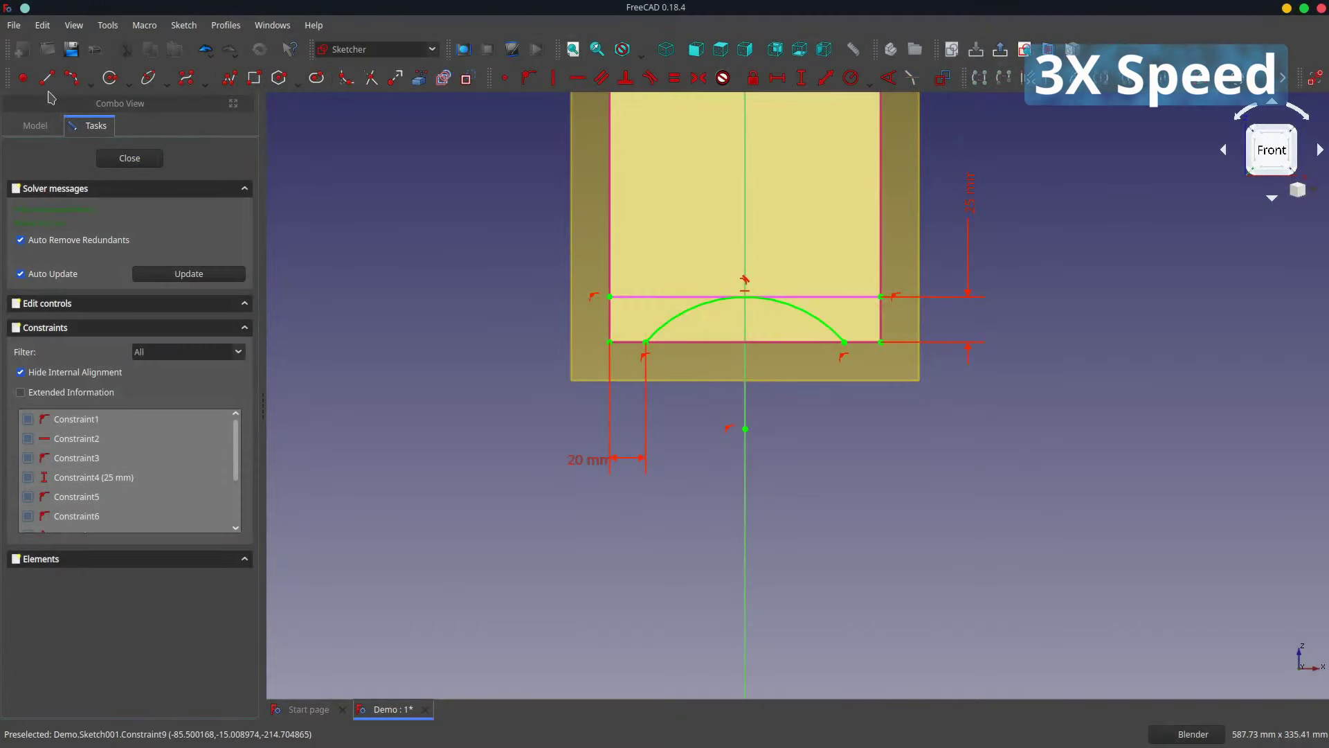
# - Pocket the arc sketch Through all, hide the DatumPlane, and select the base sketch under Pad
pyautogui.click(149, 159)
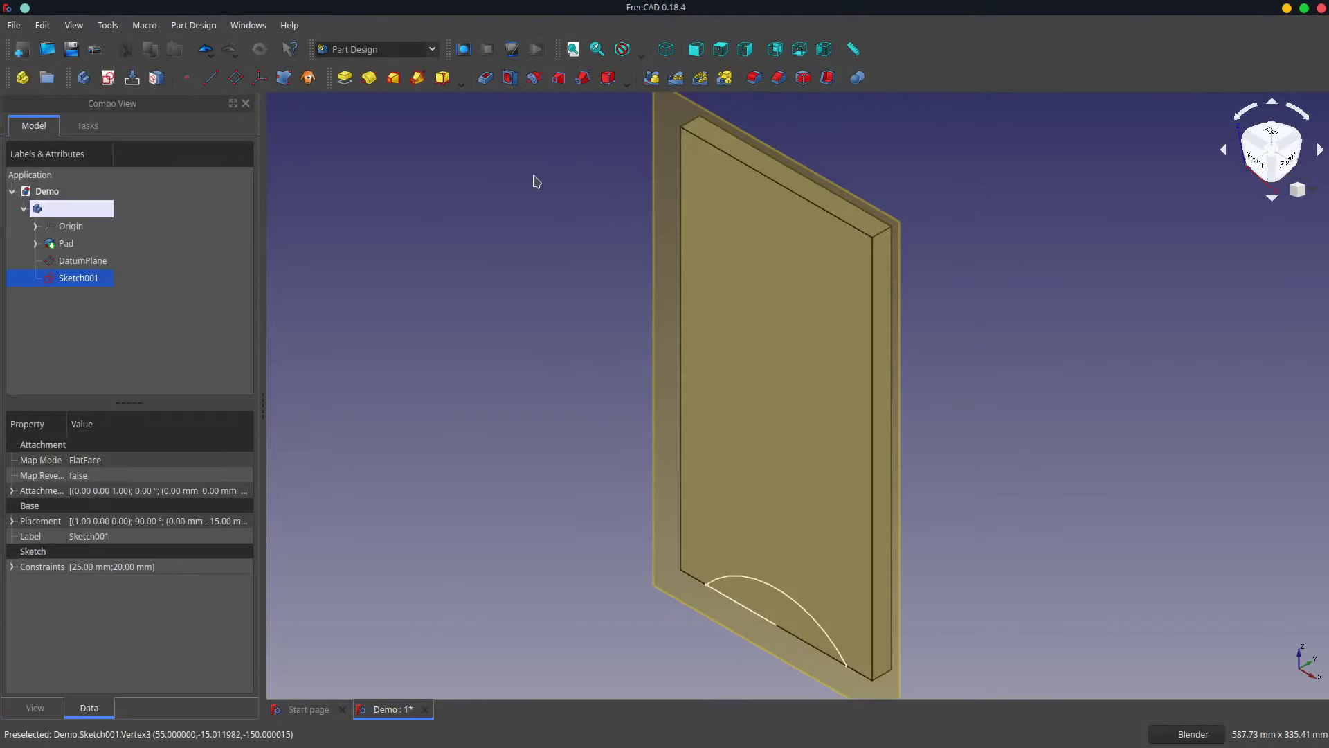
pyautogui.click(486, 78)
pyautogui.click(207, 212)
pyautogui.click(196, 249)
pyautogui.click(90, 158)
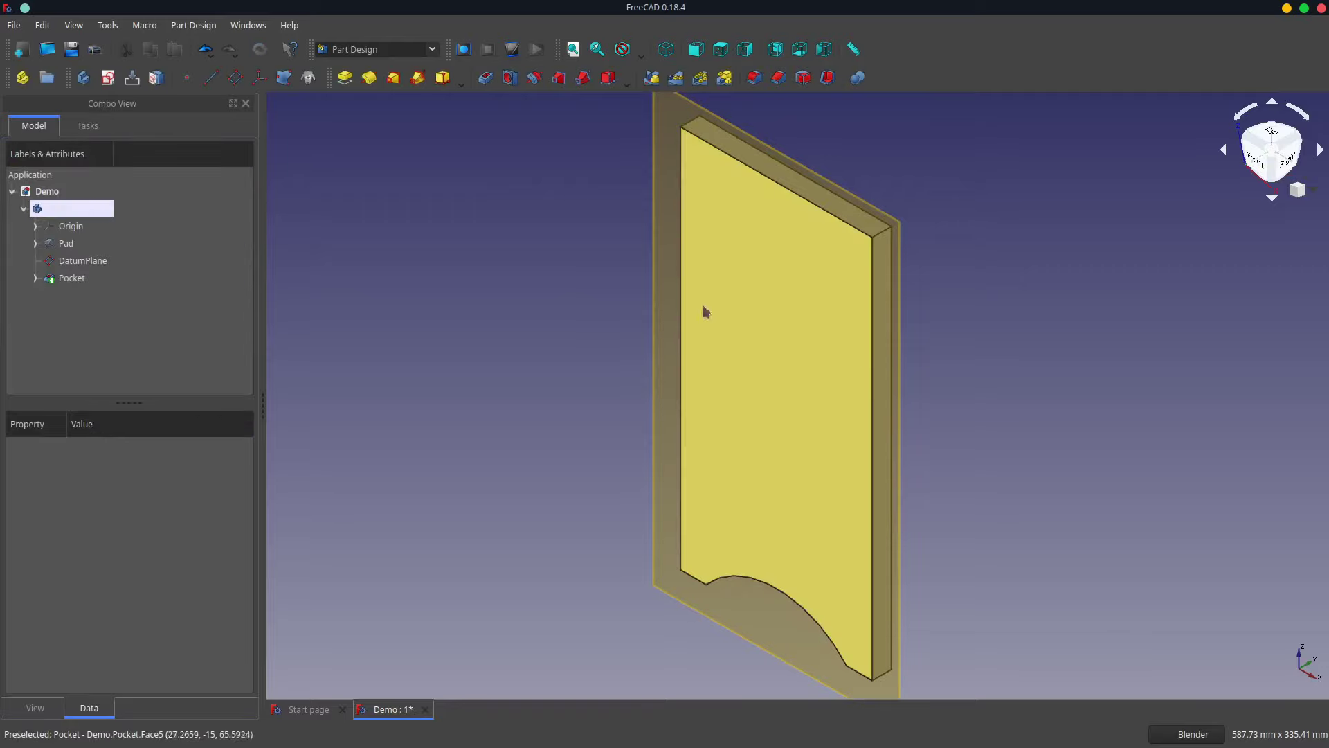
pyautogui.click(90, 260)
pyautogui.press('space')
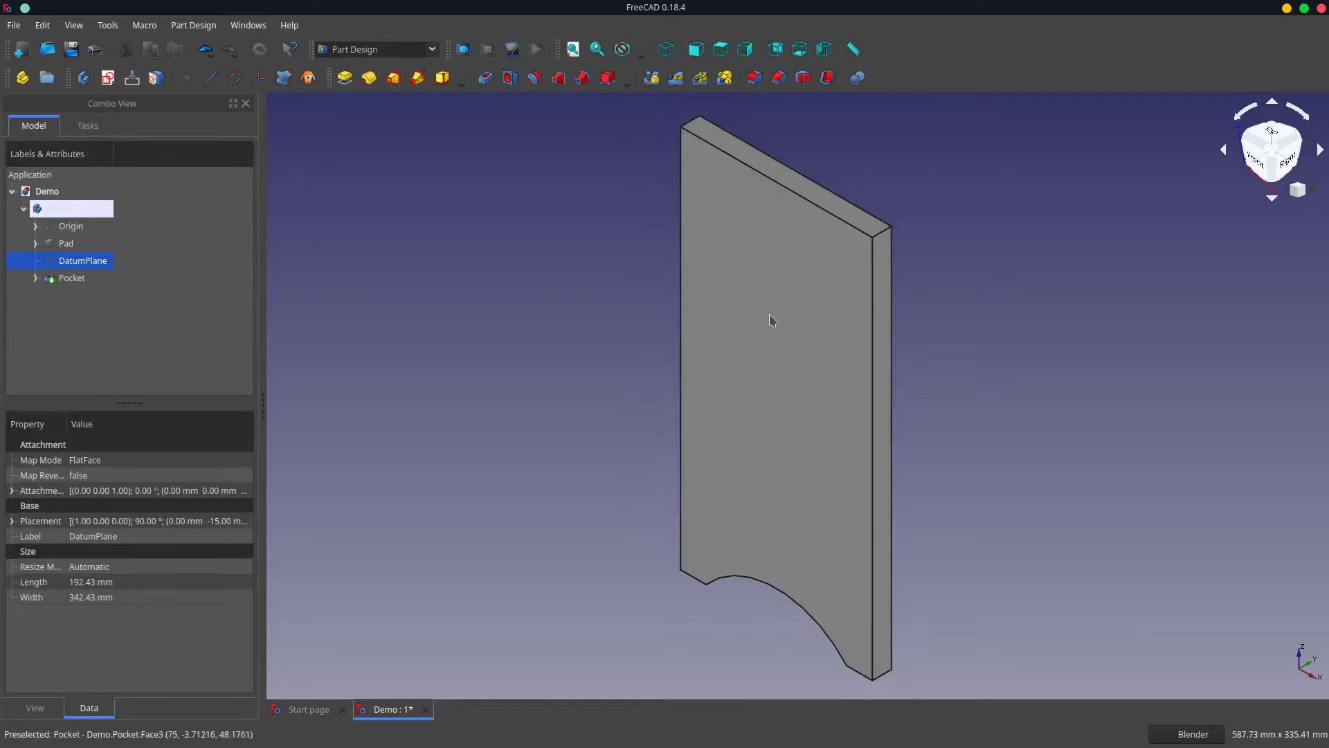
pyautogui.click(35, 243)
pyautogui.click(83, 260)
# - In the Pad's base sketch, draw two slanted lines from the side edges up to the top edge
pyautogui.doubleClick(93, 266)
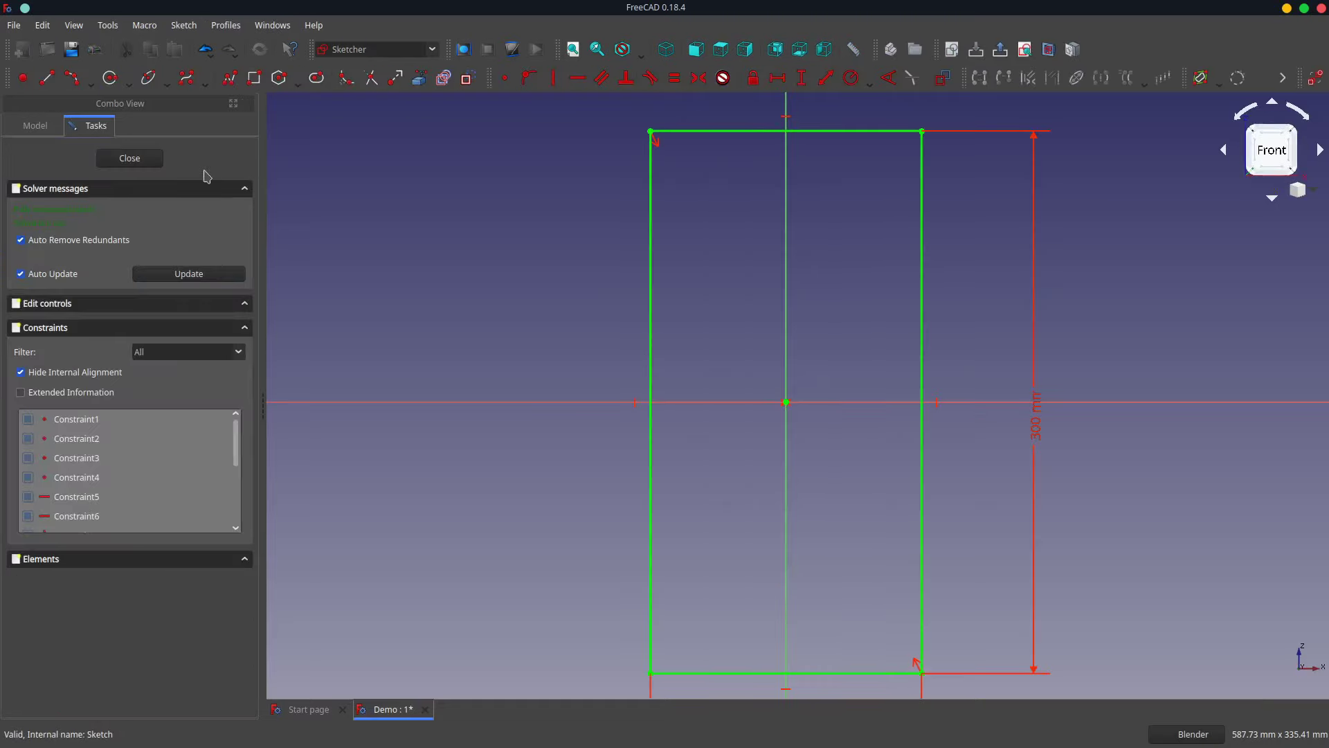
pyautogui.click(53, 81)
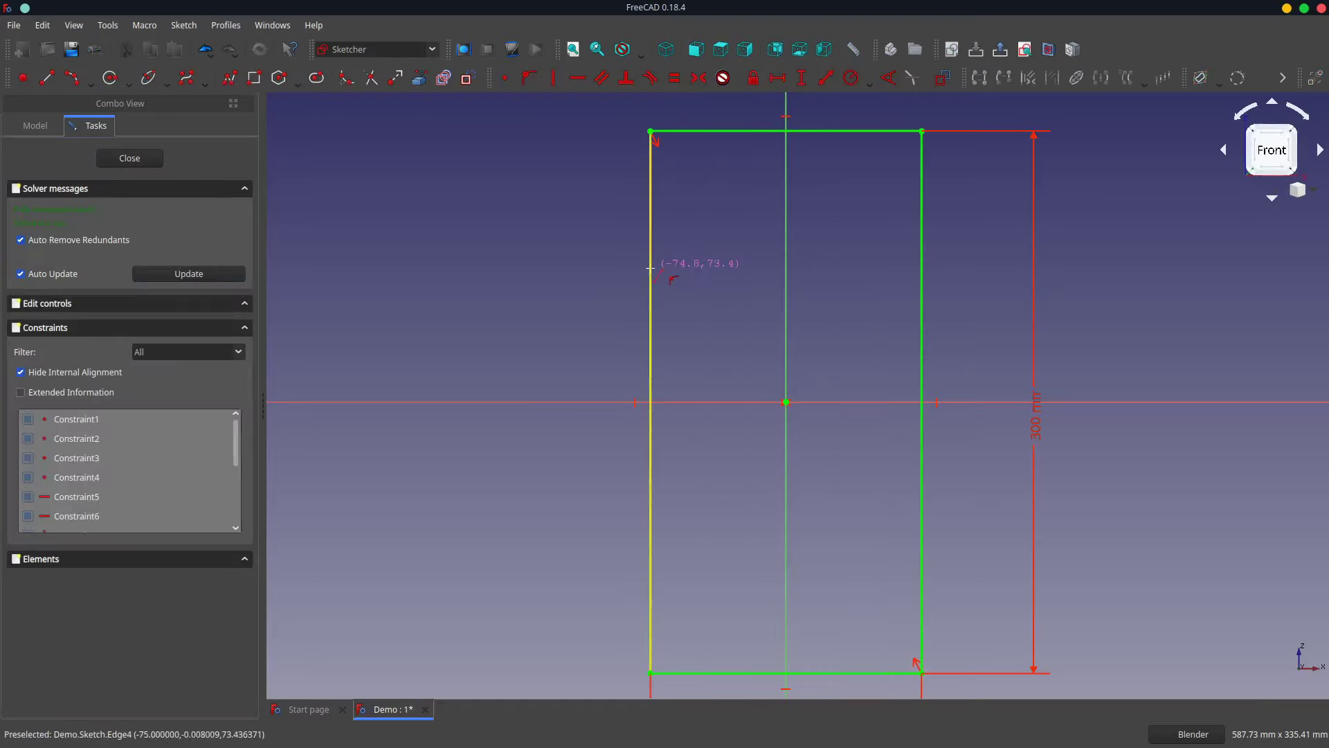
pyautogui.click(650, 268)
pyautogui.click(713, 130)
pyautogui.click(827, 131)
pyautogui.click(921, 253)
pyautogui.rightClick(942, 220)
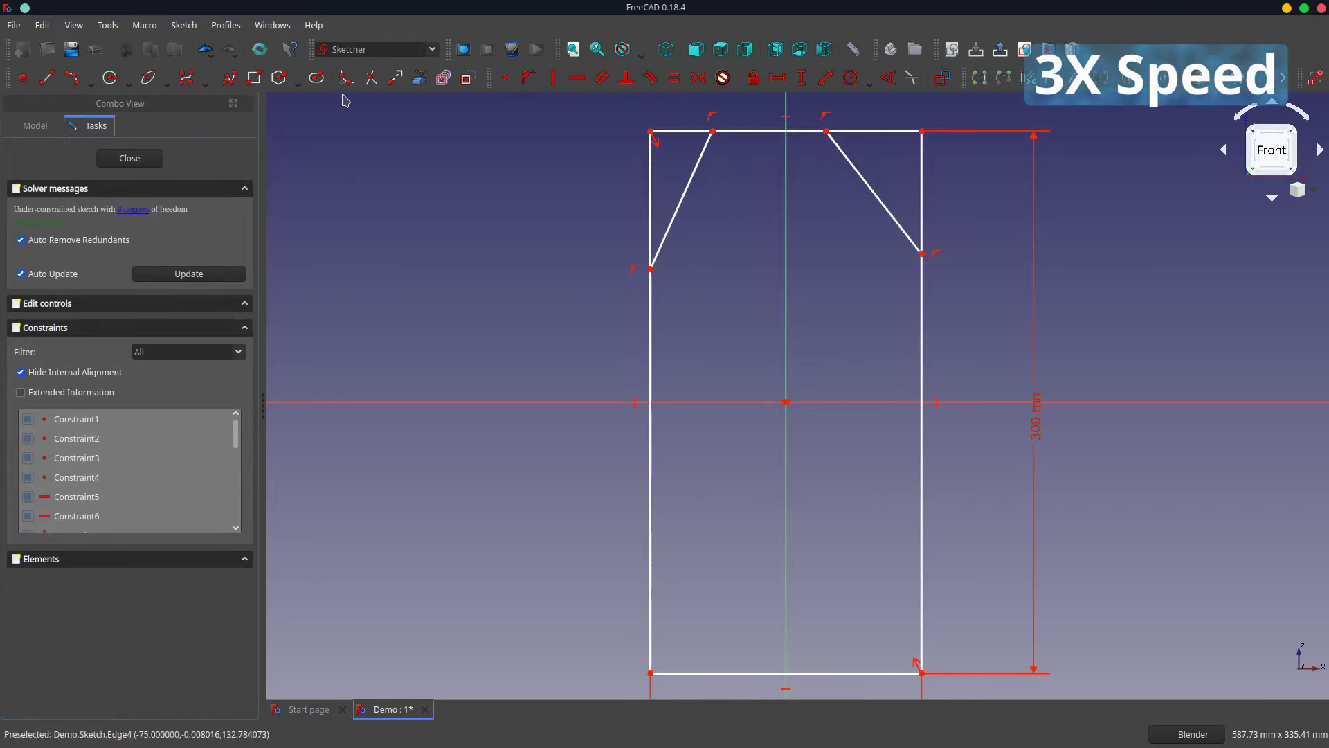
# - Trim away the four leftover corner segments of the outline
pyautogui.click(372, 77)
pyautogui.click(651, 201)
pyautogui.click(682, 131)
pyautogui.click(874, 131)
pyautogui.click(922, 194)
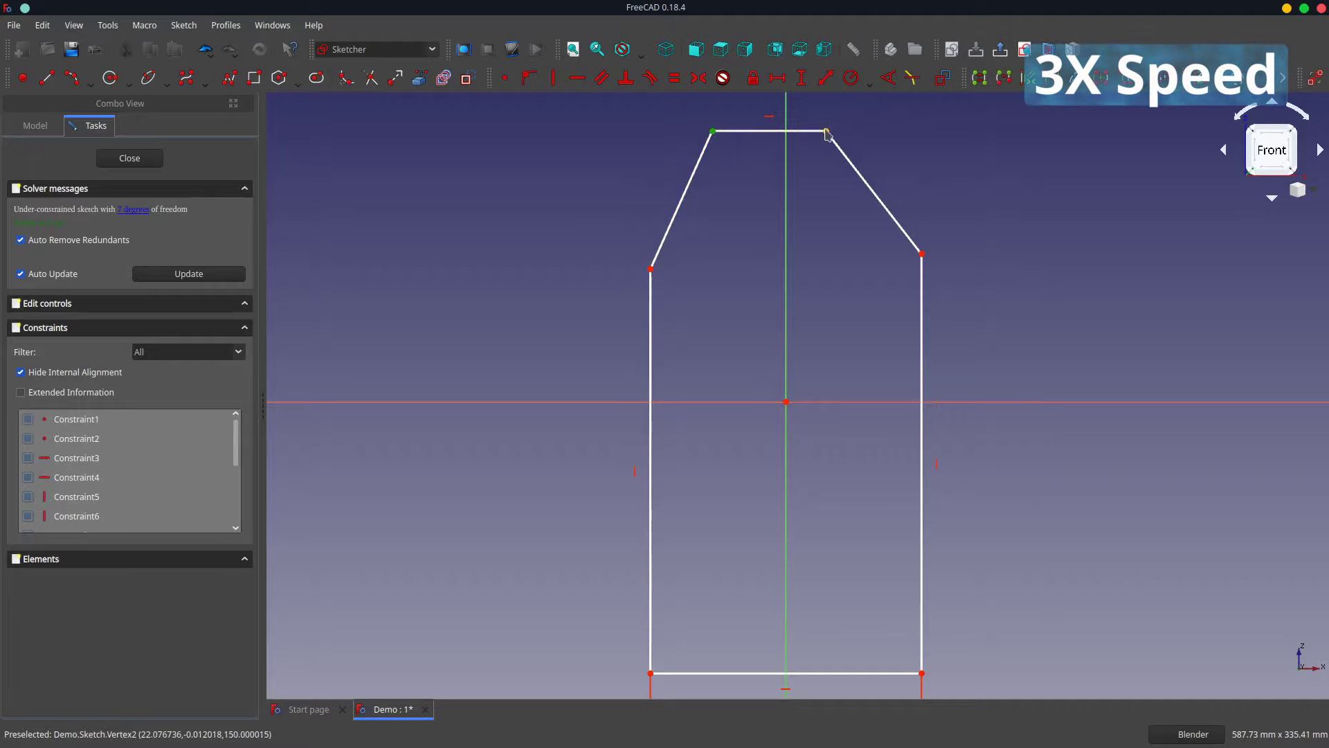
# - Make the top ends symmetric about the vertical axis and set a 150 mm width
pyautogui.click(827, 132)
pyautogui.click(785, 207)
pyautogui.click(699, 78)
pyautogui.click(777, 78)
pyautogui.click(817, 129)
pyautogui.write('150')
pyautogui.press('Return')
# - Make the bottom corners symmetric about the axis and the two slanted edges equal length
pyautogui.click(651, 673)
pyautogui.click(922, 673)
pyautogui.click(785, 581)
pyautogui.click(699, 77)
pyautogui.click(682, 199)
pyautogui.click(874, 174)
pyautogui.click(674, 77)
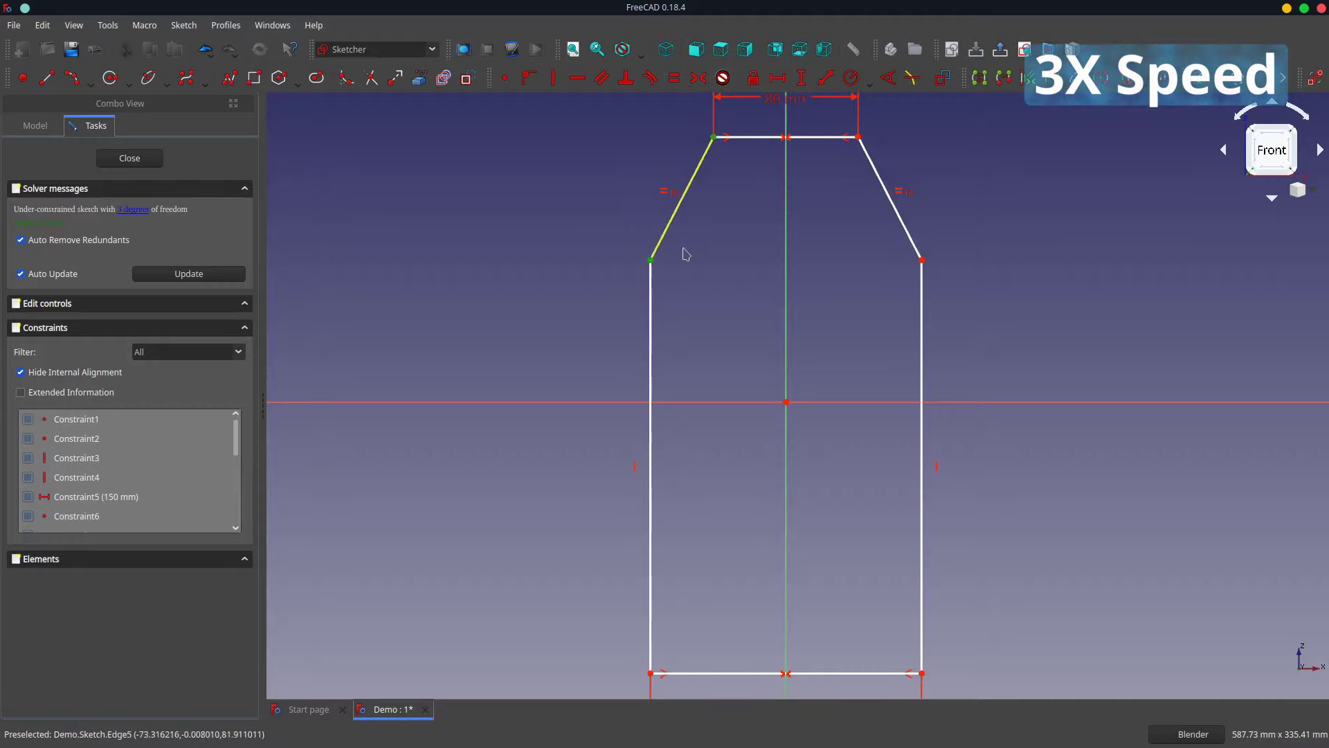
# - Give the slanted edge a 100 mm height and the left upper corner 50 mm above the origin, fully constraining the sketch
pyautogui.click(801, 77)
pyautogui.write('100')
pyautogui.press('Return')
pyautogui.click(651, 260)
pyautogui.click(786, 401)
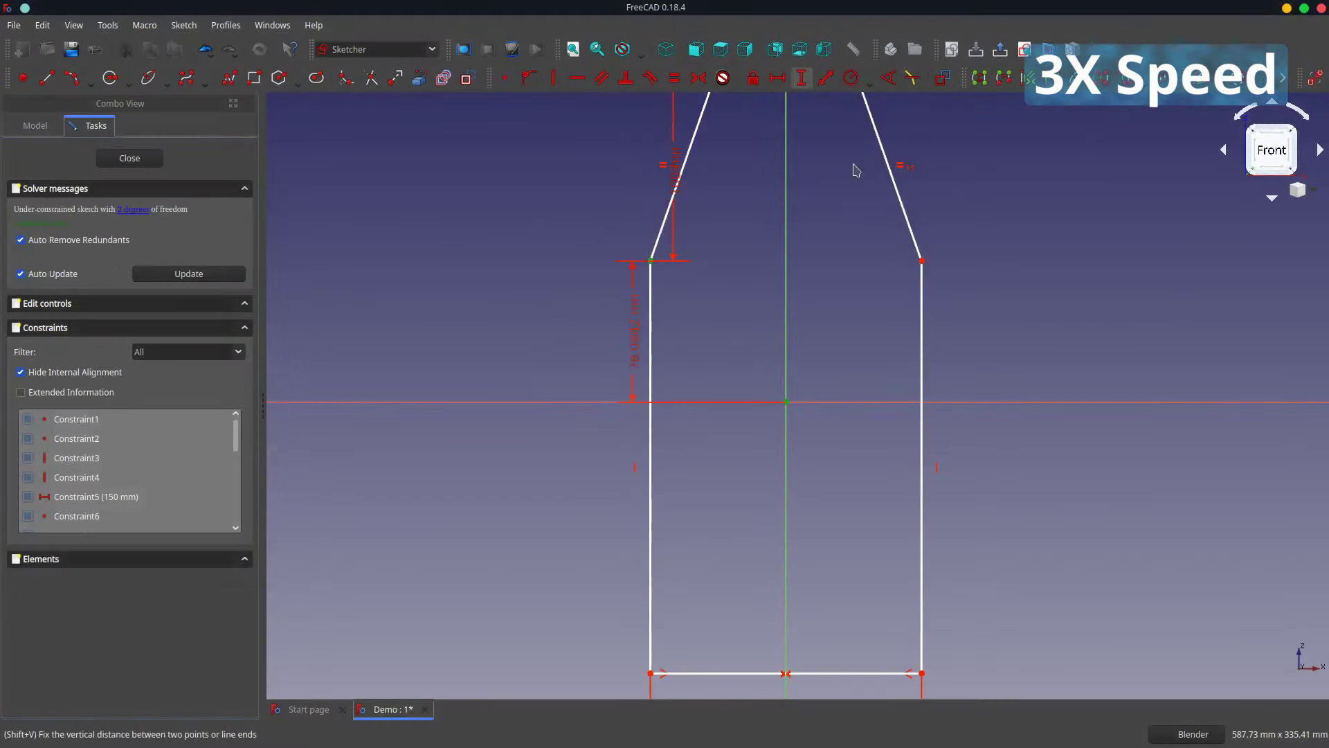
pyautogui.click(801, 78)
pyautogui.write('50')
pyautogui.press('Return')
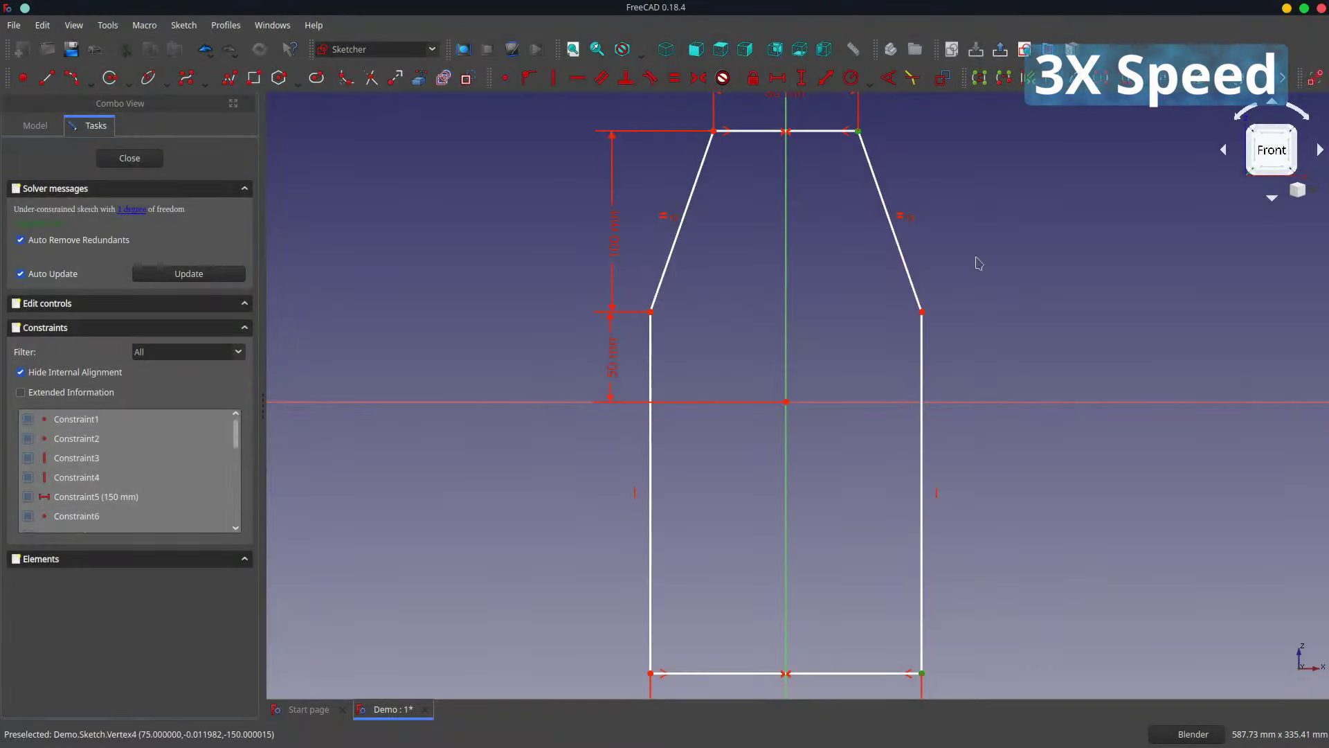
pyautogui.click(801, 77)
pyautogui.click(721, 377)
# - Close the base sketch, open the Pocket's Sketch001, and decline the sketch validation tool
pyautogui.click(130, 158)
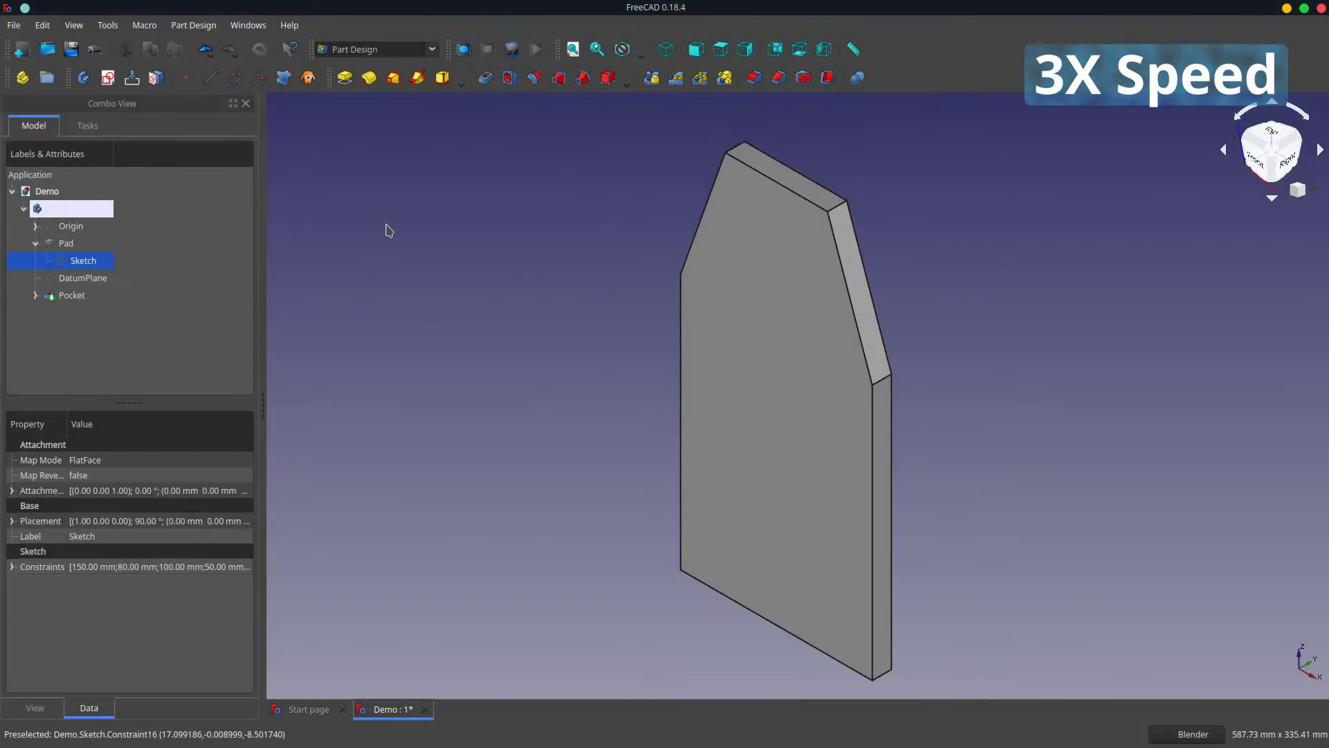
pyautogui.click(35, 297)
pyautogui.doubleClick(82, 315)
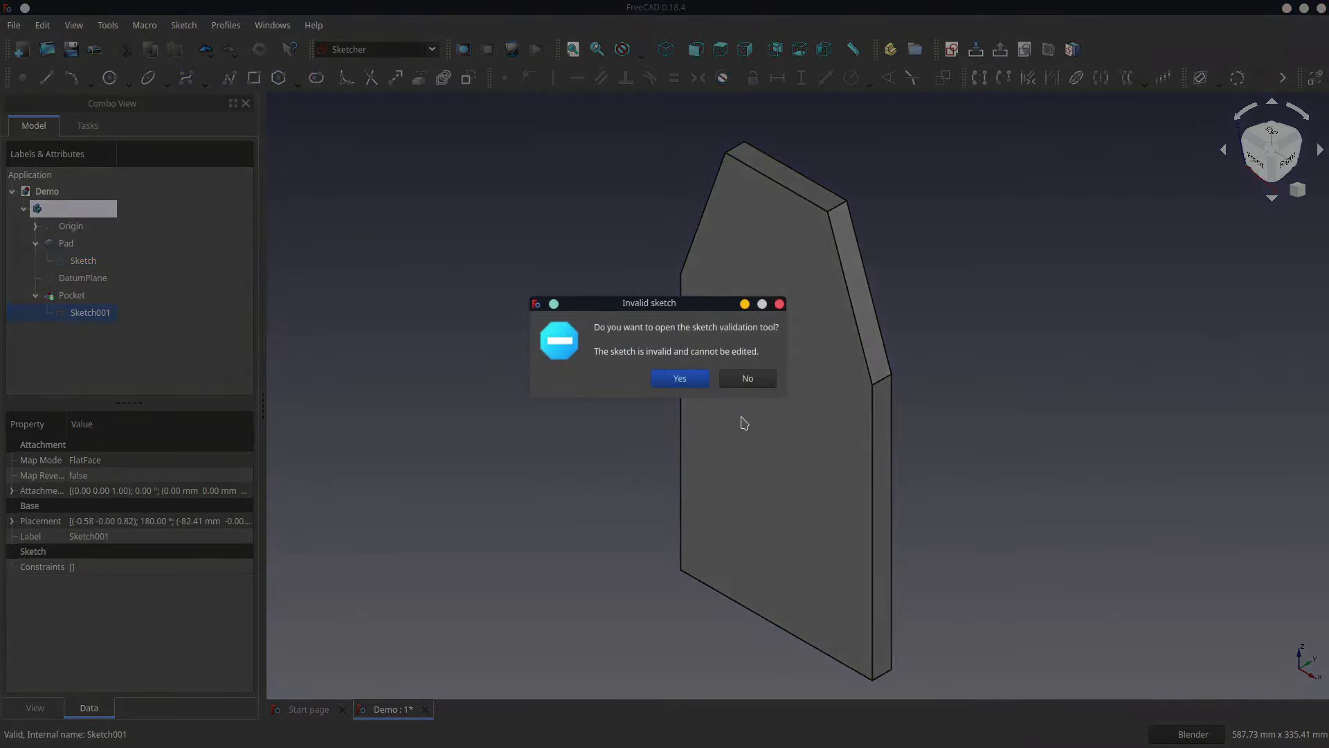
pyautogui.click(748, 379)
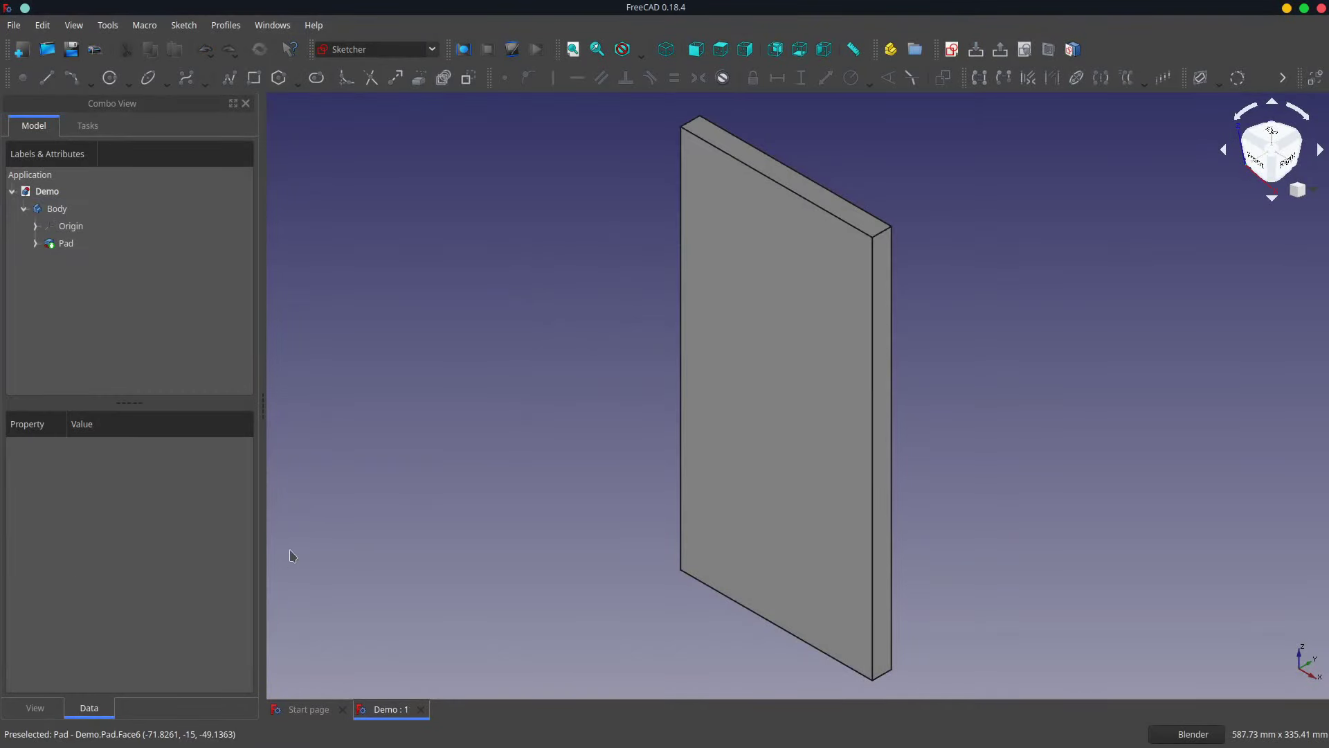
# - In Part Design, attach a datum plane to the plank's front face and start a sketch on it
pyautogui.click(829, 388)
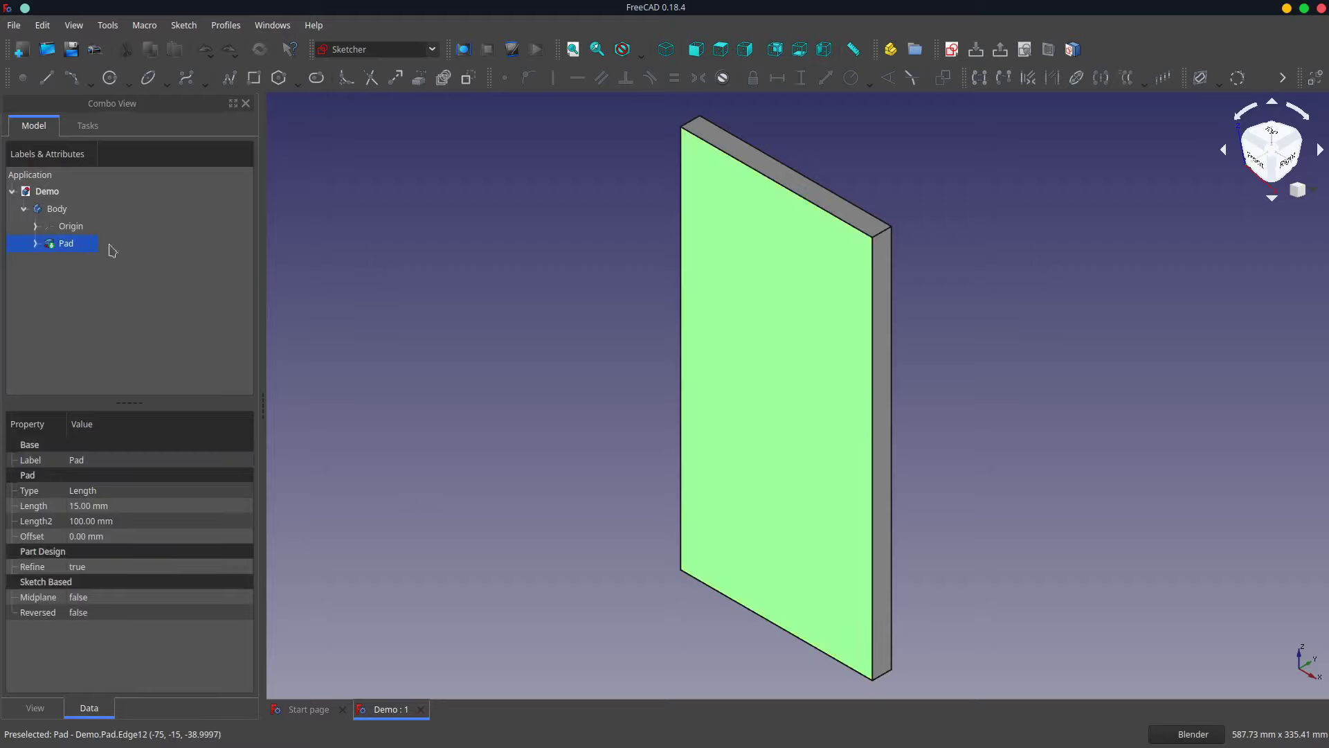
pyautogui.click(360, 49)
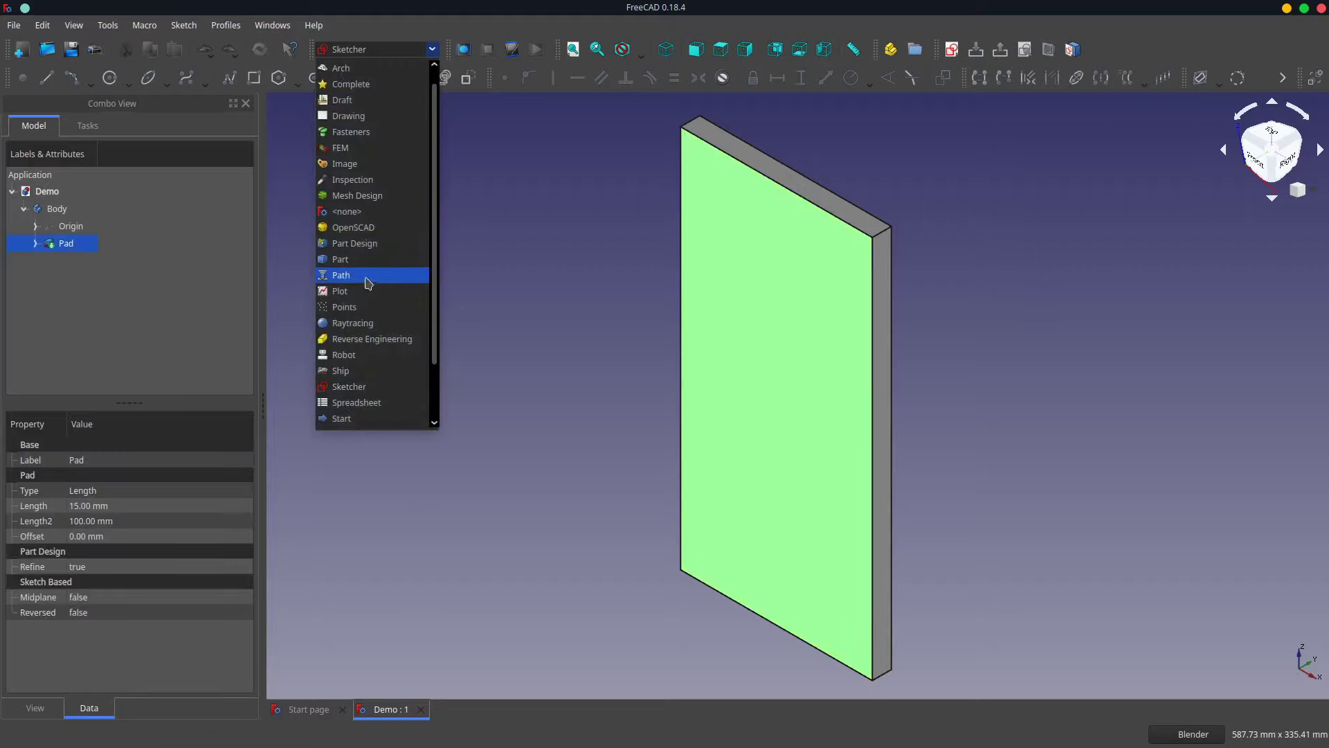
pyautogui.click(382, 244)
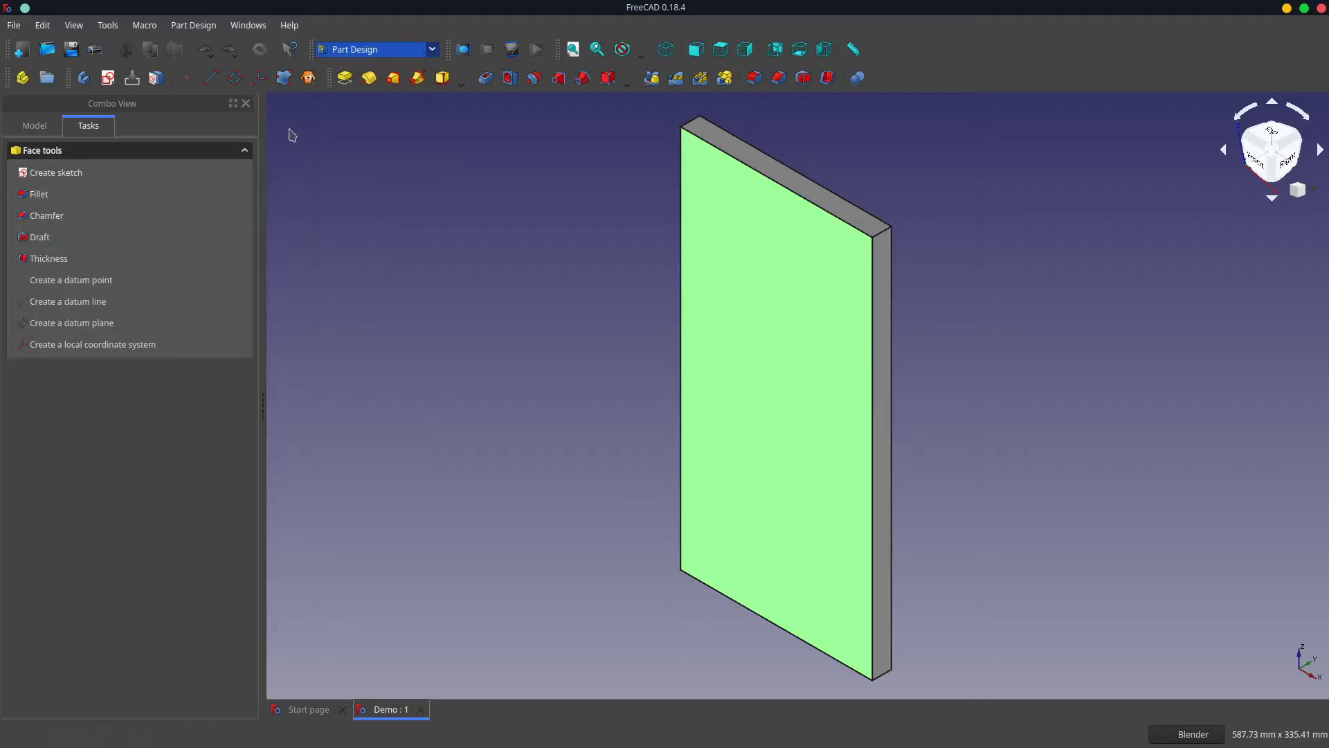
pyautogui.click(235, 78)
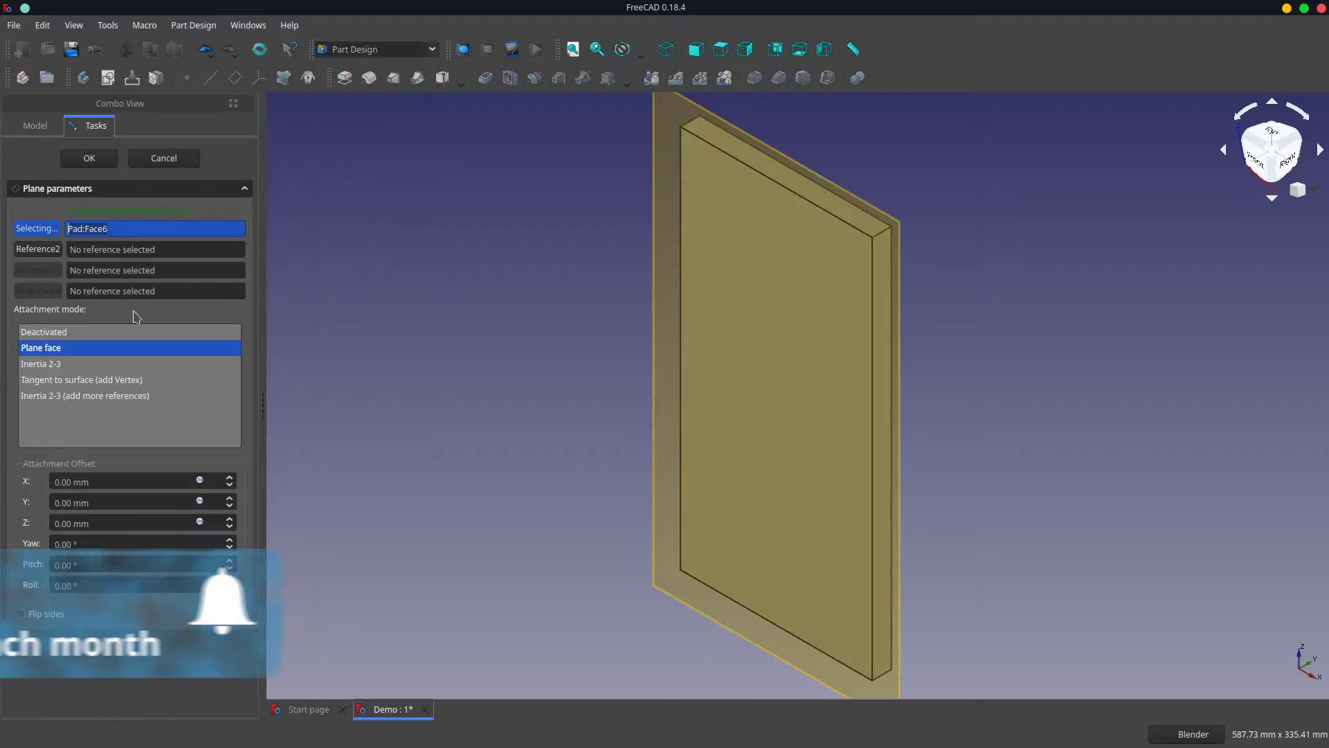
pyautogui.press('Return')
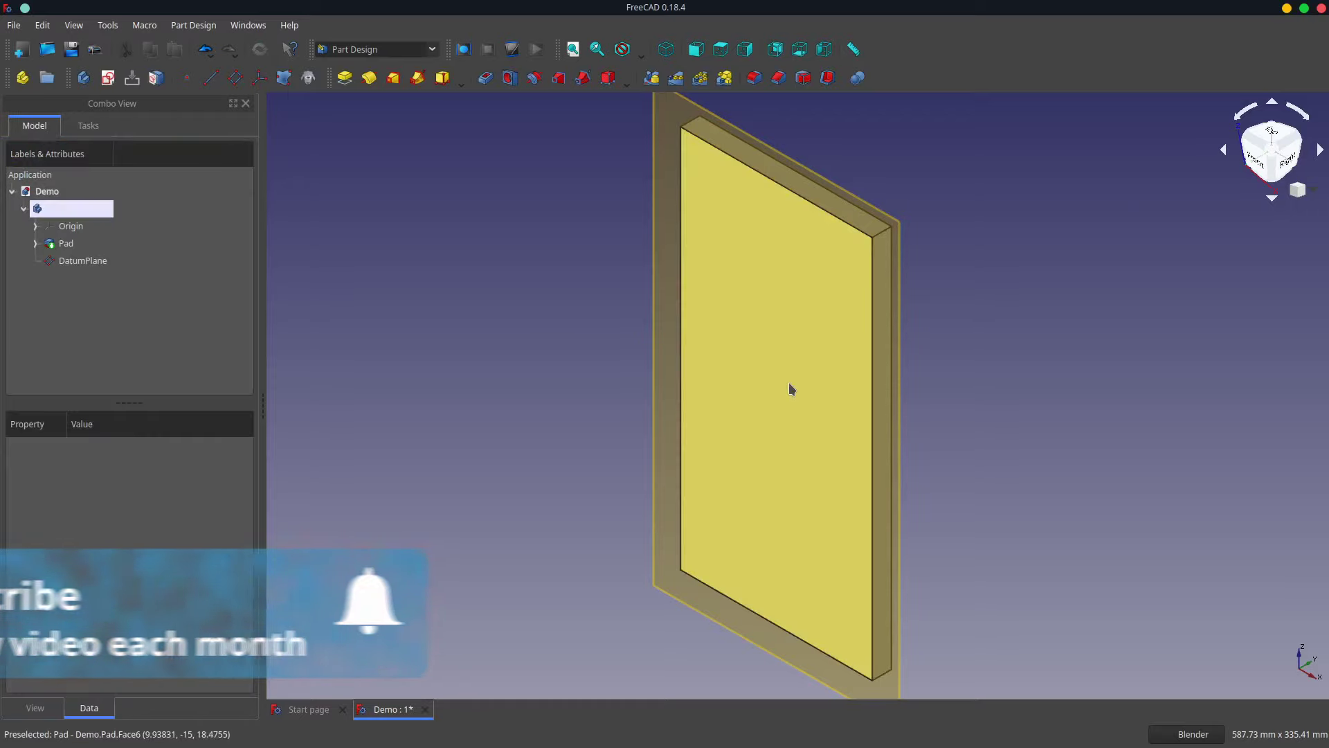
pyautogui.click(670, 340)
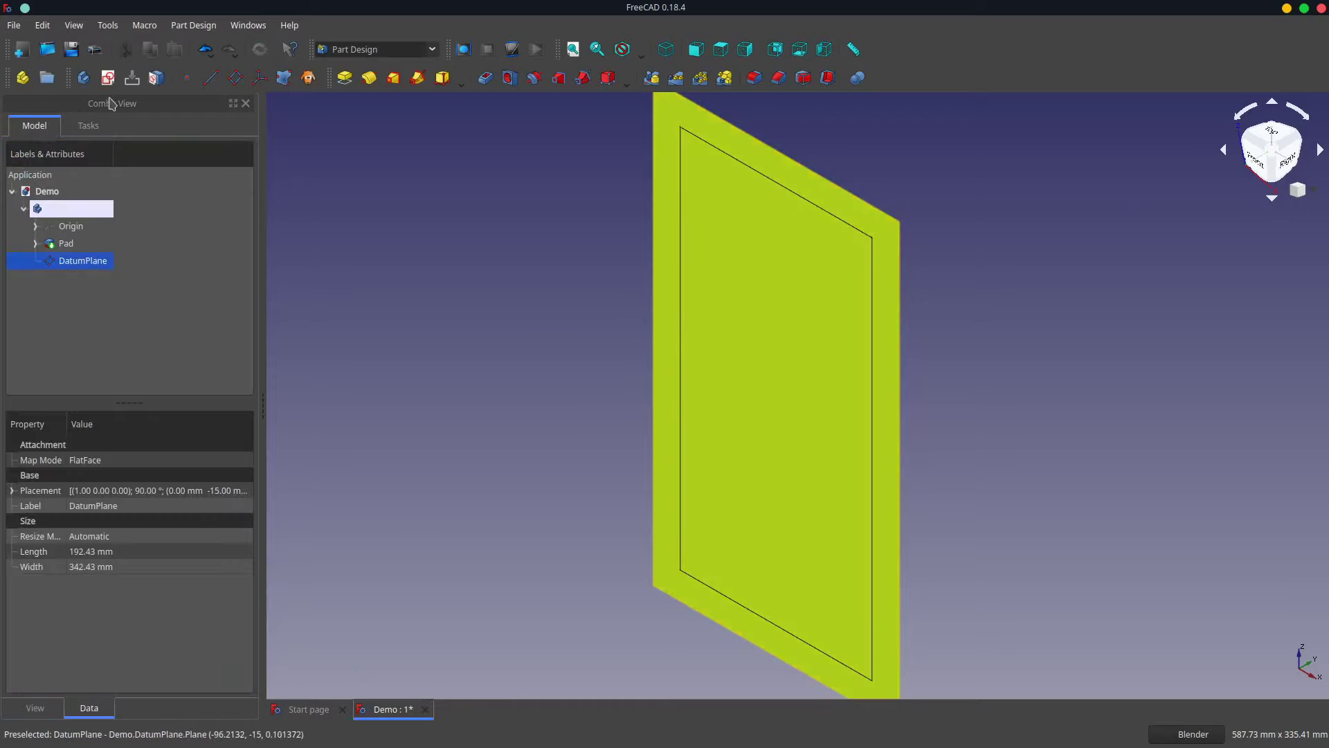
pyautogui.click(108, 78)
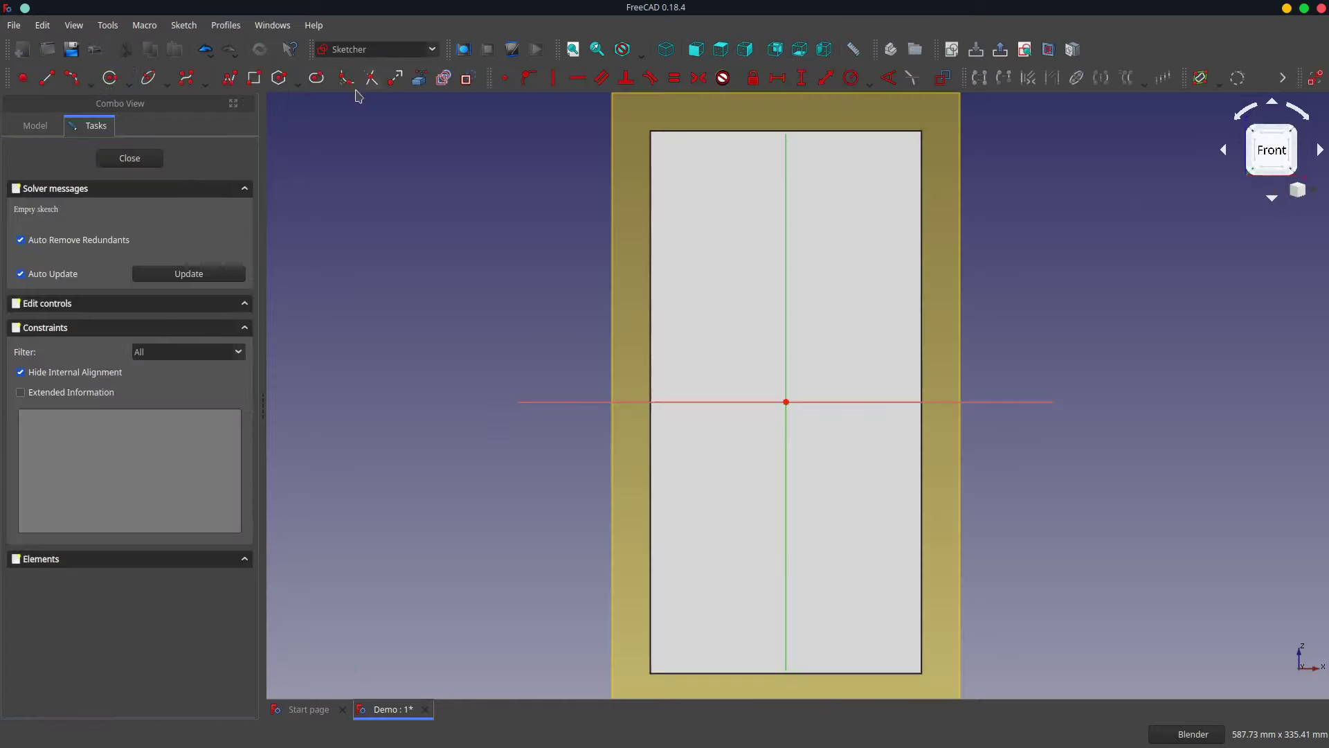
# - Link the plank's left and right edges as external geometry and draw a 25 mm high line
pyautogui.click(421, 87)
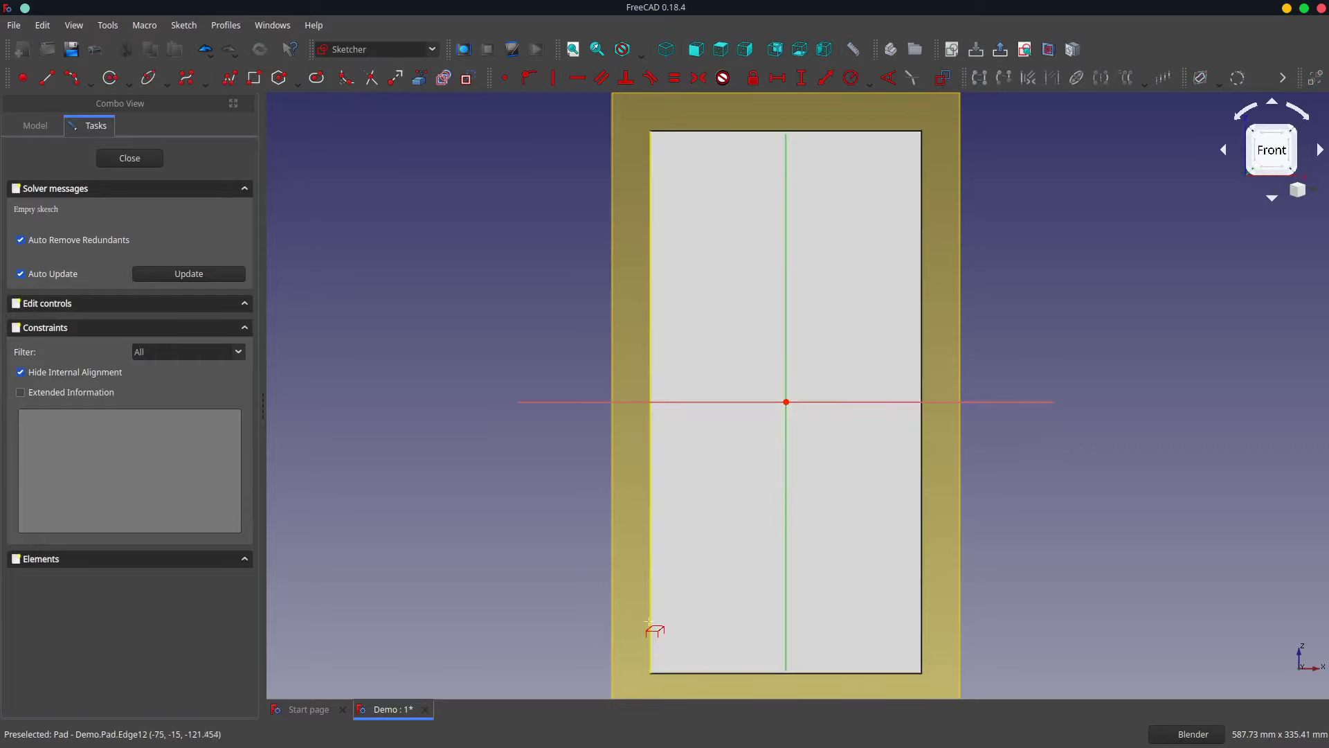
pyautogui.click(652, 626)
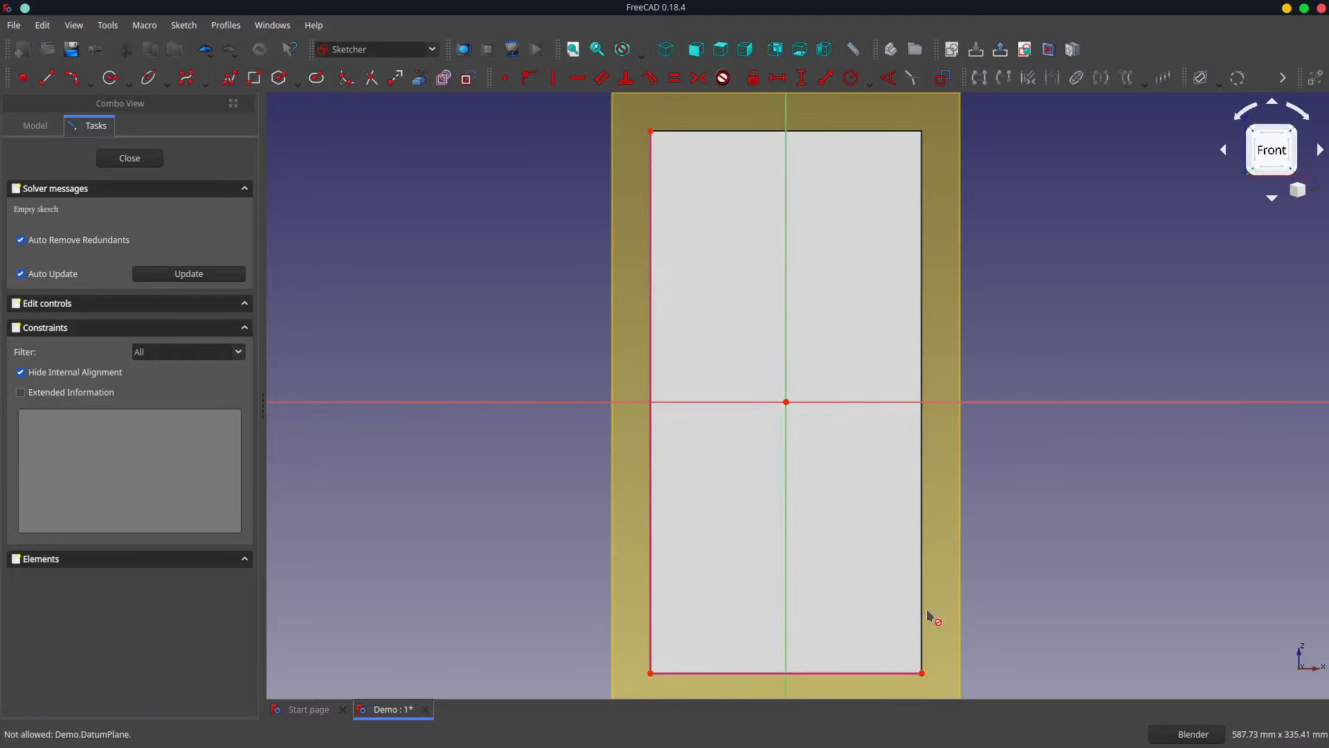
pyautogui.click(925, 599)
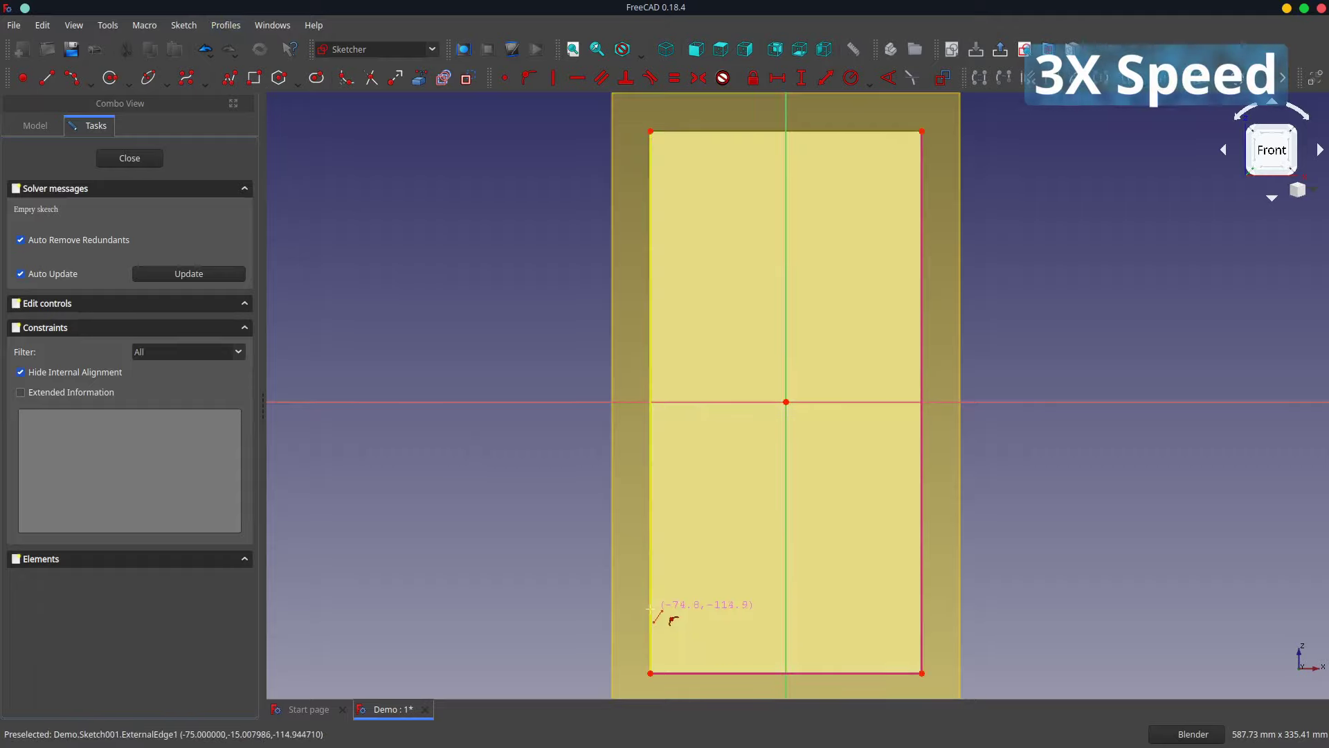
pyautogui.click(923, 610)
pyautogui.click(922, 609)
pyautogui.write('i25')
pyautogui.press('Return')
pyautogui.moveTo(885, 644); pyautogui.dragTo(1011, 554)
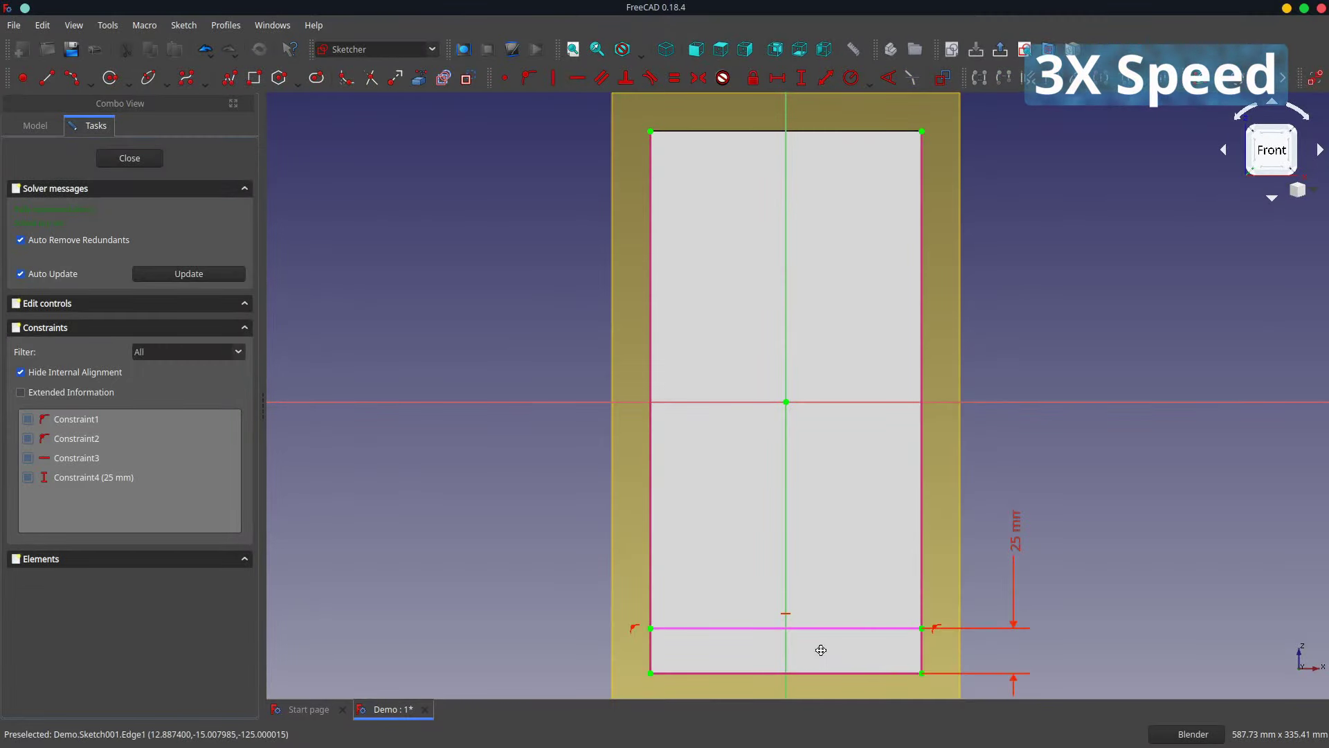
pyautogui.keyDown('shift'); pyautogui.moveTo(819, 647); pyautogui.dragTo(837, 301, button='middle'); pyautogui.keyUp('shift')
# - Draw an arc with both ends on the bottom edge, tangent to the line
pyautogui.click(808, 335)
pyautogui.click(888, 315)
pyautogui.click(727, 315)
pyautogui.click(794, 256)
pyautogui.click(831, 270)
pyautogui.press('t')
# - Fix the arc centre on the vertical axis and set a 20 mm margin from the bottom-left corner
pyautogui.click(805, 364)
pyautogui.click(526, 81)
pyautogui.click(803, 485)
pyautogui.click(667, 315)
pyautogui.click(727, 315)
pyautogui.hotkey('shift', 'h')
pyautogui.write('20')
pyautogui.press('Return')
# - Close the profile along the bottom edge and pocket it Through all
pyautogui.click(704, 315)
pyautogui.click(902, 315)
pyautogui.click(130, 158)
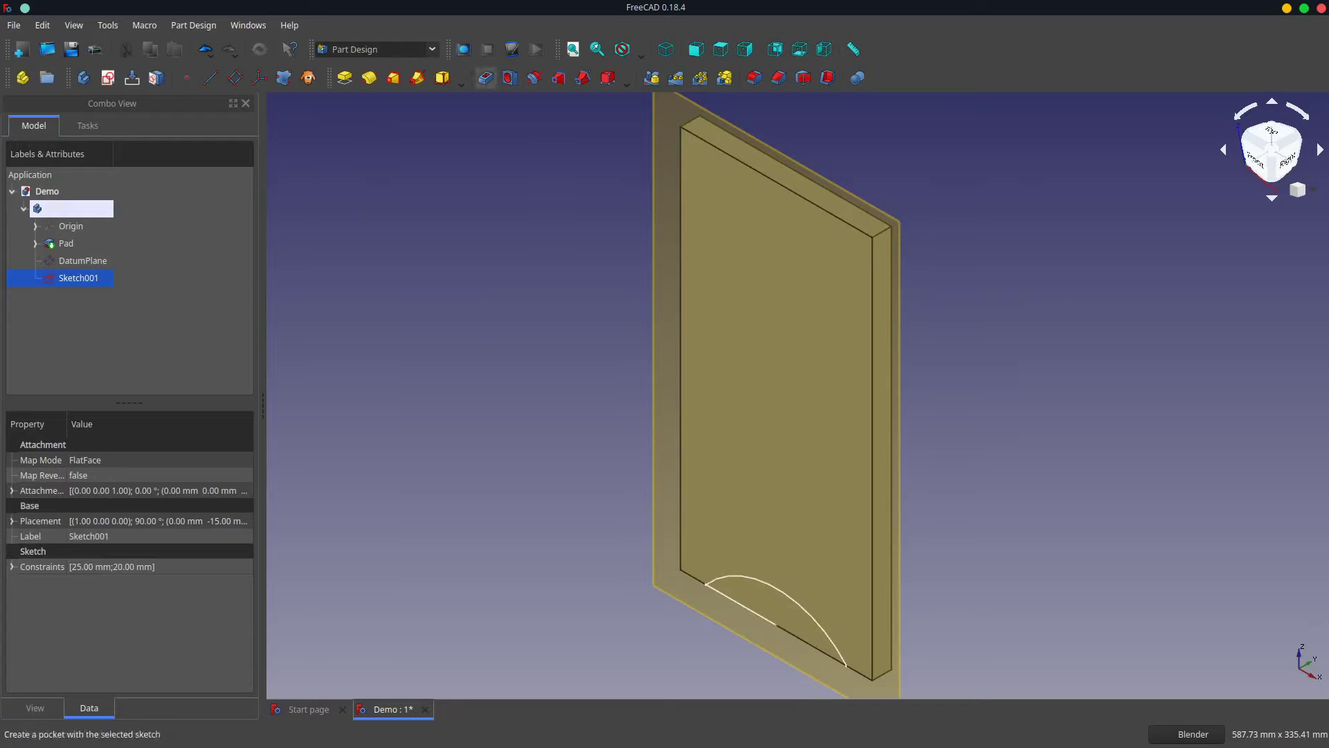
pyautogui.click(487, 79)
pyautogui.click(187, 213)
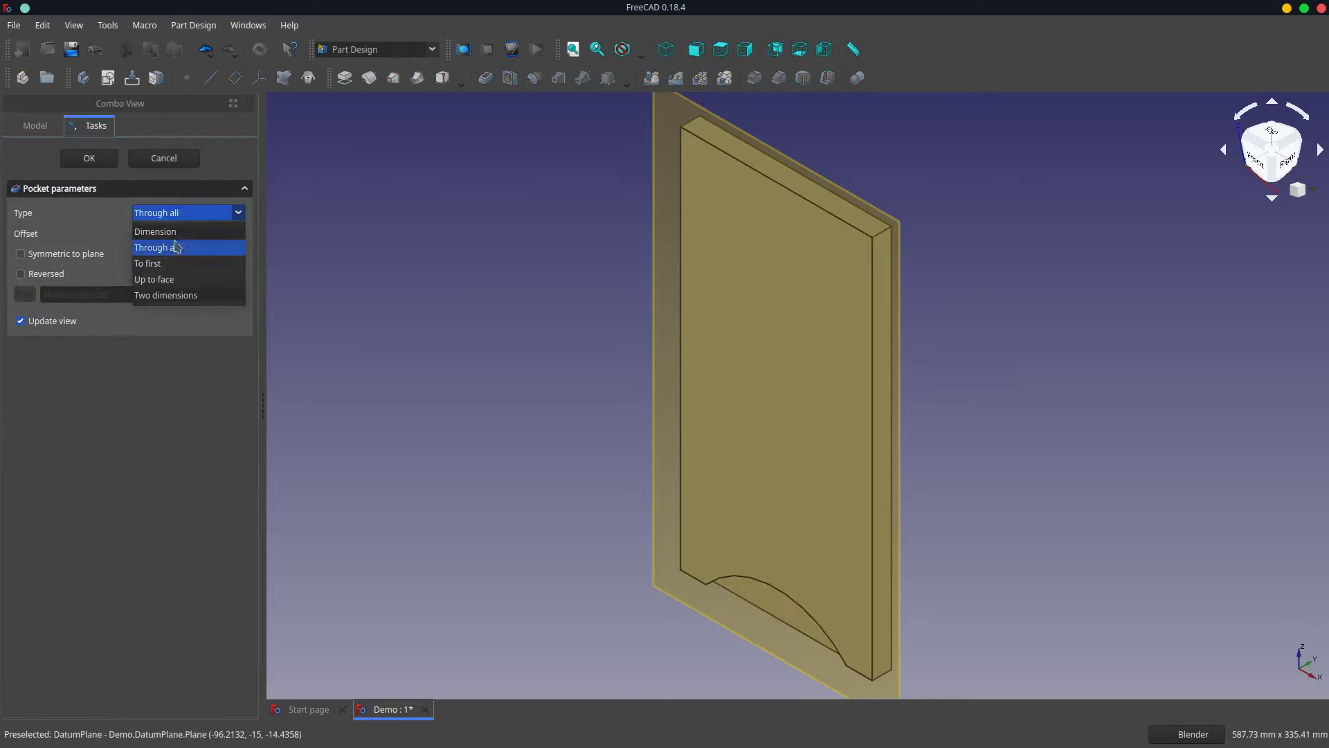
pyautogui.click(166, 245)
pyautogui.click(89, 158)
# - Expand the Pad in the tree and select the plank's base sketch
pyautogui.click(75, 263)
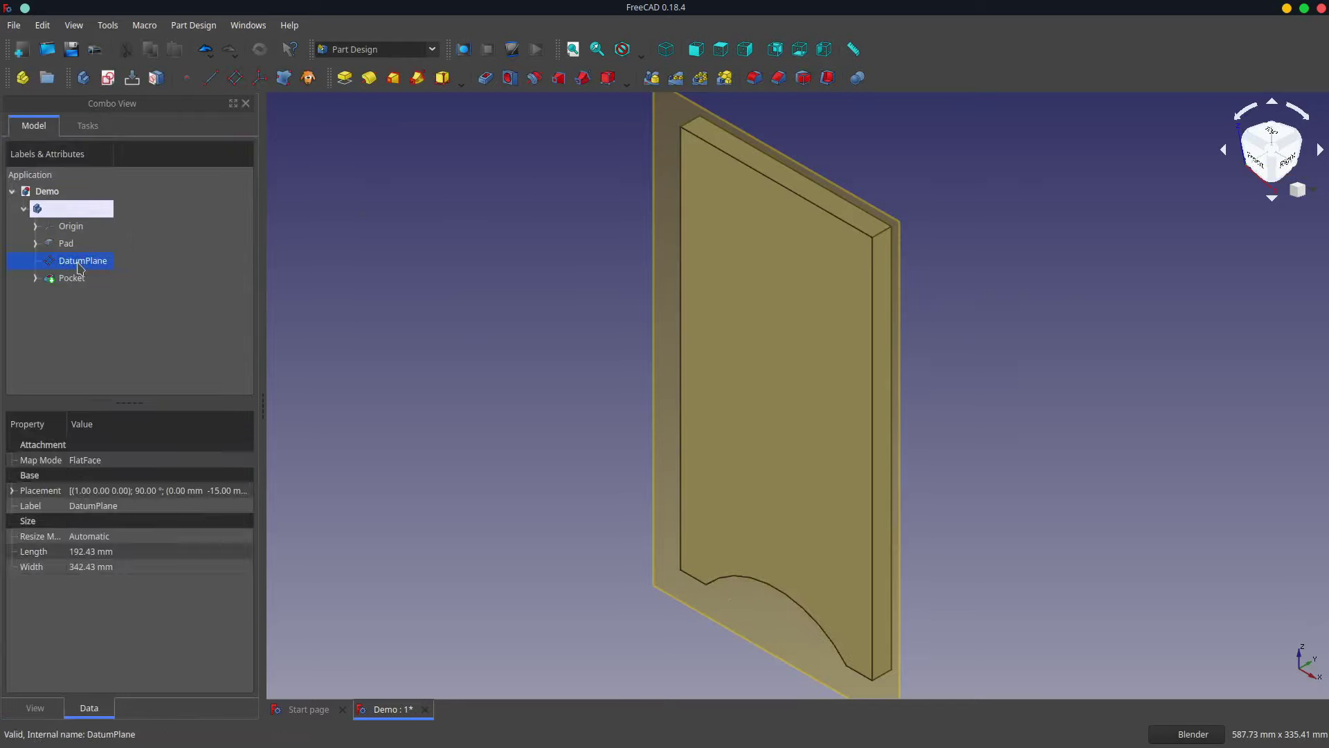
pyautogui.click(35, 243)
pyautogui.click(82, 262)
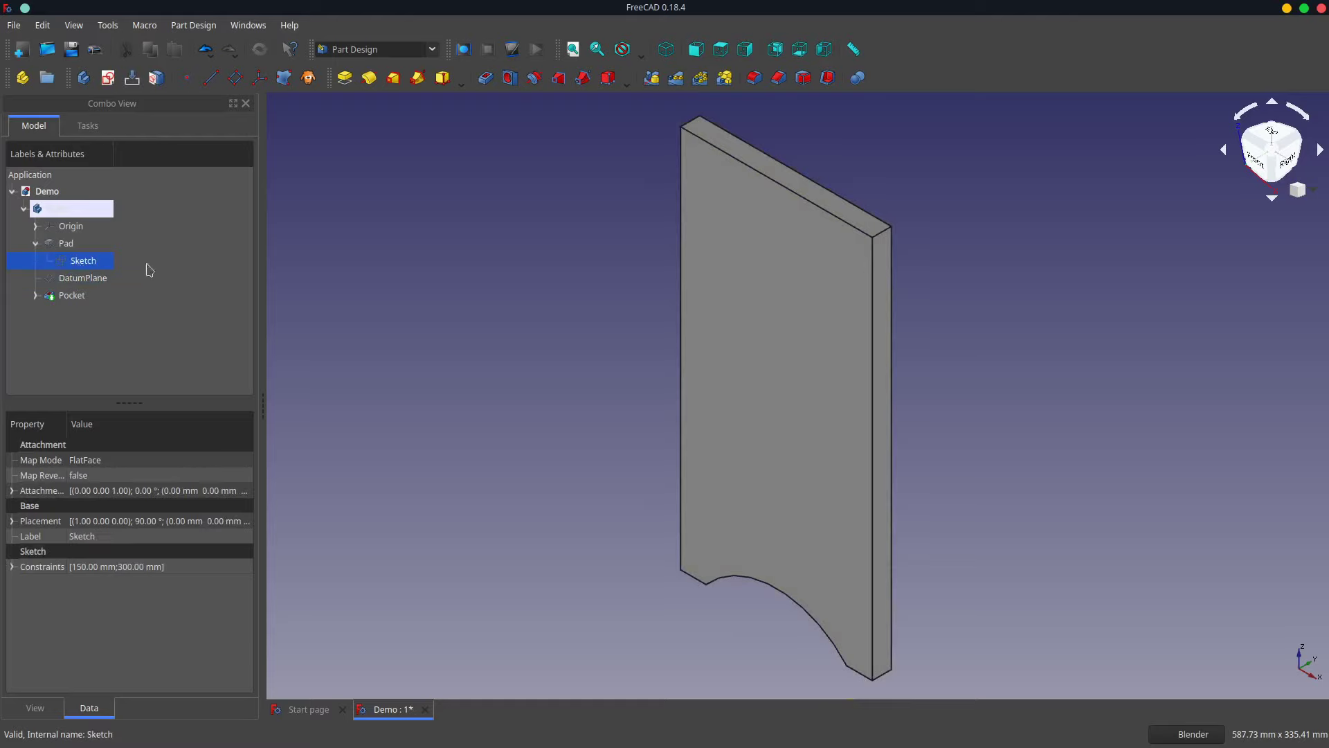
# - Open the base sketch and draw two slanted lines from the side edges to the top edge
pyautogui.doubleClick(83, 261)
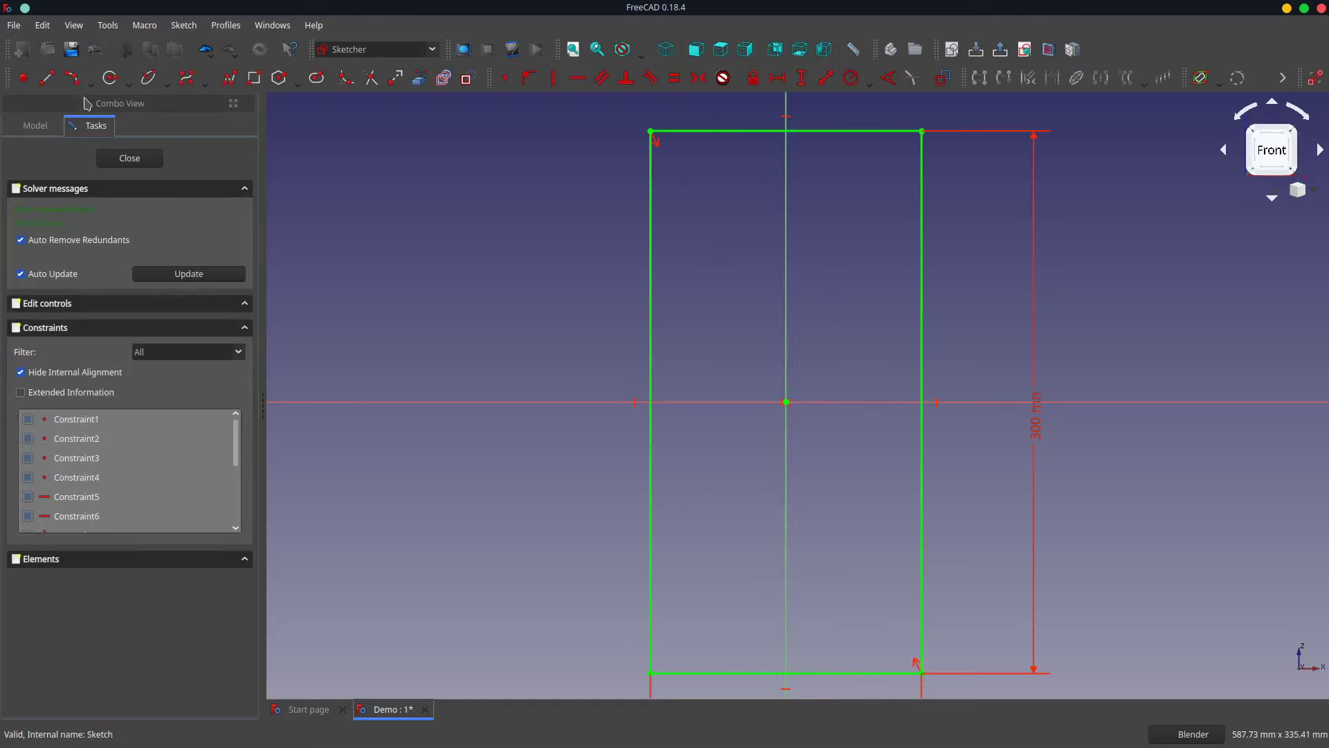
pyautogui.click(47, 78)
pyautogui.click(651, 249)
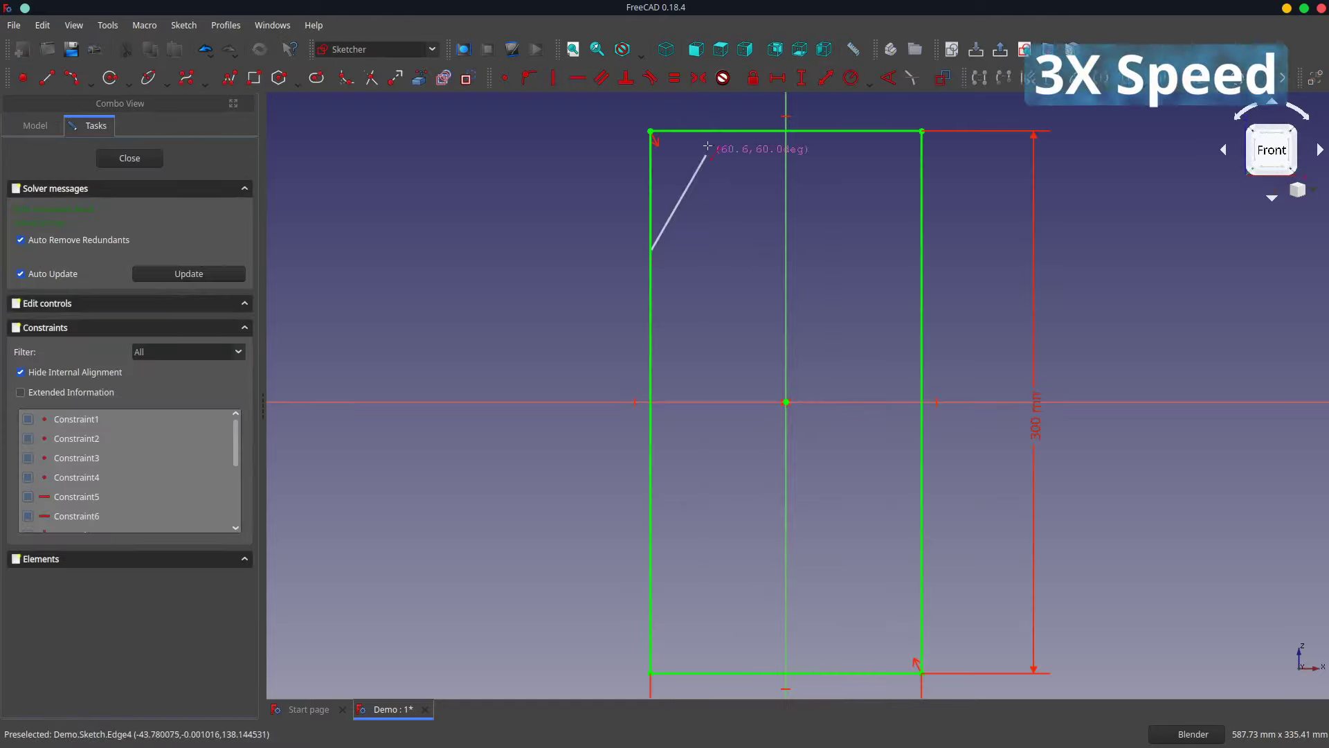
pyautogui.click(719, 131)
pyautogui.click(851, 130)
pyautogui.click(922, 240)
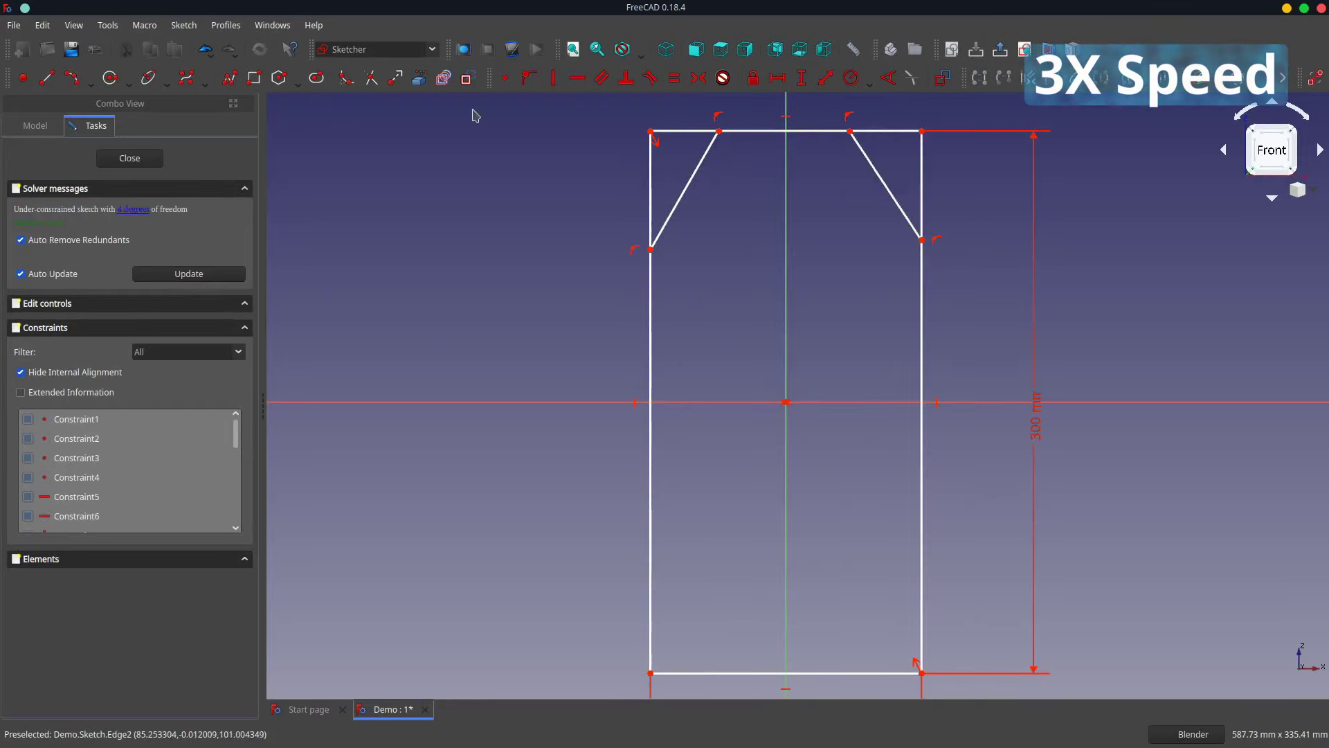
# - Trim away the four leftover corner segments of the outline
pyautogui.click(372, 78)
pyautogui.click(651, 189)
pyautogui.click(684, 131)
pyautogui.click(886, 131)
pyautogui.click(922, 184)
pyautogui.rightClick(722, 140)
# - Make the slanted edges equal, the top corners symmetric about the axis, and the width 150 mm
pyautogui.click(722, 140)
pyautogui.click(886, 185)
pyautogui.press('e')
pyautogui.click(718, 131)
pyautogui.click(849, 131)
pyautogui.click(699, 78)
pyautogui.click(778, 78)
pyautogui.press('Return')
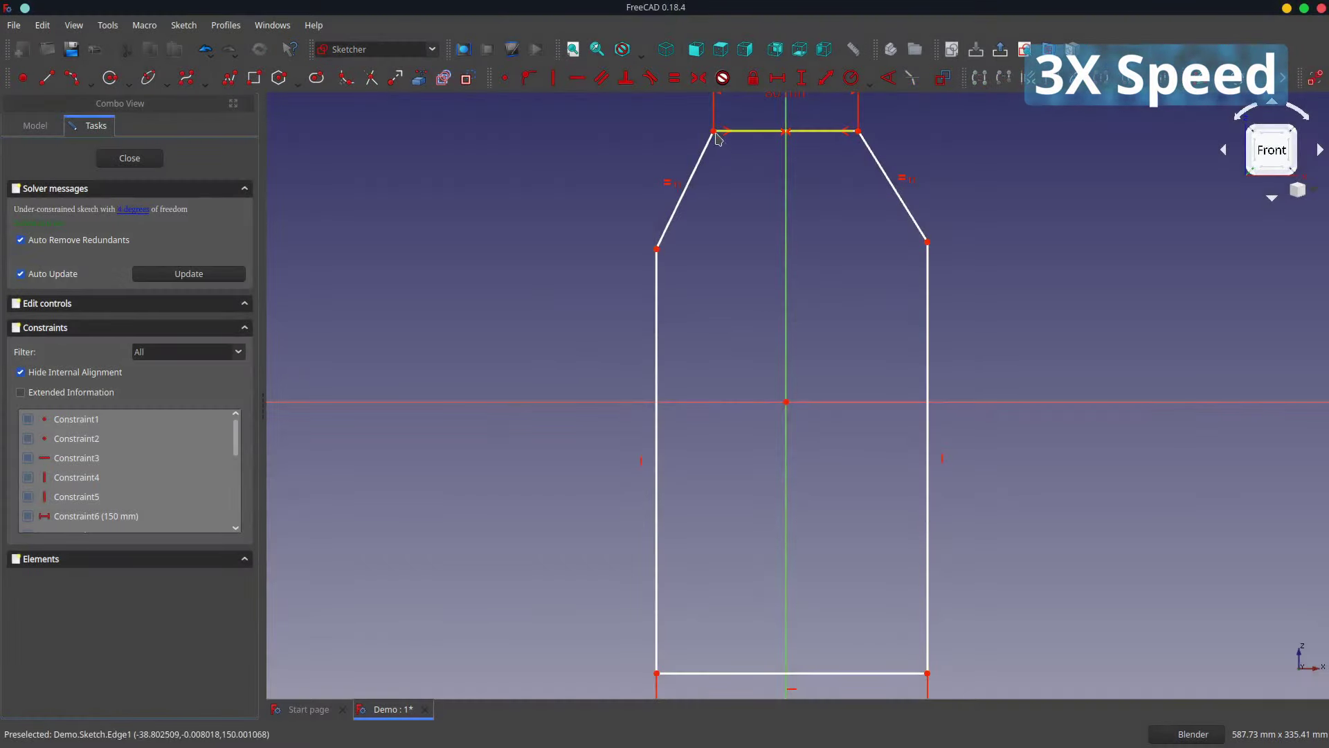
# - Make the bottom corners symmetric about the vertical axis and dimension the right edge's height
pyautogui.click(657, 673)
pyautogui.click(927, 673)
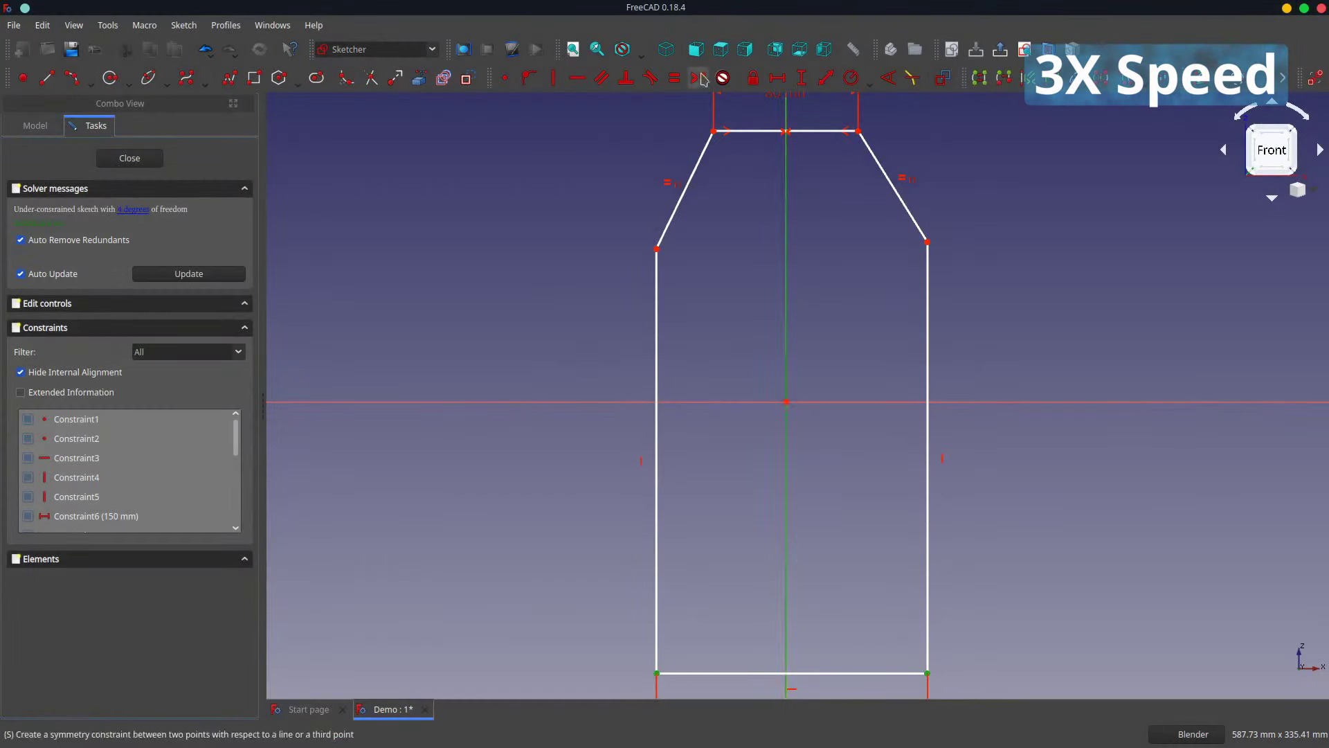
pyautogui.click(787, 605)
pyautogui.press('s')
pyautogui.click(923, 623)
pyautogui.press('i')
pyautogui.press('Return')
pyautogui.moveTo(865, 429); pyautogui.dragTo(1030, 430)
# - Set the left lower chamfer corner at 50 mm and the slanted edge's vertical height to 100 mm
pyautogui.click(652, 243)
pyautogui.write('i50')
pyautogui.press('Return')
pyautogui.click(713, 130)
pyautogui.click(801, 77)
pyautogui.write('100')
pyautogui.press('Return')
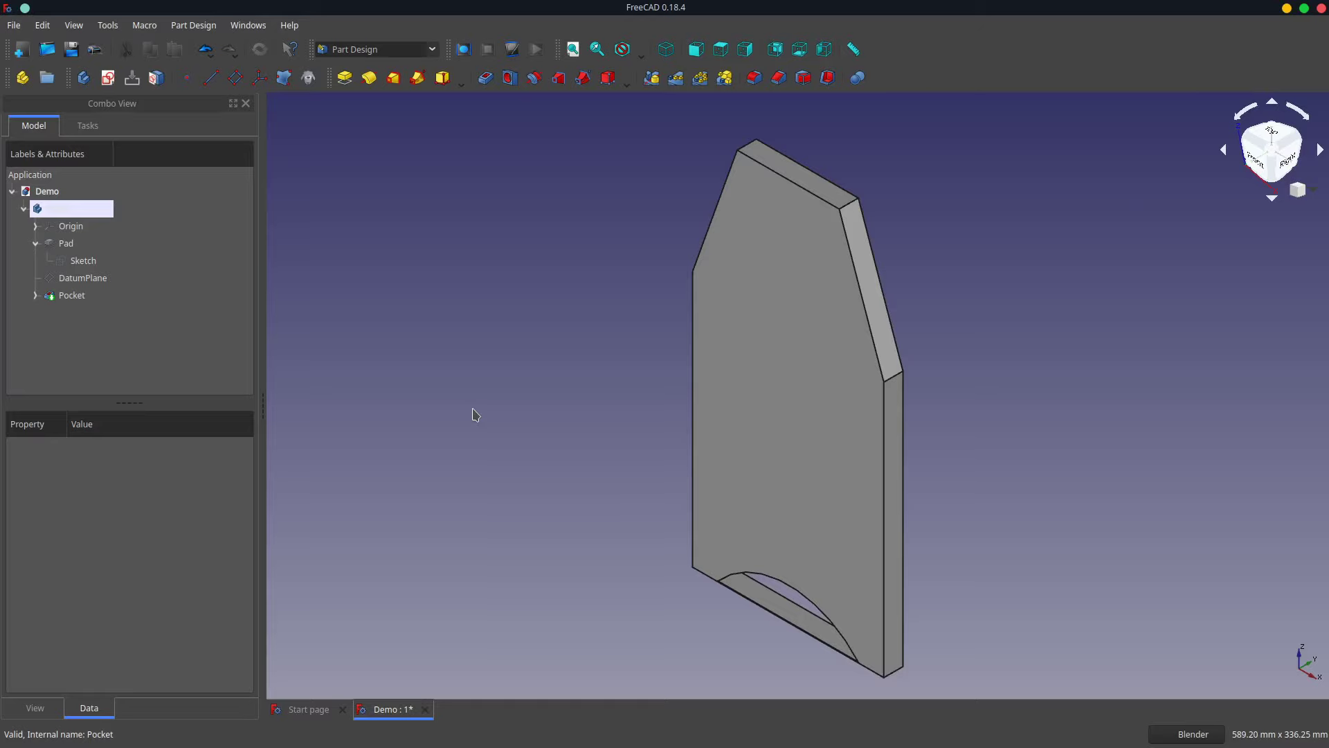
pyautogui.click(35, 297)
pyautogui.doubleClick(90, 315)
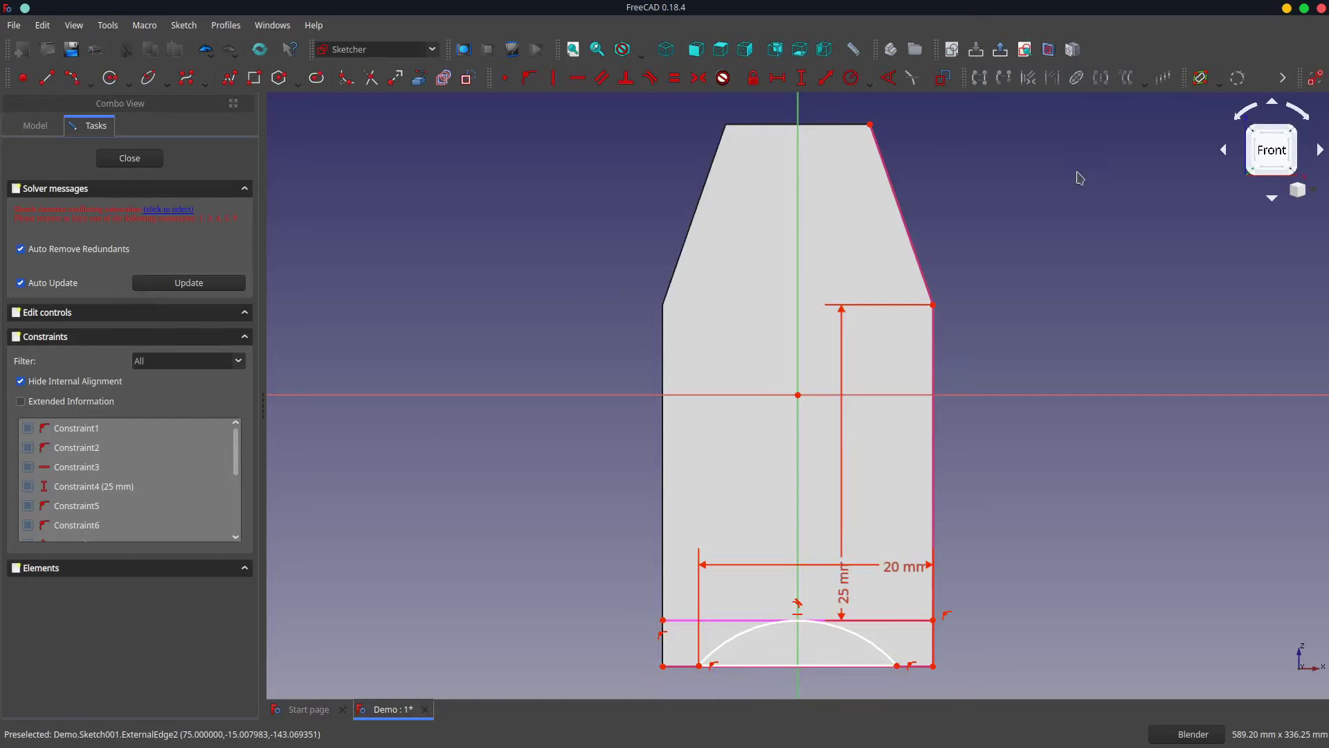
pyautogui.click(898, 213)
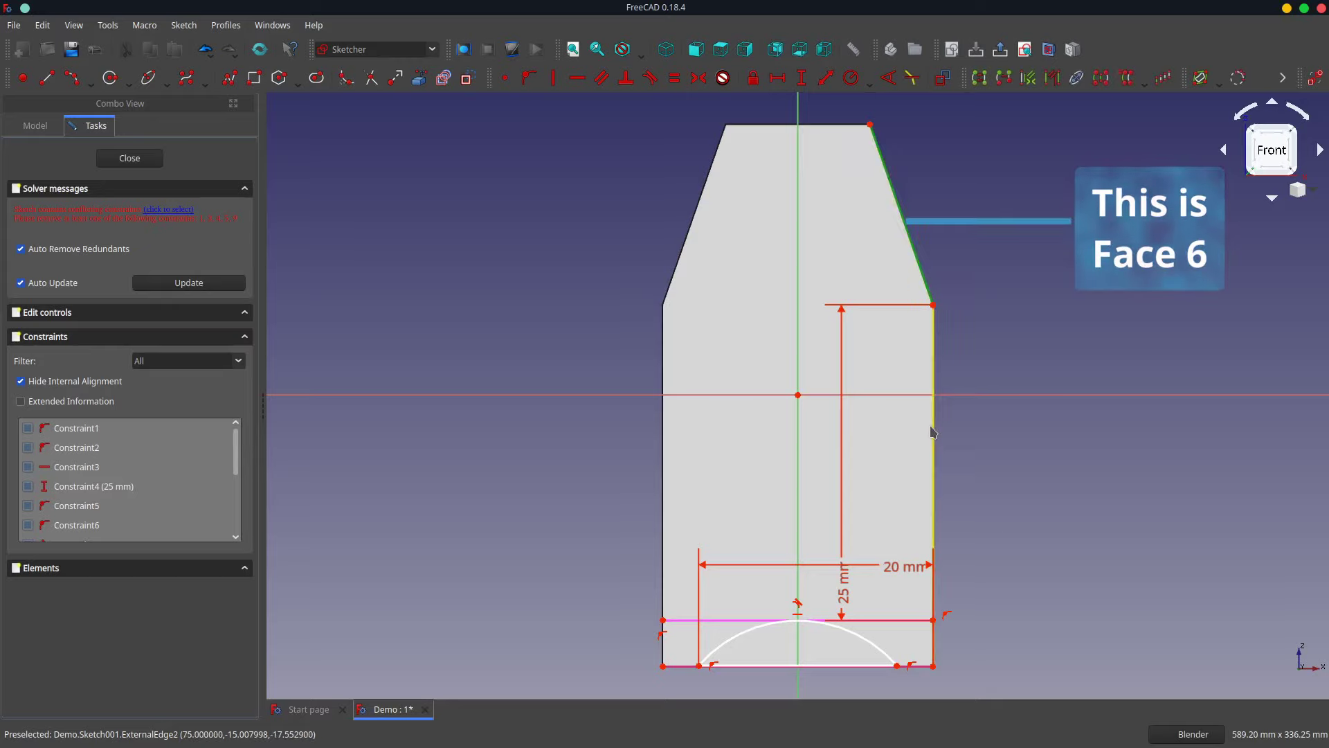
pyautogui.click(933, 431)
pyautogui.click(796, 666)
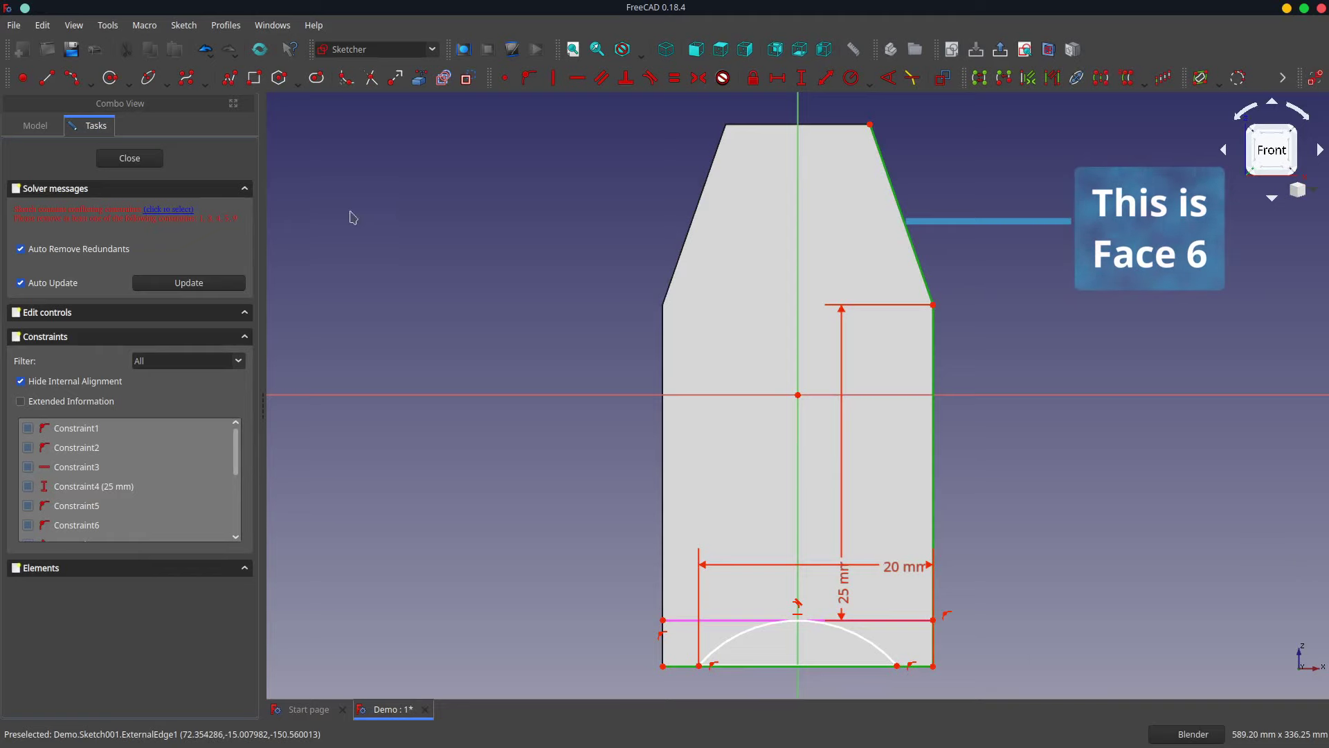
pyautogui.click(129, 157)
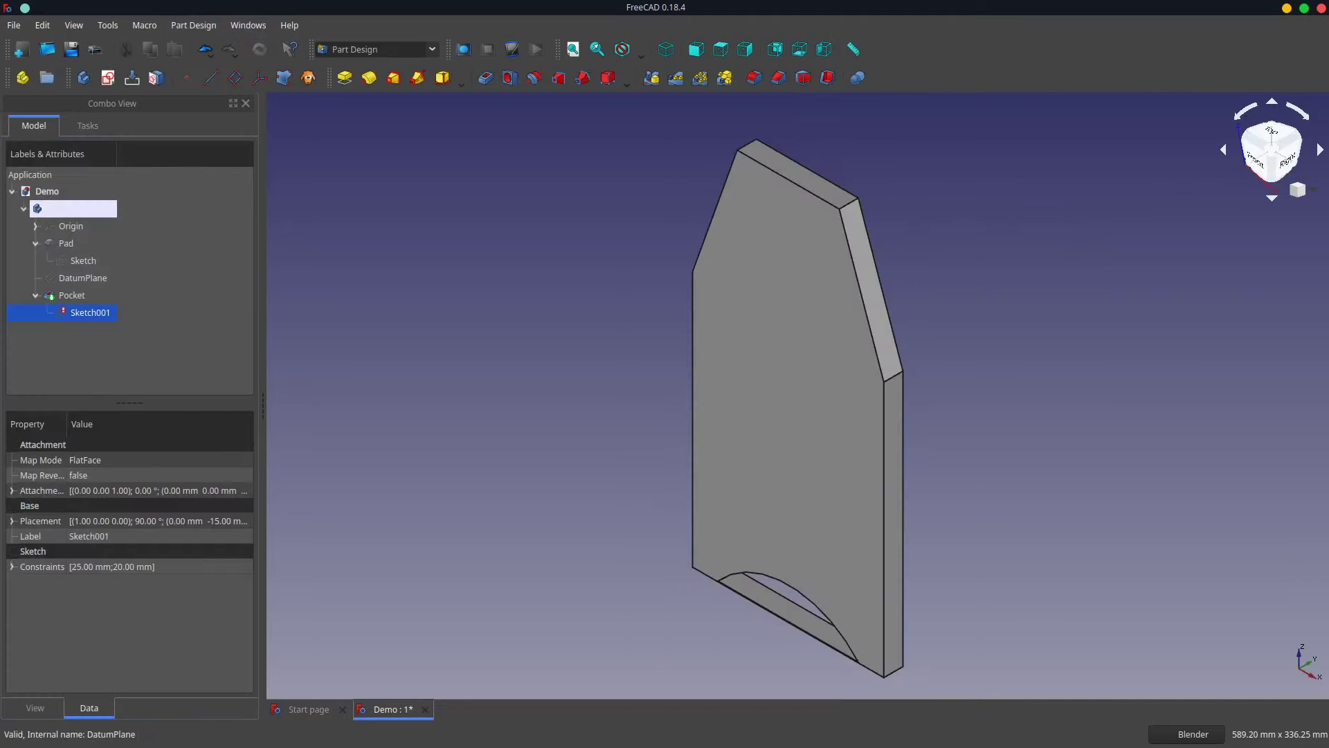